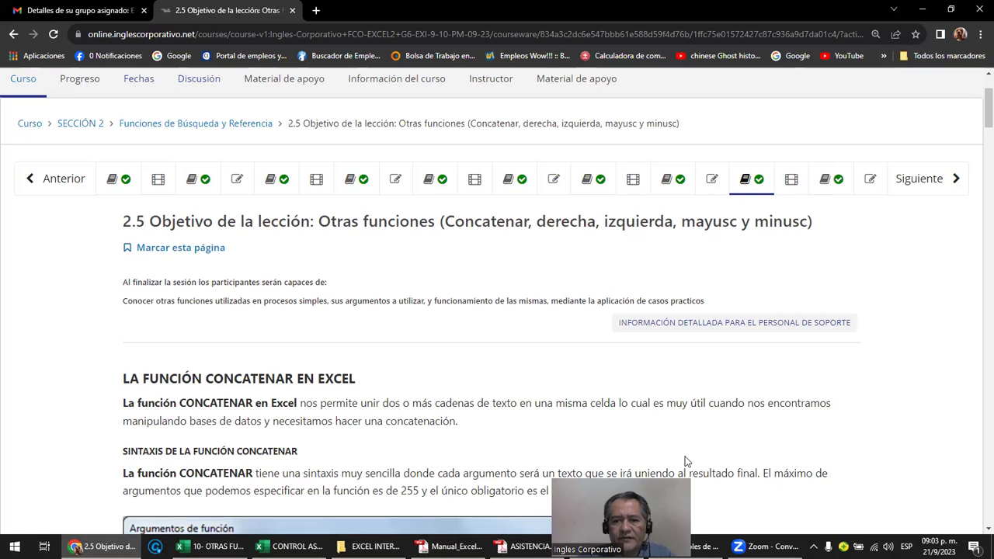
Highlight the words 'Otras funciones' in the document title, then clear the highlight.
left_click_drag(644, 474, 947, 446)
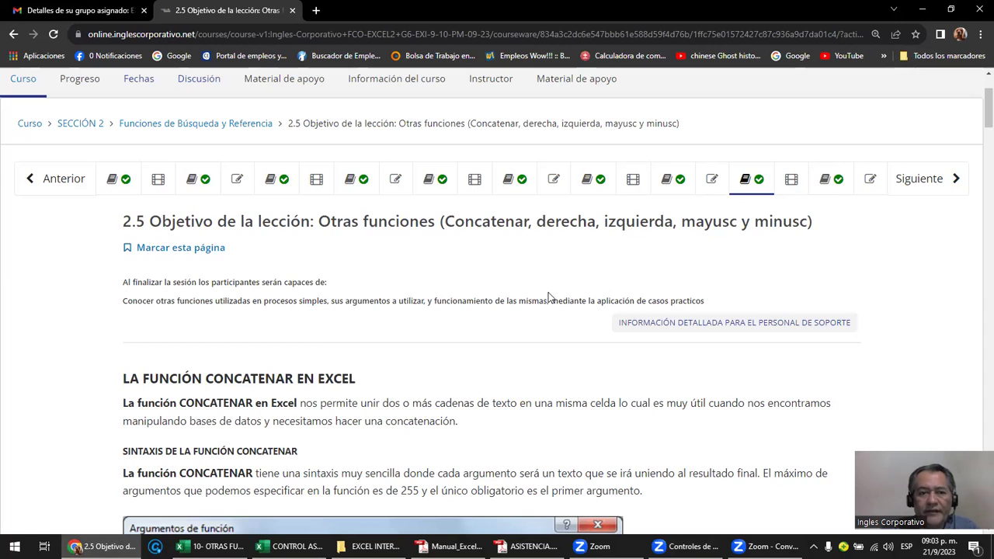
left_click_drag(319, 222, 461, 230)
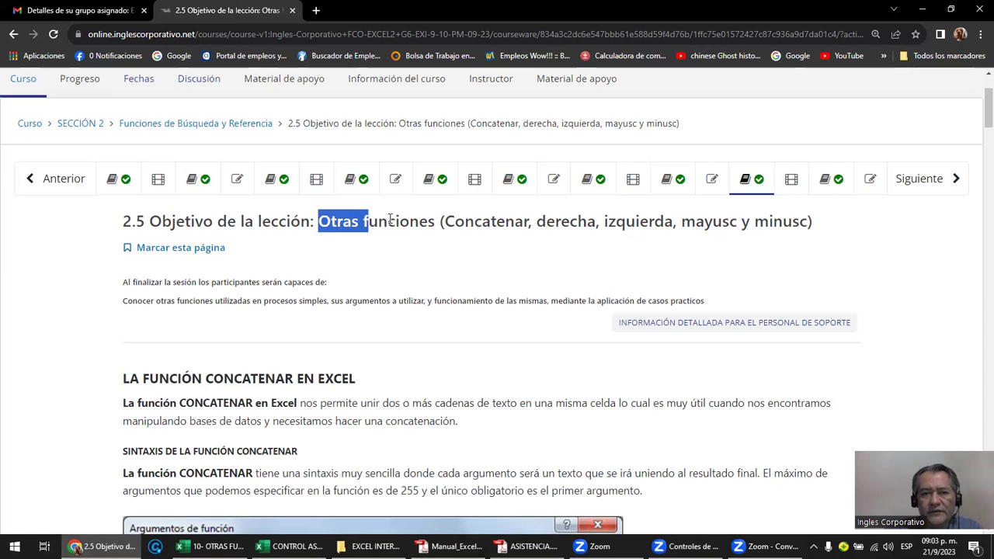
left_click(464, 228)
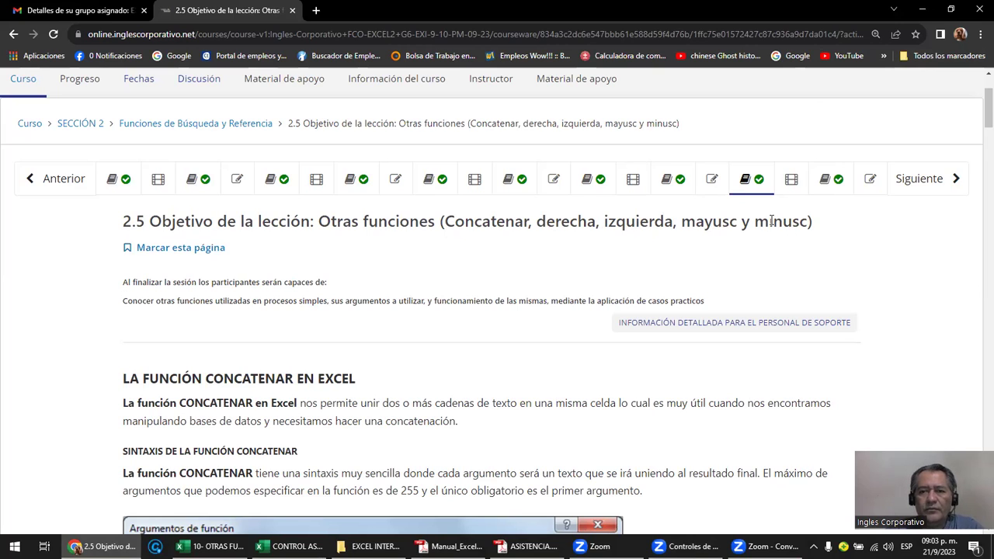
scroll(581, 336, "down", 3)
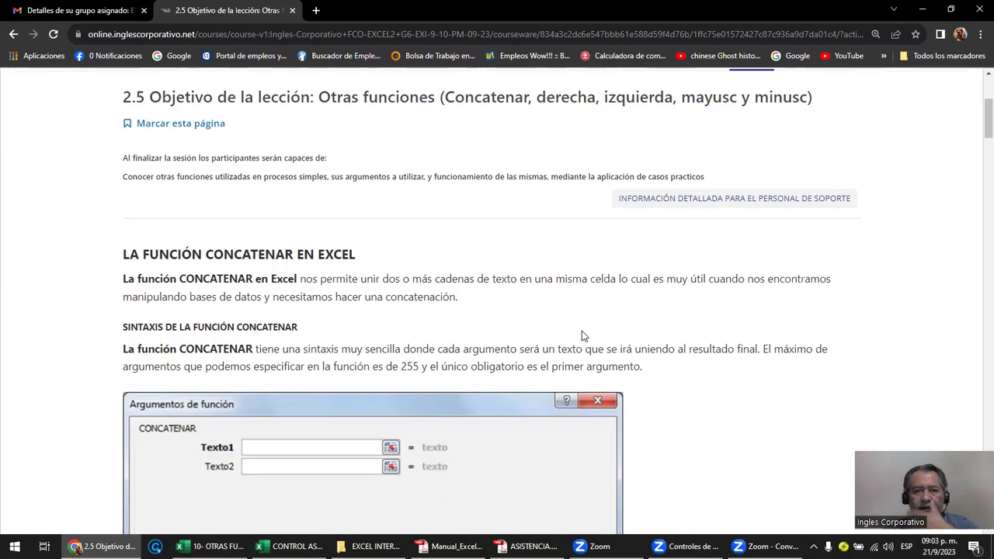
In the Excel manual PDF, go from the first page to the Otras Funciones chapter (68).
left_click(455, 546)
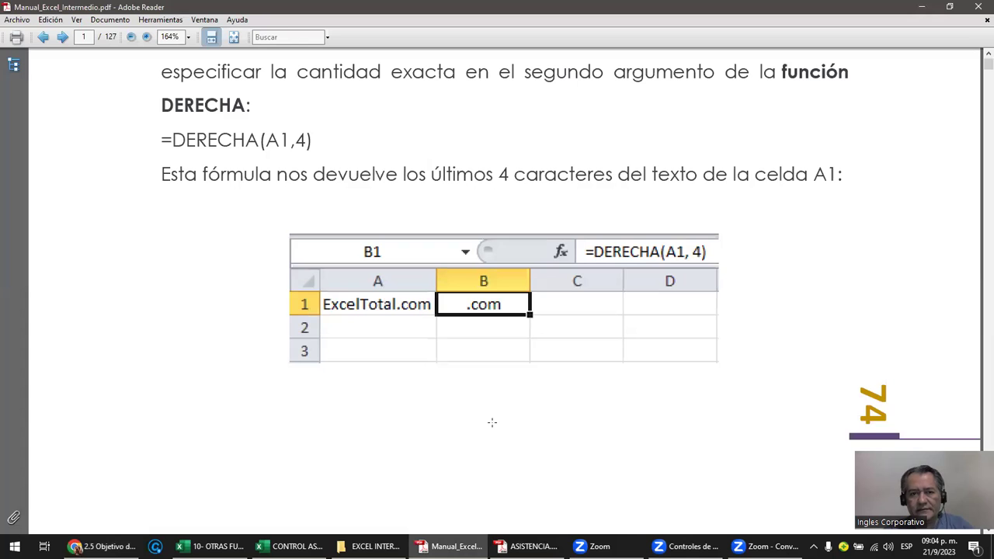
key("Home")
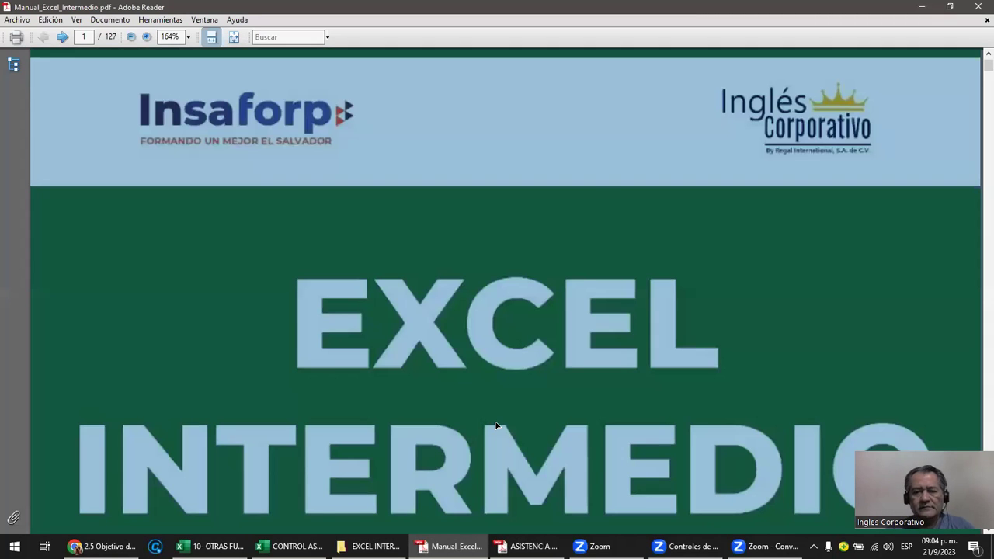
scroll(495, 425, "down", 5)
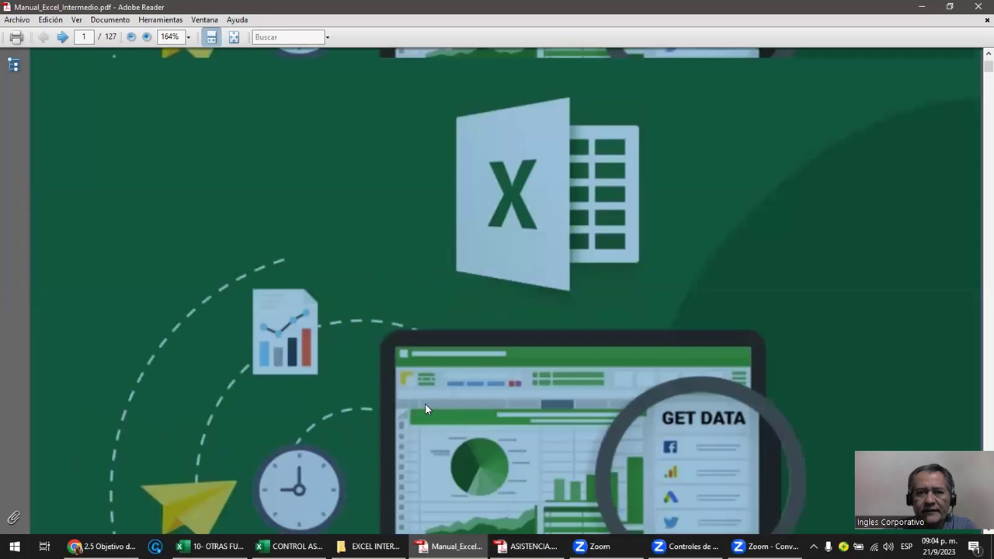
scroll(867, 341, "down", 5)
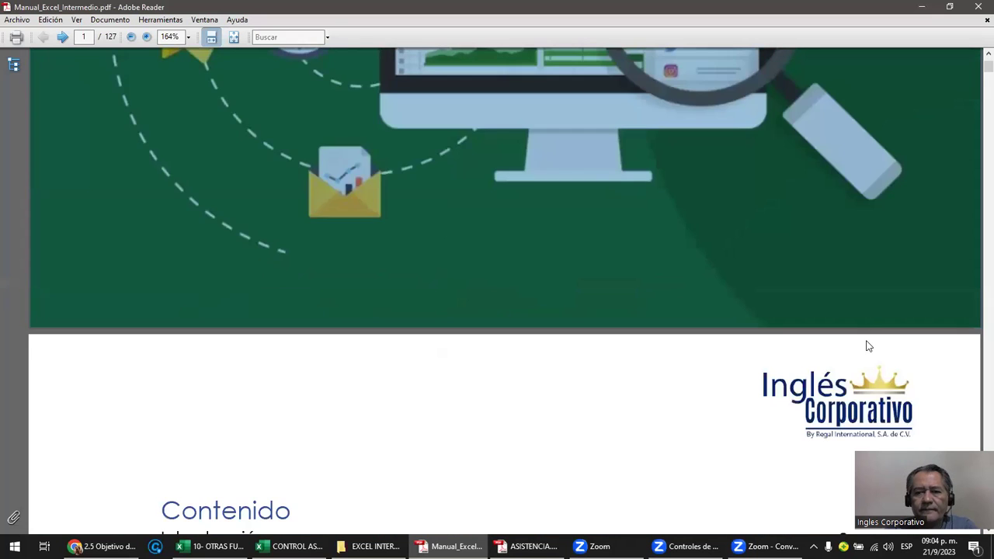
scroll(867, 341, "down", 5)
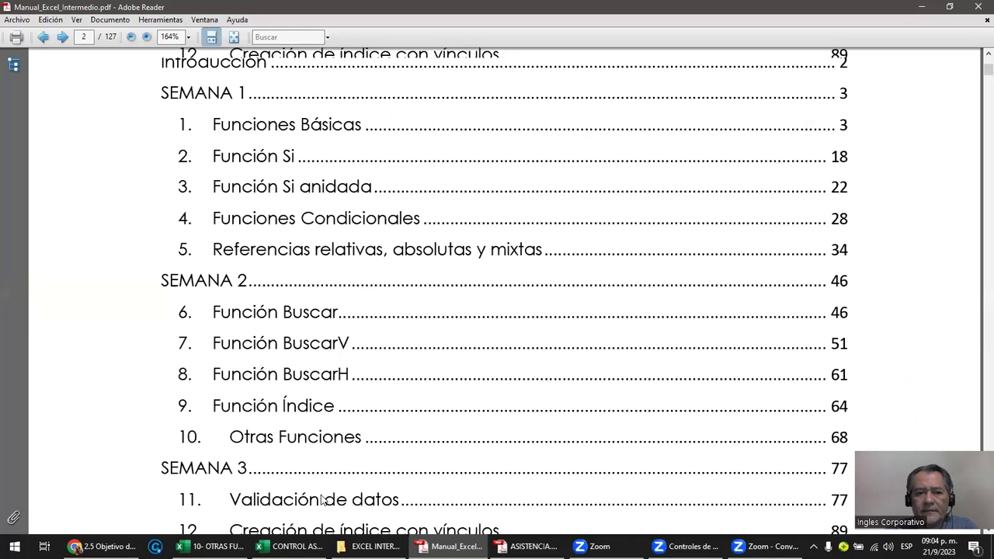
scroll(323, 499, "down", 5)
scroll(291, 271, "up", 2)
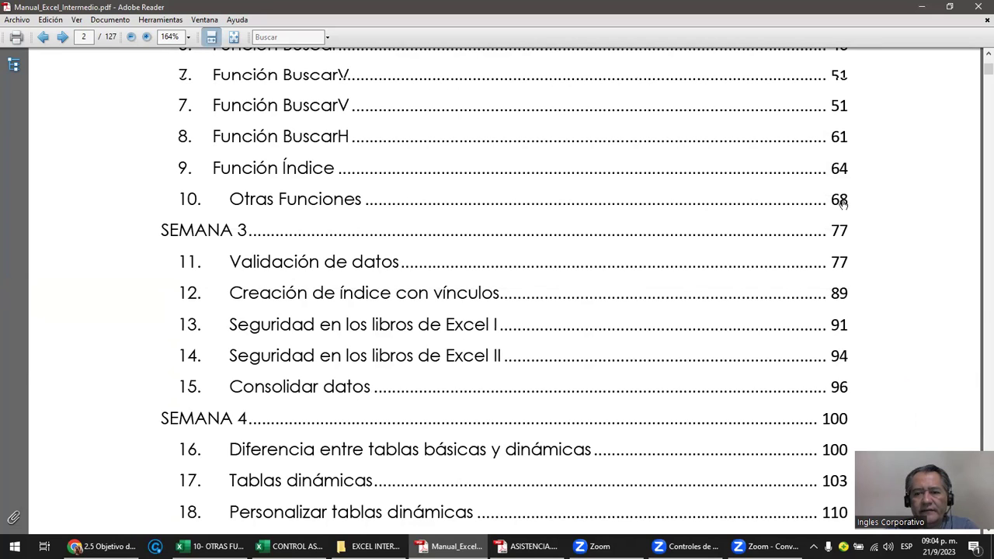
left_click(843, 202)
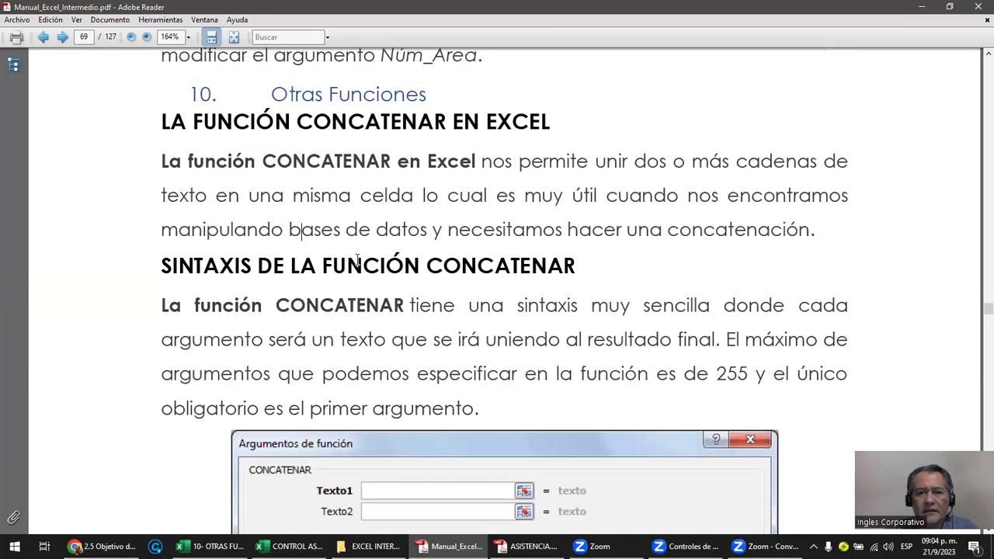
Highlight 255 in the CONCATENAR paragraph, then return to the 10- OTRAS FUNCIONES workbook.
scroll(435, 276, "down", 1)
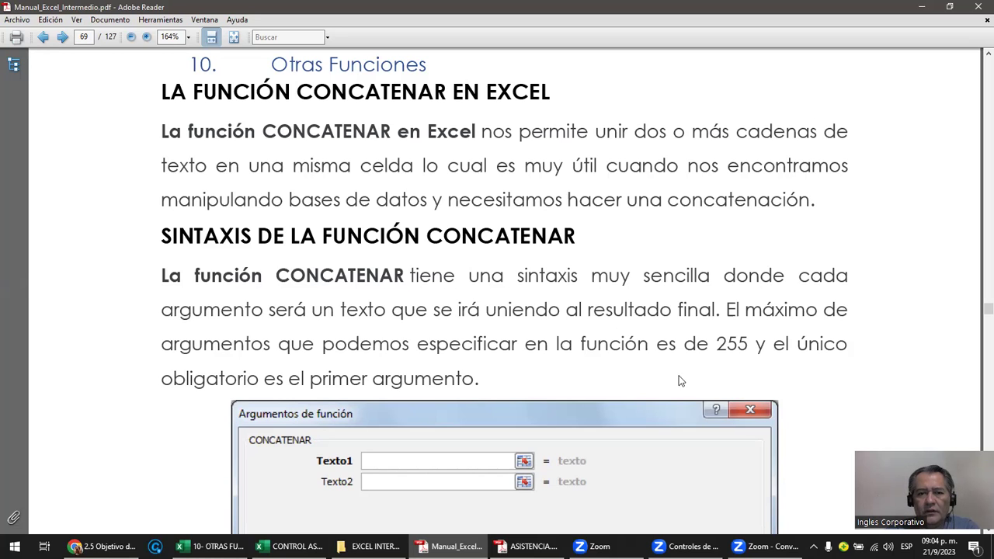
double_click(732, 344)
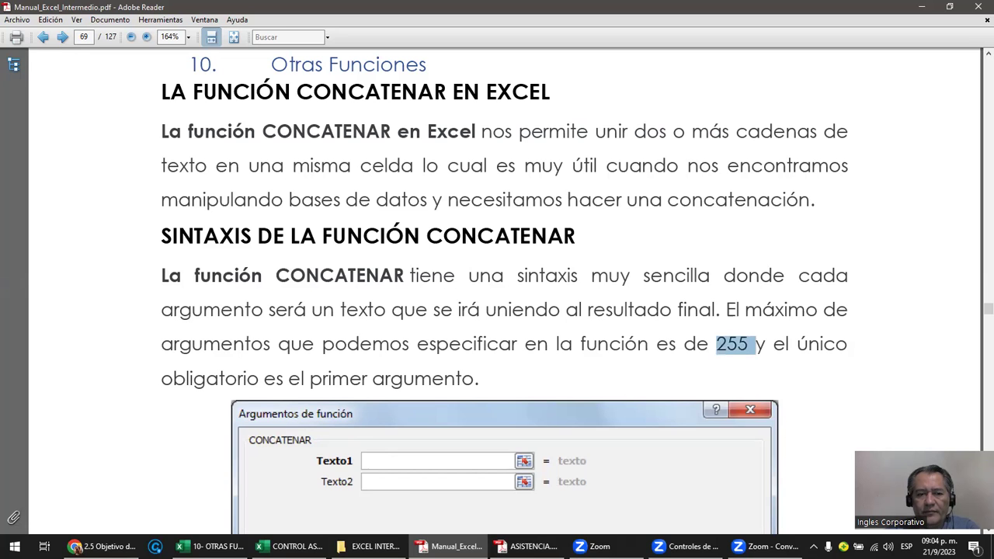
mouse_move(212, 546)
left_click(233, 527)
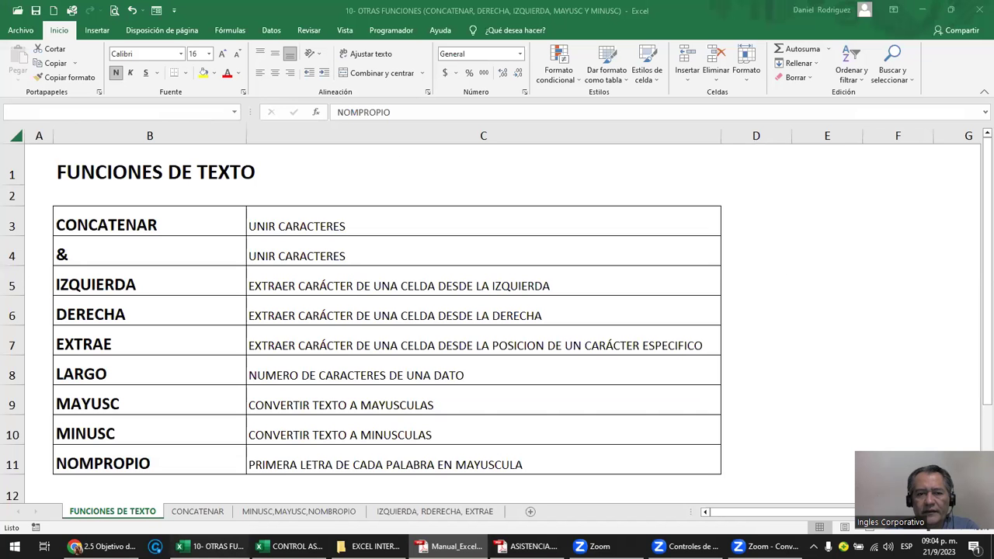
Check the CONCATENAR sheet, then minimize the attendance workbook, manual PDF and browser to reach the desktop.
left_click(196, 512)
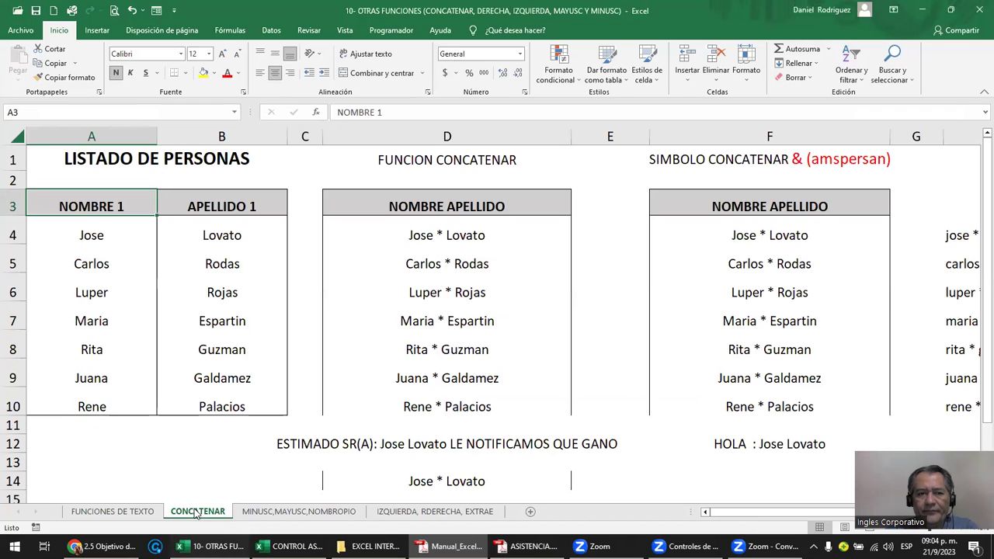
left_click(235, 262)
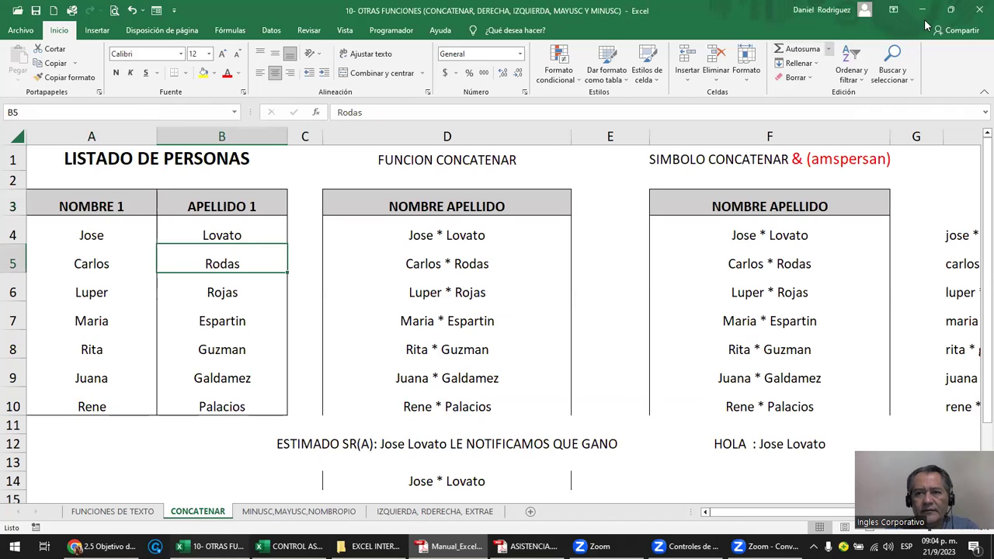
left_click(978, 10)
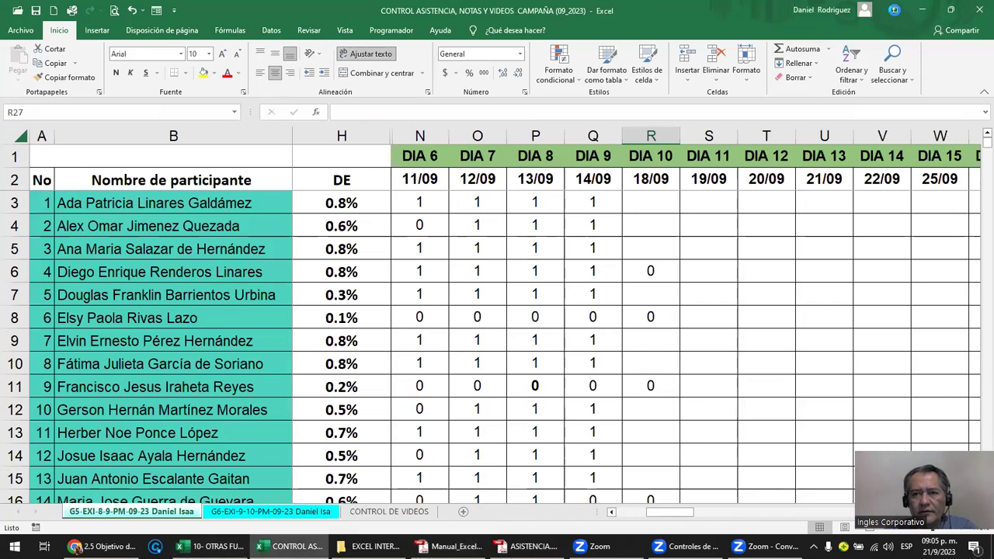
left_click(923, 10)
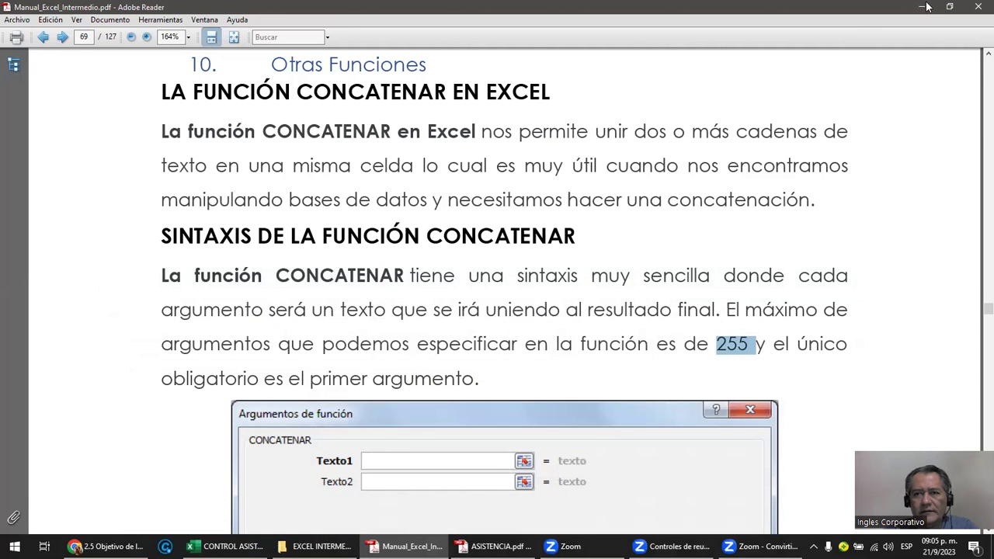
left_click(923, 8)
left_click(924, 8)
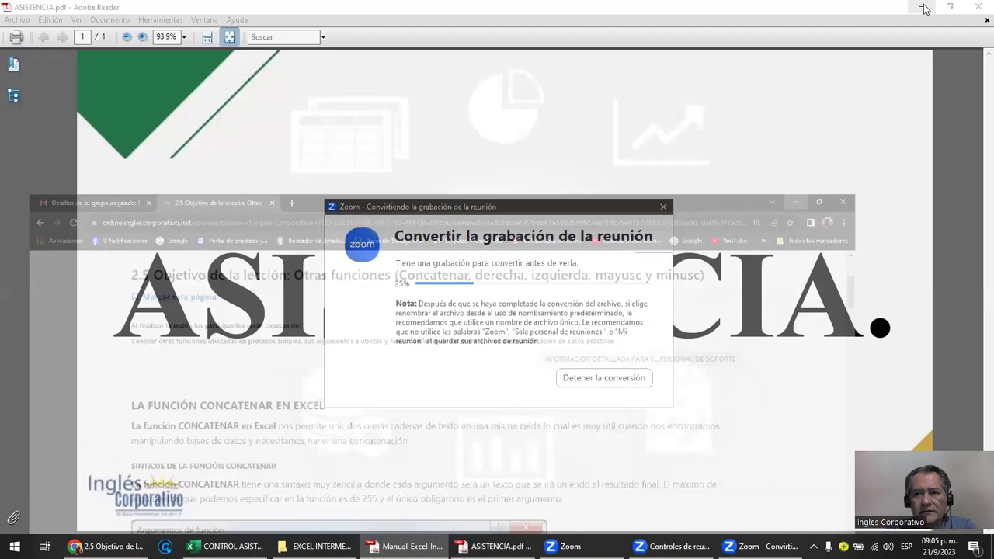
key("super+d")
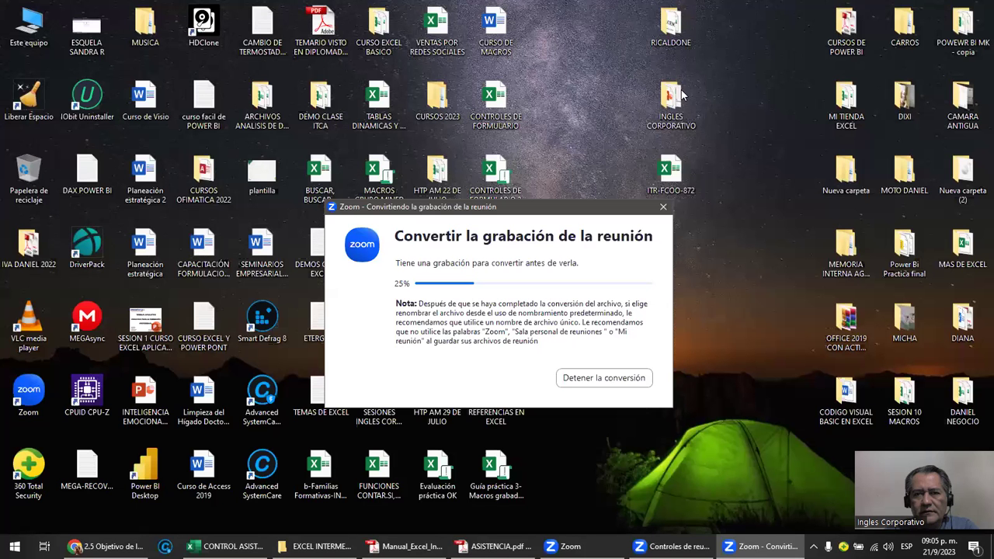
Browse INGLES CORPORATIVO > EXCEL INTERMEDIO > GRUPO 9 PM and open the 10- OTRAS FUNCIONES workbook.
double_click(671, 97)
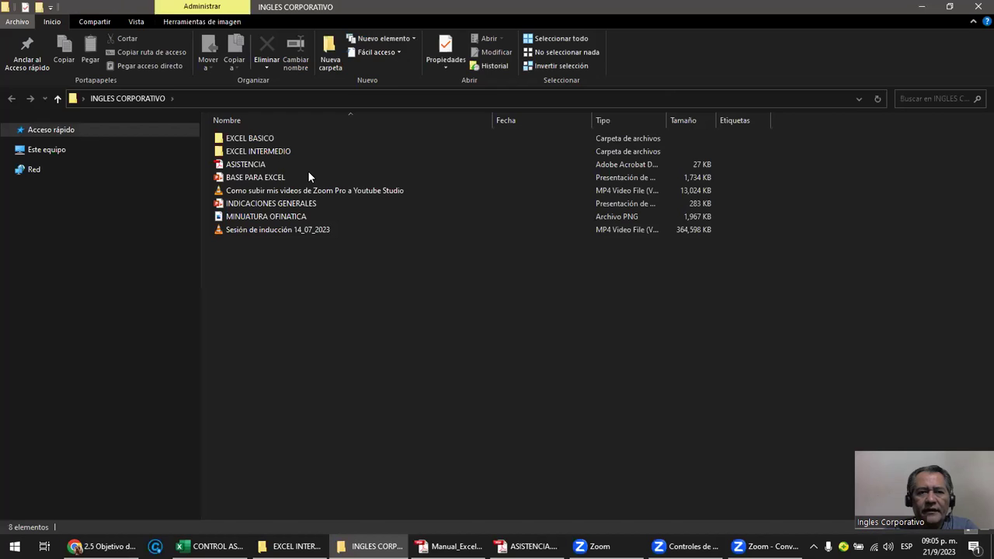
double_click(268, 152)
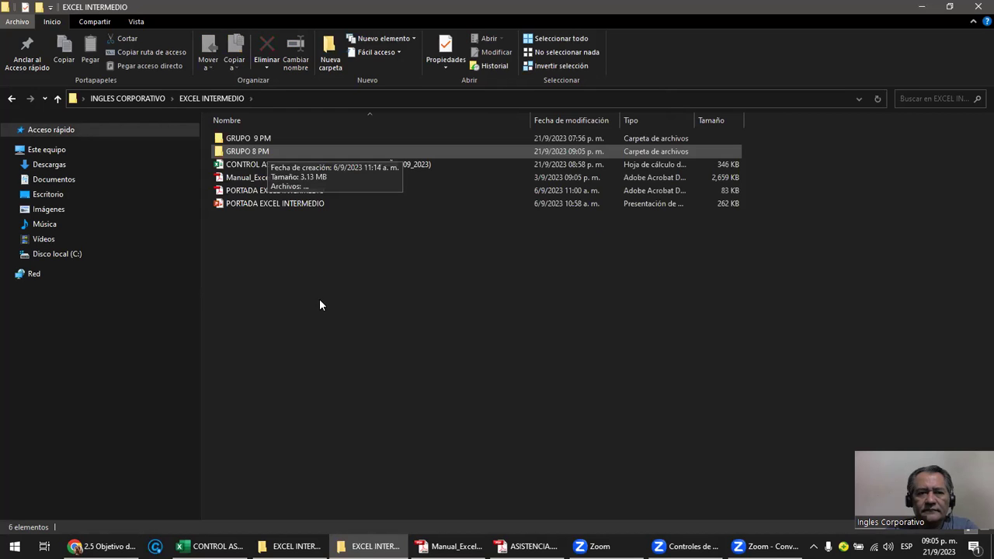
double_click(253, 139)
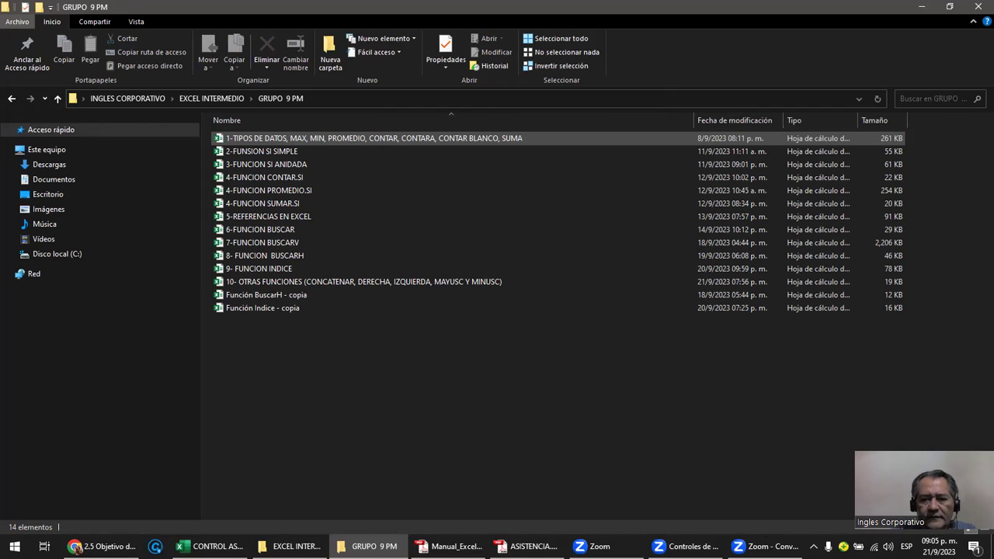
left_click(328, 281)
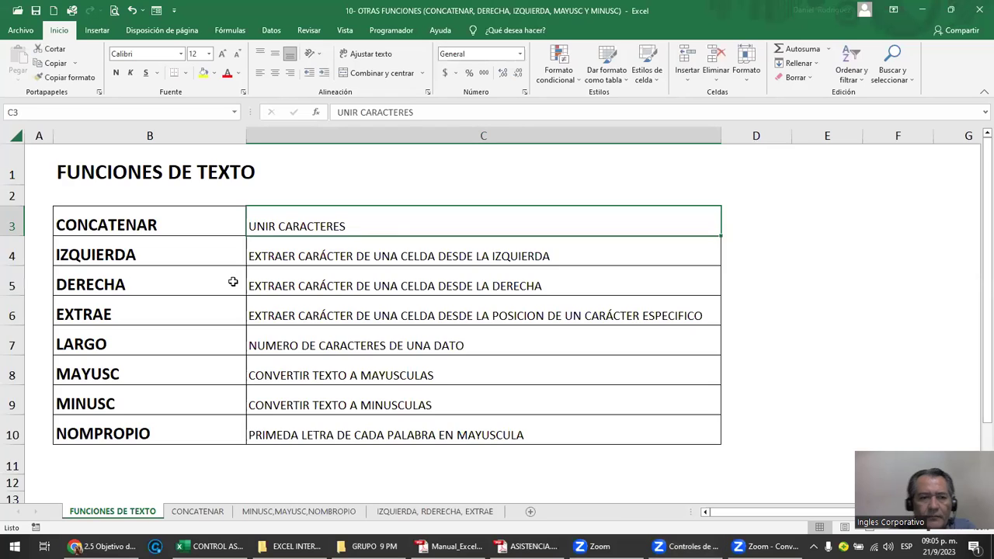
On the CONCATENAR sheet, review the first-name and surname list, then select cell D4.
left_click(200, 513)
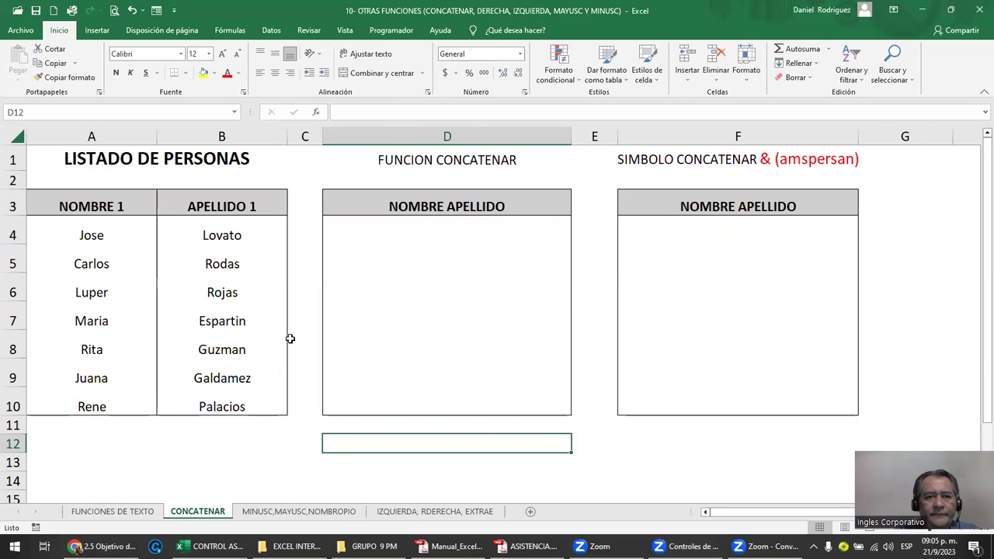
left_click(406, 238)
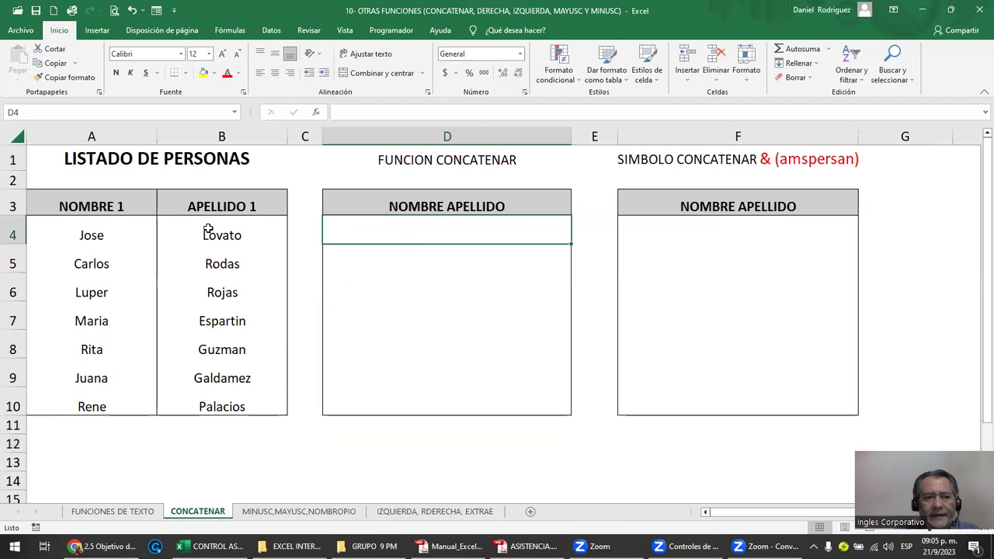
mouse_move(111, 209)
left_mouse_down()
mouse_move(195, 338)
mouse_move(198, 396)
left_mouse_up()
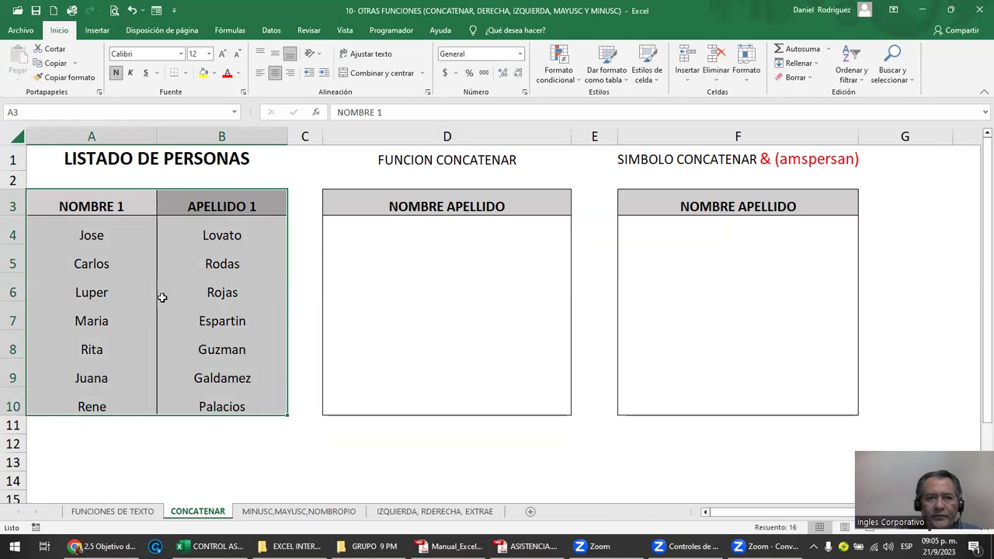
left_click(115, 208)
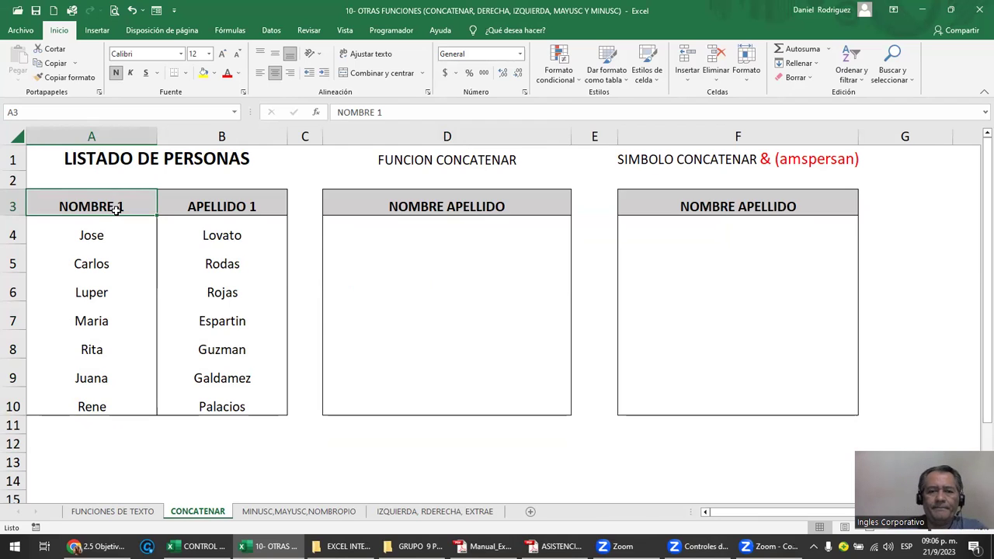
left_click(420, 235)
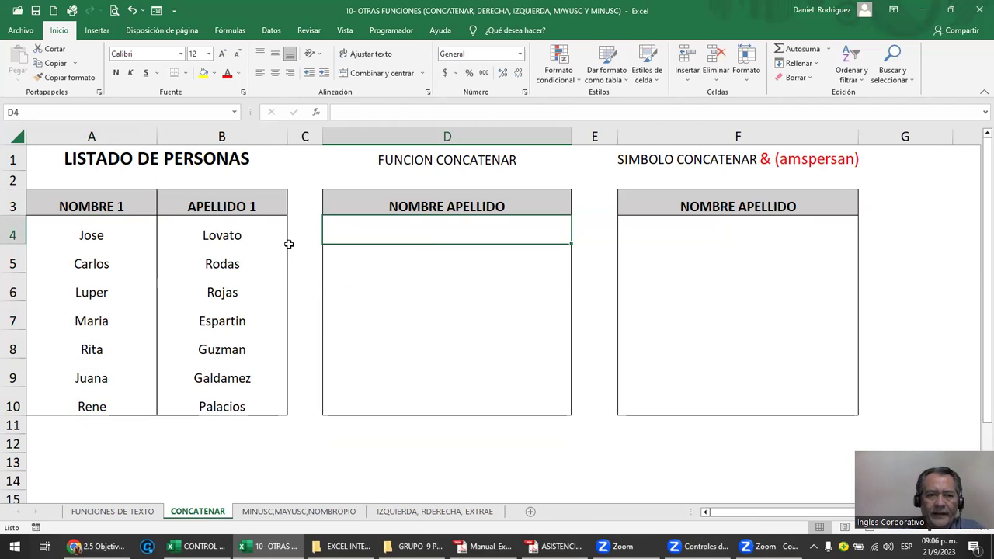
left_click(90, 237)
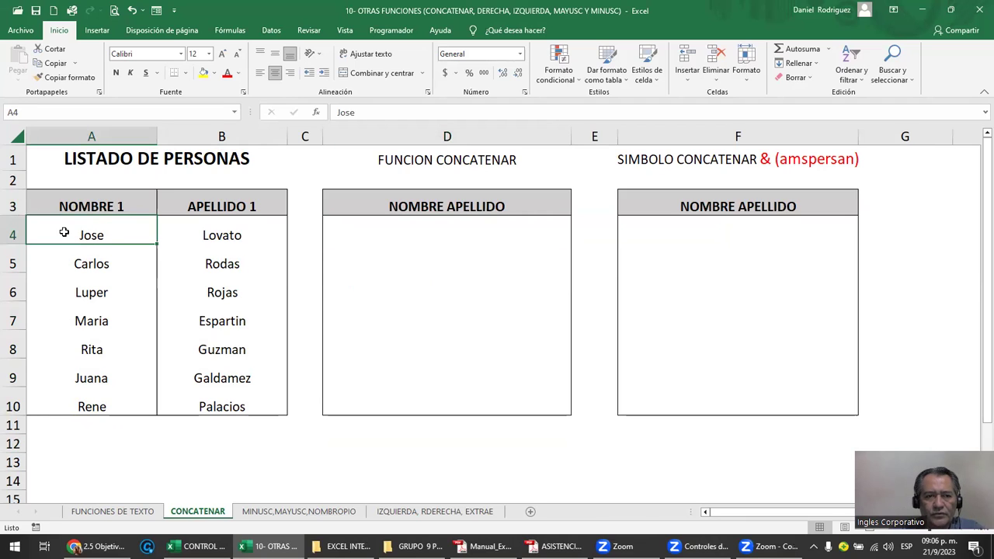
left_click(209, 227)
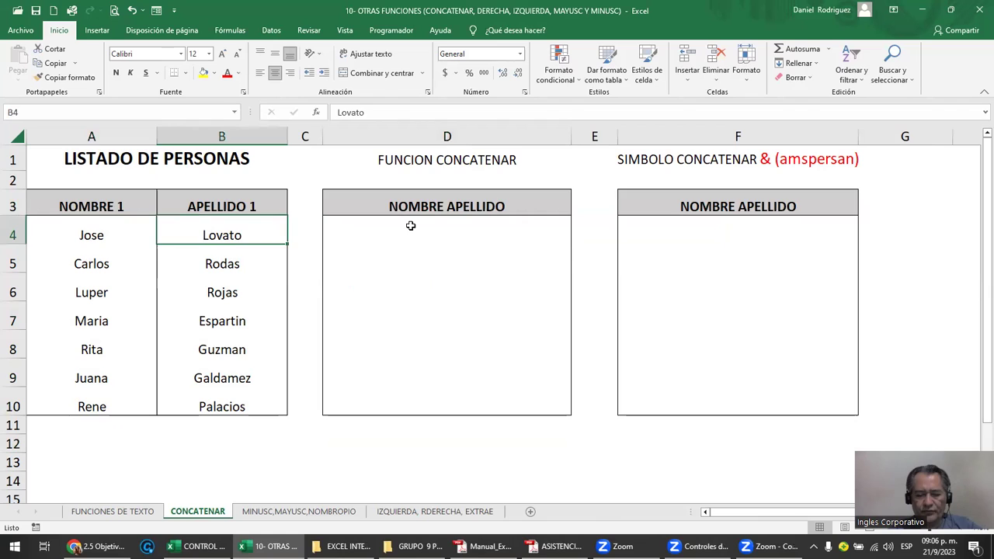
left_click(411, 225)
type("=")
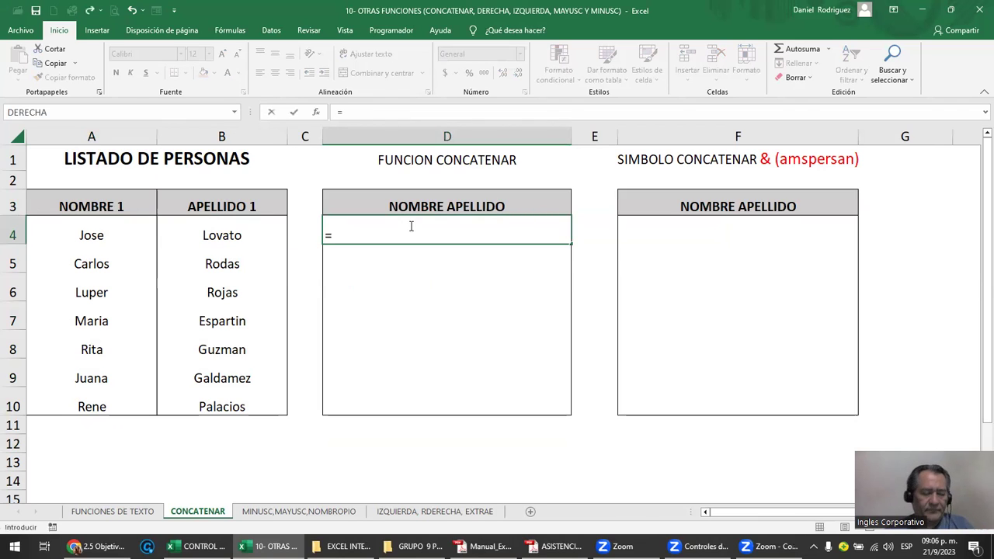
type("conca")
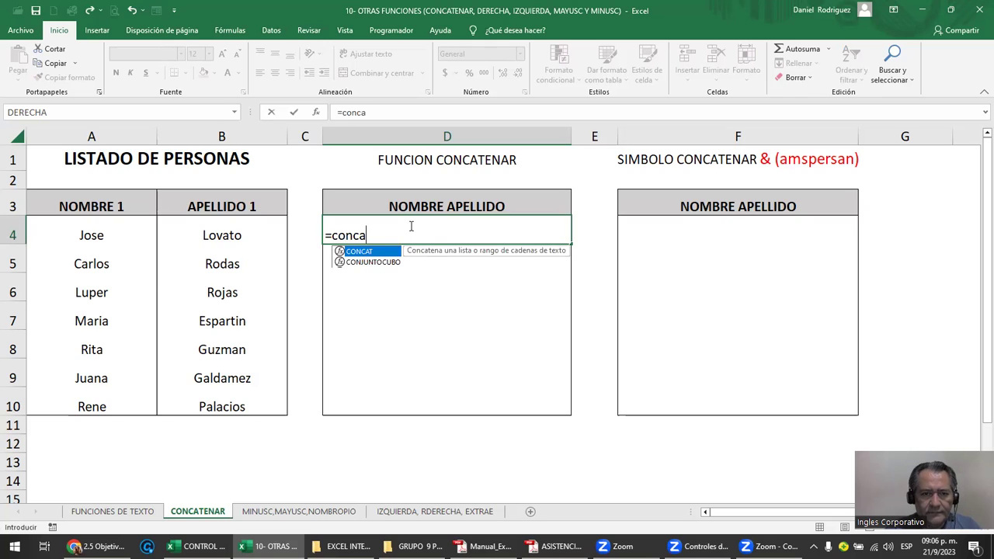
type("te")
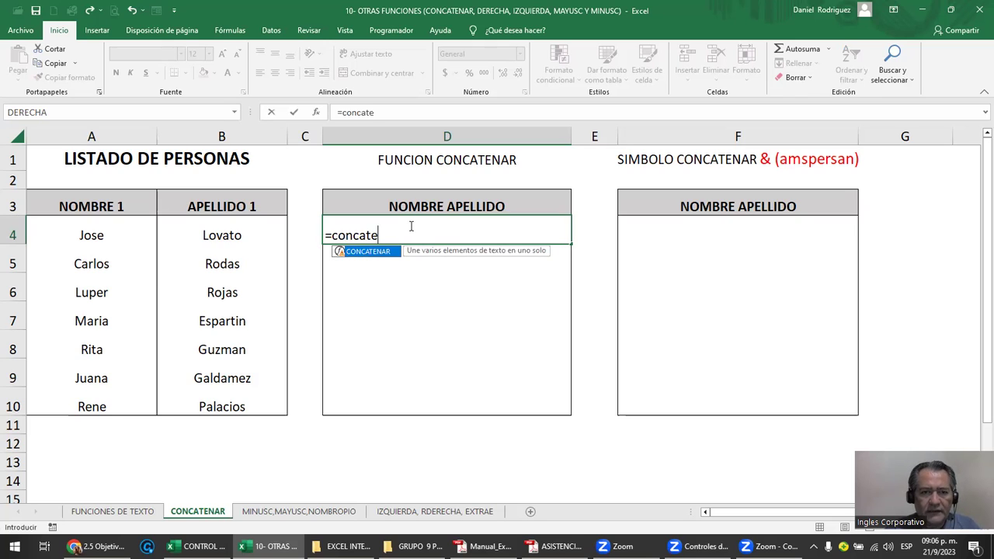
key("Tab")
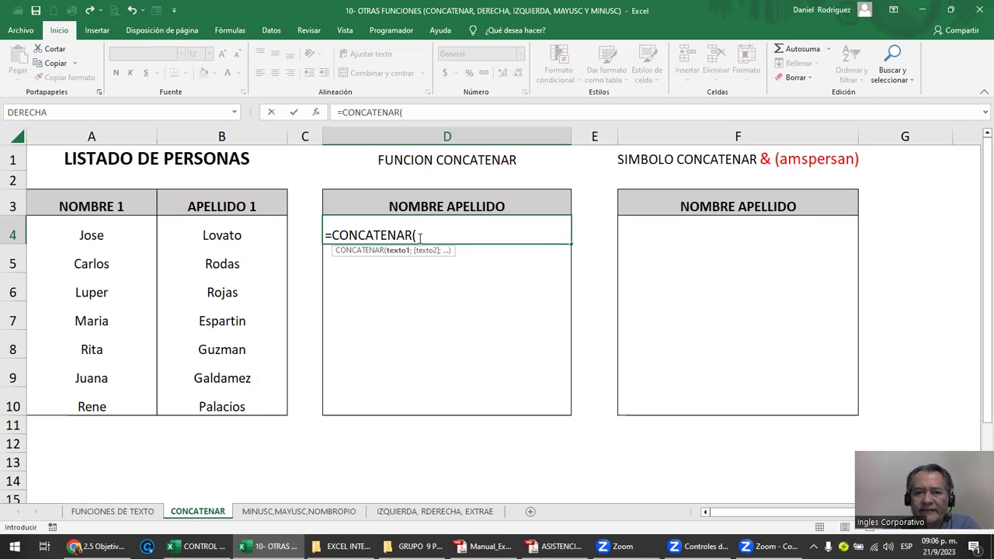
left_click(99, 234)
type(";")
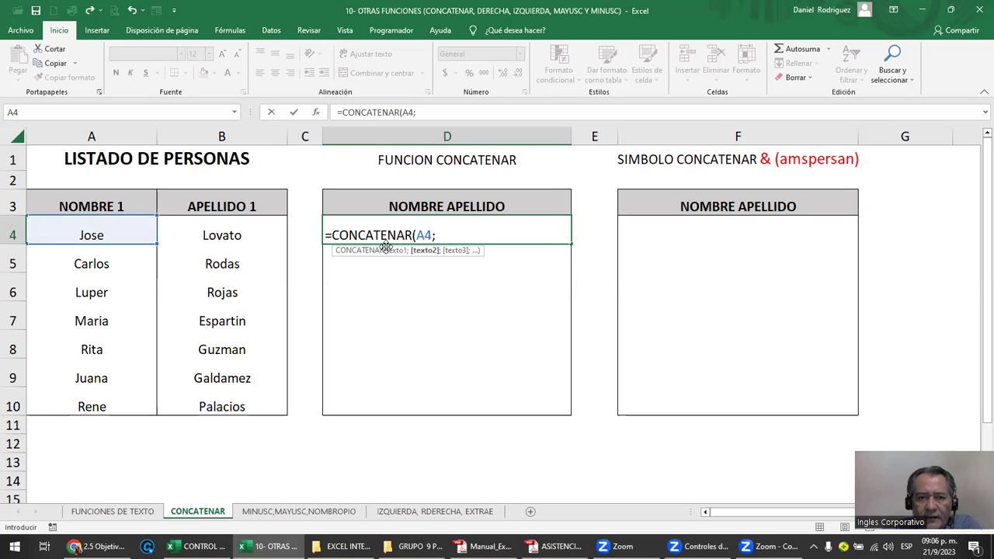
left_click(229, 238)
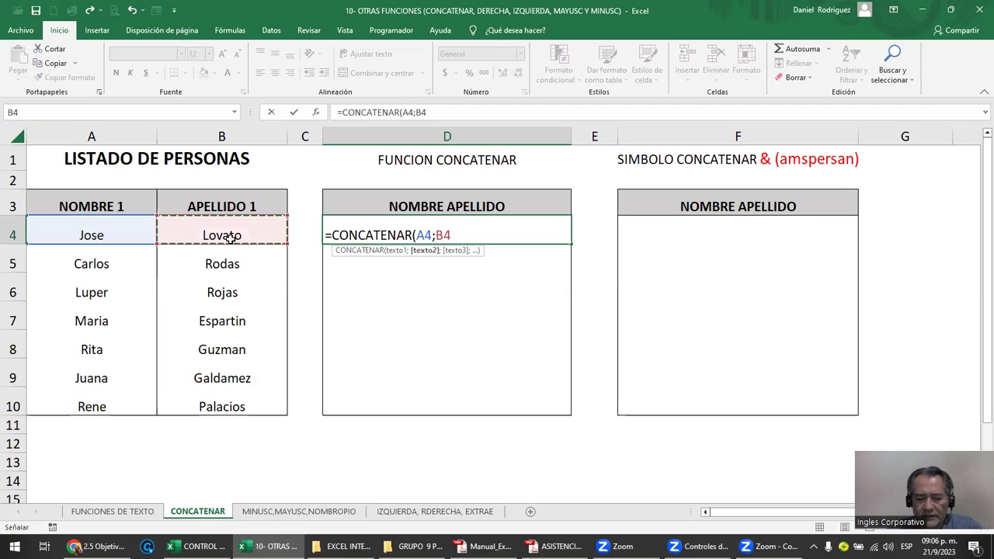
type(")")
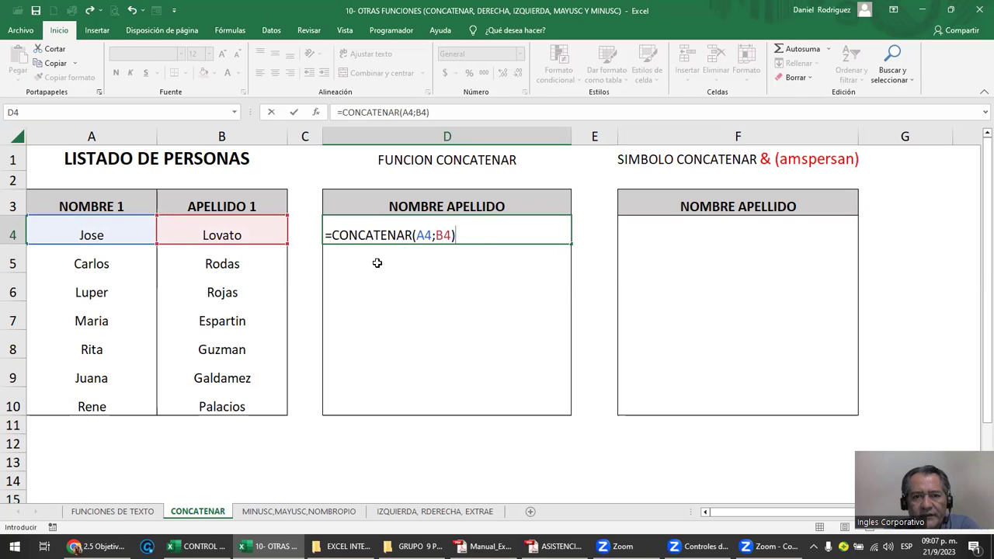
key("Return")
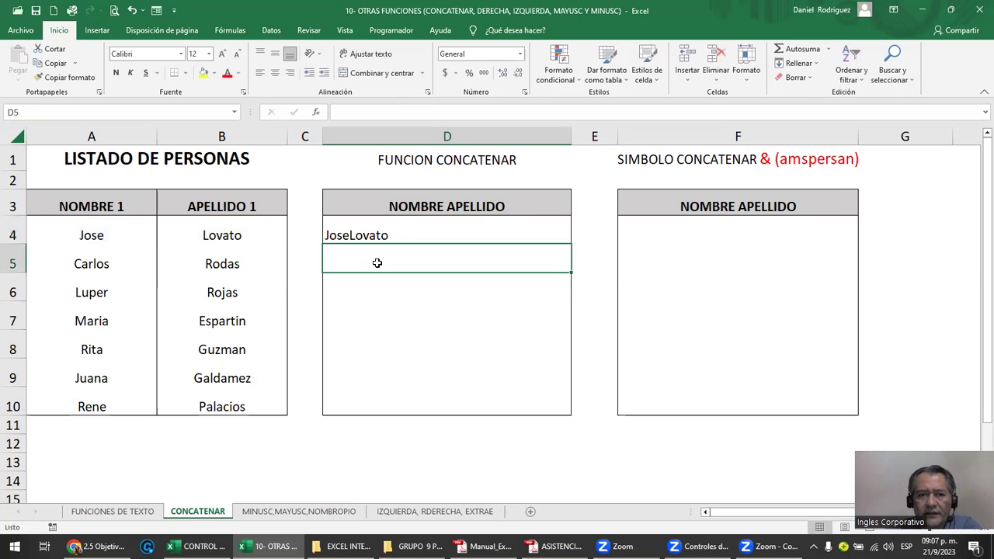
Fill the D4 formula down to D10 and check the copied results.
left_click(384, 232)
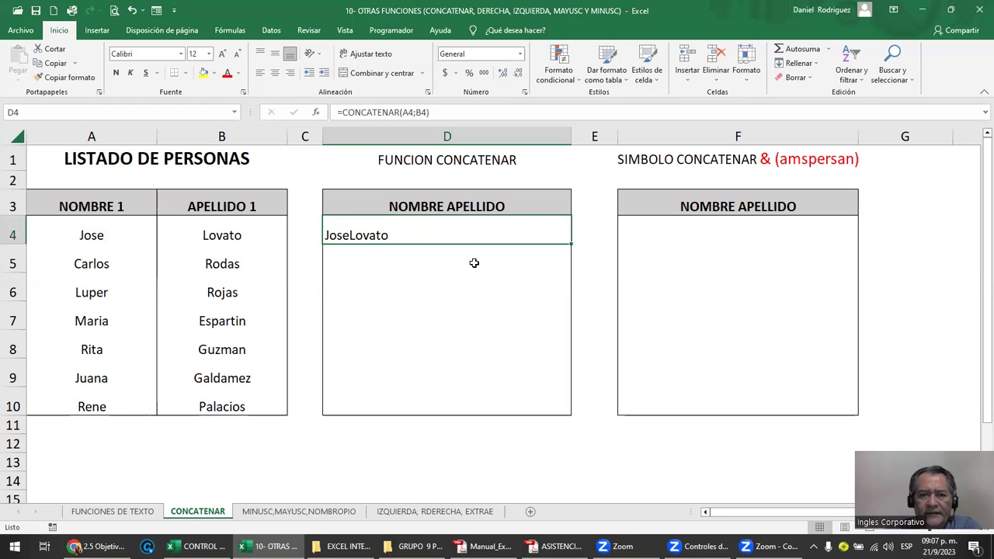
left_click_drag(572, 244, 573, 408)
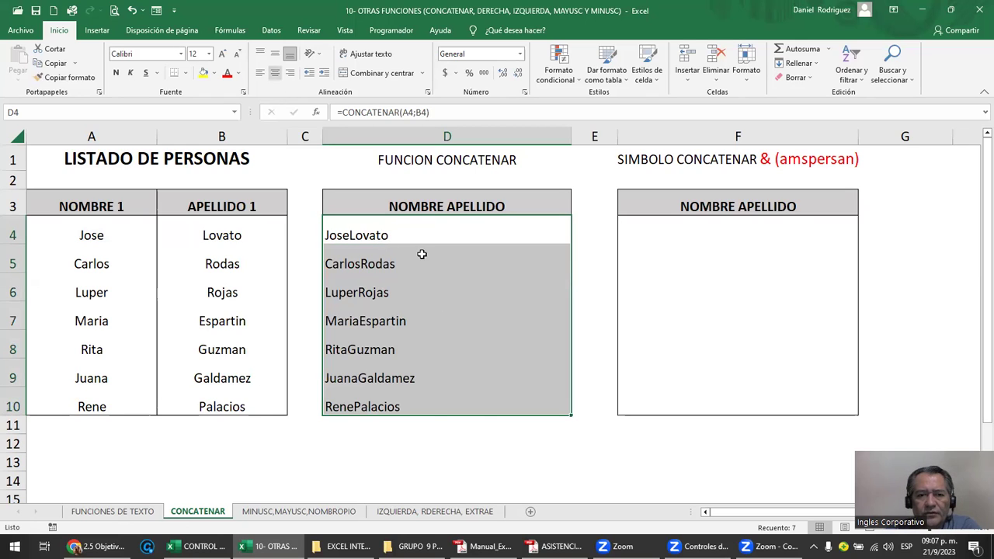
left_click(455, 459)
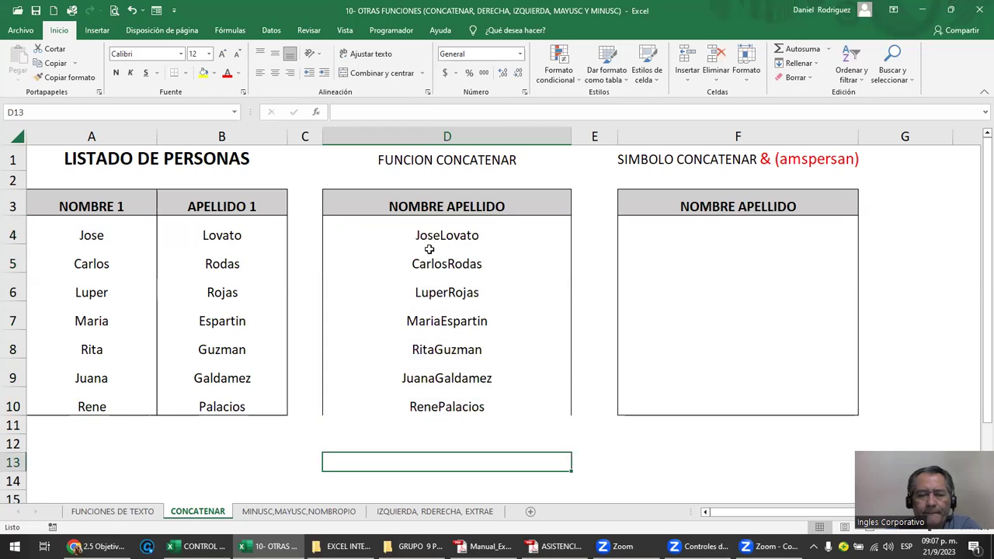
left_click(430, 250)
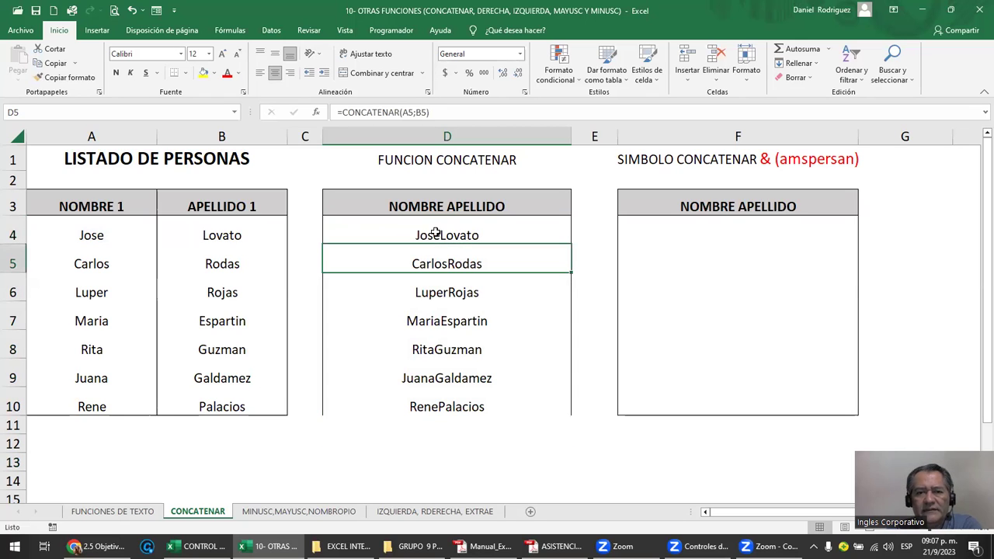
left_click(427, 233)
left_click(78, 232)
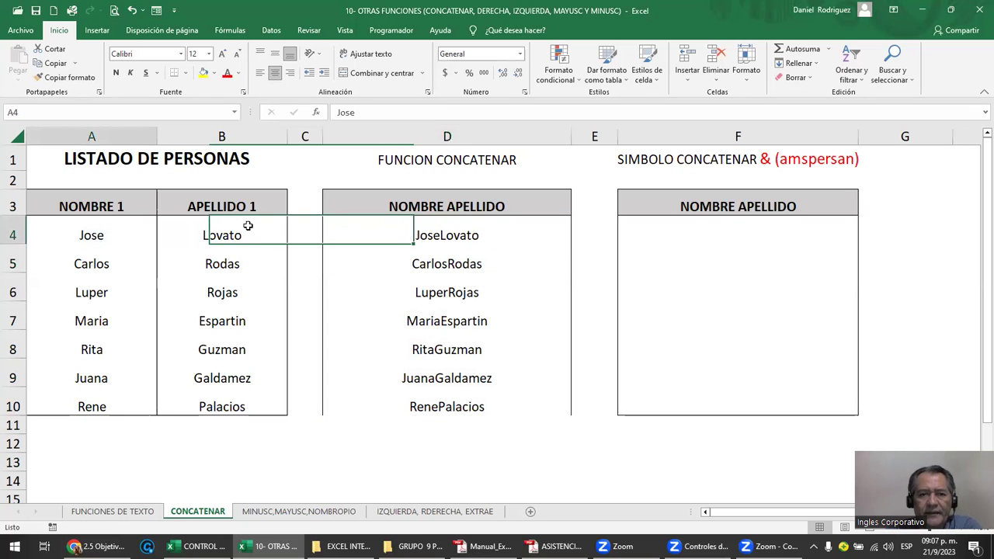
left_click(447, 237)
Edit D4 to =CONCATENAR(A4; " "; B4) so a space separates first name and surname.
double_click(445, 235)
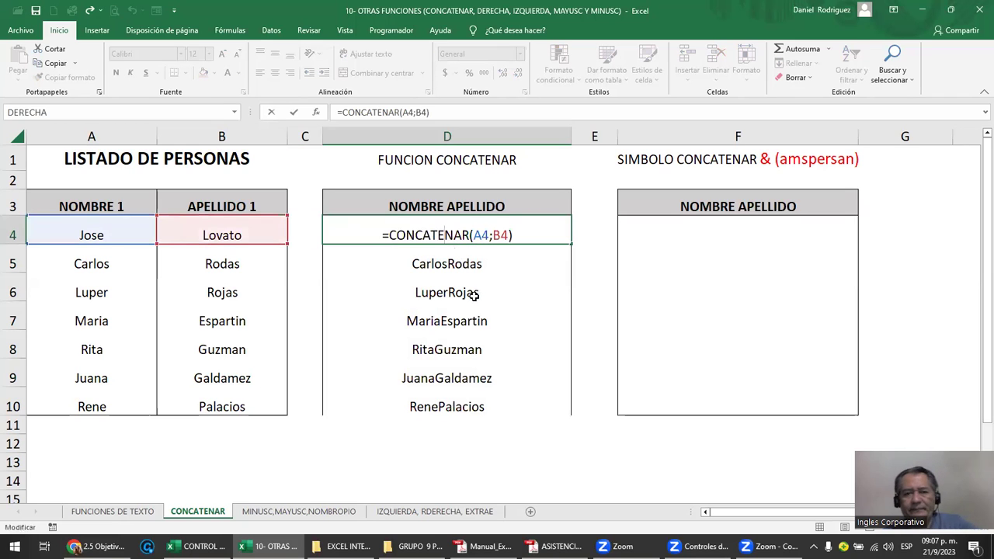
key("Escape")
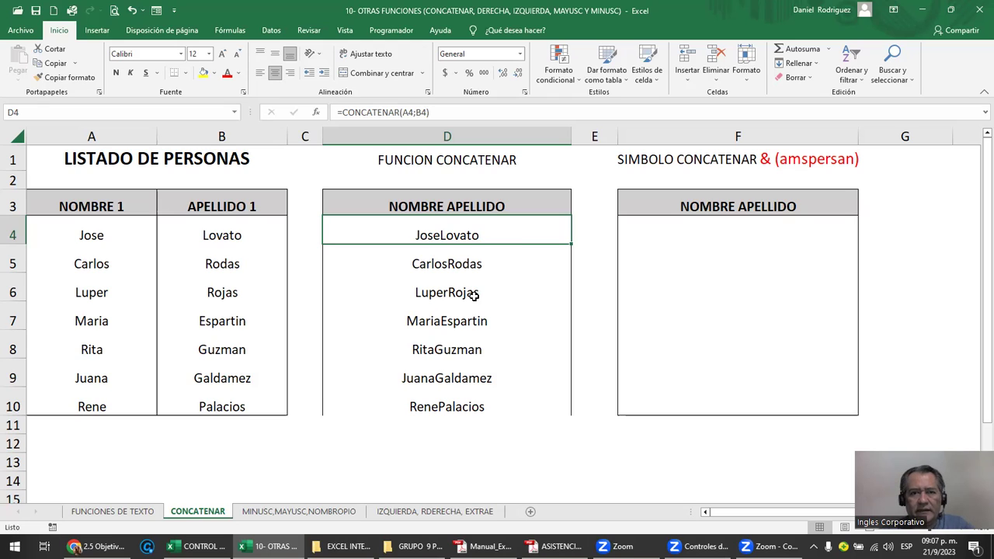
key("F2")
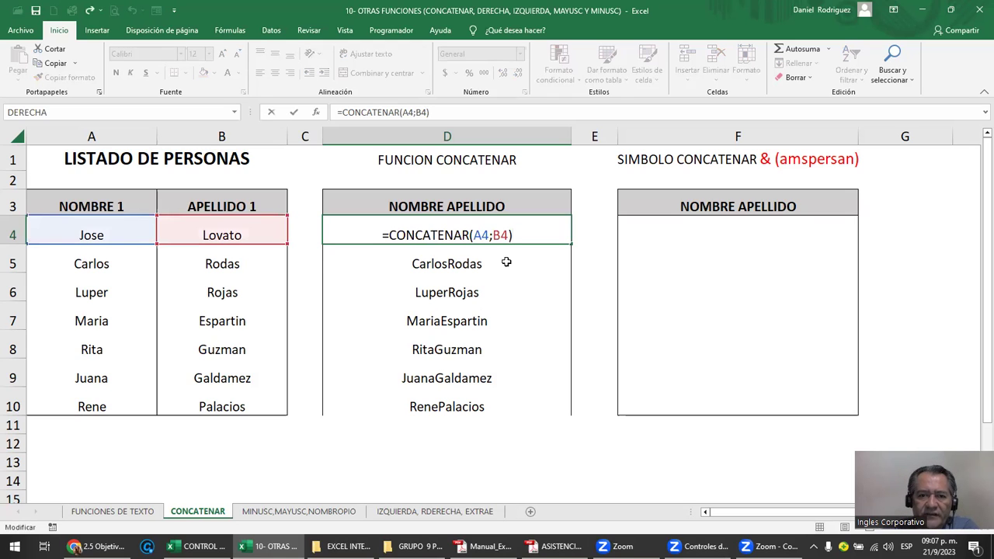
left_click(493, 236)
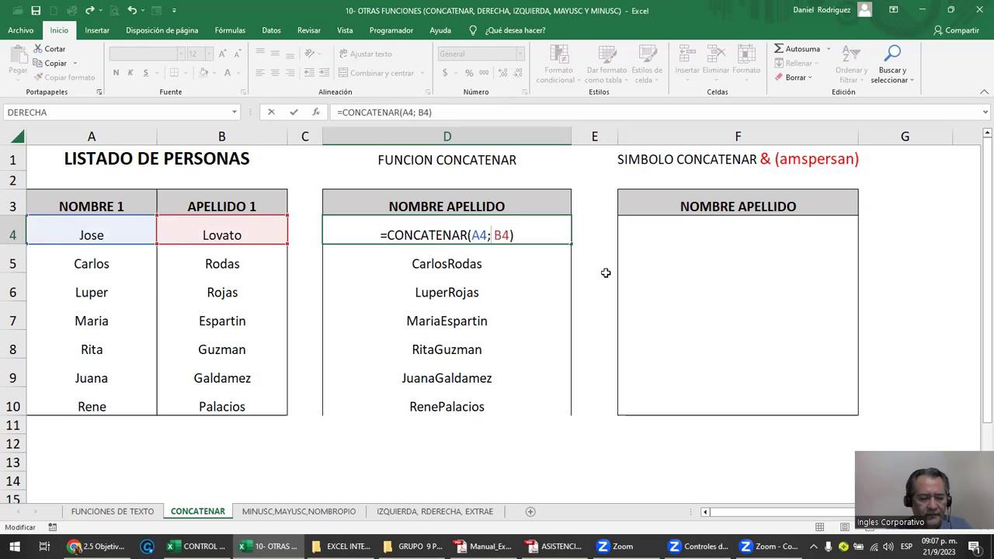
type("\"")
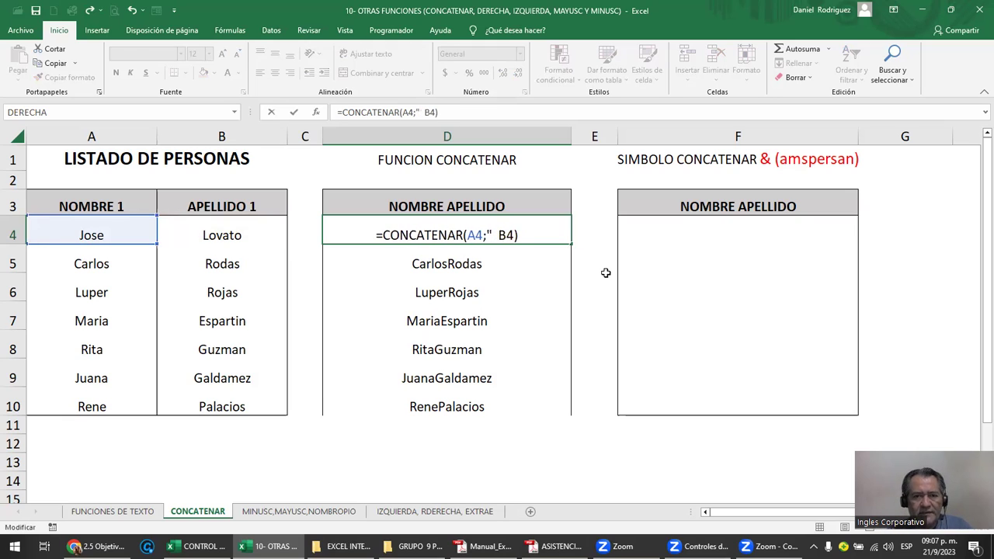
type(" \"")
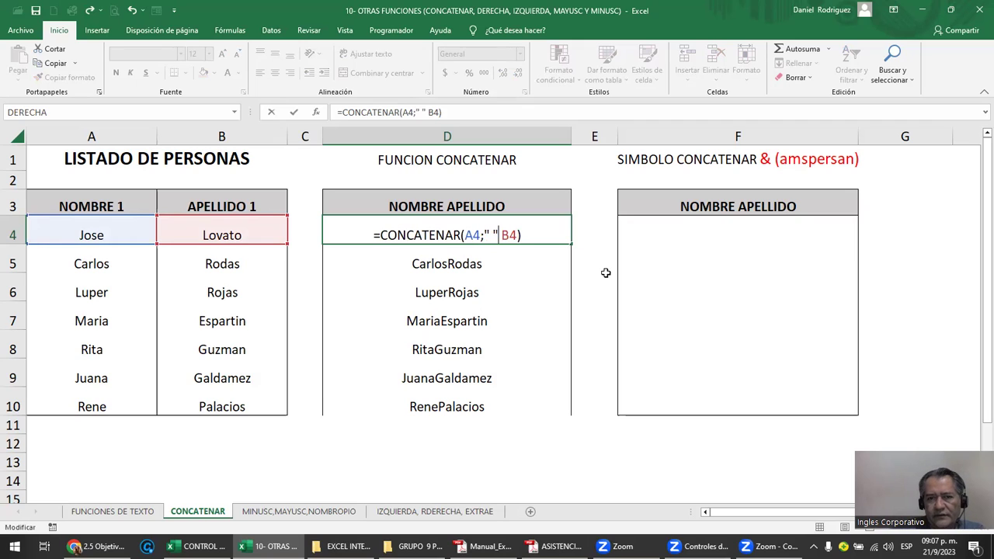
type(";")
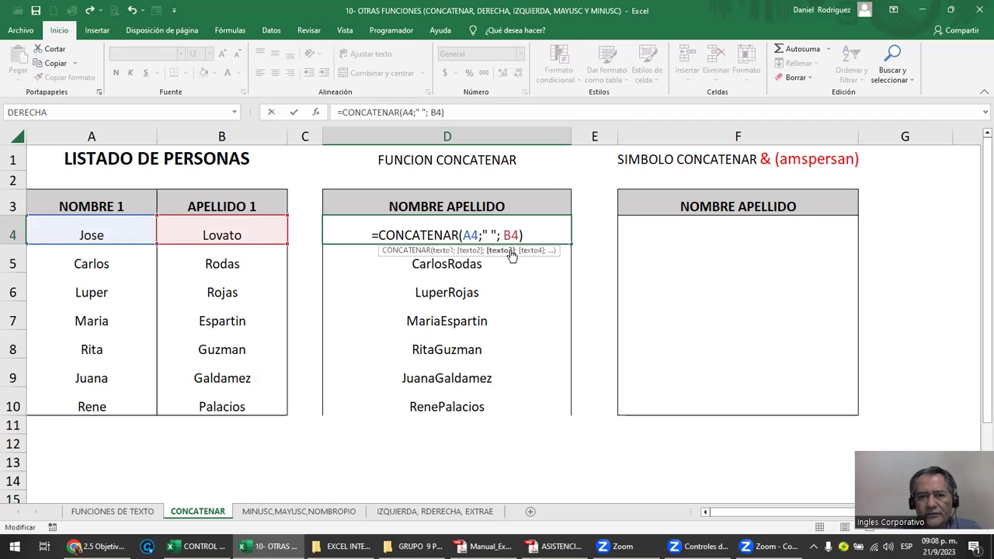
key("Left")
key("Left")
key("Left")
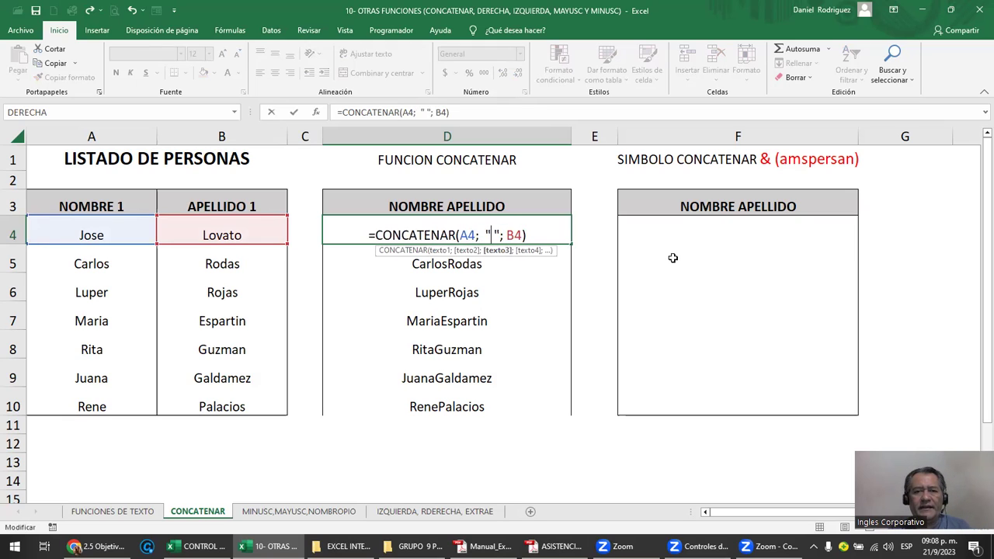
key("Right")
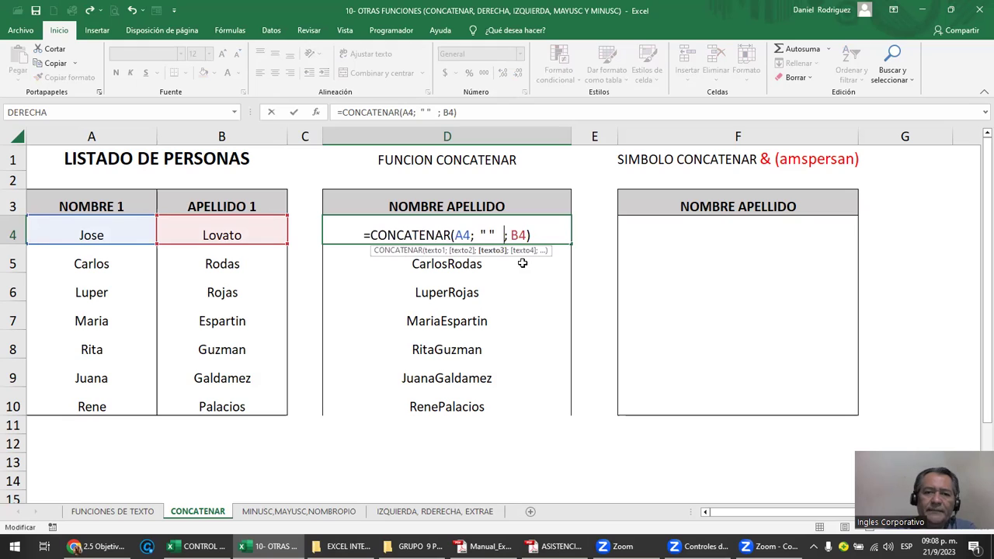
left_click_drag(480, 231, 499, 231)
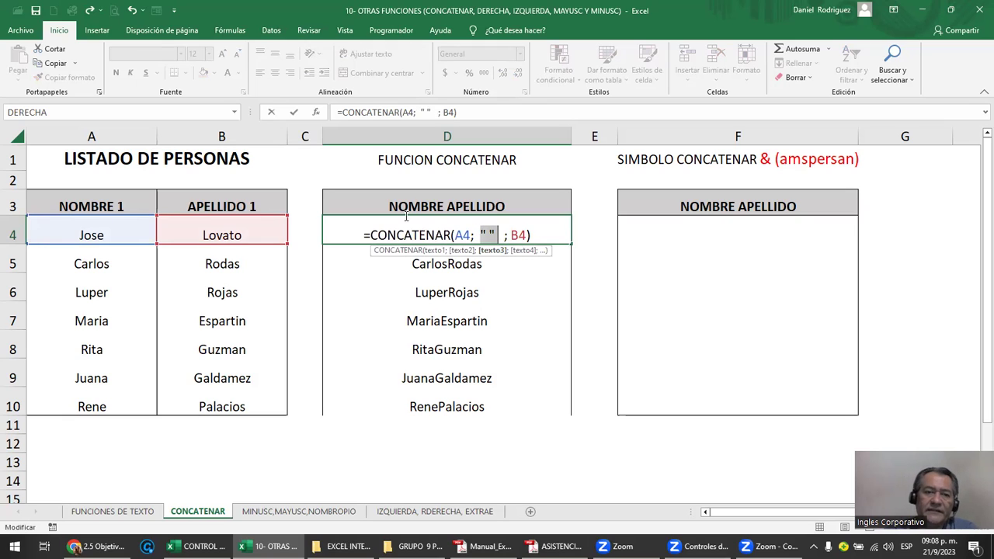
left_click(490, 234)
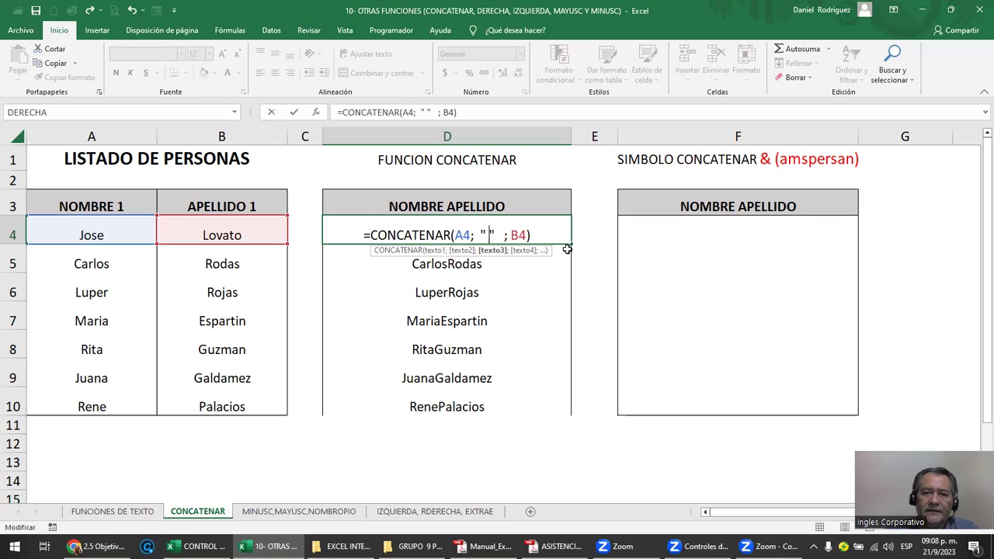
key("Return")
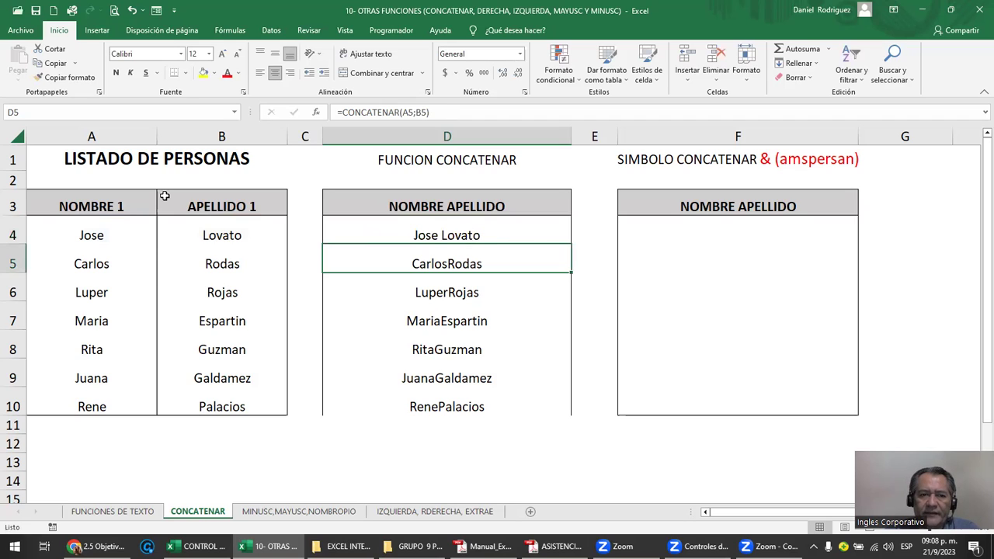
Refill the space-separated formula from D4 down through D10.
left_click(370, 230)
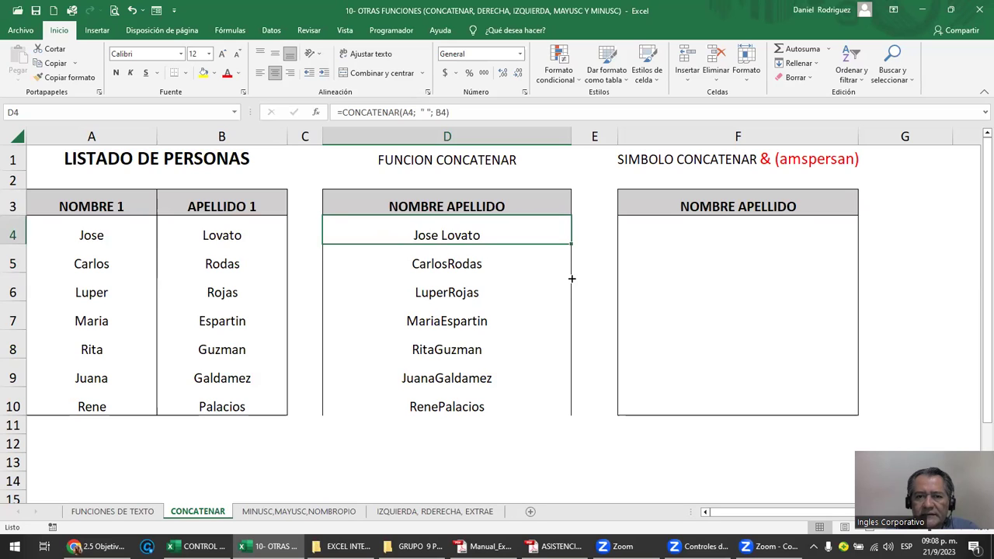
left_click_drag(573, 244, 581, 415)
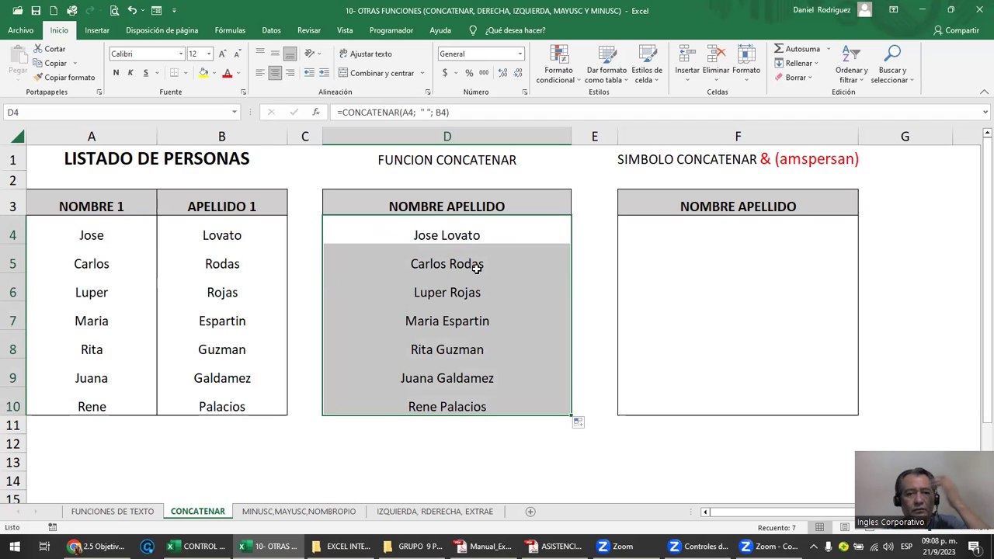
double_click(487, 233)
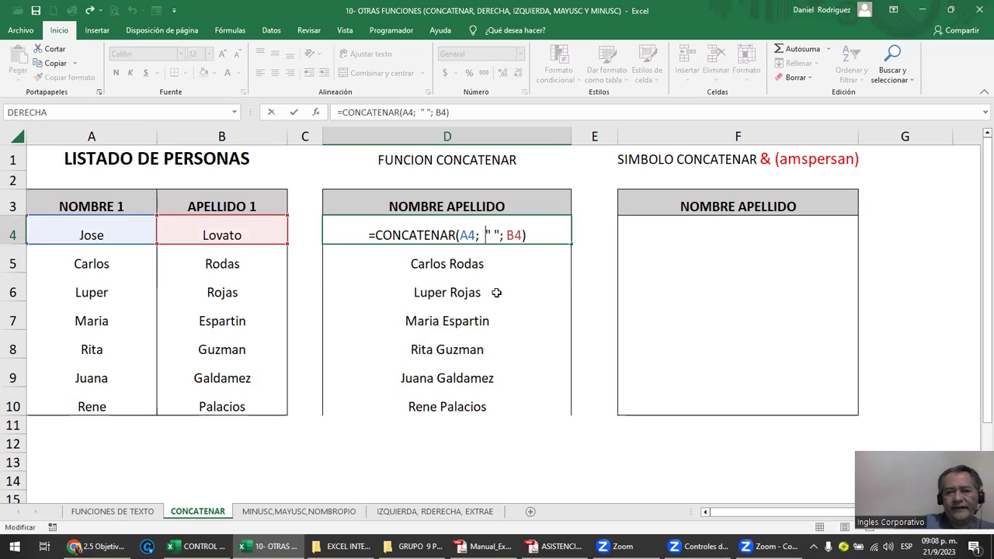
key("Right")
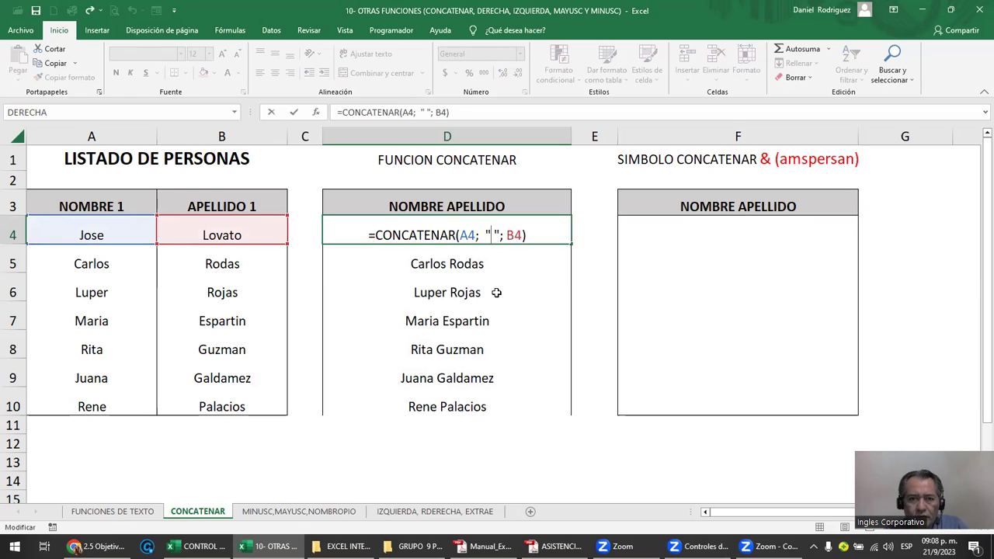
type("-")
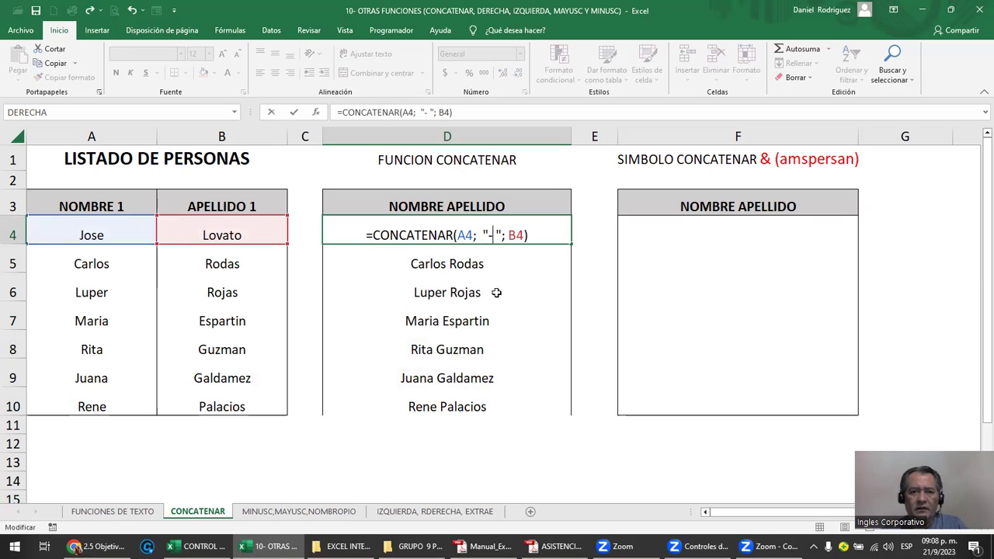
key("Return")
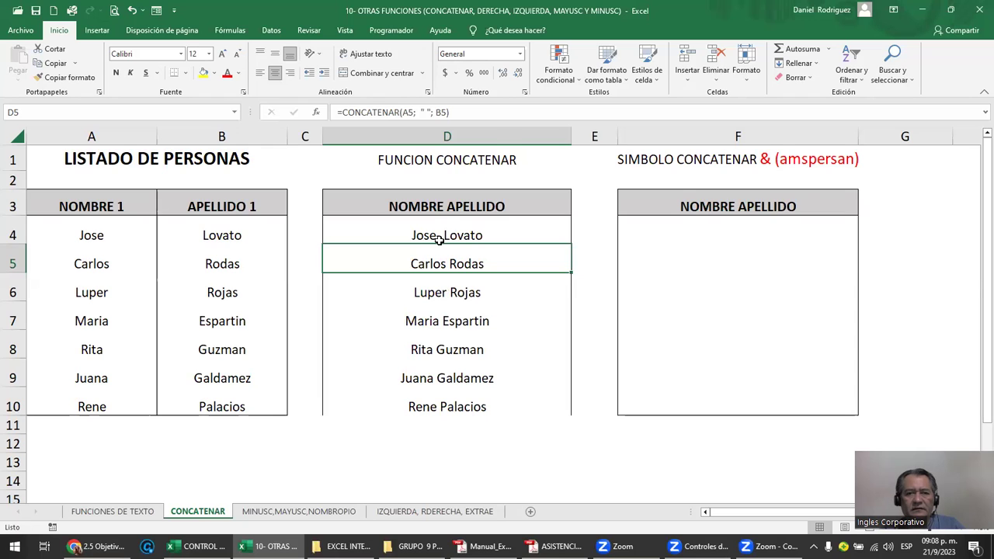
scroll(440, 241, "up", 1, "ctrl")
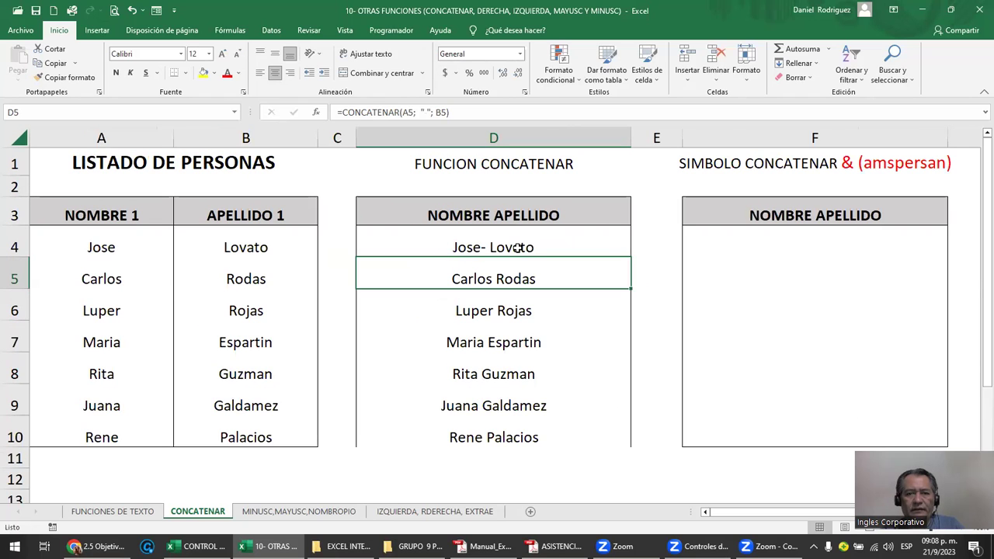
left_click(628, 252)
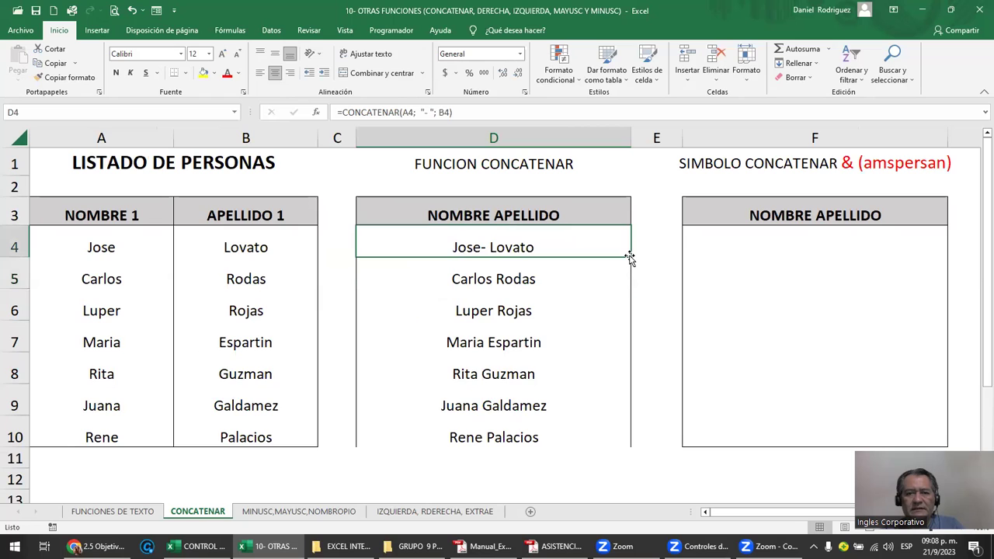
double_click(630, 256)
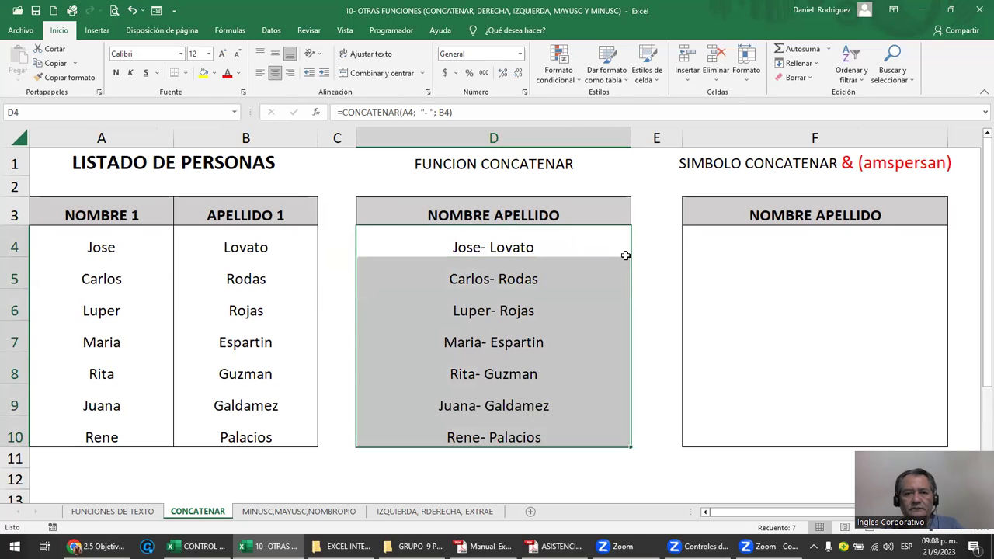
left_click(495, 251)
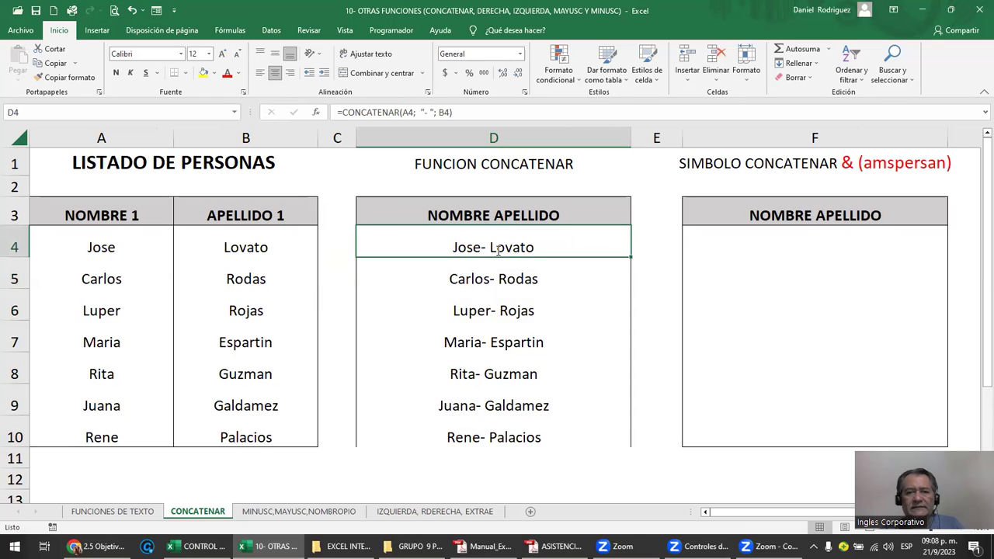
double_click(497, 251)
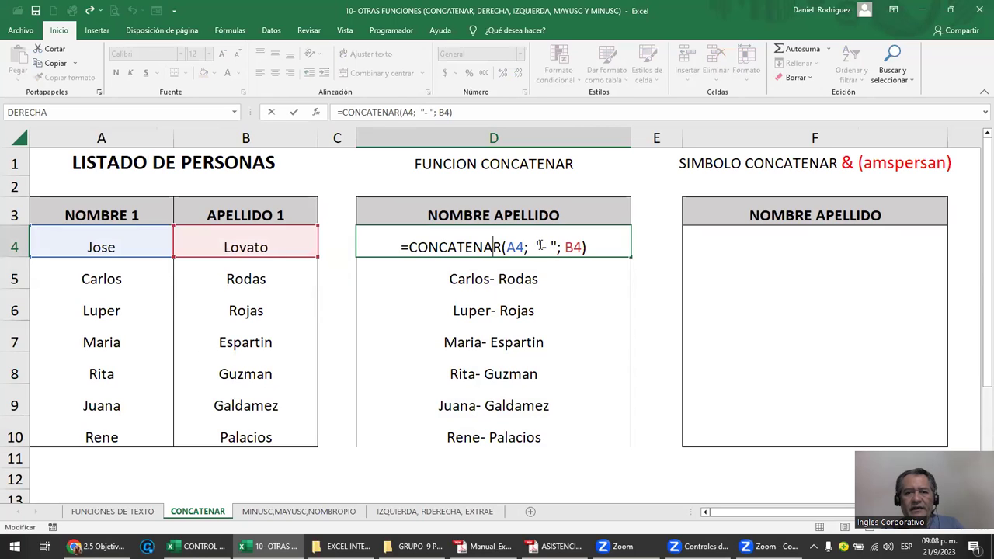
left_click(541, 247)
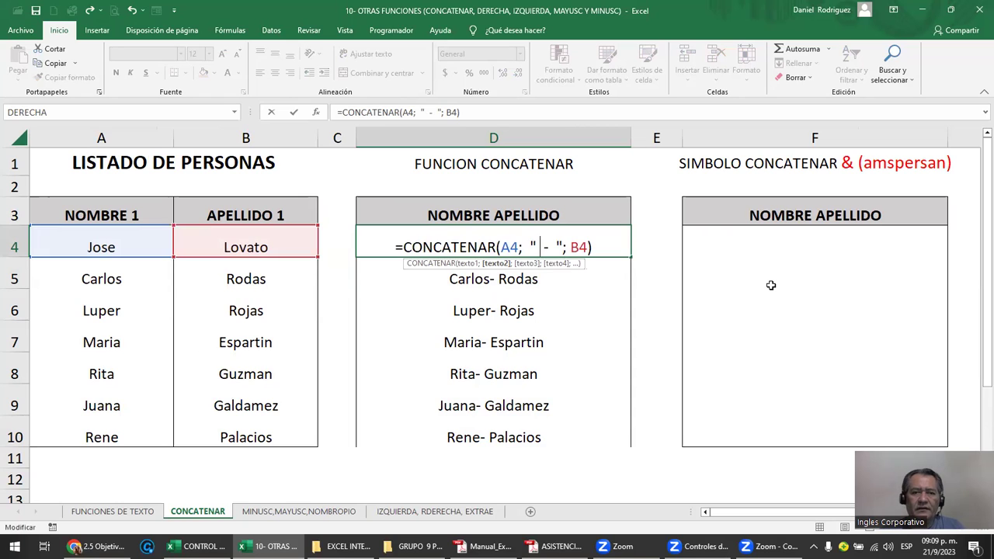
key("Return")
left_click(483, 249)
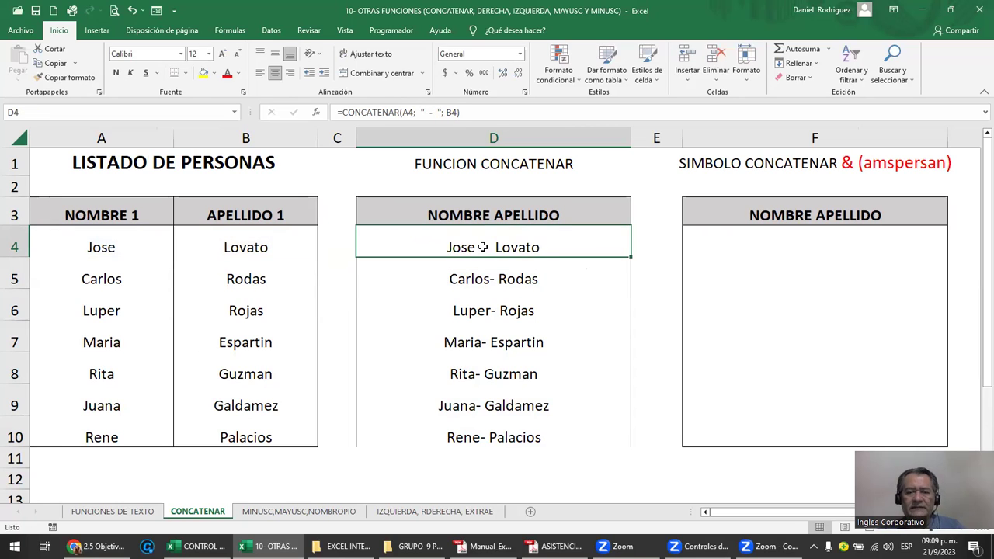
double_click(514, 247)
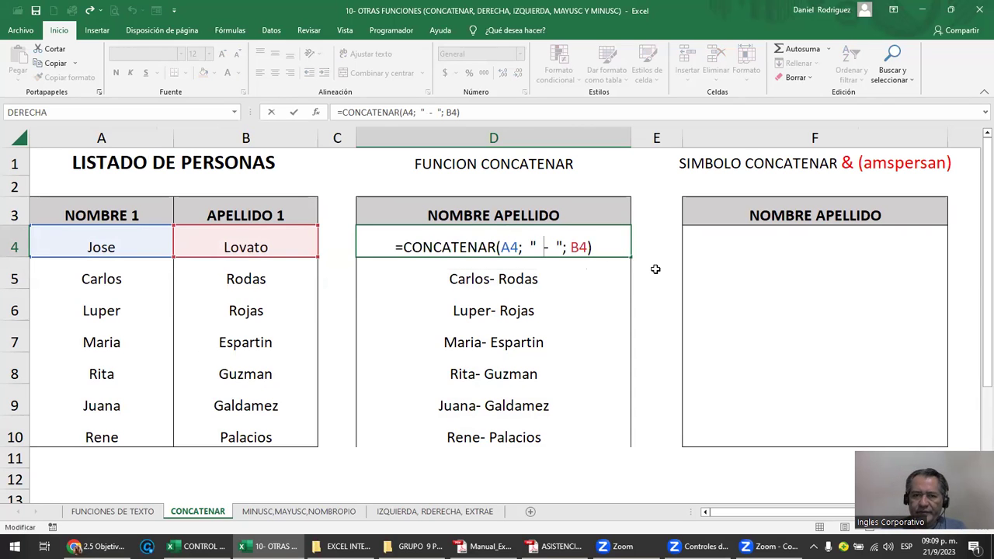
type("*")
key("Delete")
key("Return")
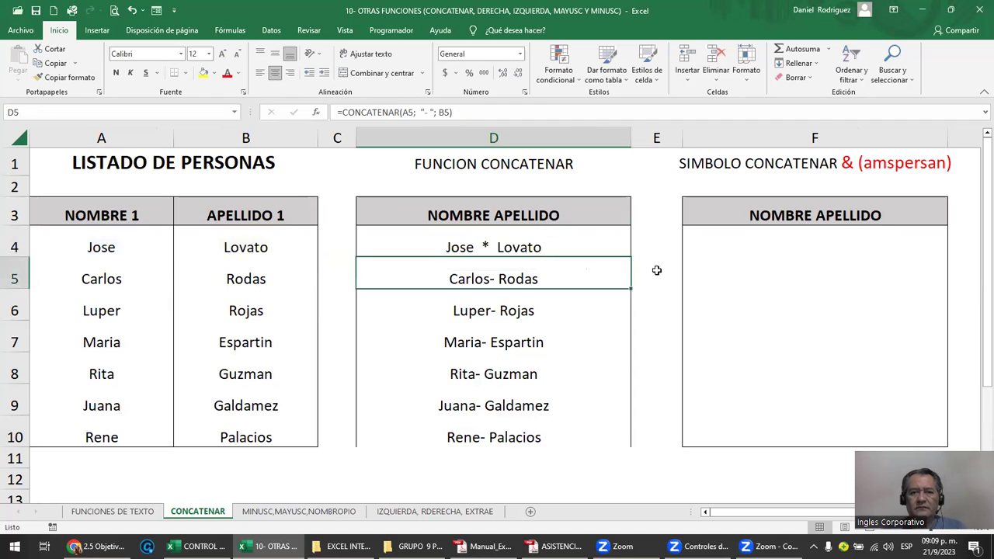
left_click(615, 247)
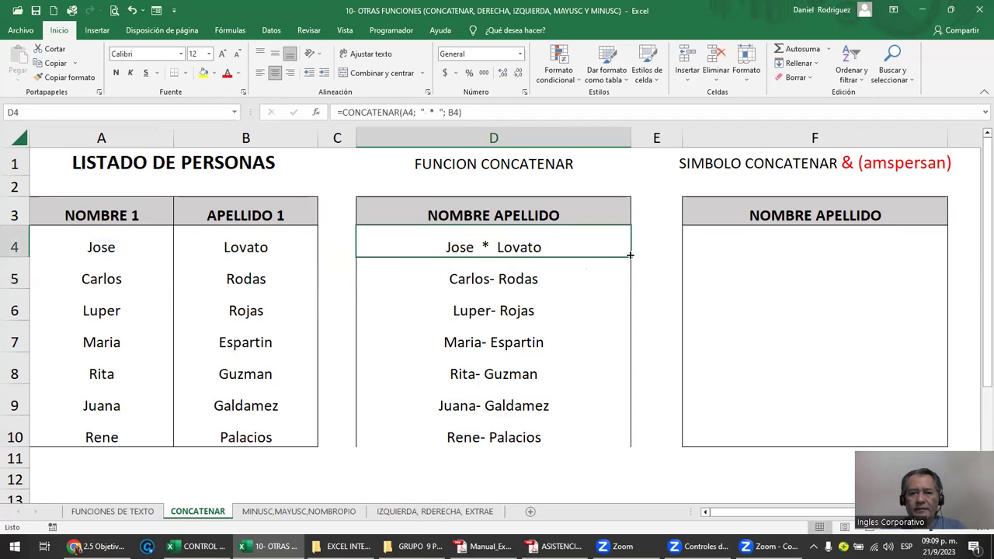
double_click(632, 257)
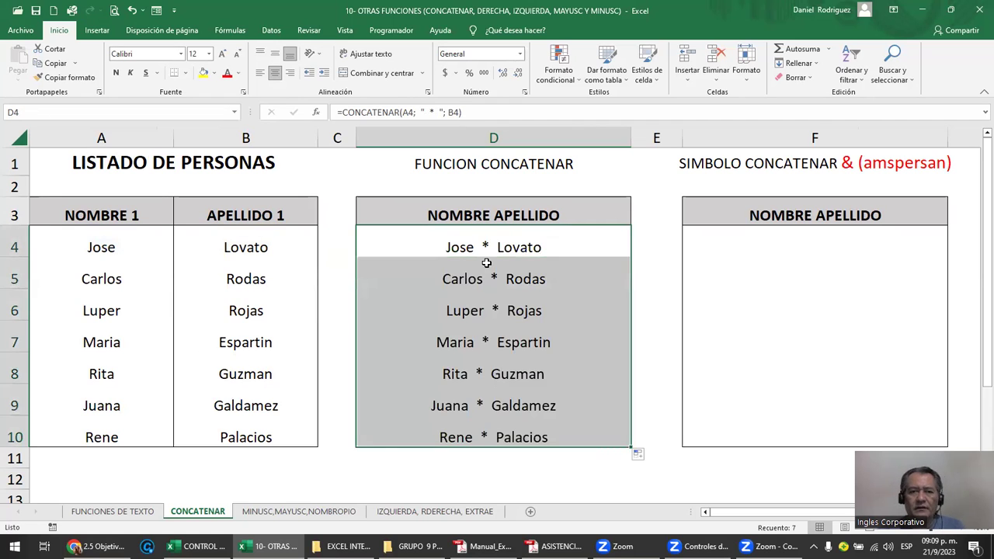
left_click(512, 263)
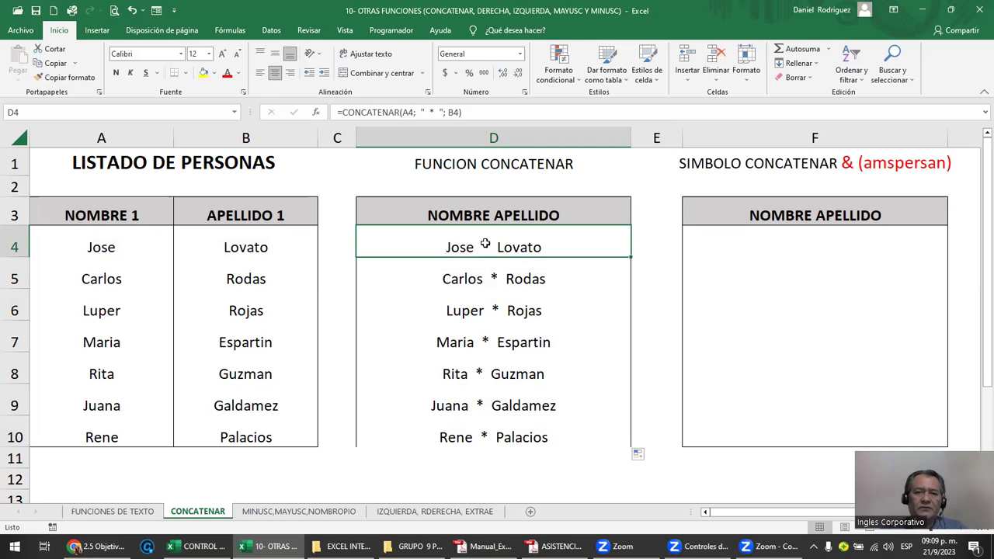
Try a comma separator in D4, then undo back to the asterisk.
double_click(487, 245)
left_click(542, 247)
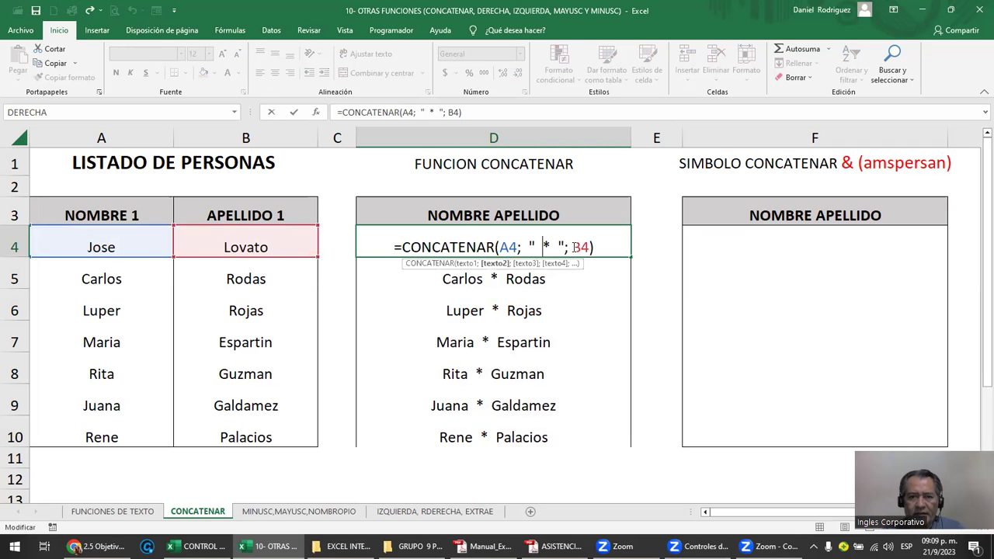
key("Delete")
type(", Lovato")
key("Return")
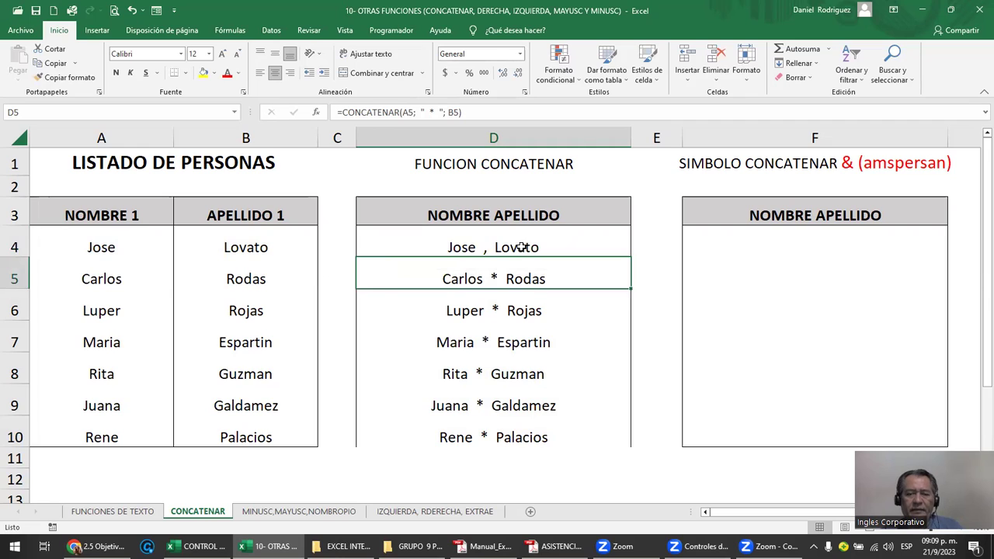
key("ctrl+z")
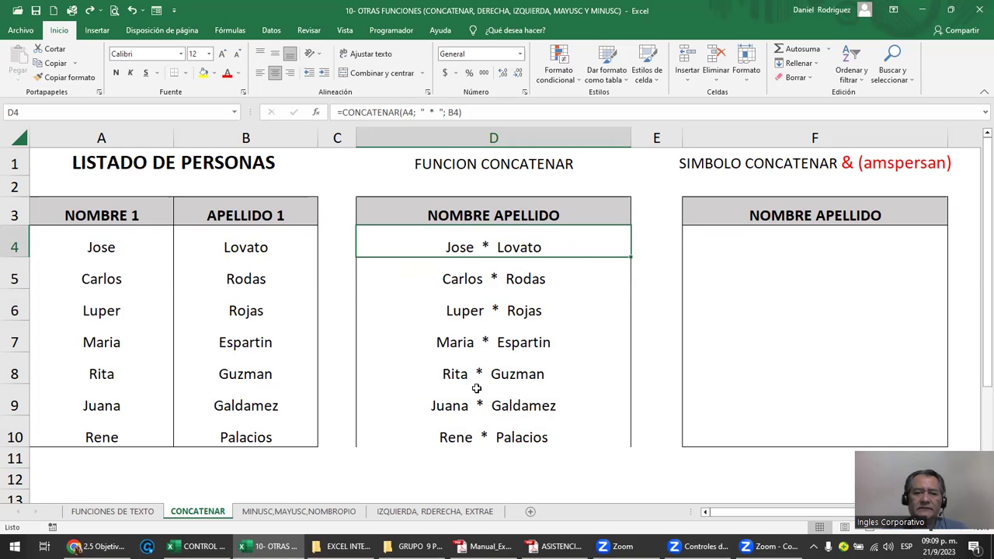
left_click(466, 465)
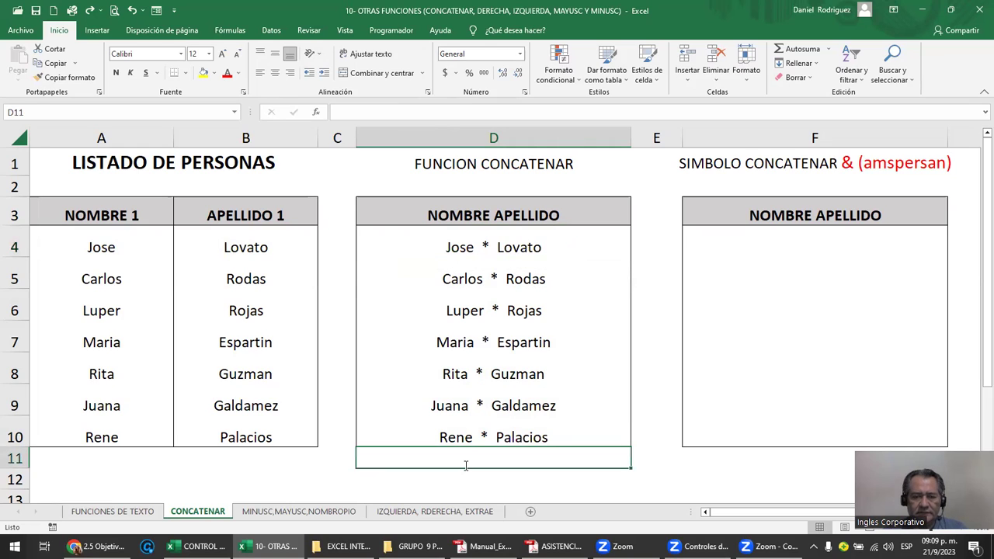
type("=co")
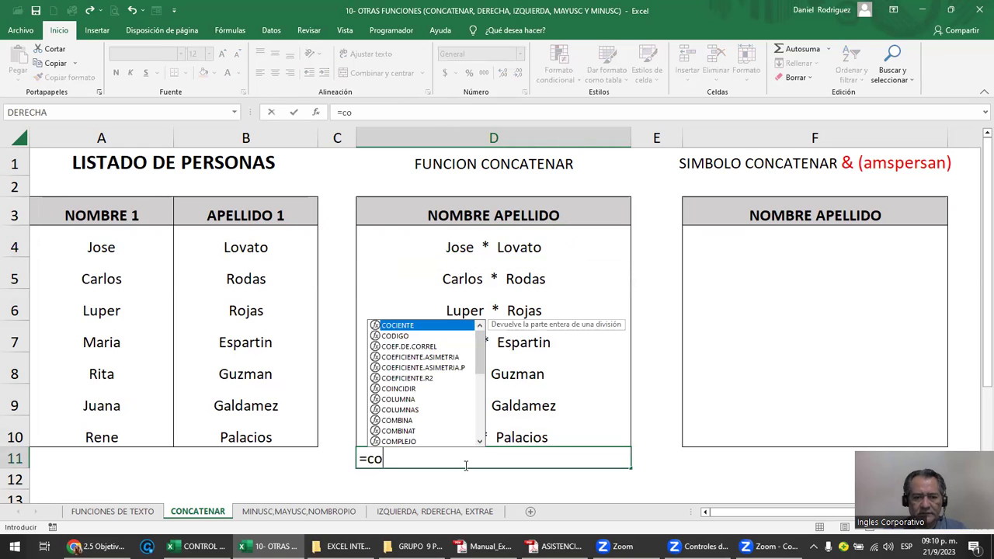
type("nca")
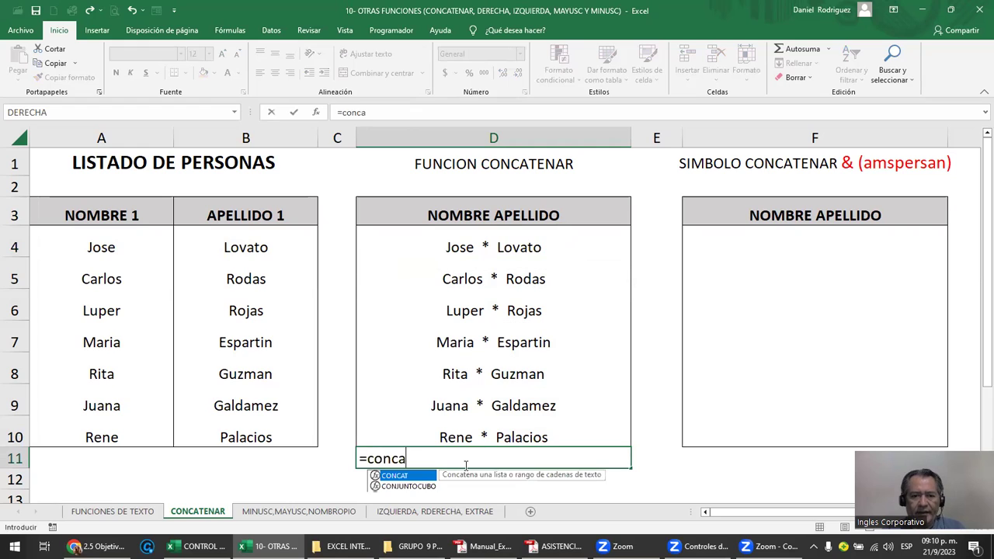
type("t")
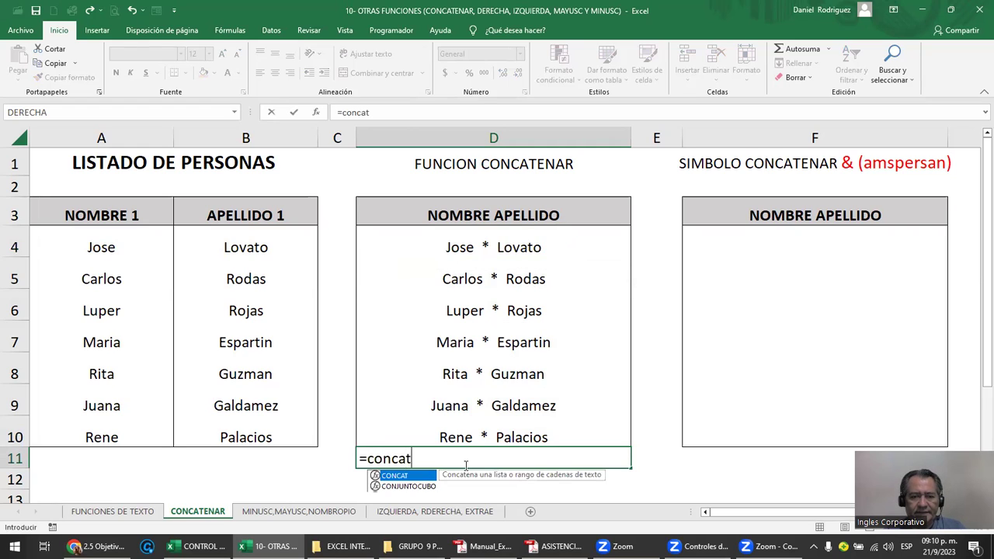
type("e")
key("Tab")
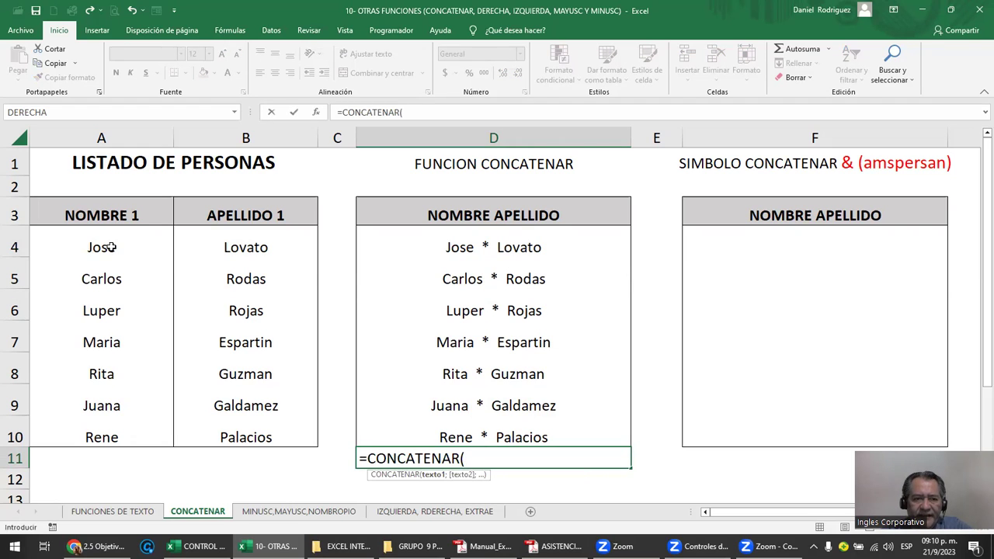
left_click_drag(111, 247, 223, 247)
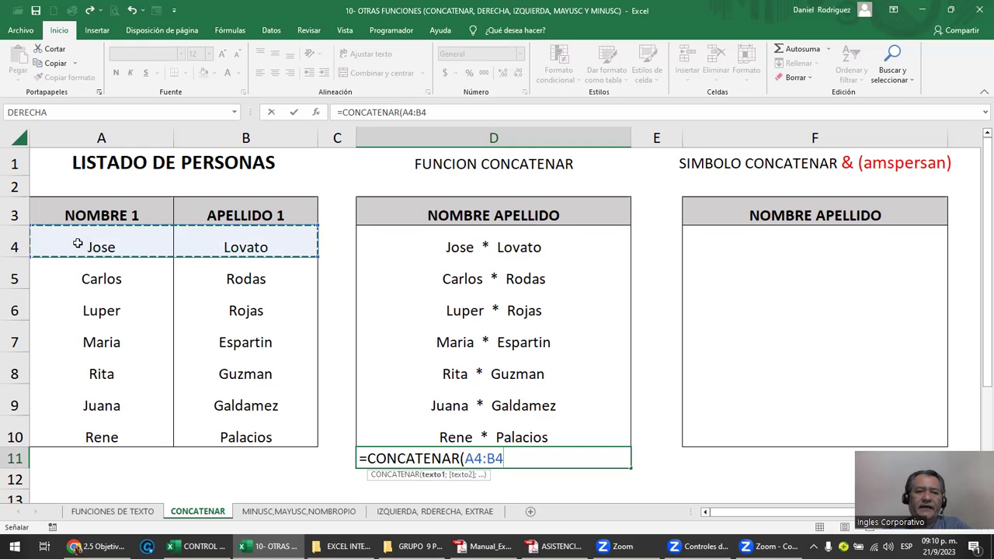
left_click_drag(77, 243, 243, 262)
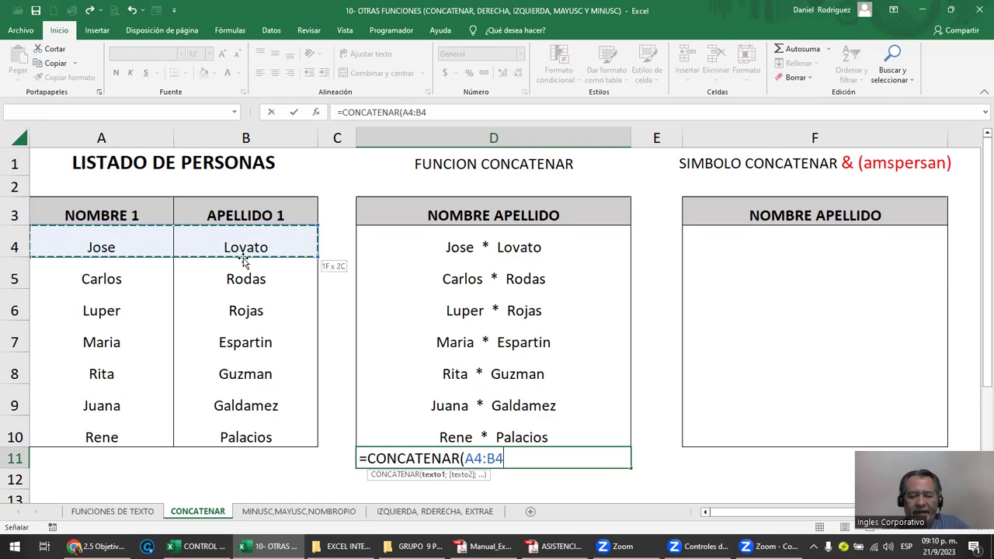
type(")")
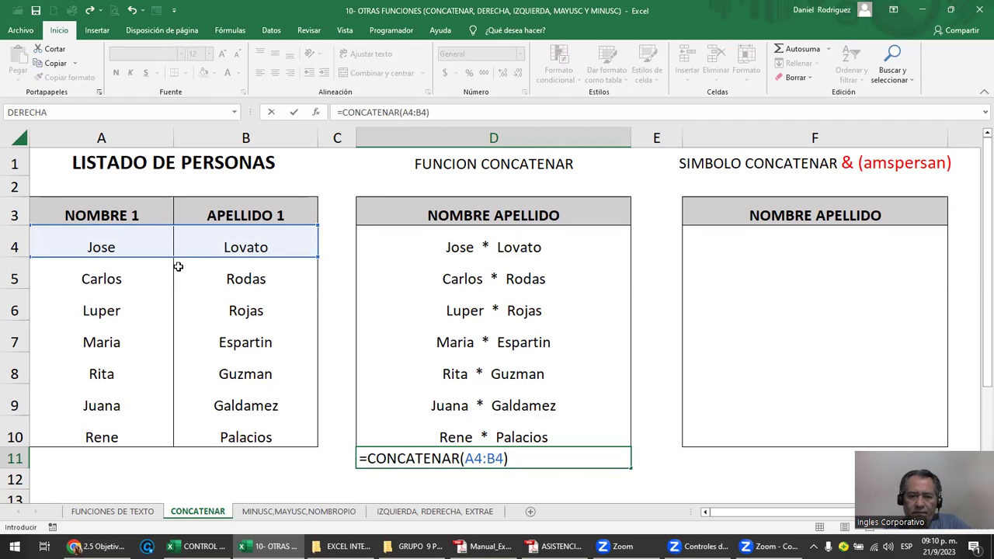
key("Return")
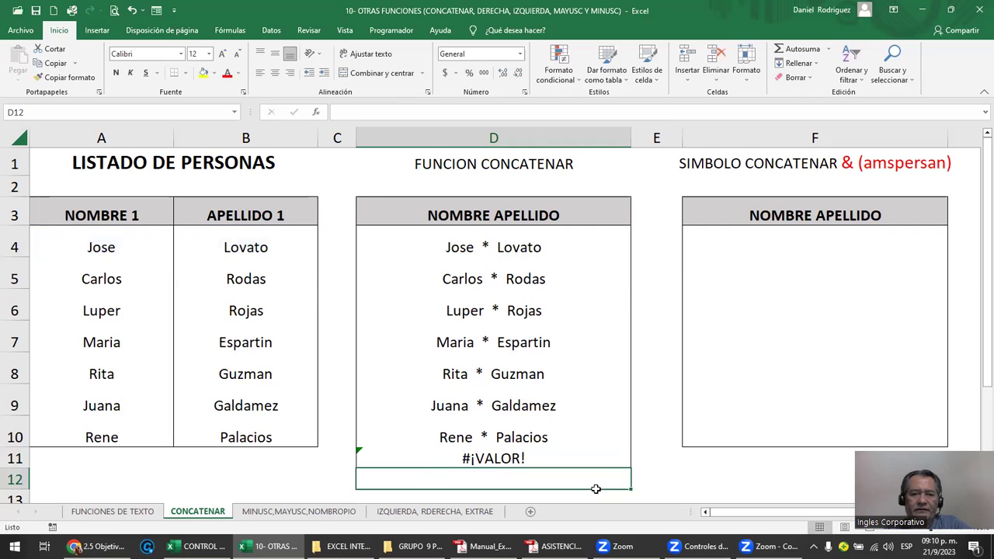
key("Up")
key("F2")
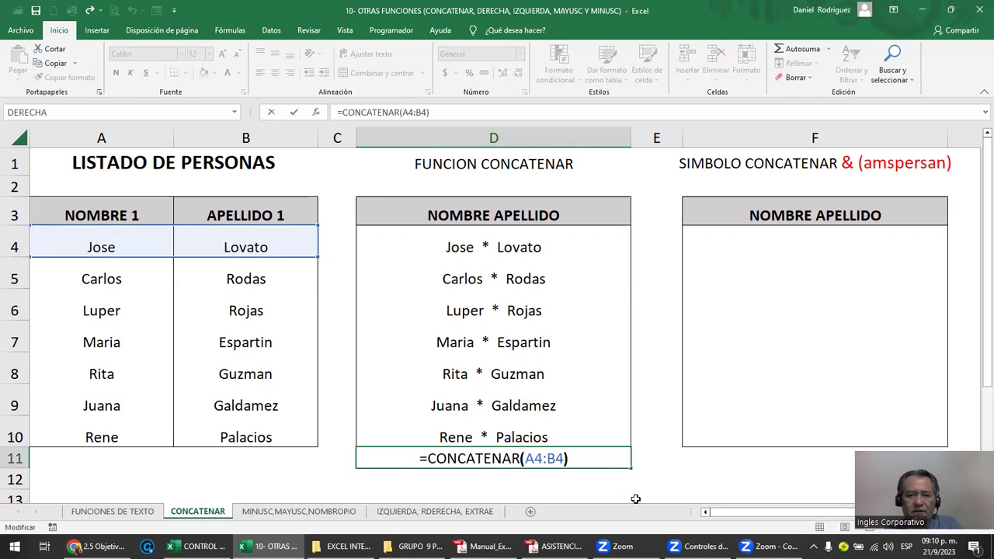
key("BackSpace")
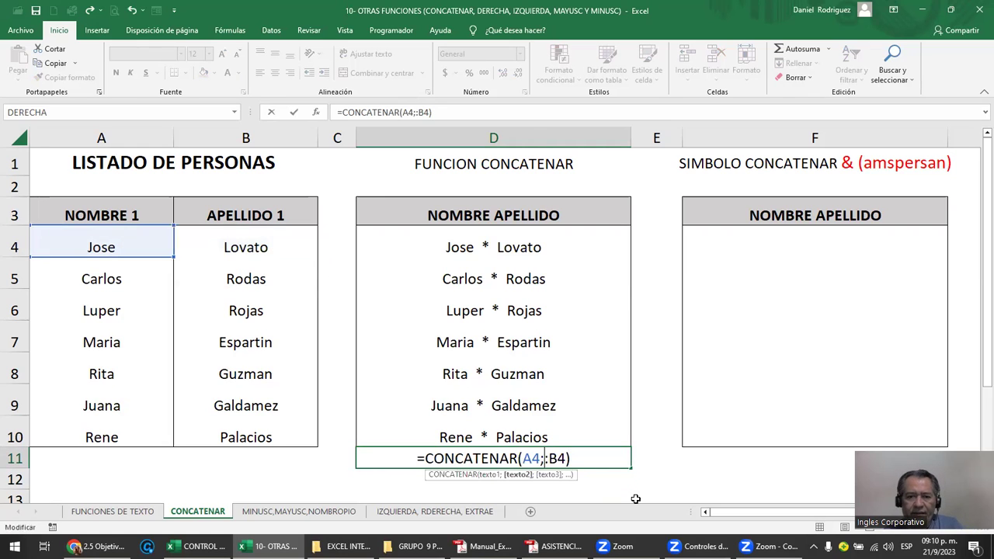
type(";")
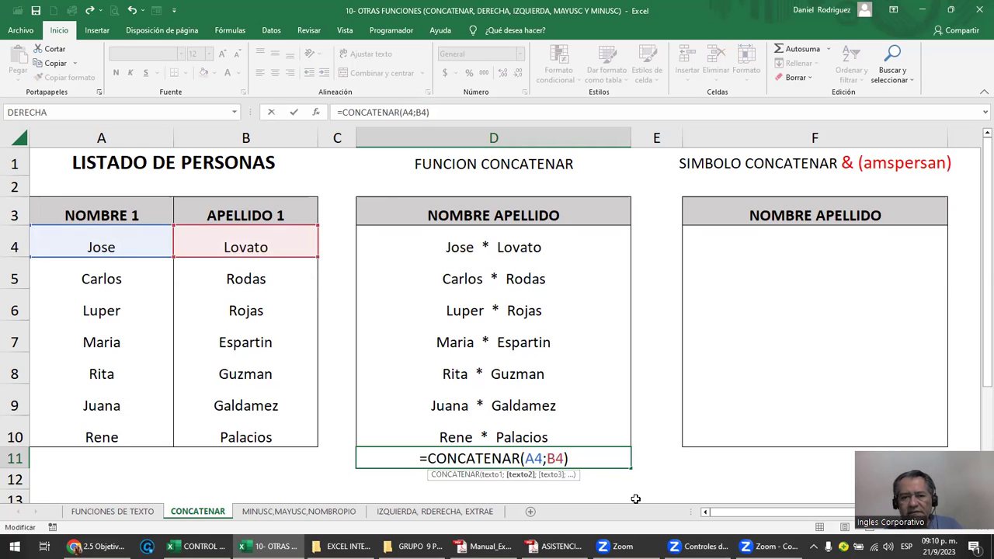
key("Return")
key("Up")
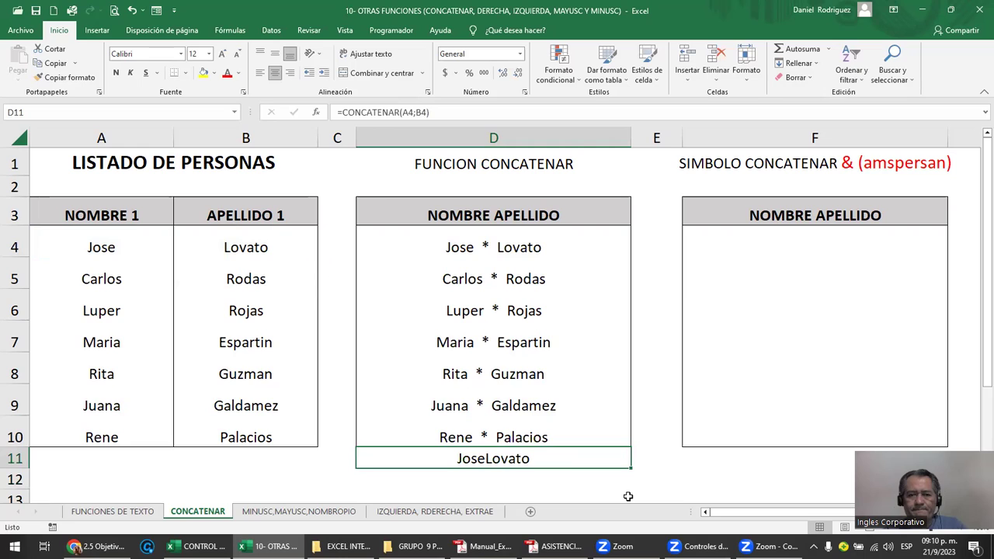
left_click(508, 481)
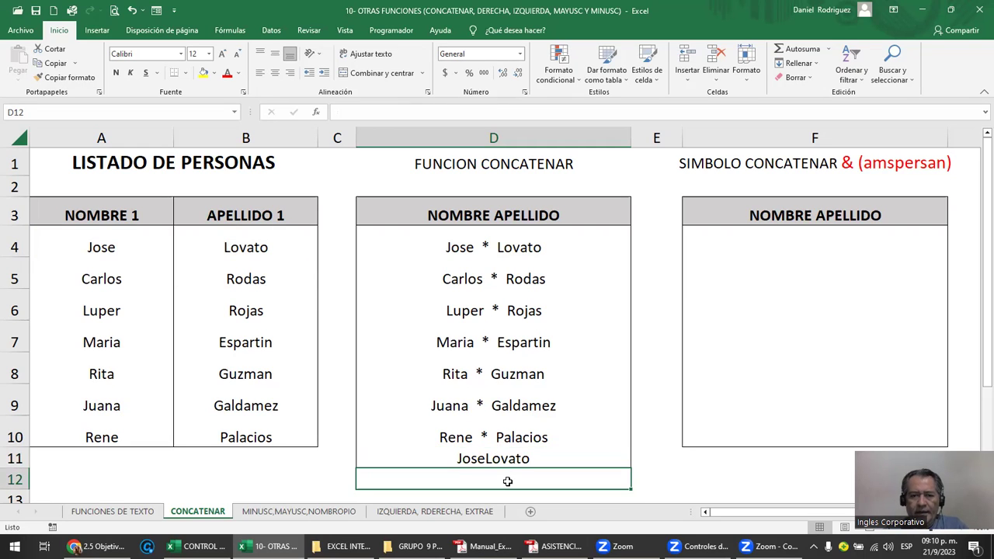
key("ctrl+z")
left_click(507, 482)
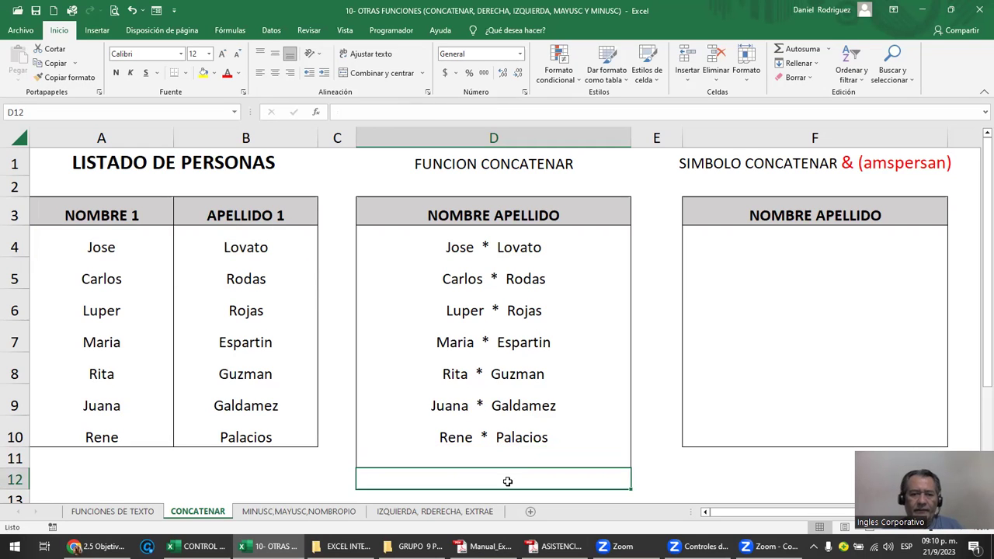
In D13, start a CONCATENAR formula with the text "SALUDOS SR(A):".
key("Down")
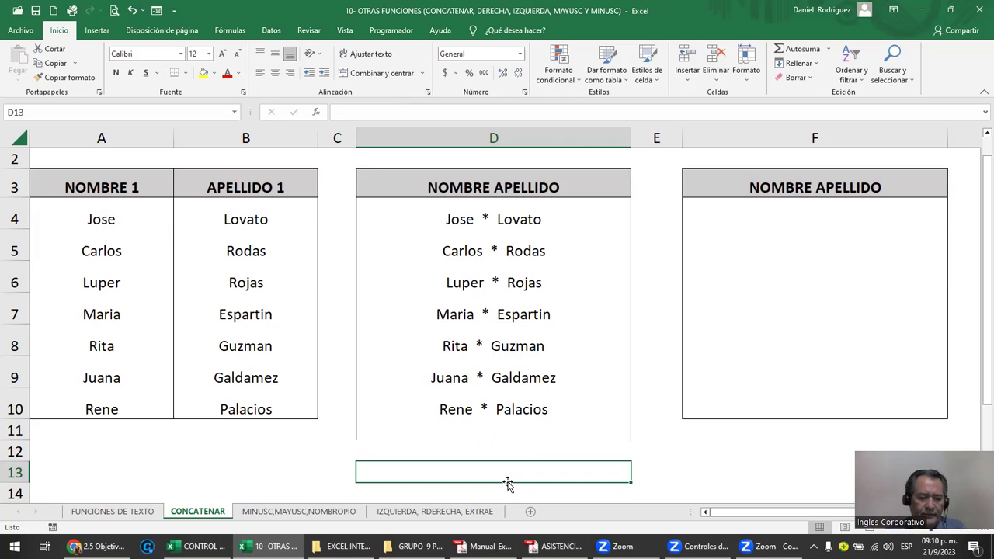
type("=")
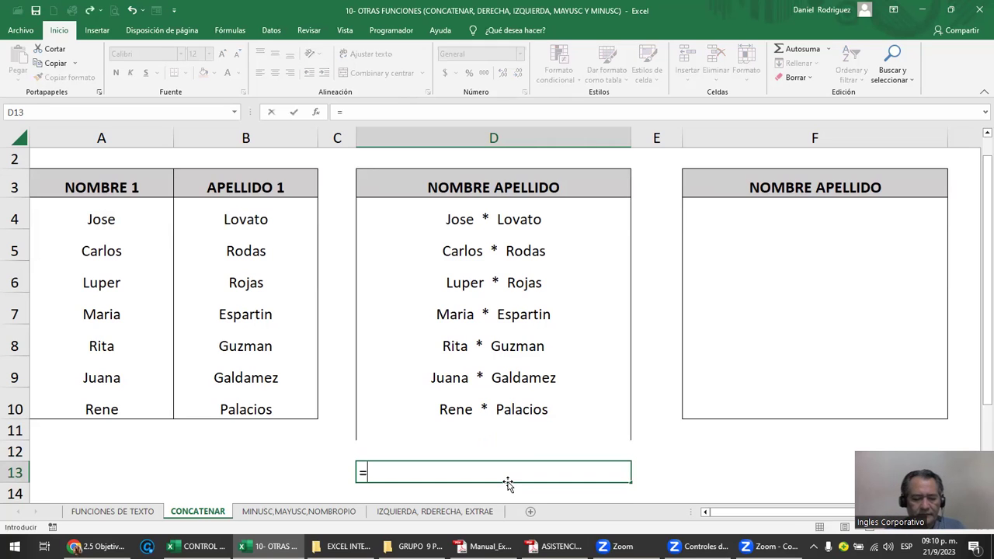
type("con")
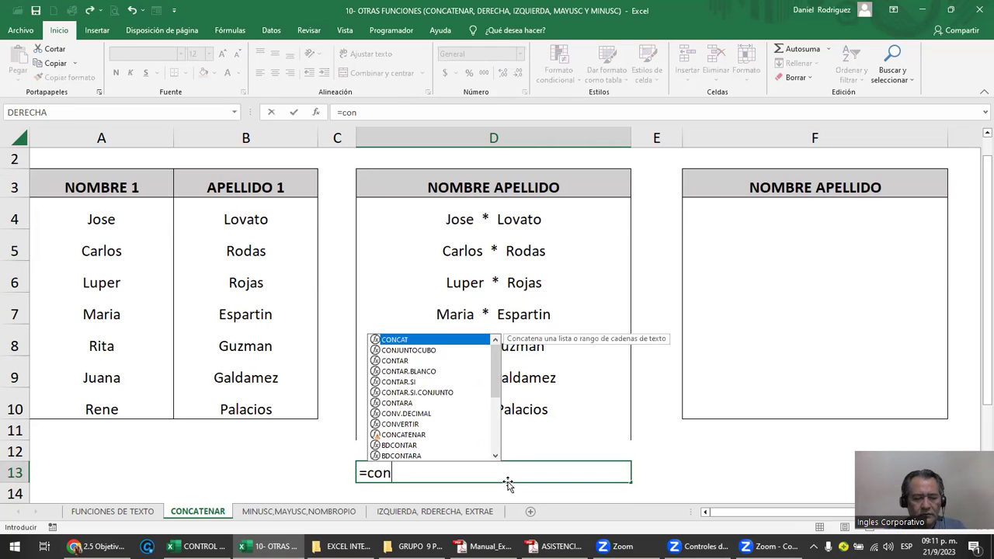
type("ca")
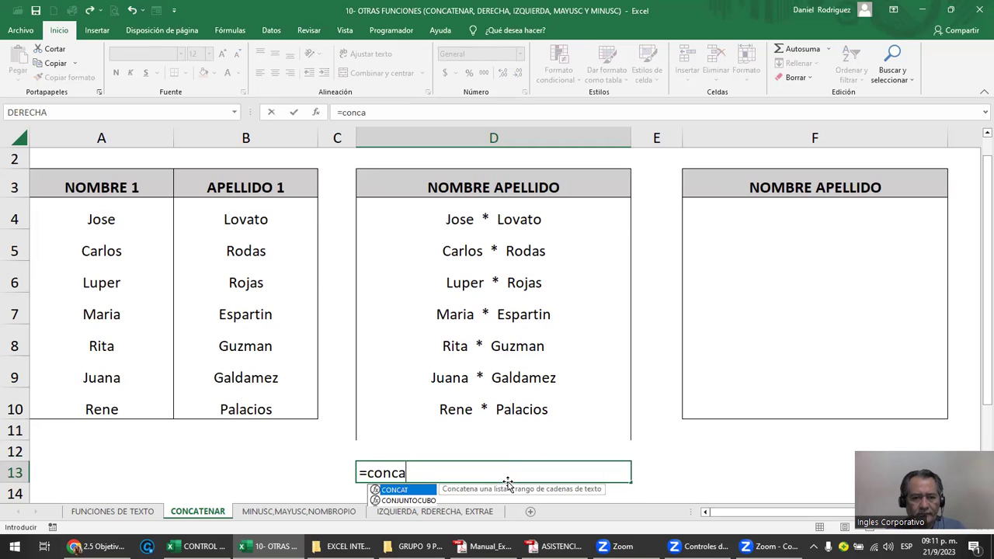
type("te")
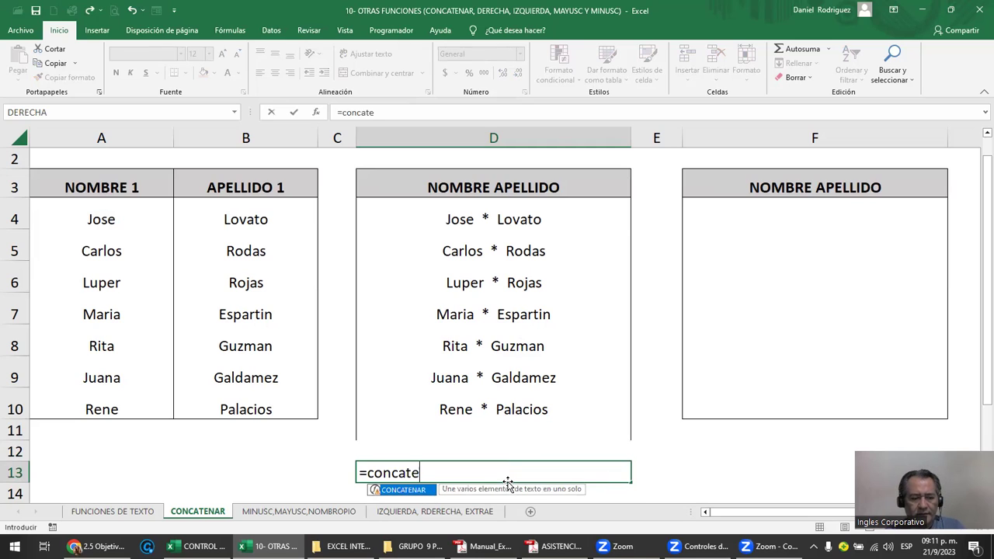
key("Tab")
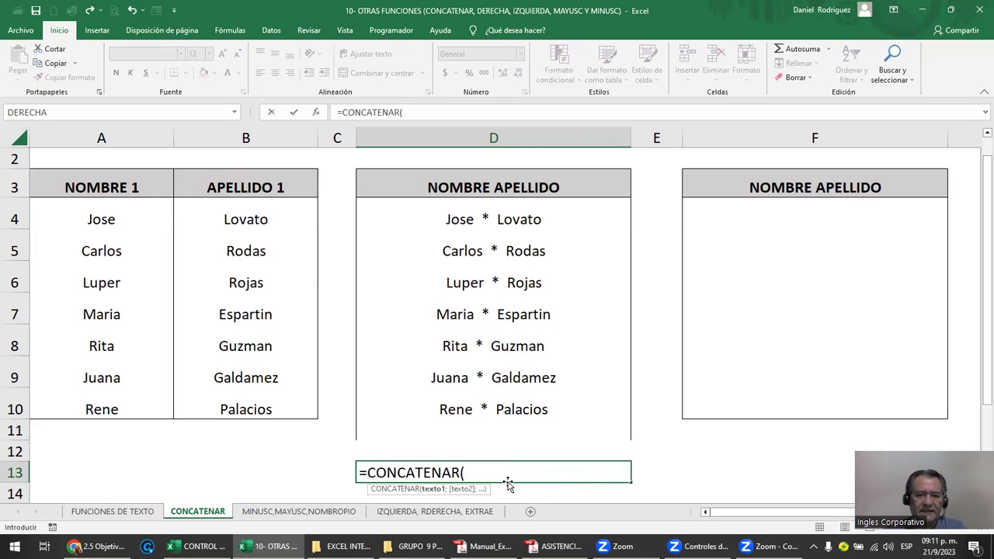
type("\"")
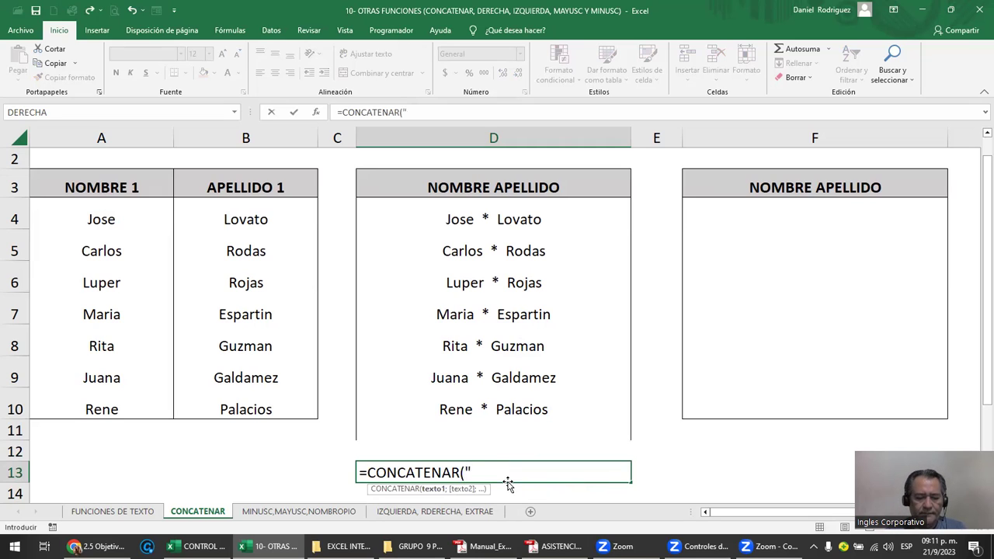
type("sa")
key("BackSpace")
key("BackSpace")
type("SALUDOS")
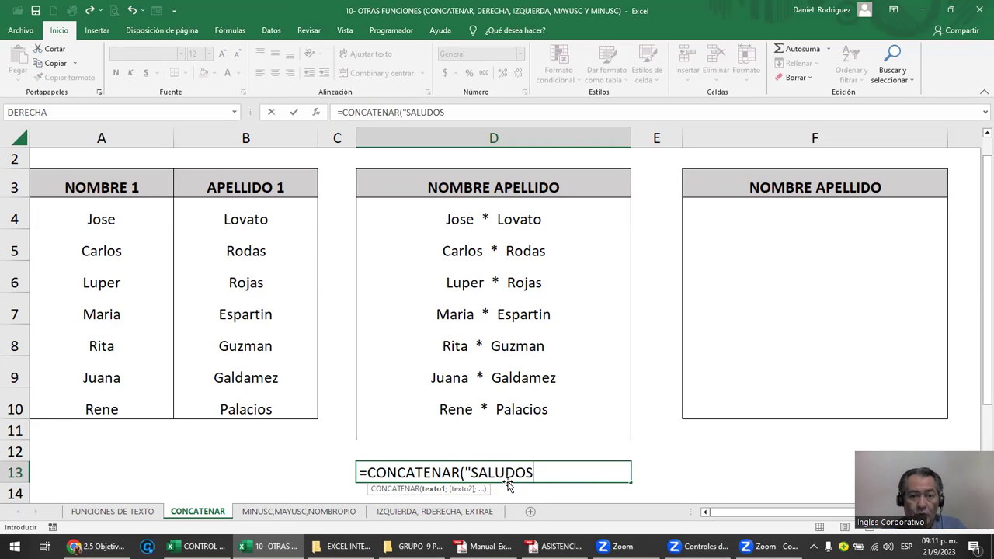
type("\"")
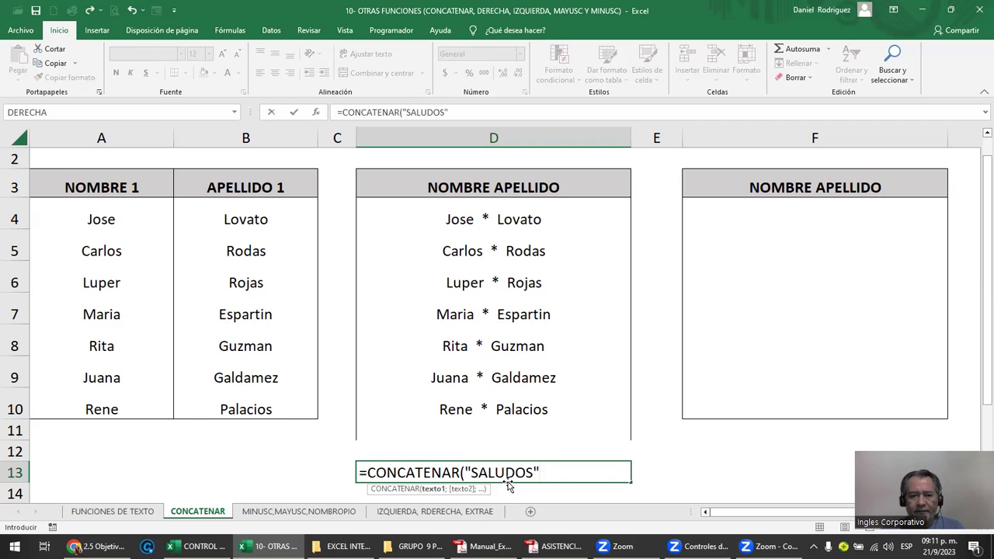
key("BackSpace")
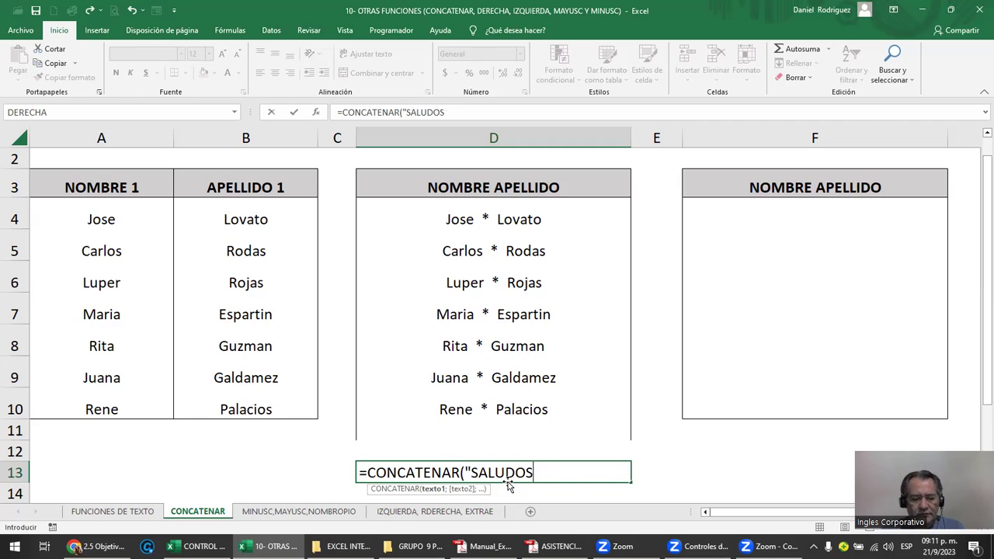
type("SR(A")
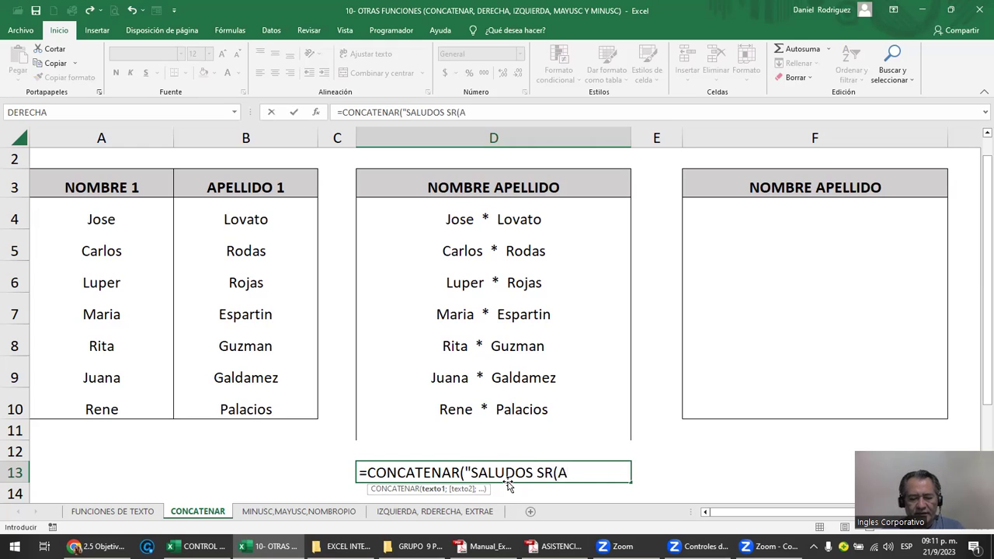
type("):")
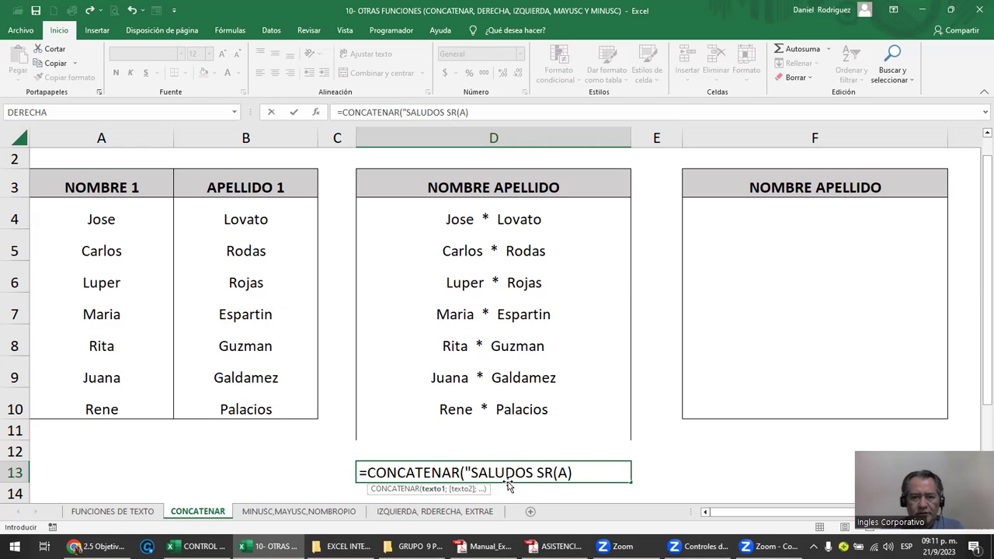
type("\"")
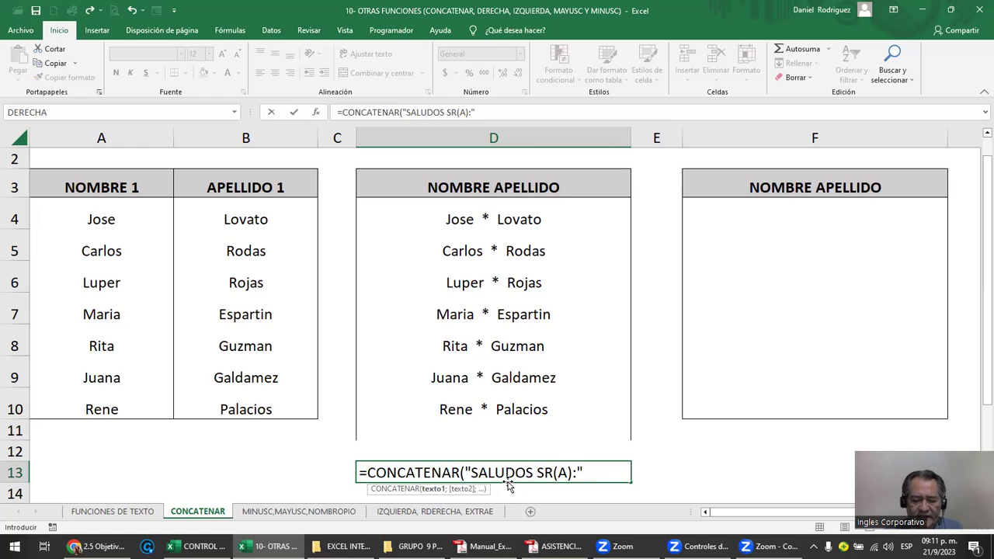
type(";")
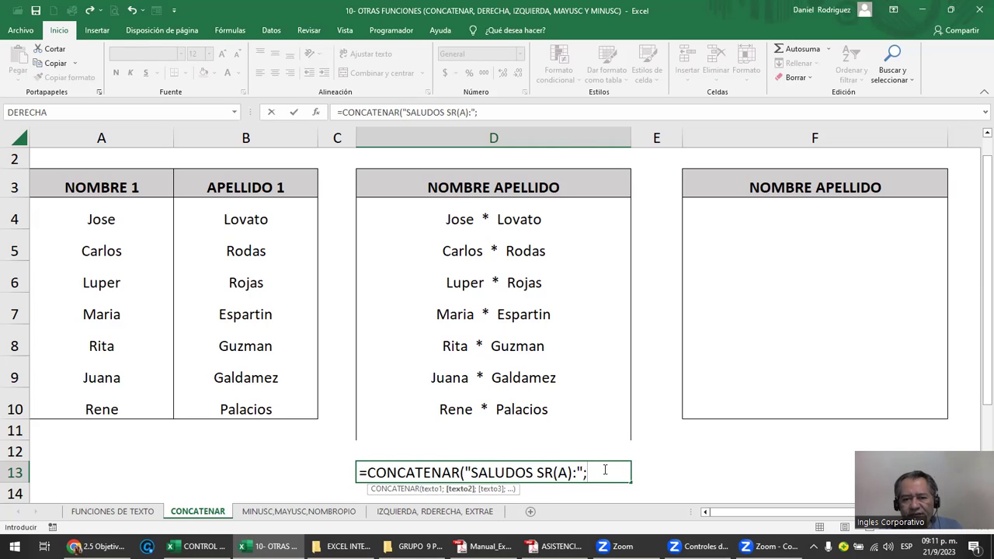
left_click(111, 228)
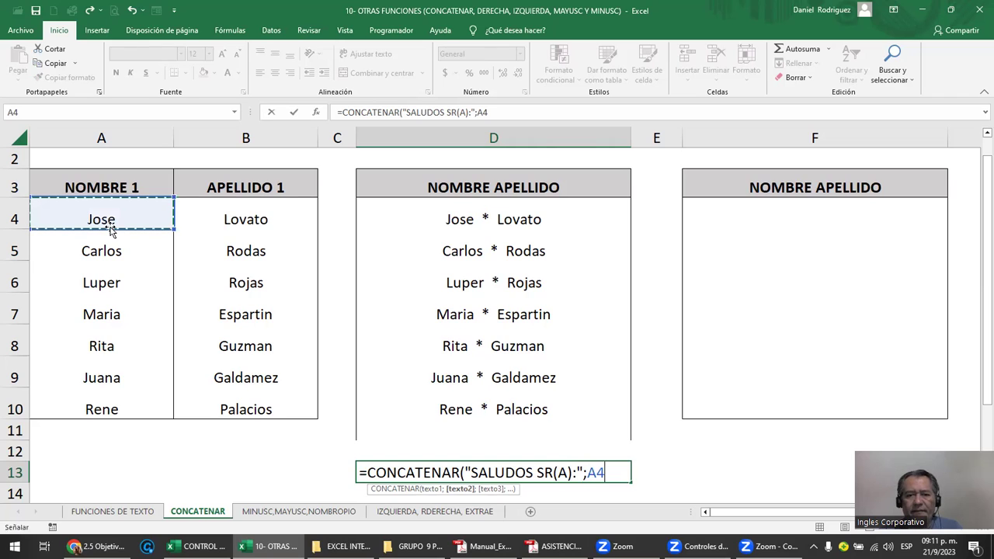
type(";")
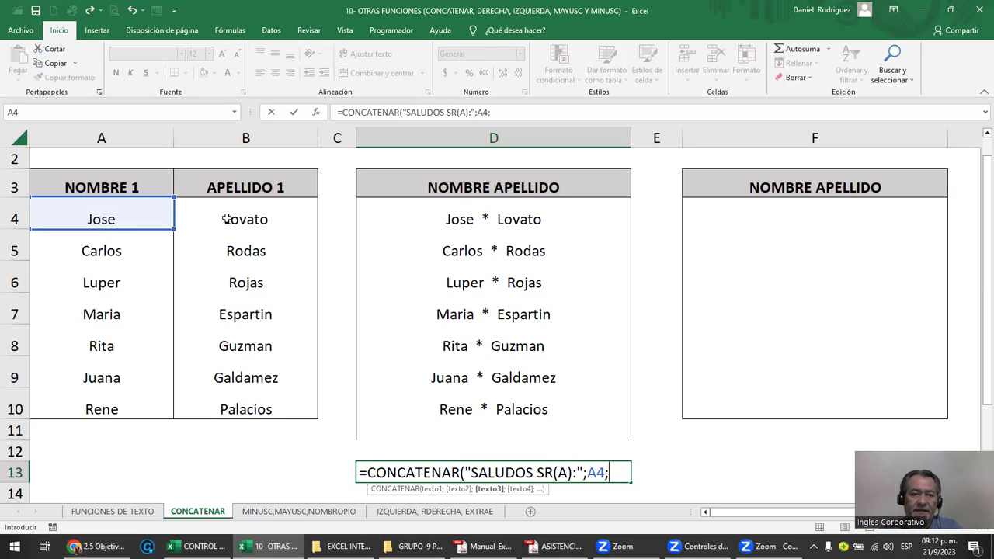
left_click(227, 220)
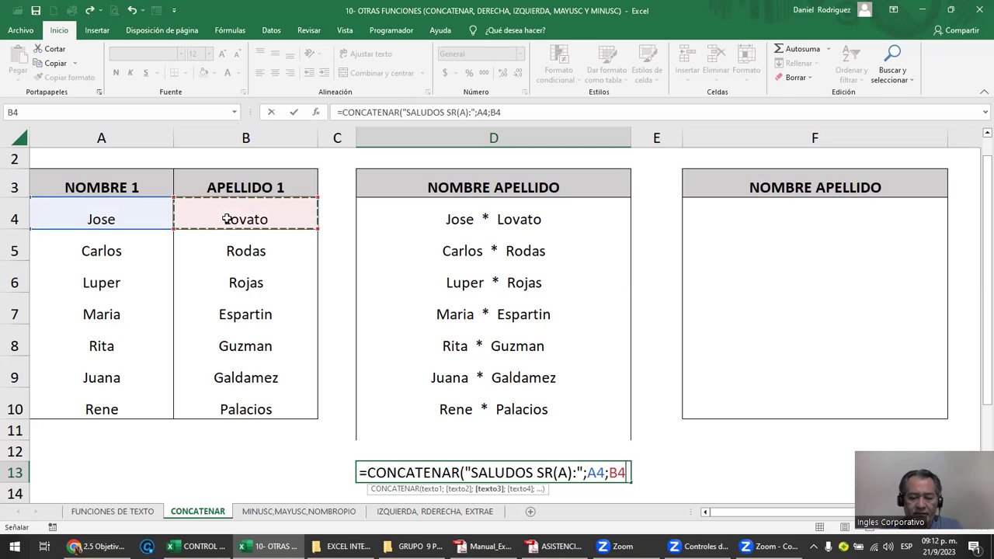
key("Return")
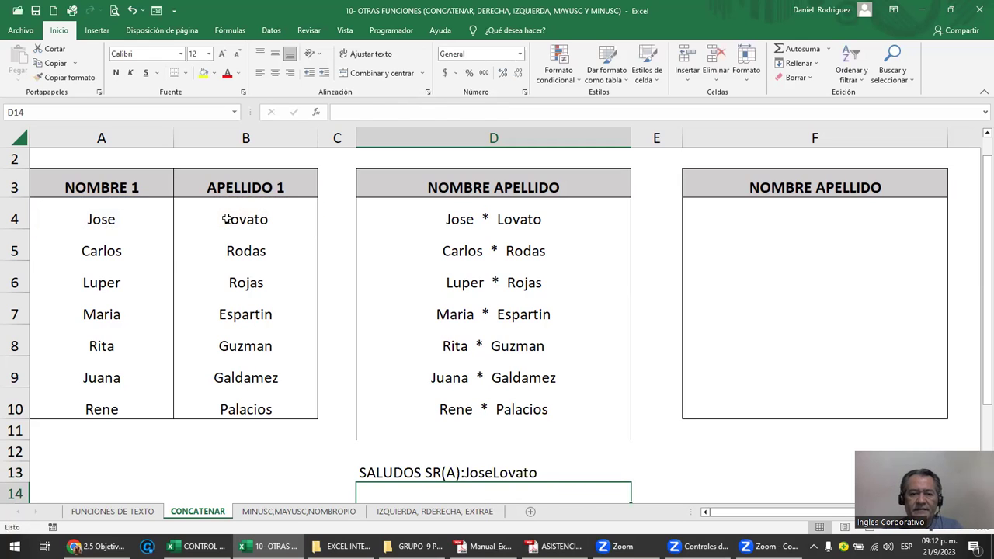
Insert a " " argument between A4 and B4 in the D13 greeting formula.
key("Up")
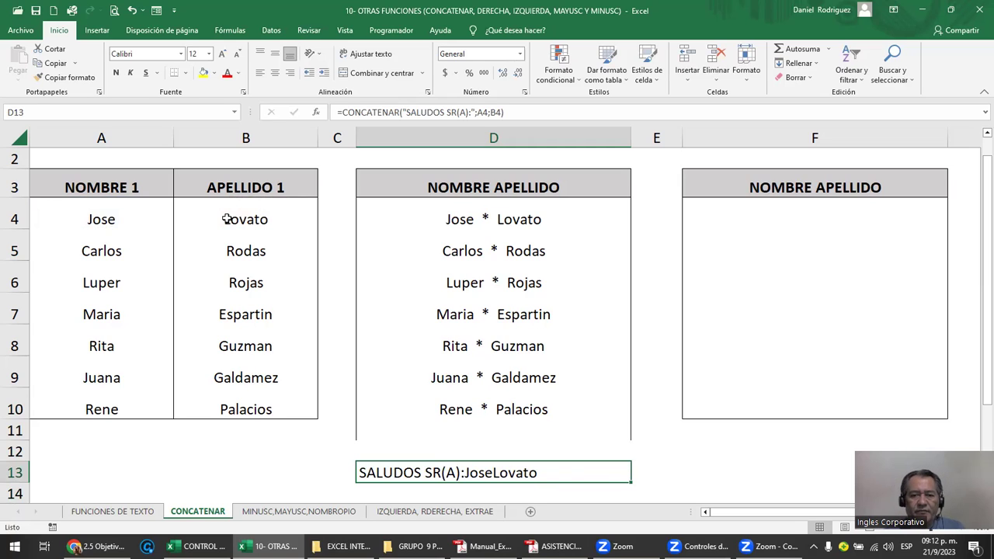
key("F2")
key("Left")
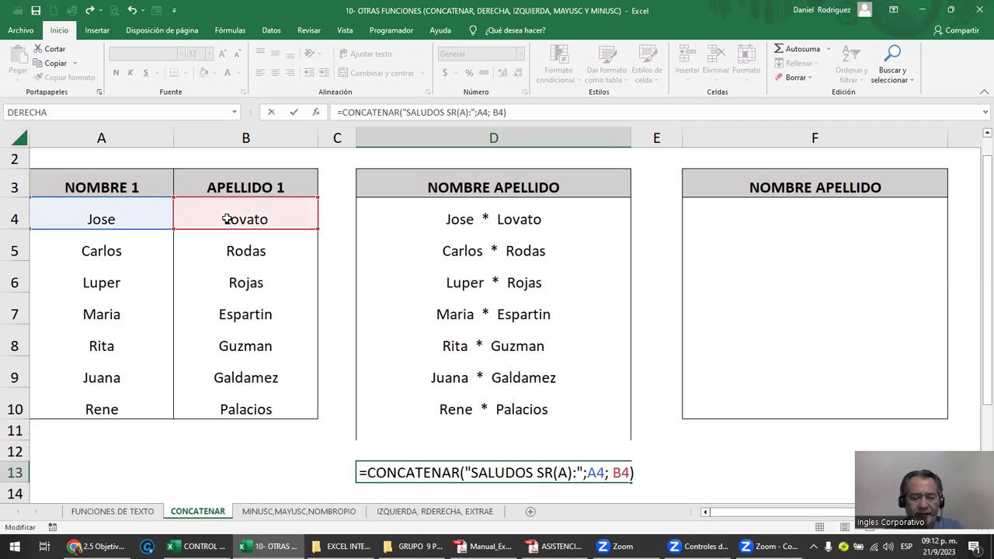
type("\" \"")
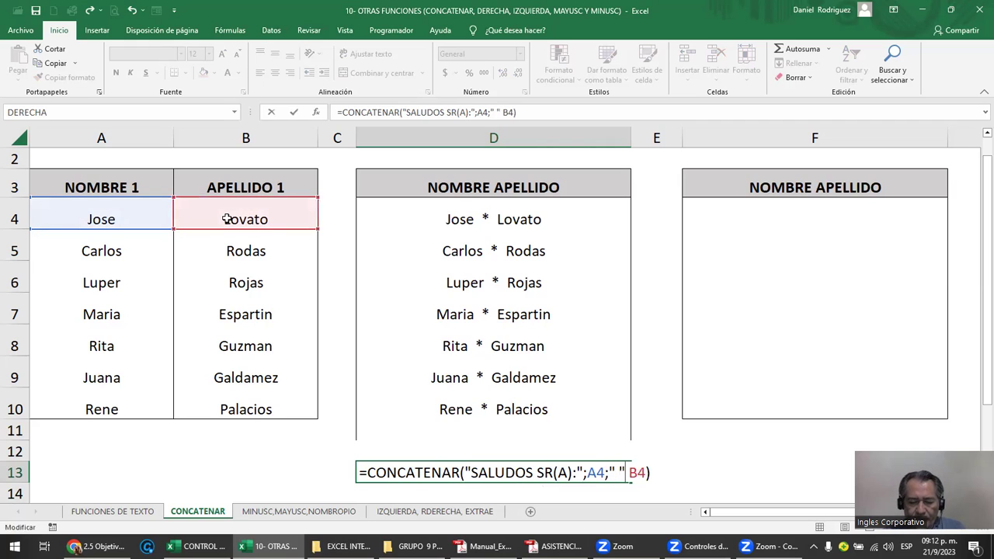
type(";")
key("Left")
key("Left")
key("shift+Left")
key("Right")
key("Right")
key("Right")
key("Right")
key("Right")
key("Right")
key("ctrl+Return")
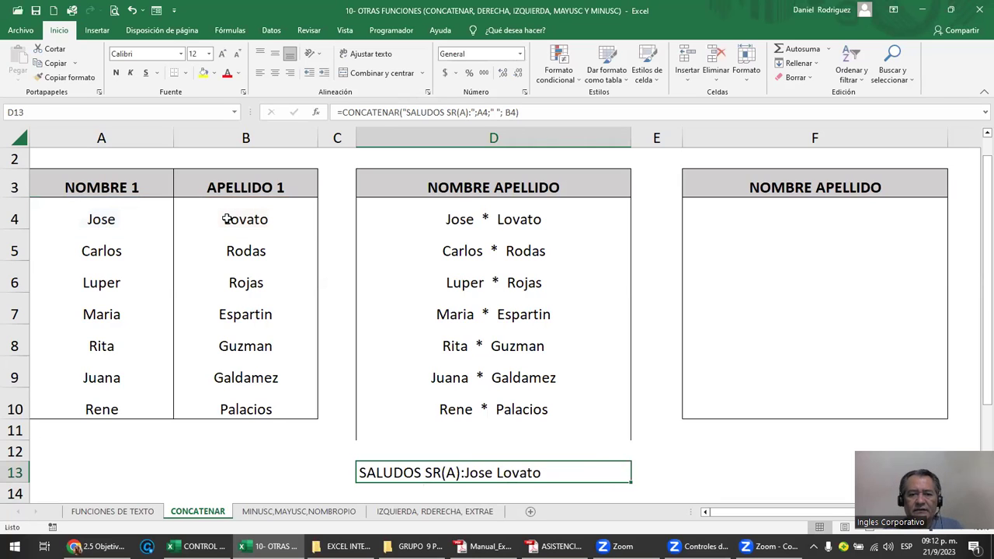
key("F2")
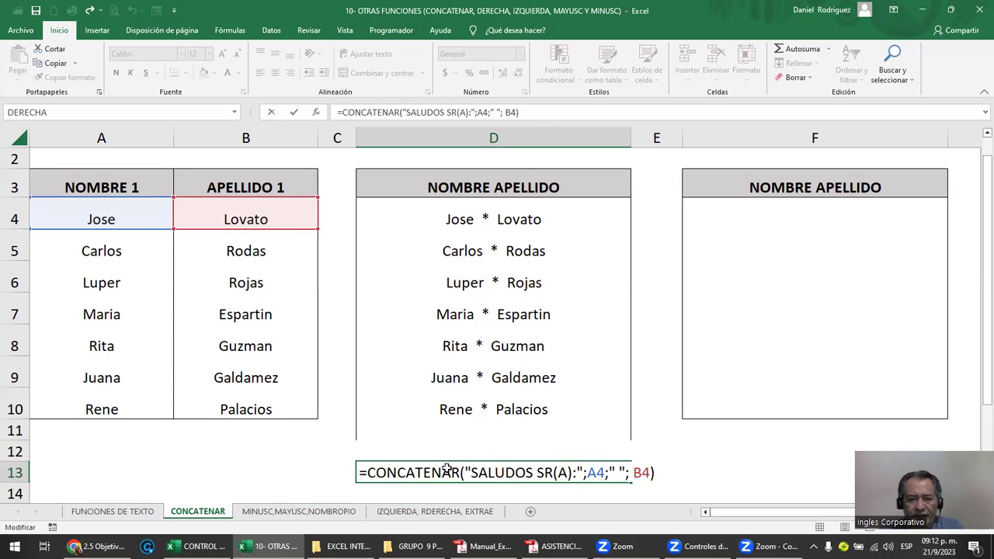
key("ctrl+Return")
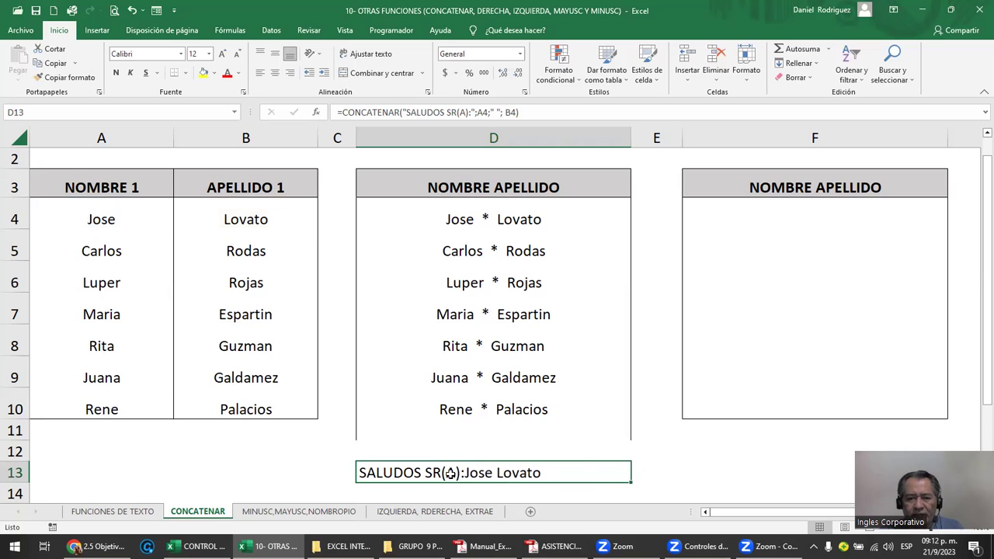
double_click(581, 474)
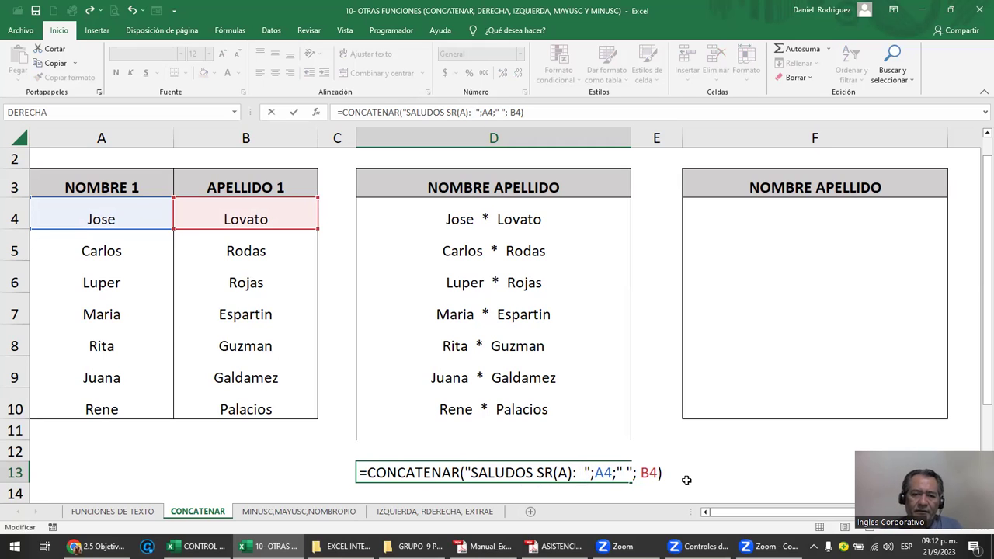
key("Return")
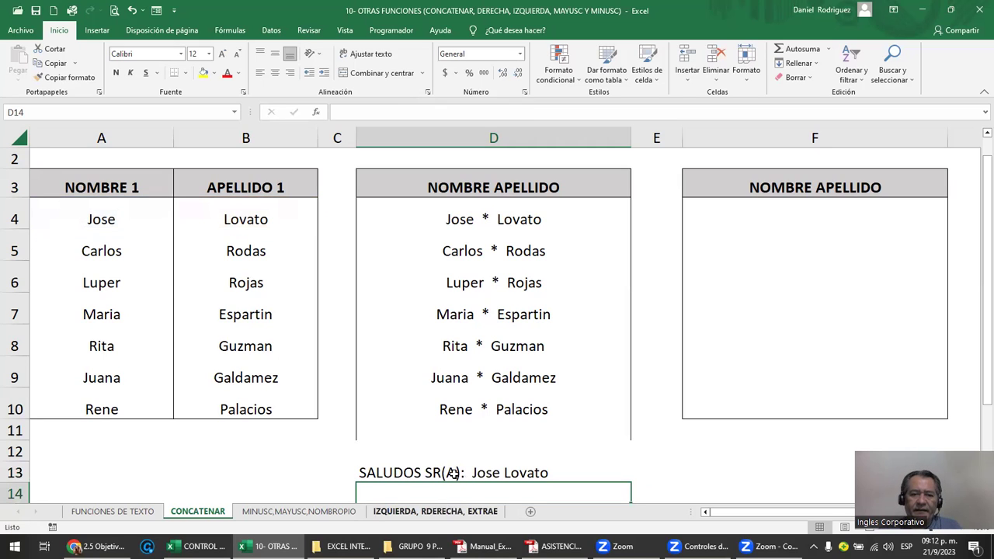
left_click(540, 474)
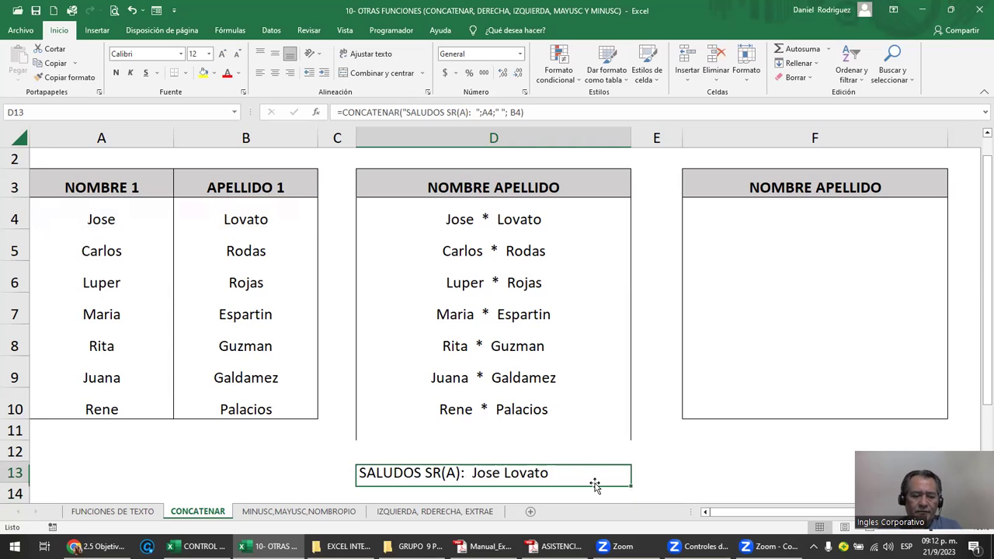
Append " LE NOTIFICAMOS QUE" to the D13 greeting formula, adjusting its leading spacing.
key("F2")
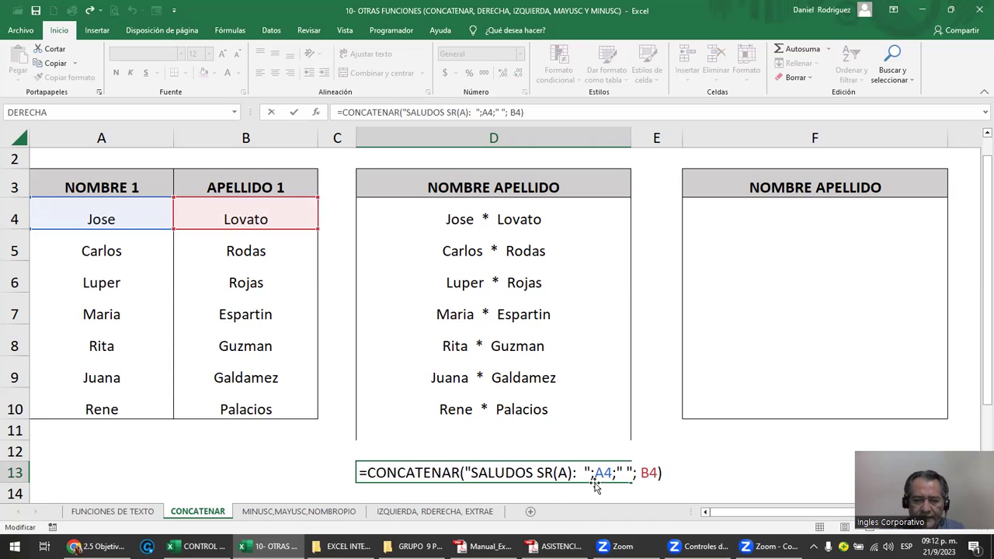
type(";")
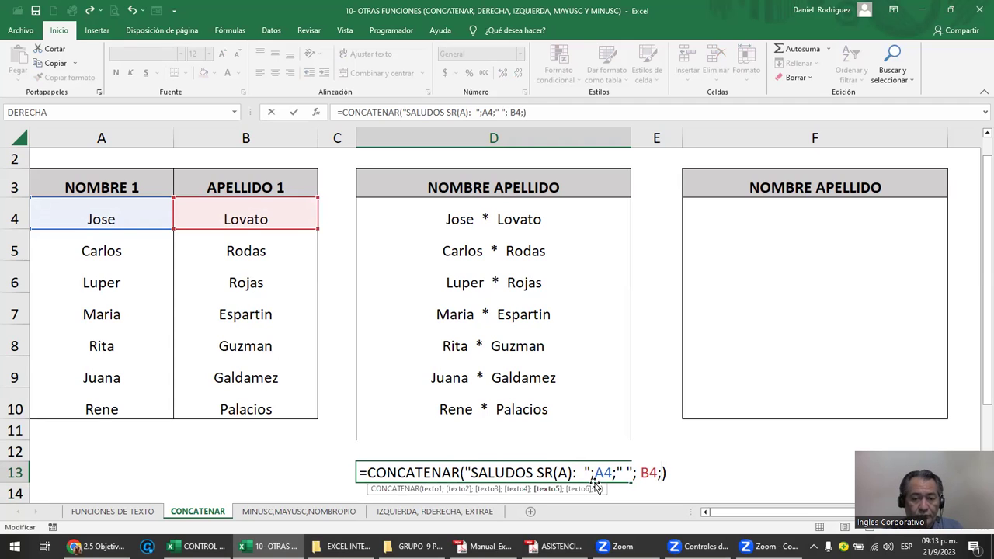
type("\"")
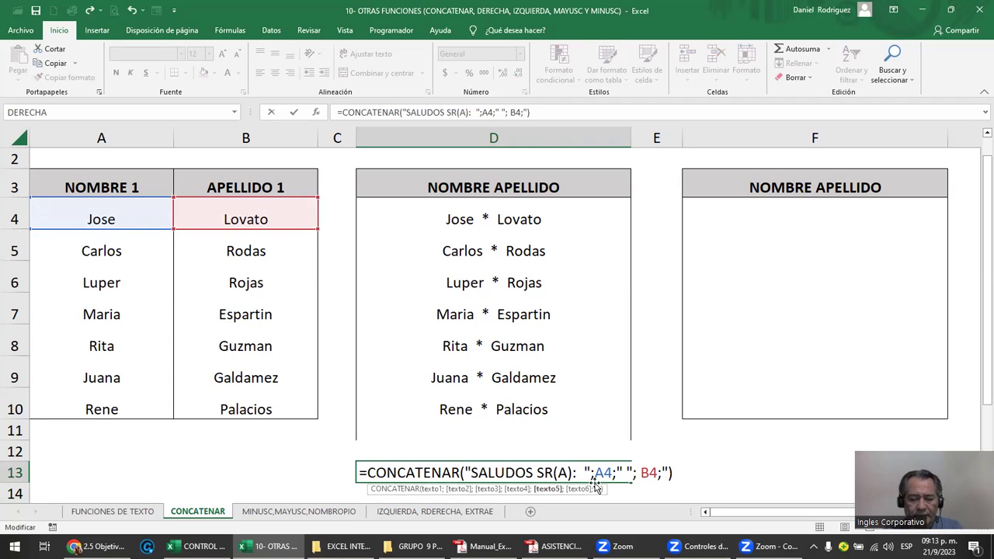
type(" LE NOT")
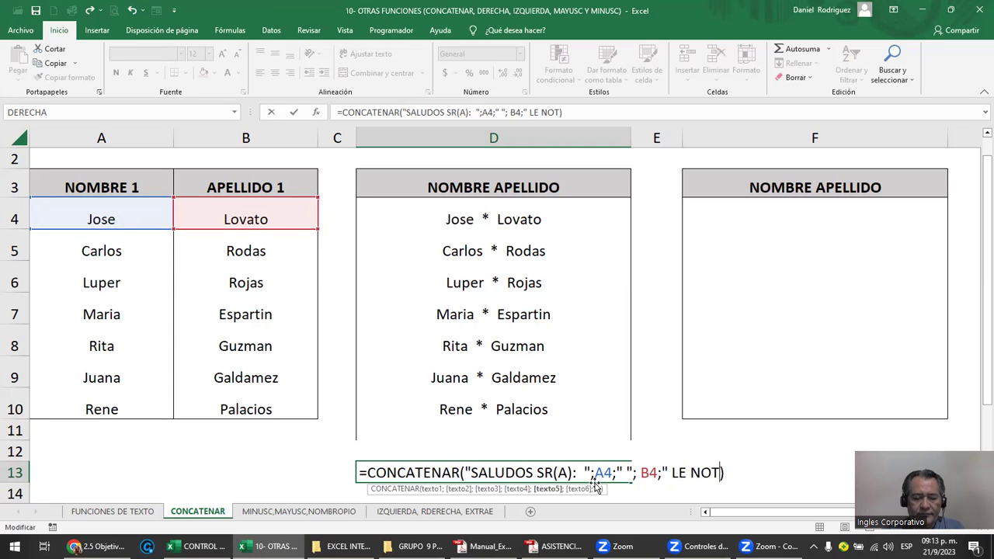
type("IFICAMOS QUE")
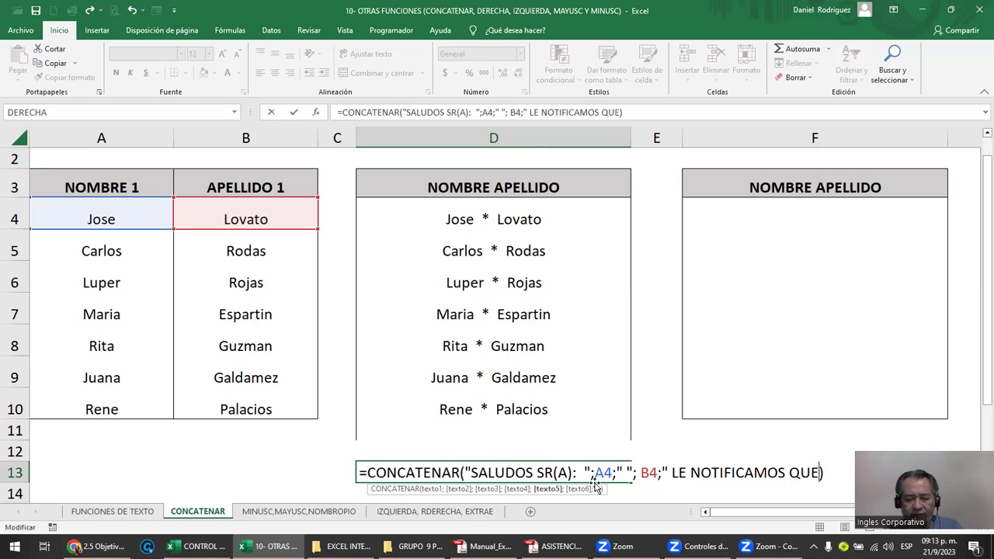
type("\"")
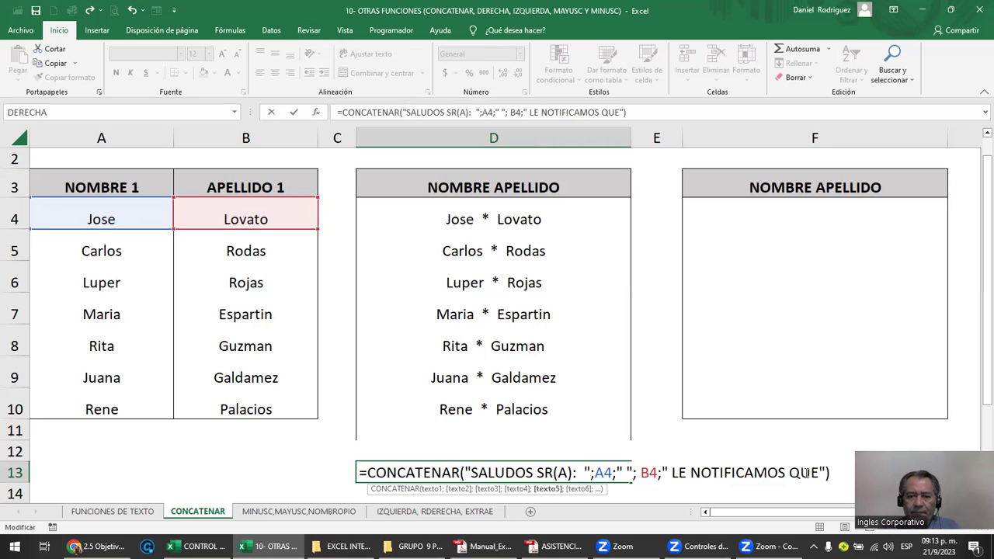
key("BackSpace")
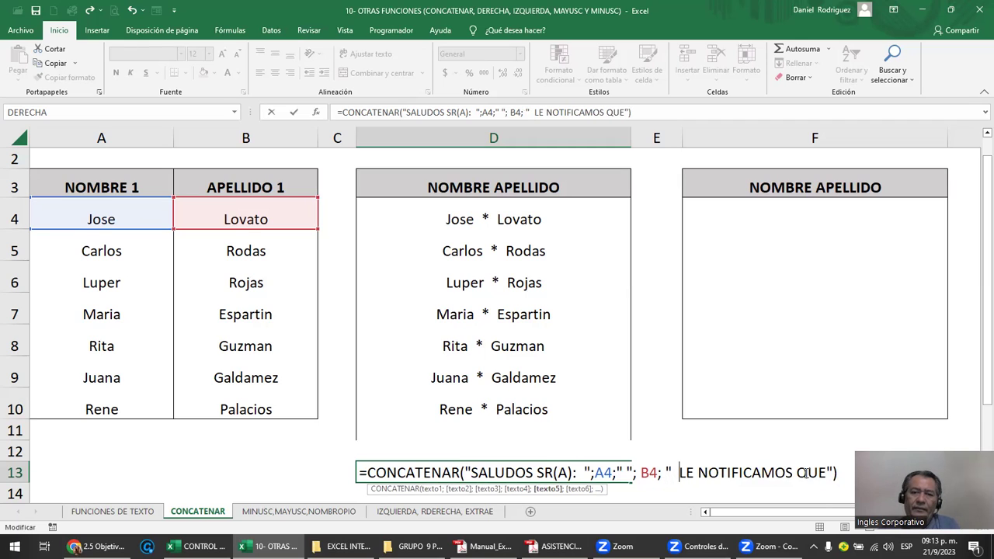
key("Return")
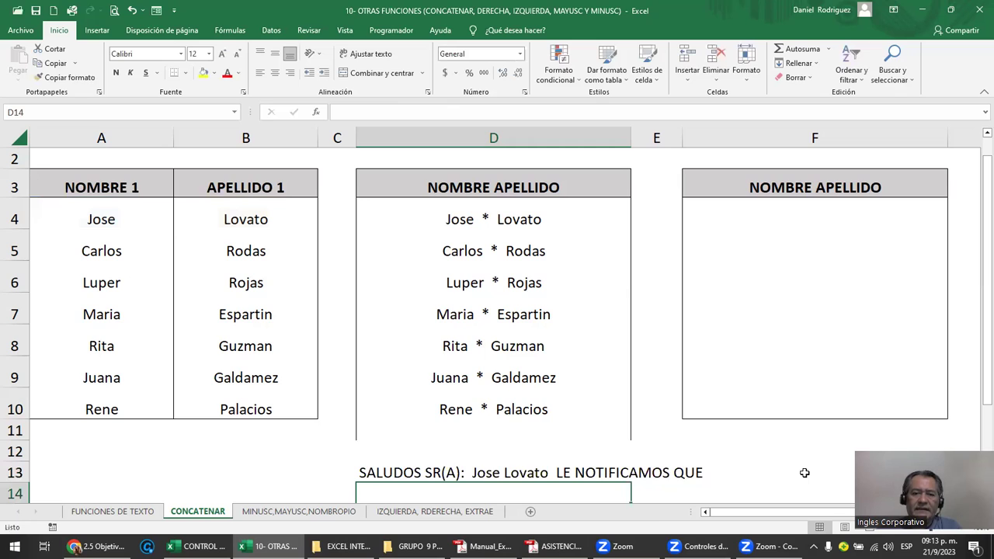
Insert a period after the surname in D13's greeting, before LE NOTIFICAMOS QUE.
left_click(410, 473)
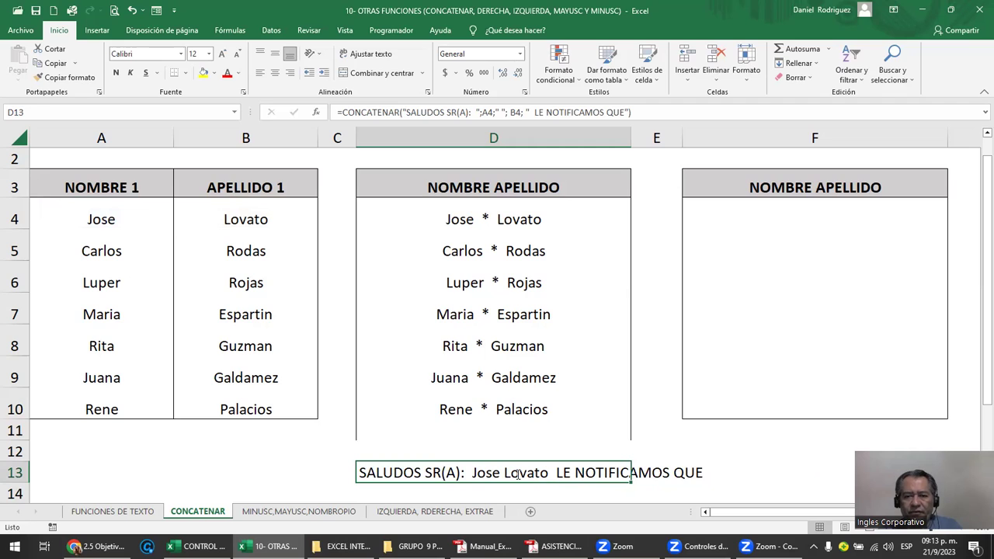
double_click(626, 484)
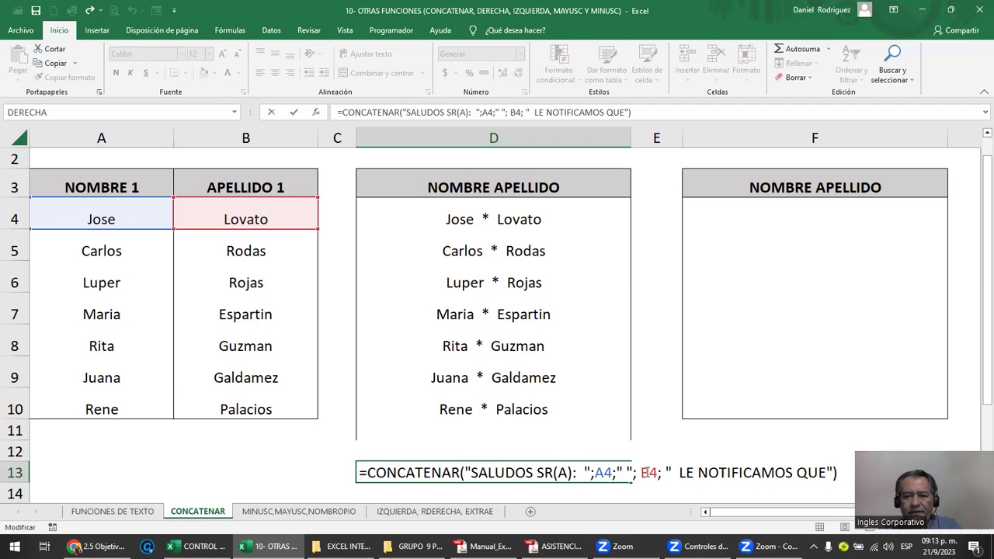
double_click(650, 472)
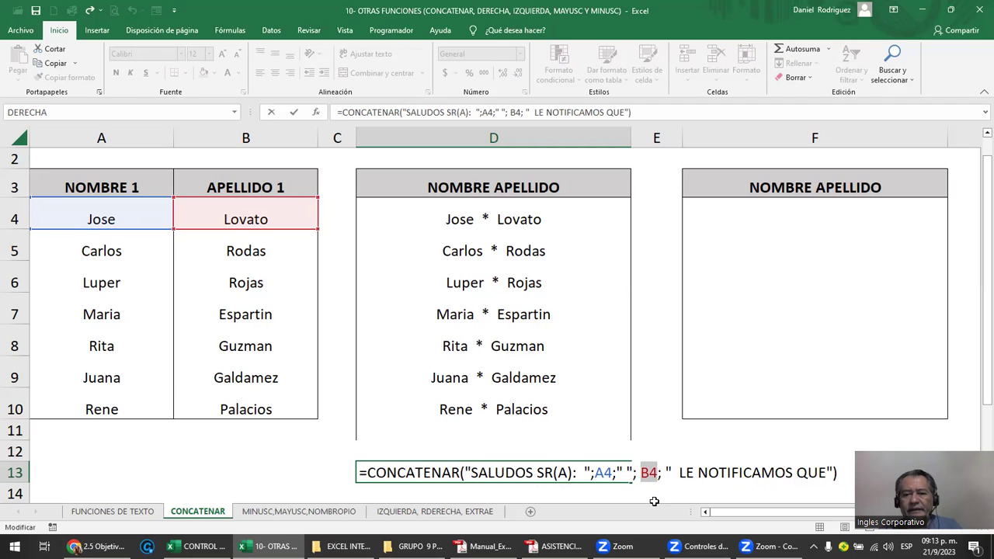
left_click(673, 471)
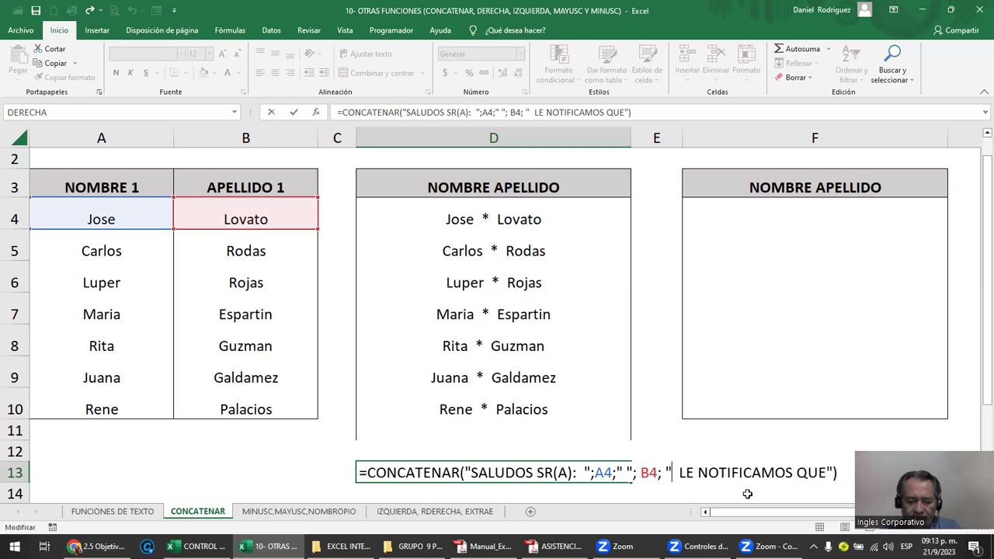
type(".")
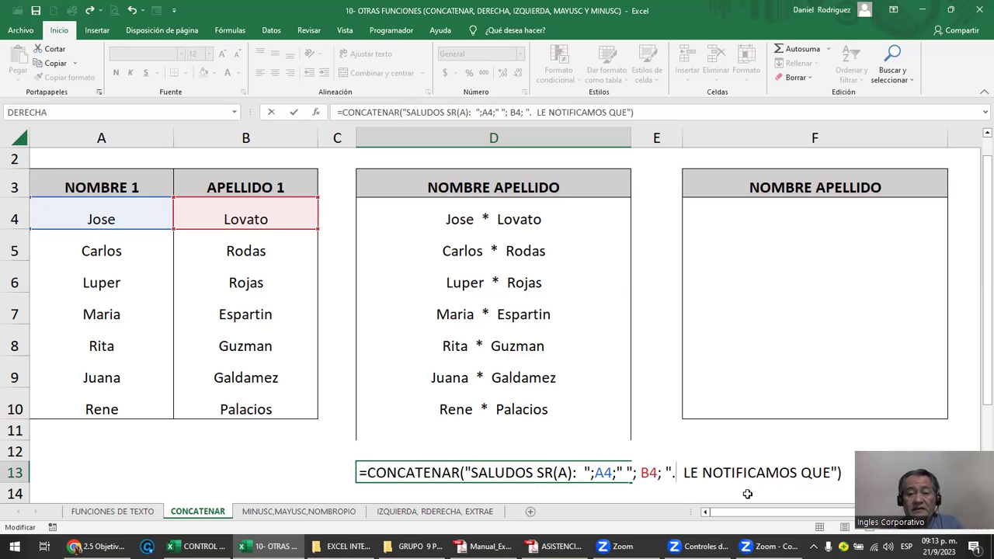
key("Return")
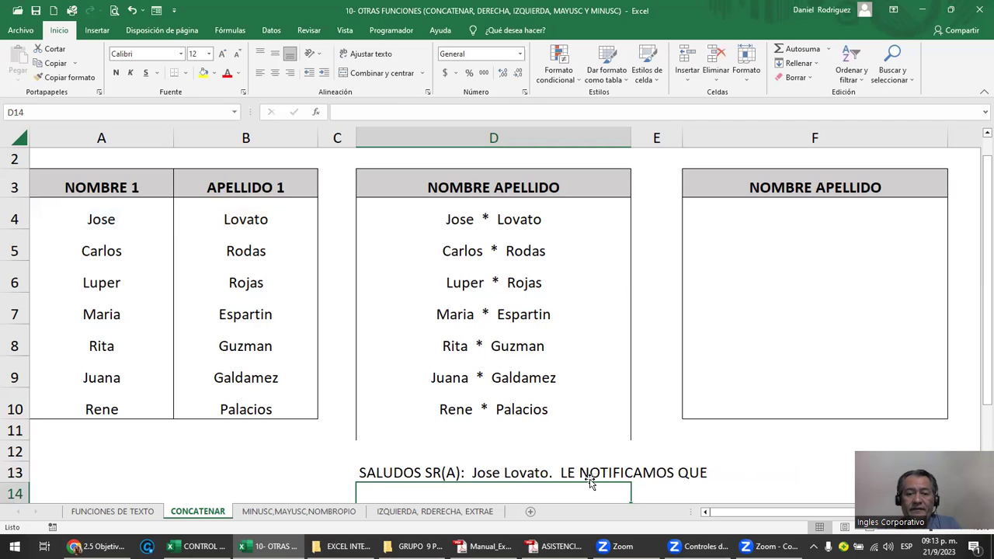
left_click(447, 472)
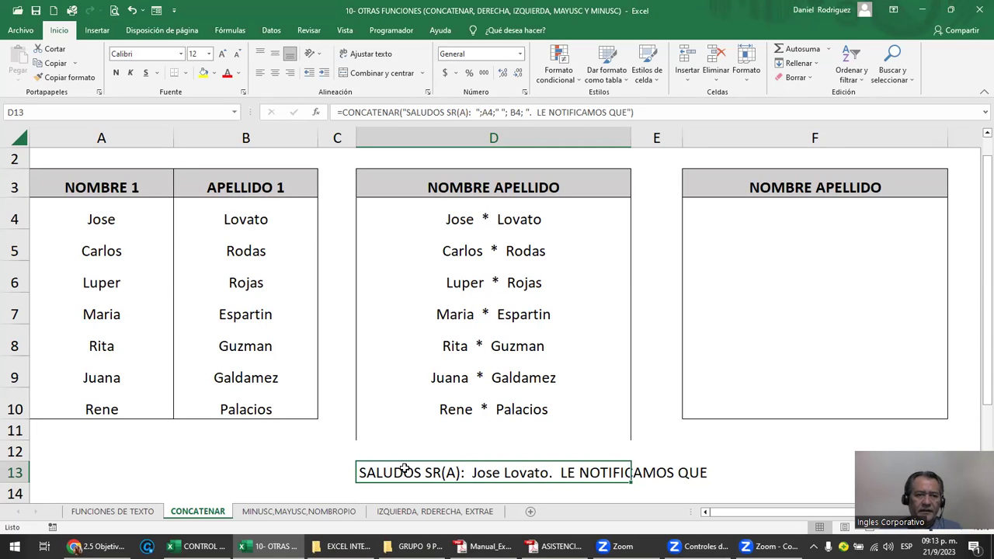
left_click(101, 221)
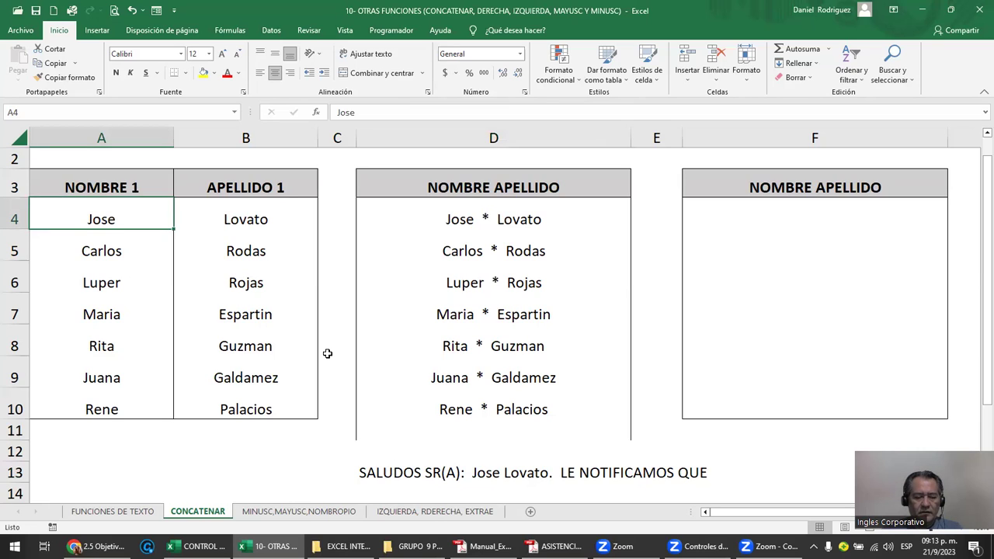
Replace the first name in A4 with Juan, removing the stray leading j.
type("j")
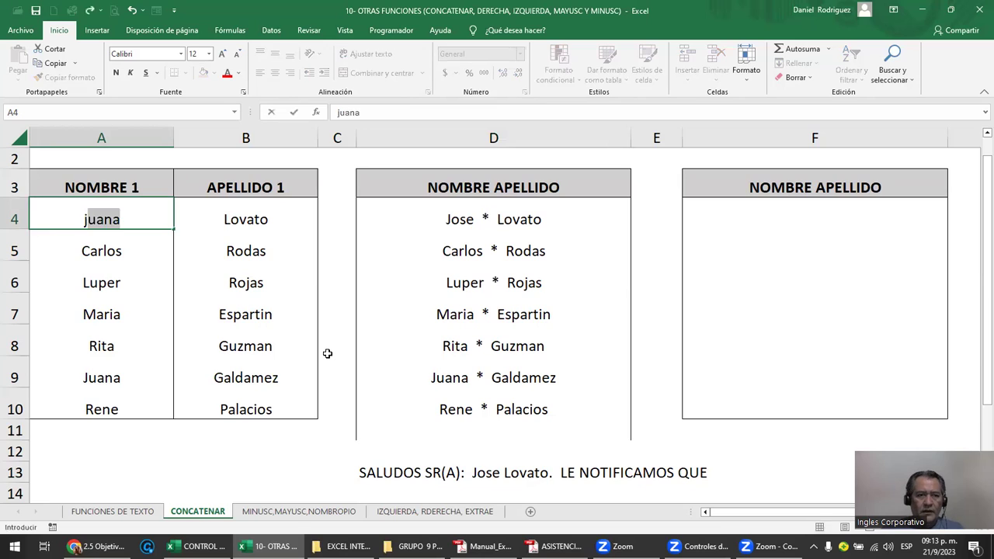
type("UA")
key("BackSpace")
key("BackSpace")
key("BackSpace")
type("jJuan")
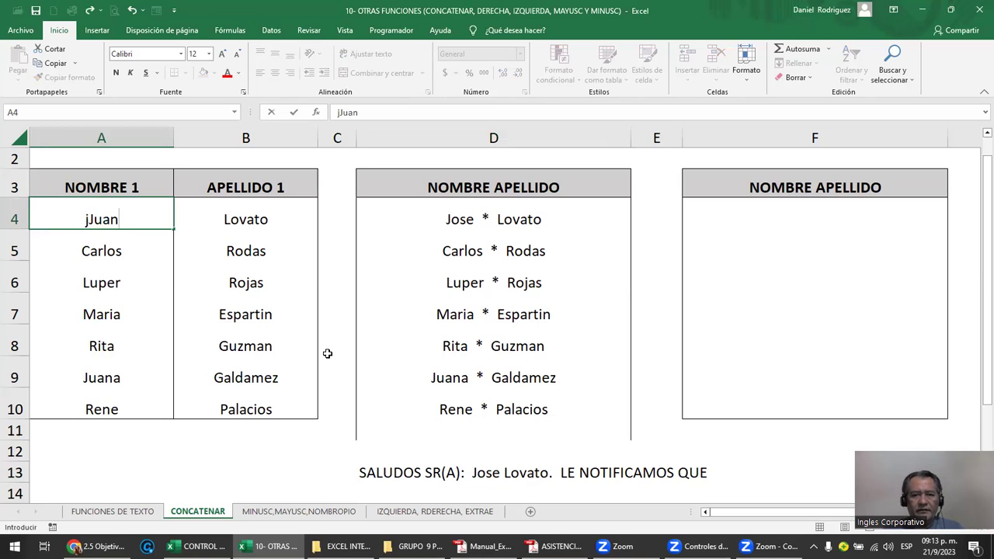
key("ctrl+Return")
key("F2")
key("Home")
key("Delete")
key("Return")
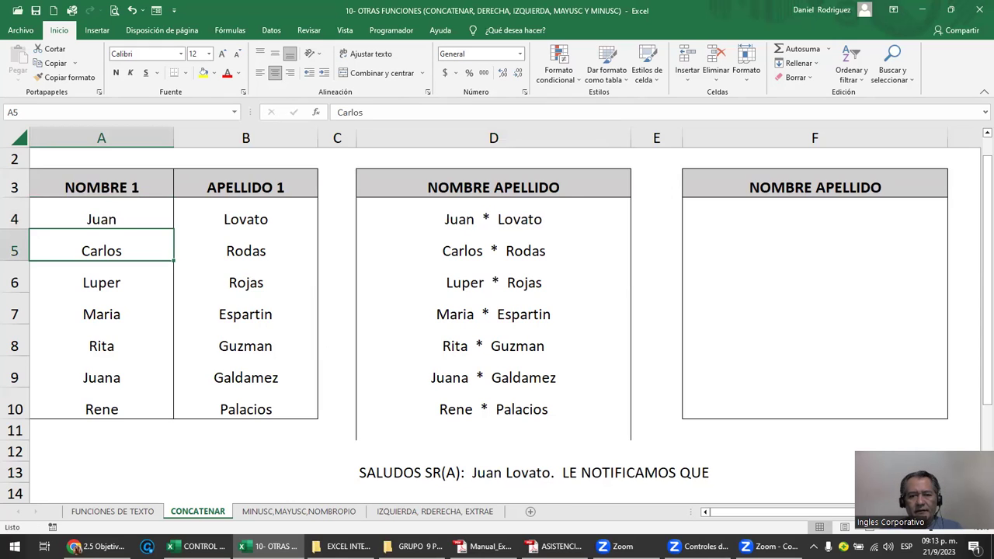
left_click(462, 472)
double_click(462, 472)
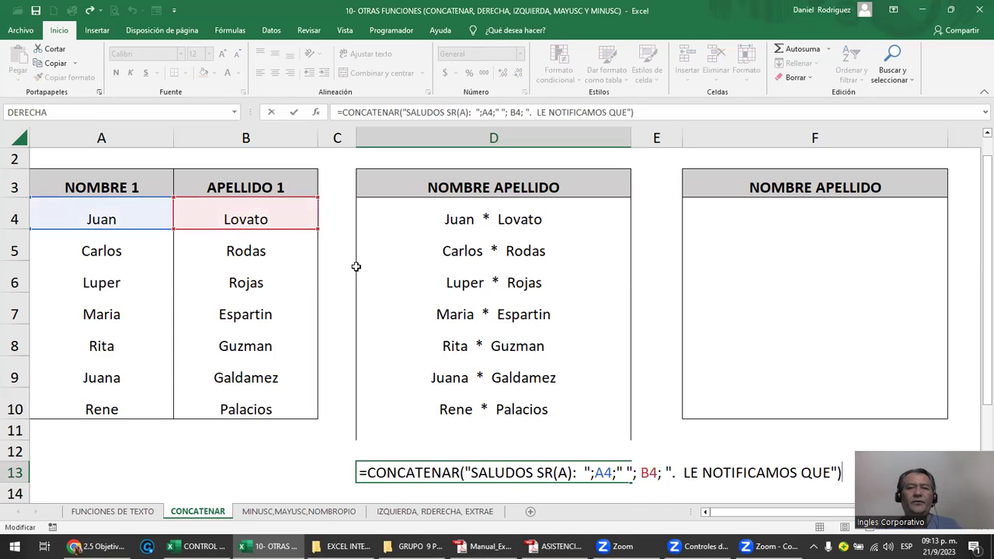
key("Escape")
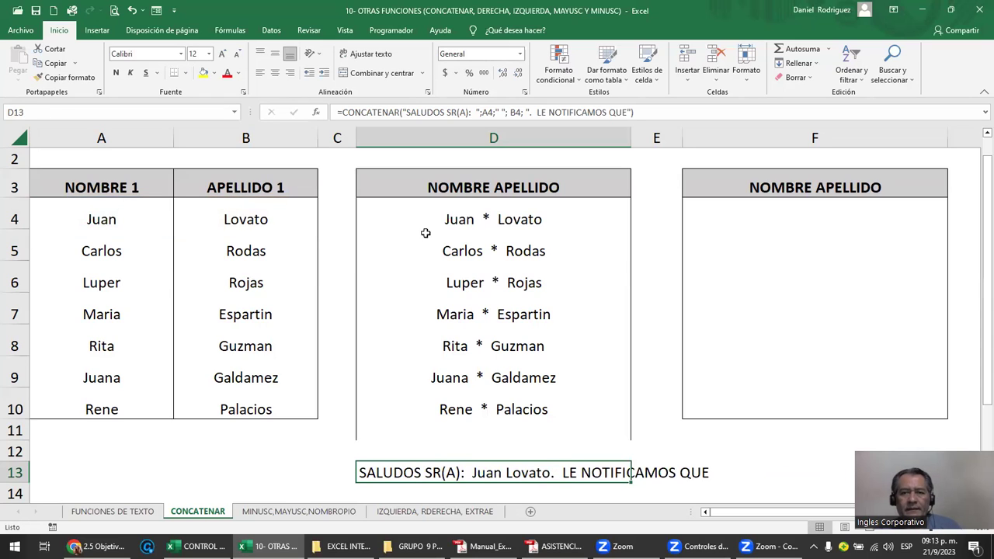
left_click(425, 233)
scroll(426, 233, "up", 1)
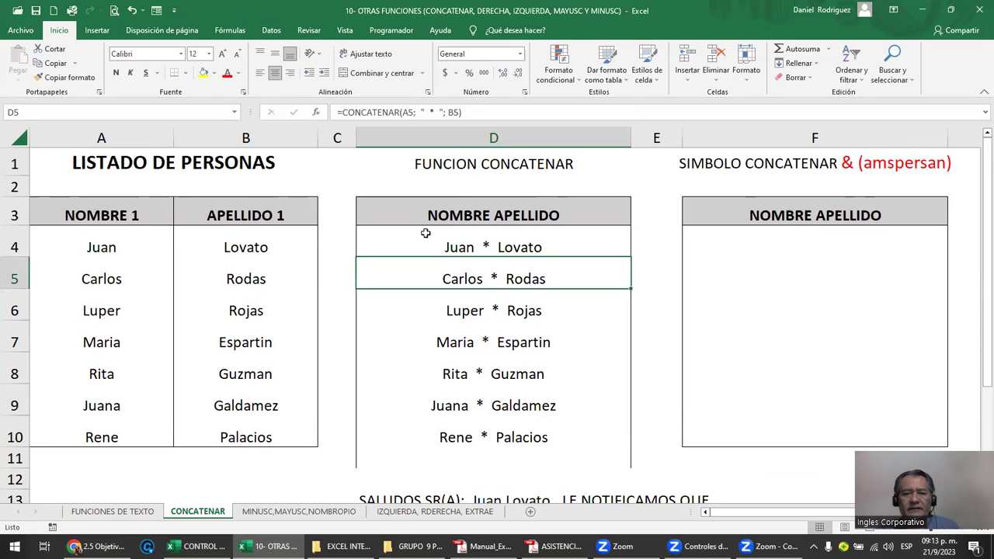
left_click(372, 472)
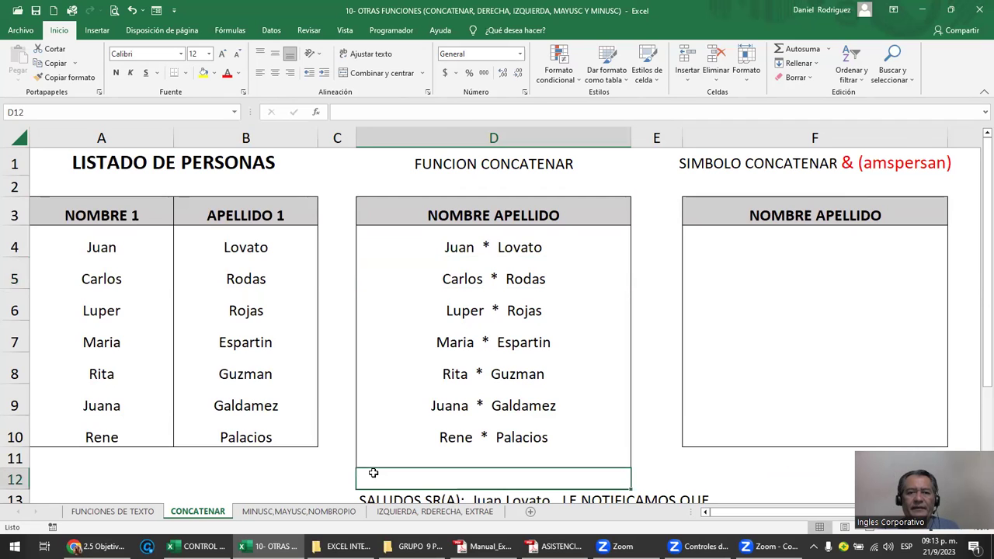
scroll(373, 473, "down", 1, "ctrl")
left_click(398, 460)
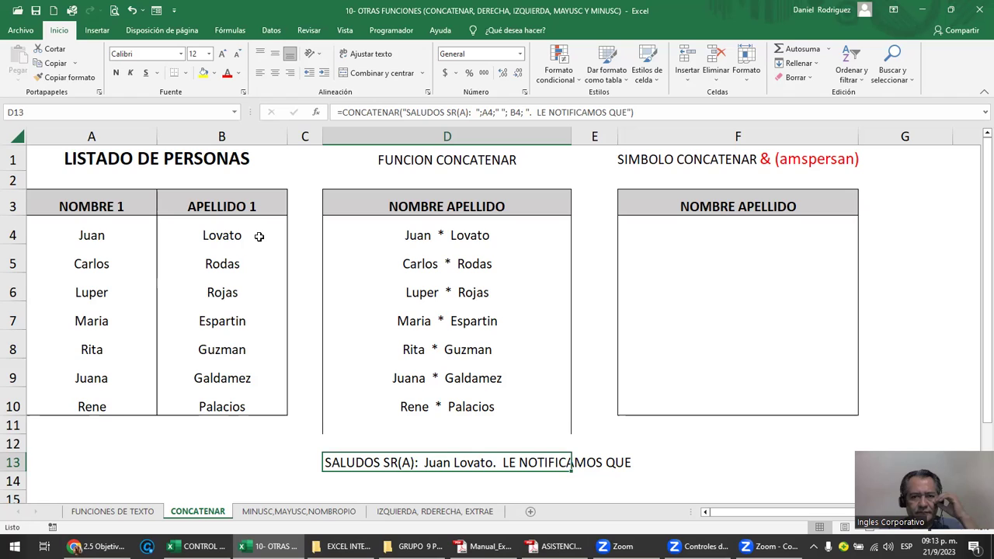
left_click(392, 234)
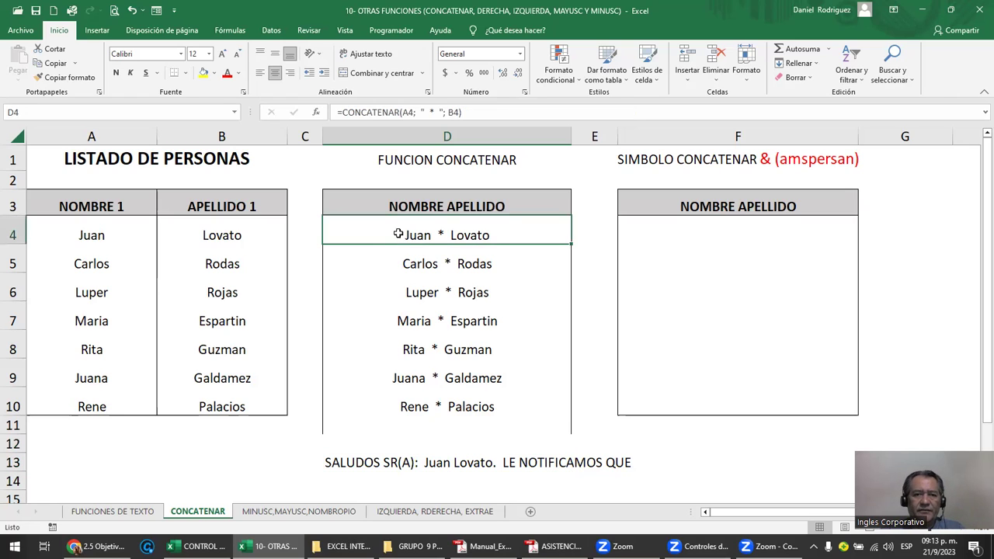
double_click(468, 235)
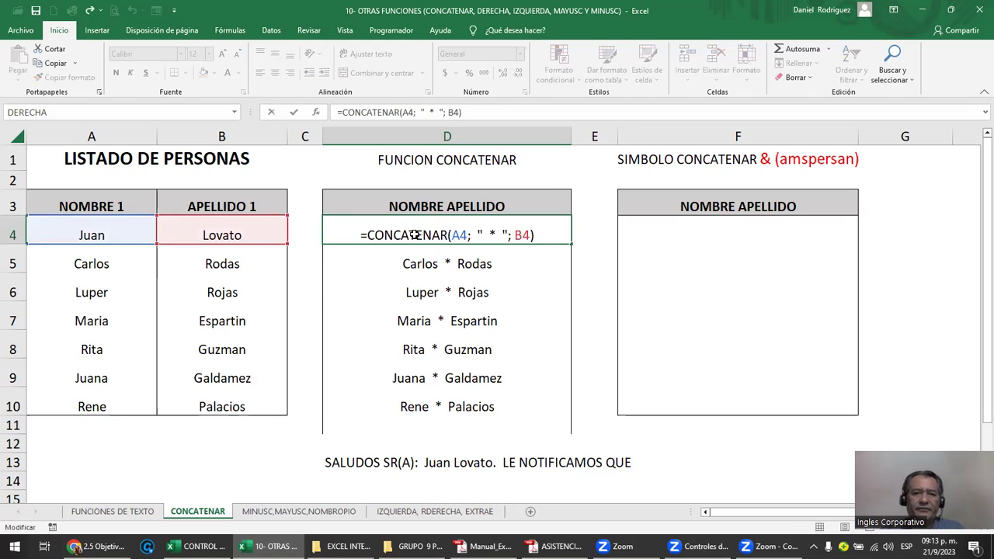
key("Escape")
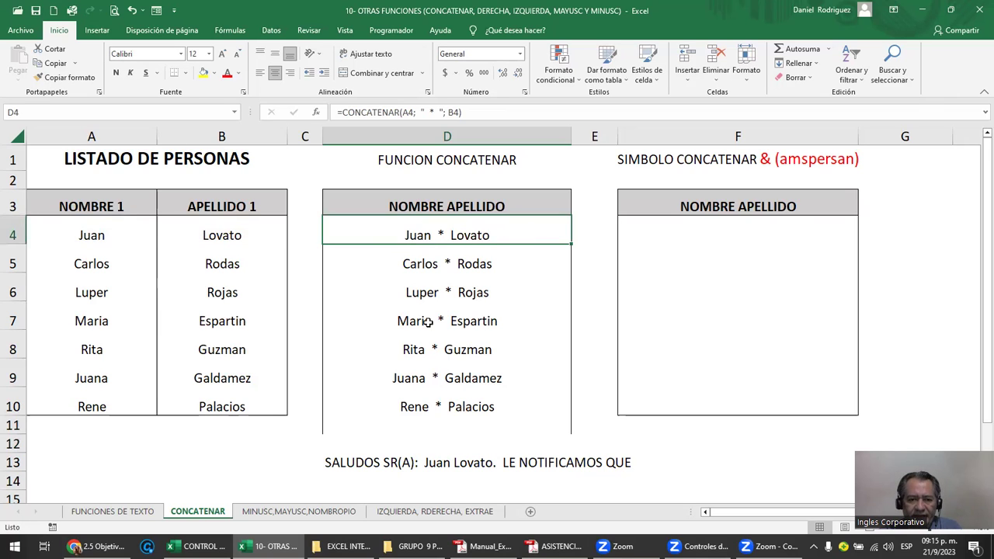
left_click(439, 404, "shift")
Copy the NOMBRE APELLIDO block D3:D11 and paste it starting at D17.
left_click_drag(465, 208, 476, 422)
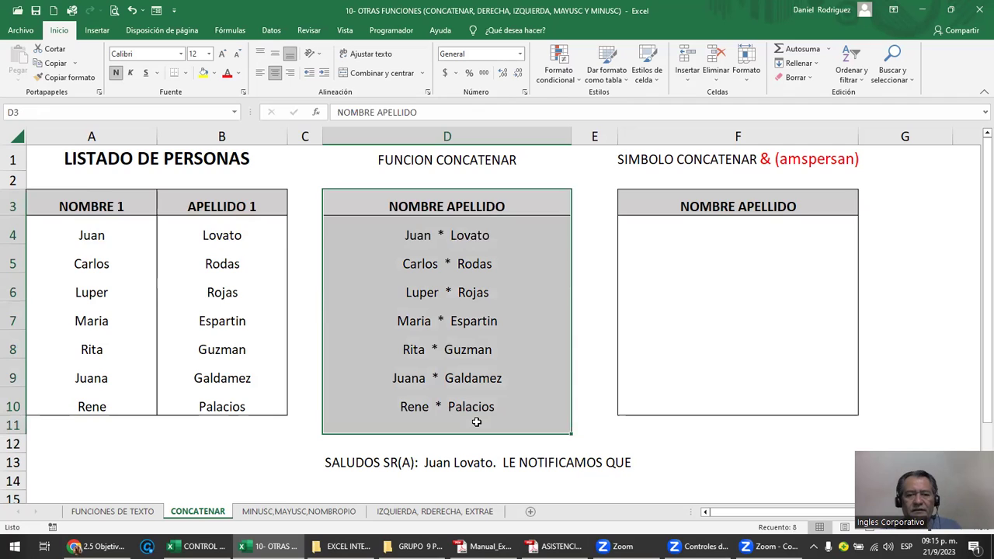
scroll(476, 422, "down", 1)
key("ctrl+c")
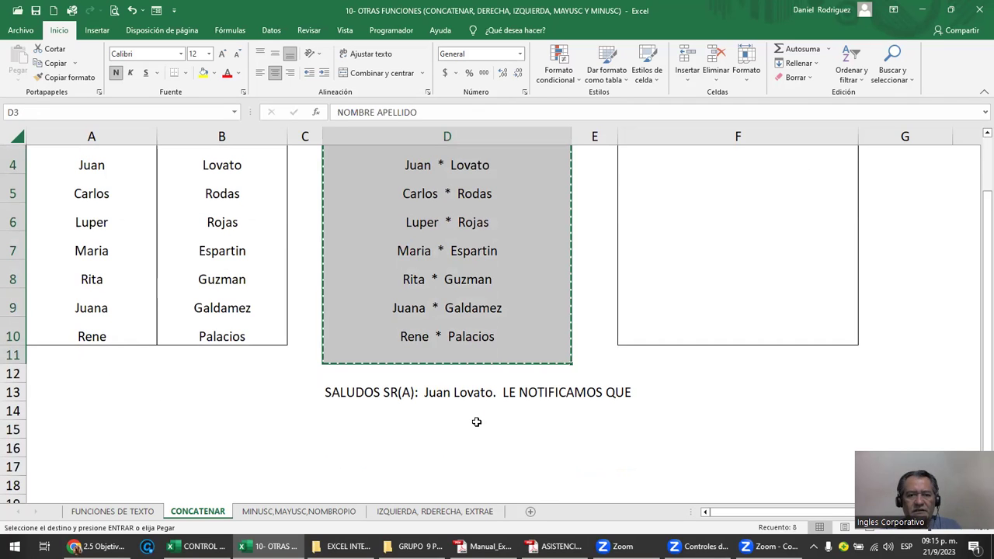
scroll(476, 421, "down", 2)
left_click(432, 296)
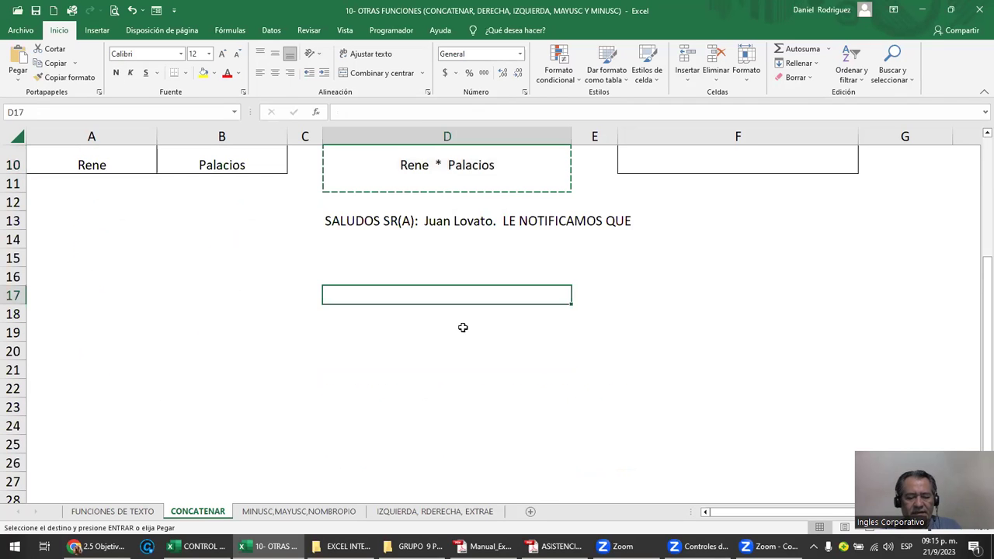
key("ctrl+v")
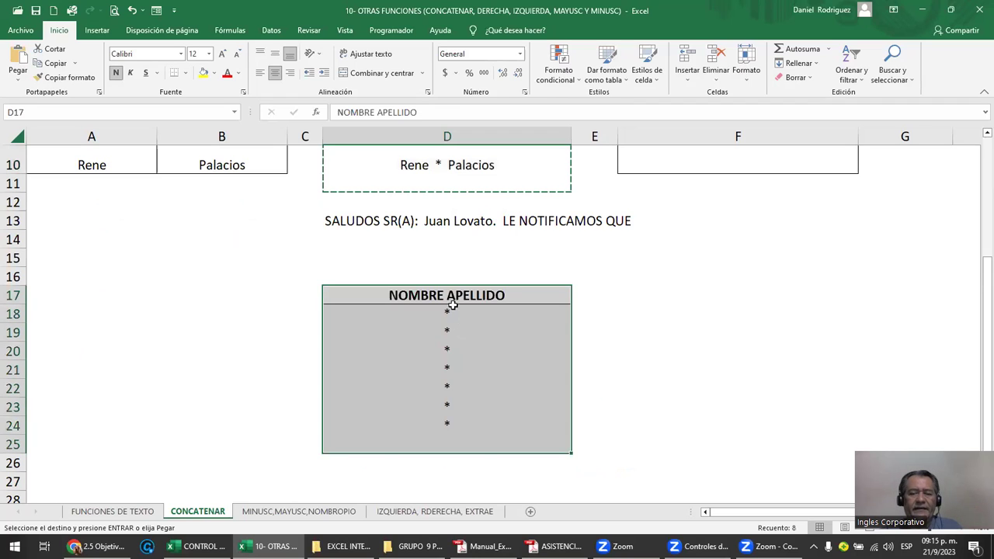
key("Escape")
Review and commit the pasted CONCATENAR formula in D18.
left_click(451, 312)
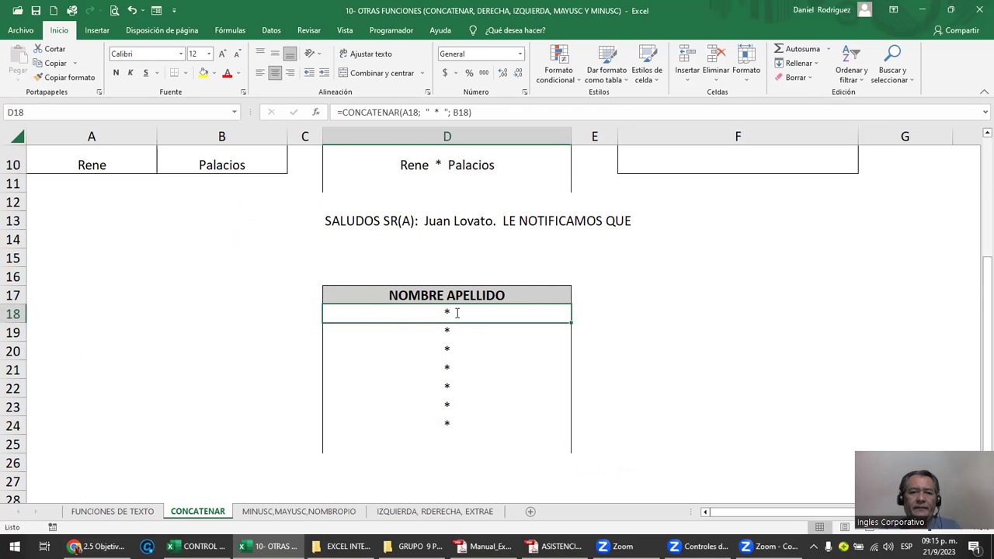
double_click(456, 312)
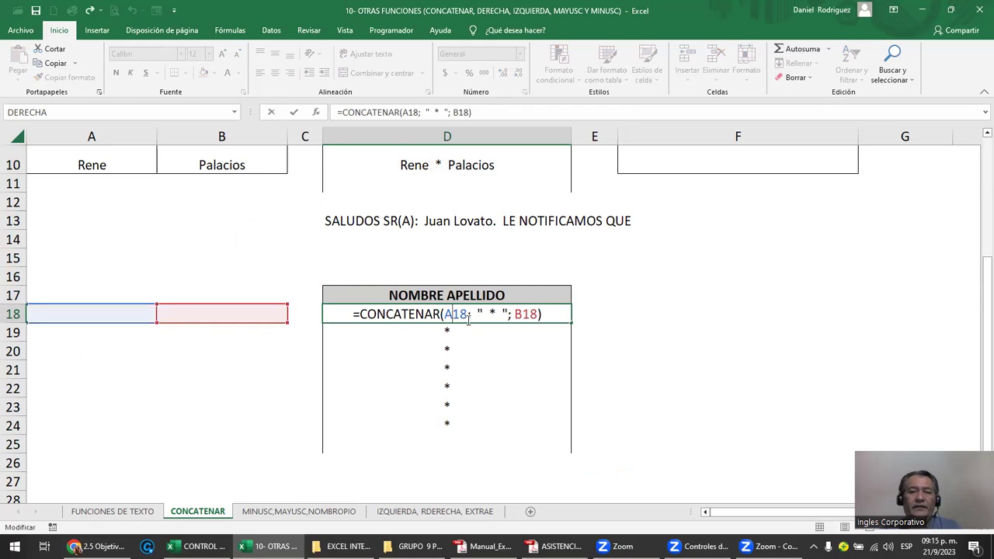
scroll(468, 320, "up", 1)
scroll(469, 320, "up", 2)
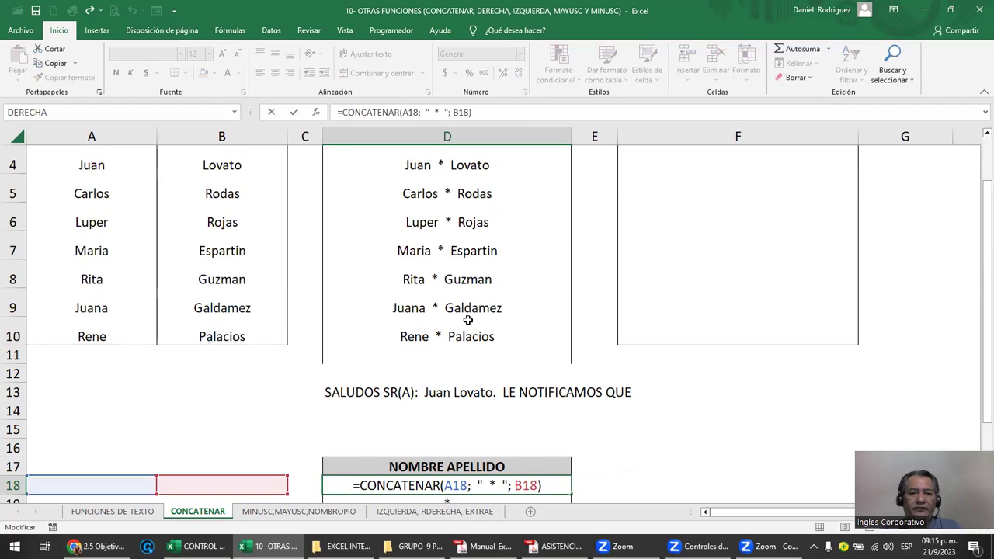
scroll(233, 256, "up", 1)
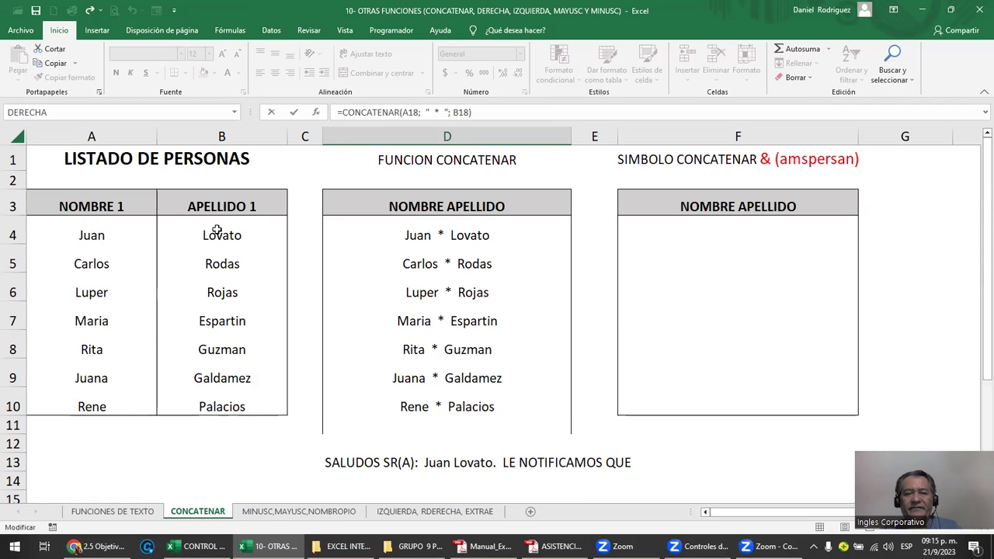
scroll(252, 251, "down", 4)
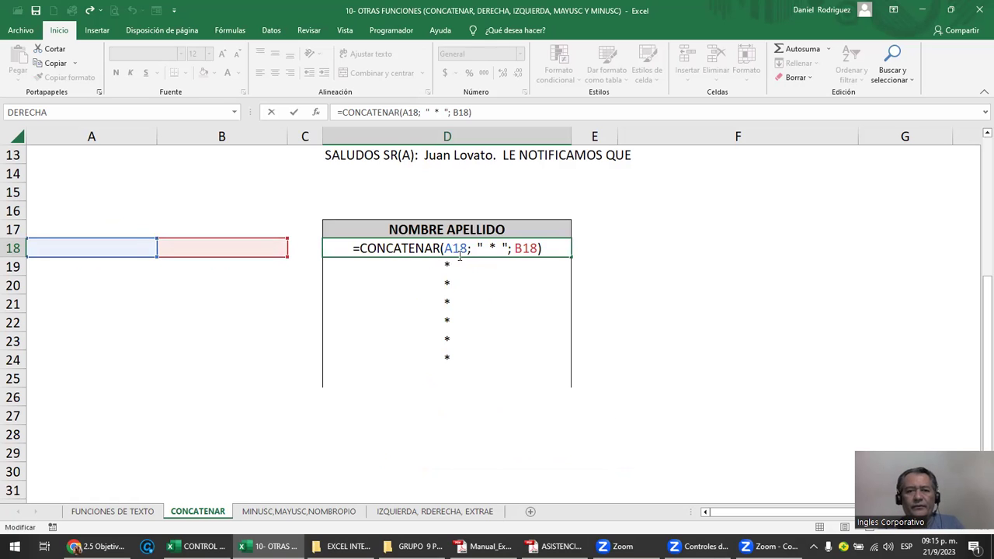
key("ctrl+Return")
Copy the NOMBRE APELLIDO list D3:D10.
scroll(458, 258, "up", 1)
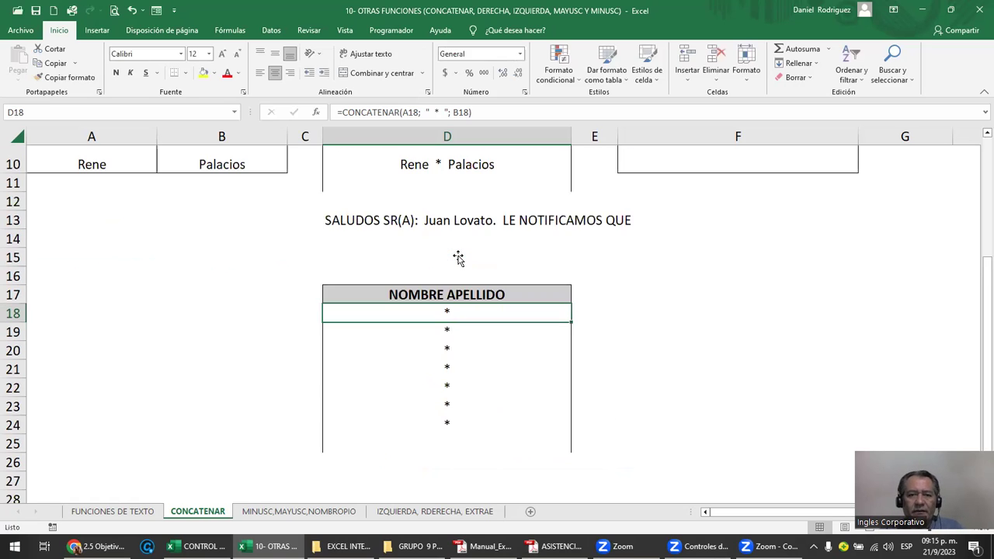
scroll(459, 258, "up", 3)
left_click_drag(430, 206, 444, 399)
key("ctrl+c")
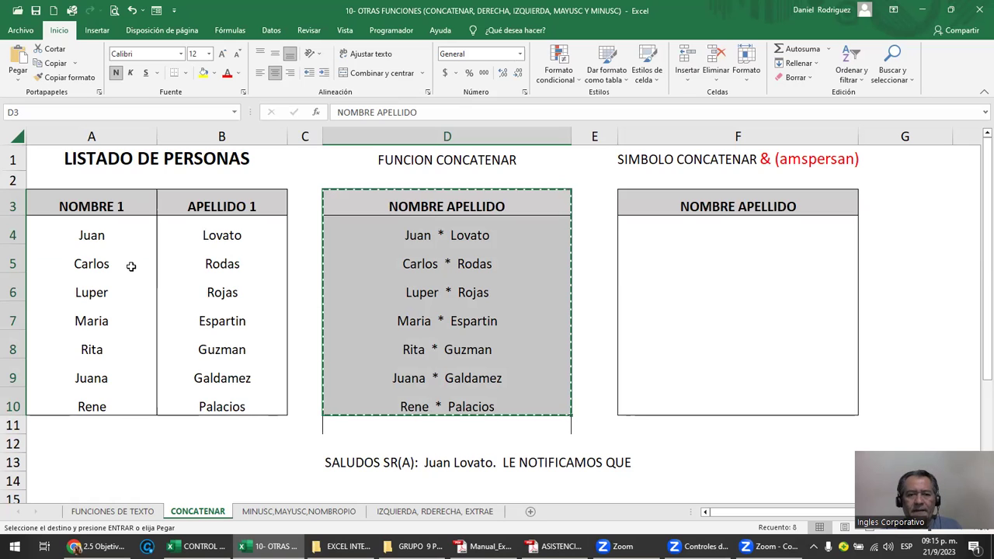
Cancel the pending copy and recopy the joined names in D3:D10.
scroll(326, 282, "down", 3)
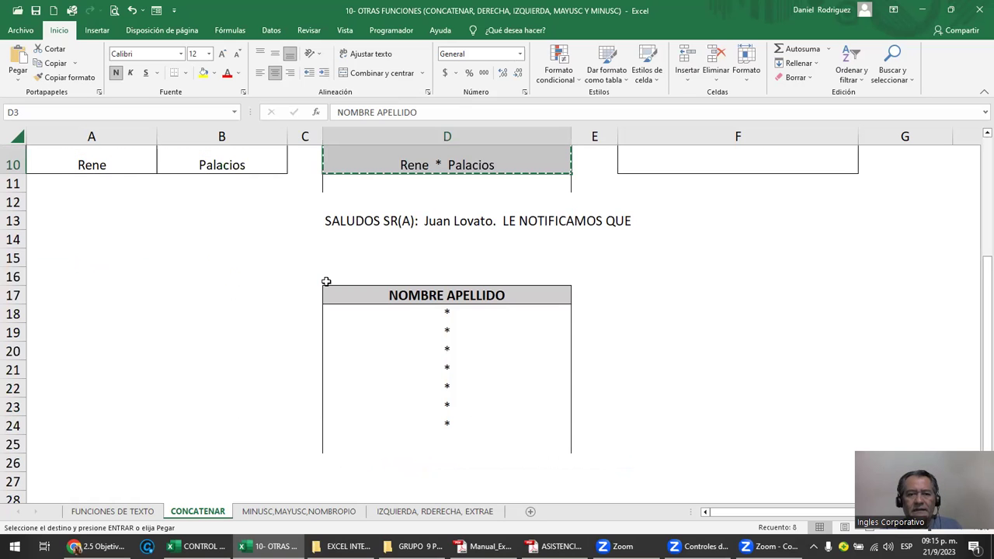
left_click(398, 294)
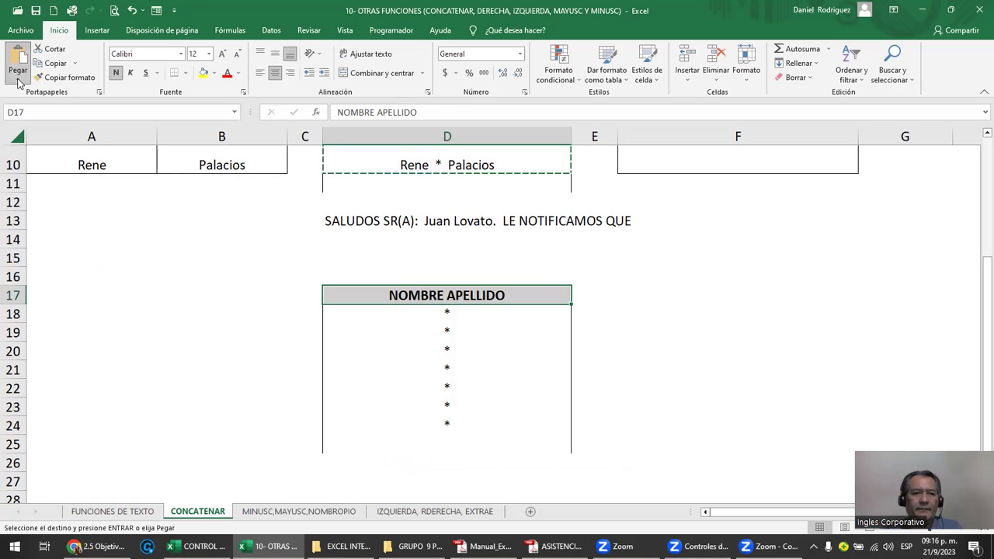
key("Escape")
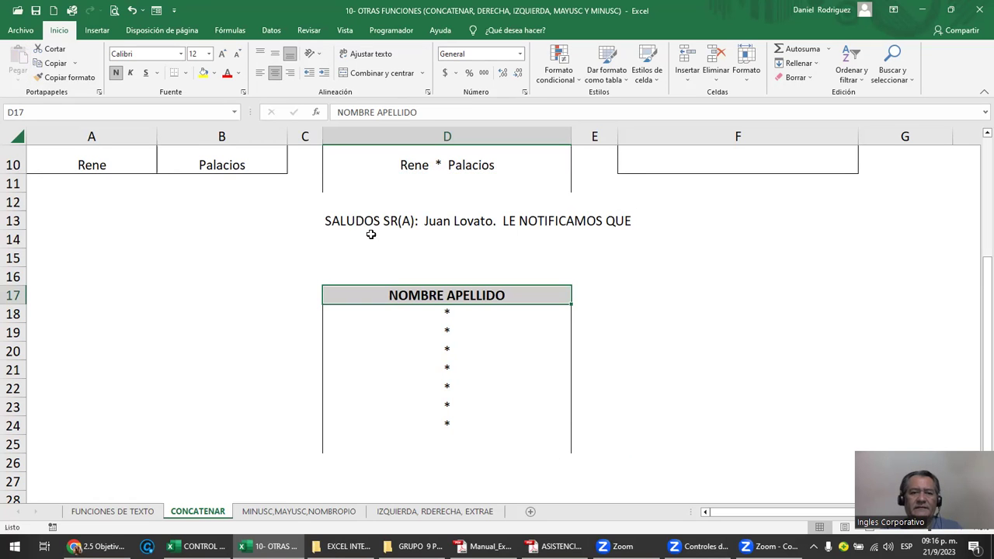
left_click(371, 234)
scroll(372, 233, "up", 2)
scroll(408, 342, "up", 1)
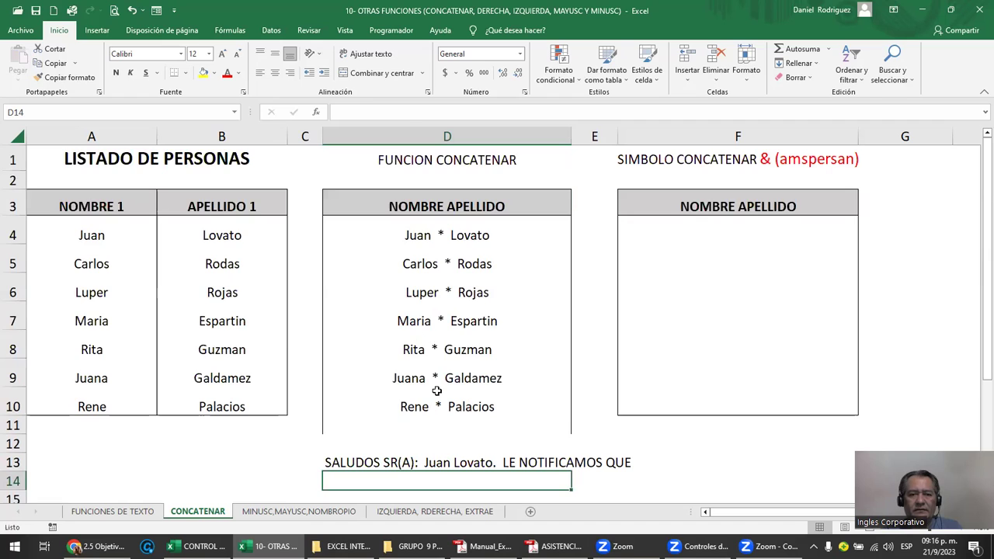
left_click(437, 391)
key("ctrl+a")
key("ctrl+c")
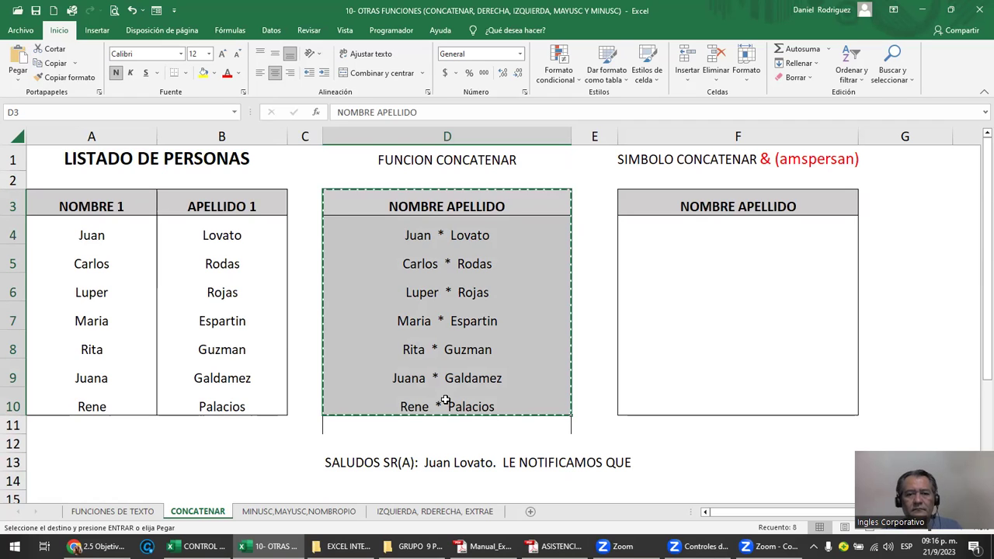
Paste the joined names as Values at D17 and check D18's contents.
scroll(437, 373, "down", 5)
left_click(429, 177)
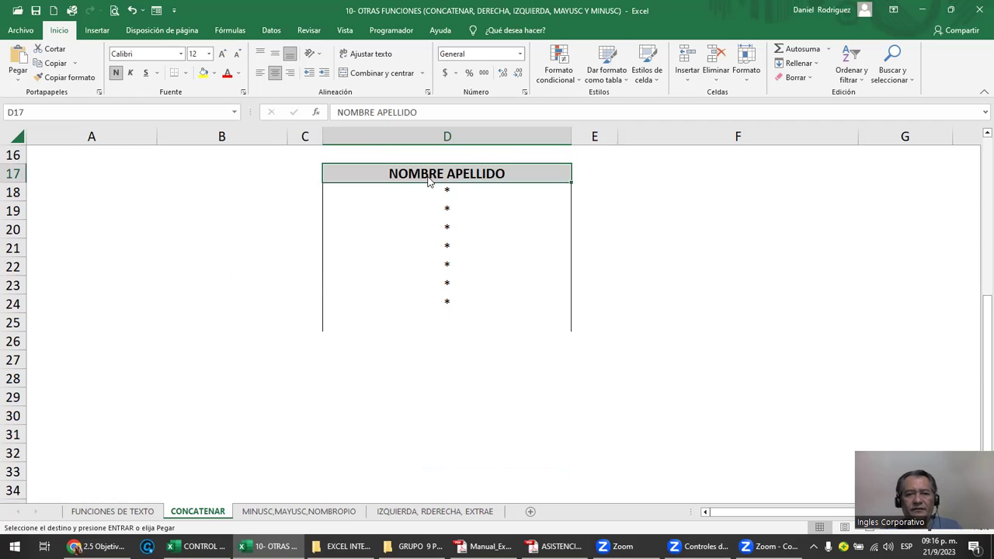
right_click(431, 177)
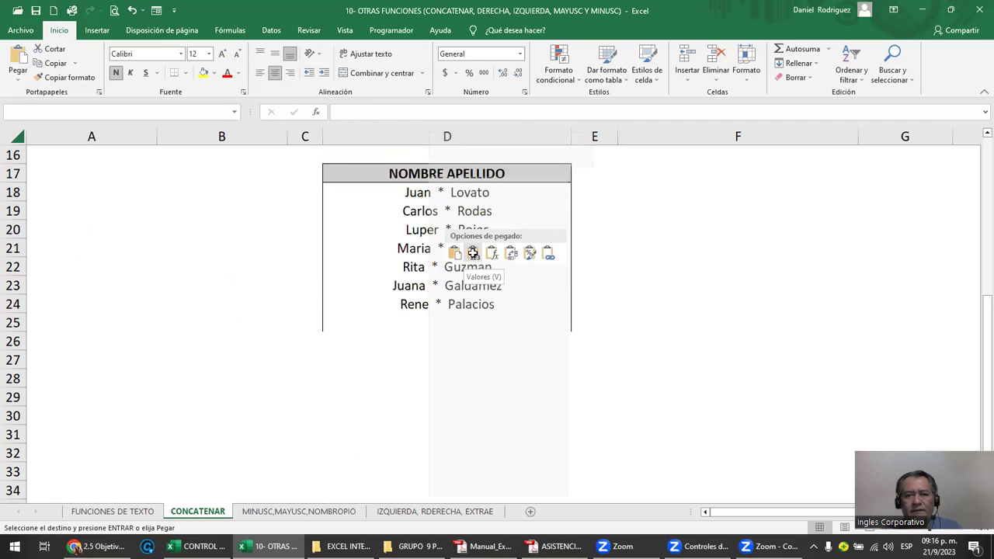
left_click(473, 256)
left_click(459, 356)
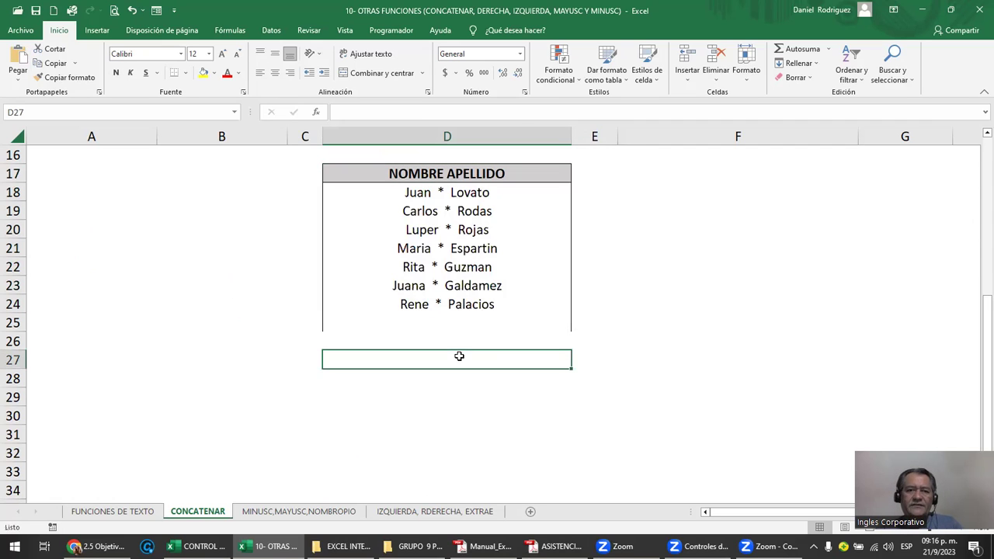
double_click(463, 194)
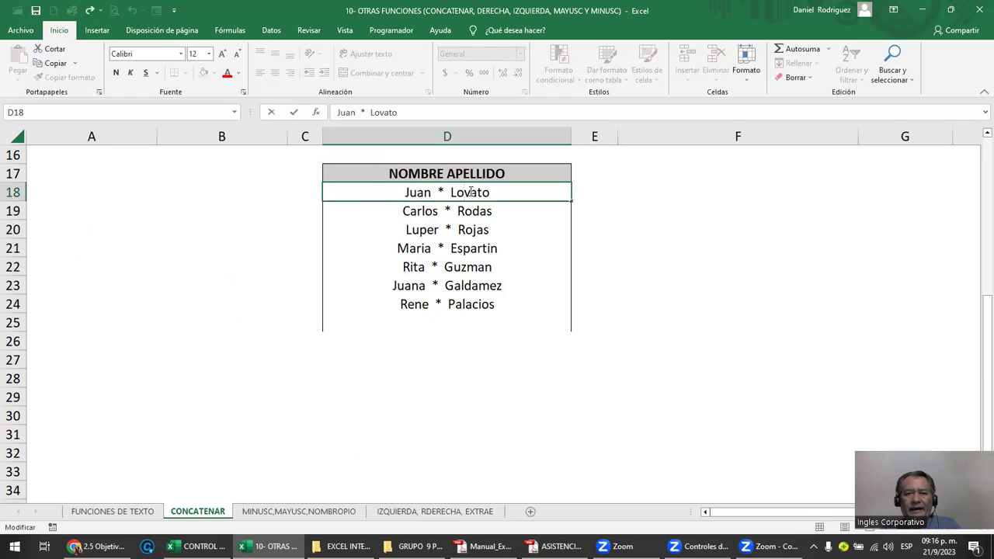
key("Escape")
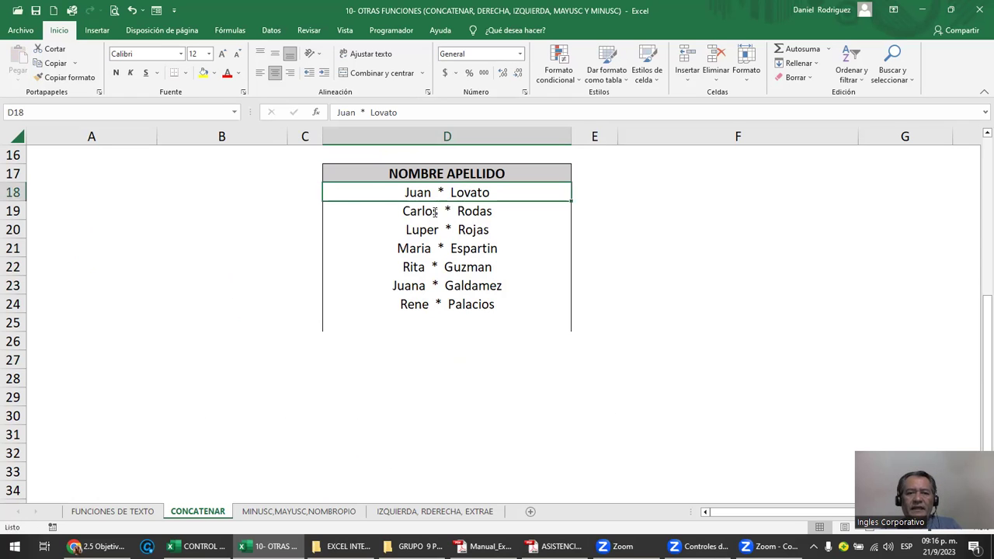
double_click(436, 212)
left_click(436, 230)
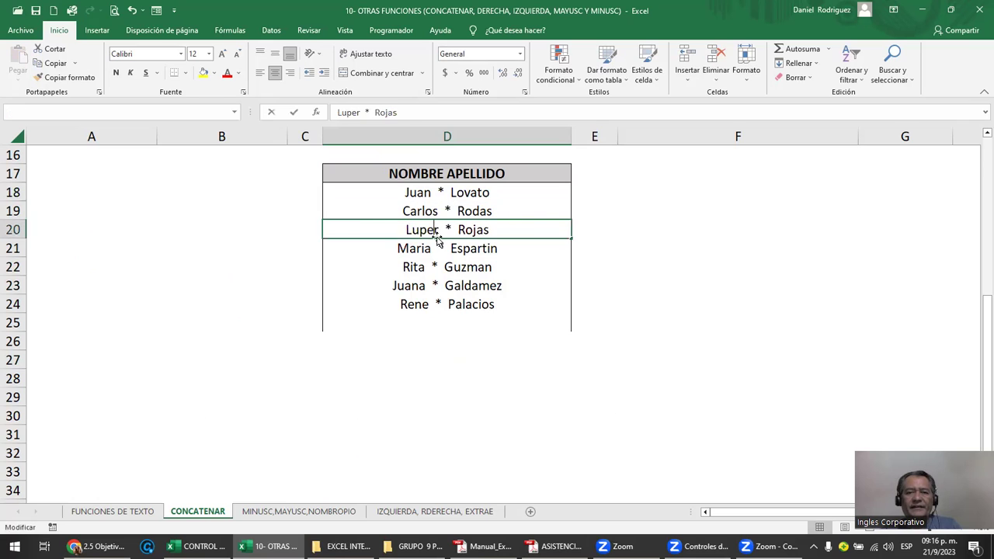
scroll(437, 243, "up", 2)
scroll(437, 243, "up", 3)
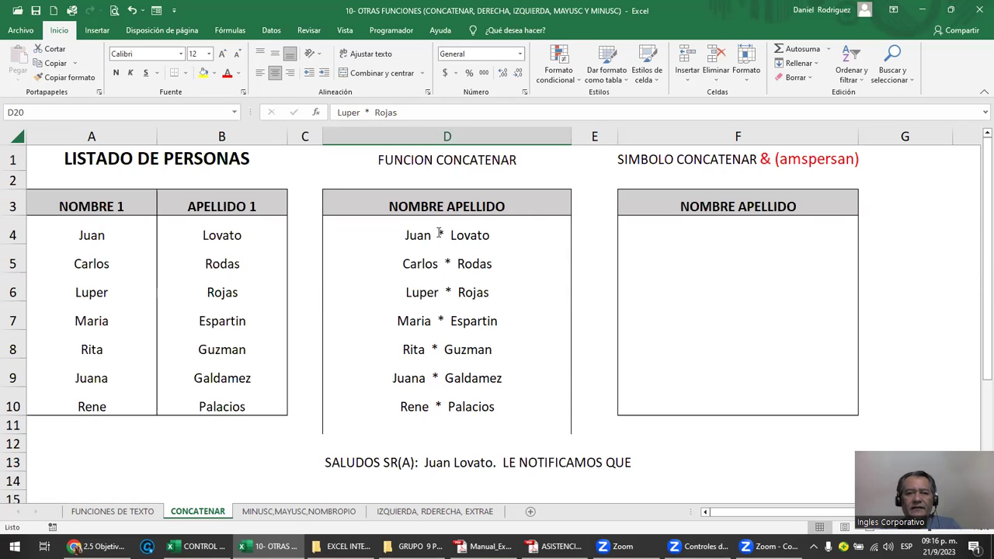
double_click(439, 233)
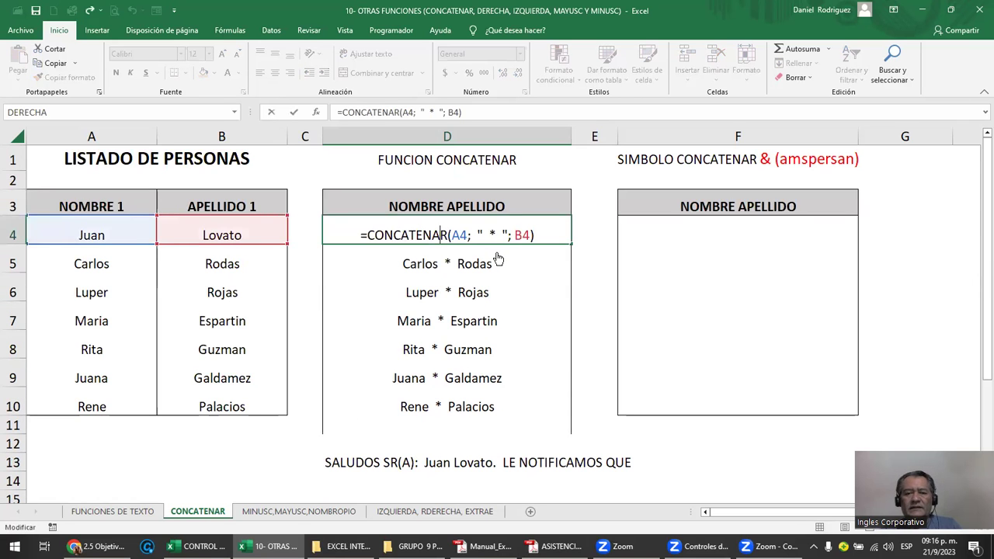
key("Escape")
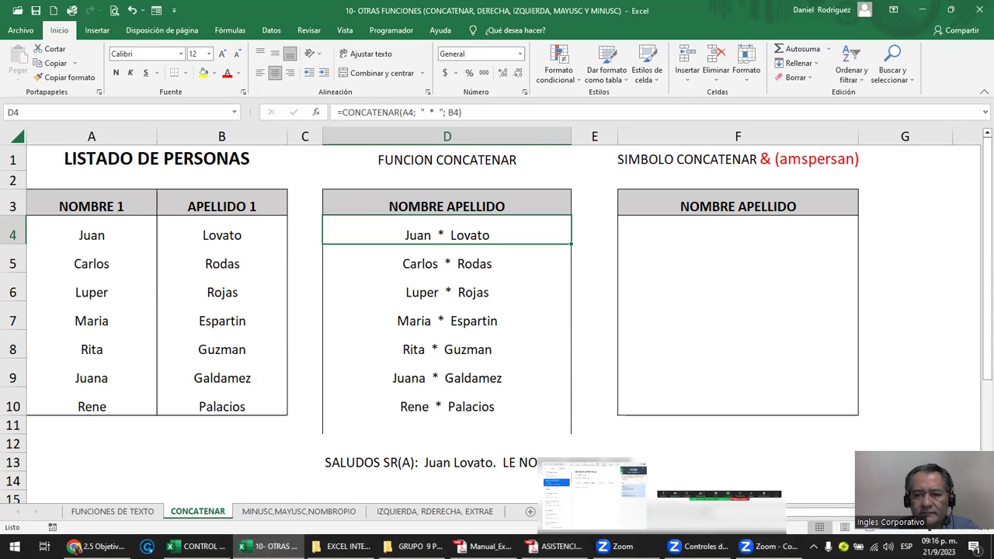
left_click(688, 227)
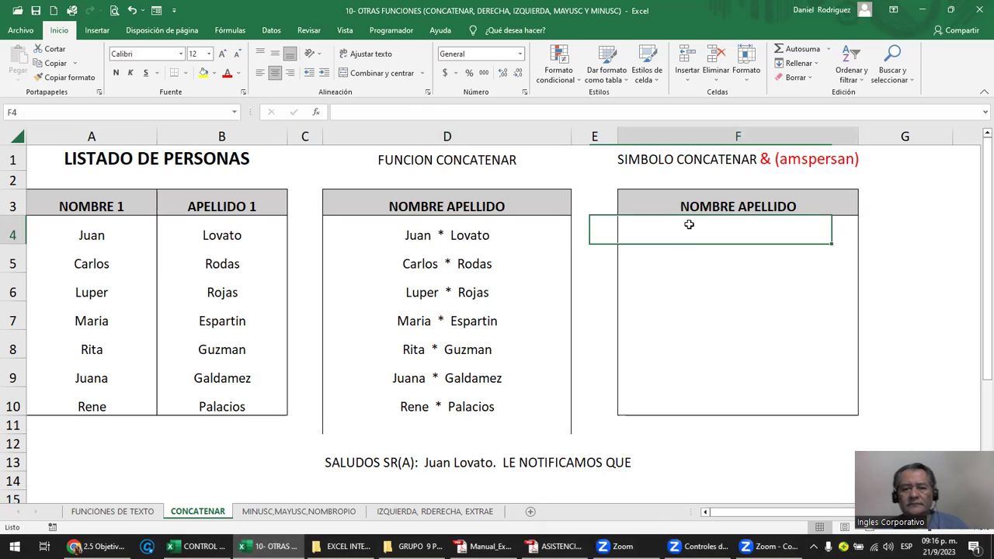
Copy row 4 (IZQUIERDA) on FUNCIONES DE TEXTO, then go back to the CONCATENAR sheet.
left_click(127, 512)
left_click(8, 255)
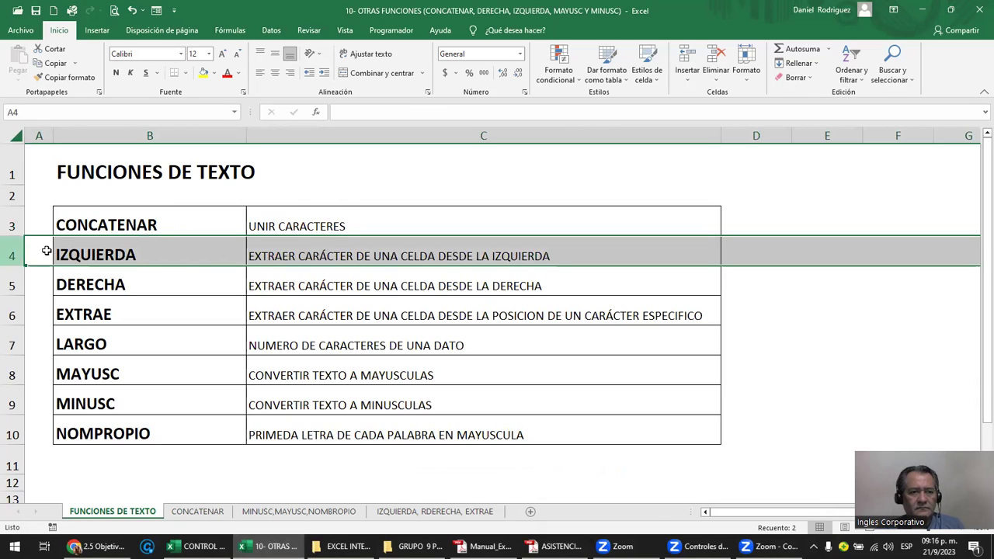
left_click(90, 270)
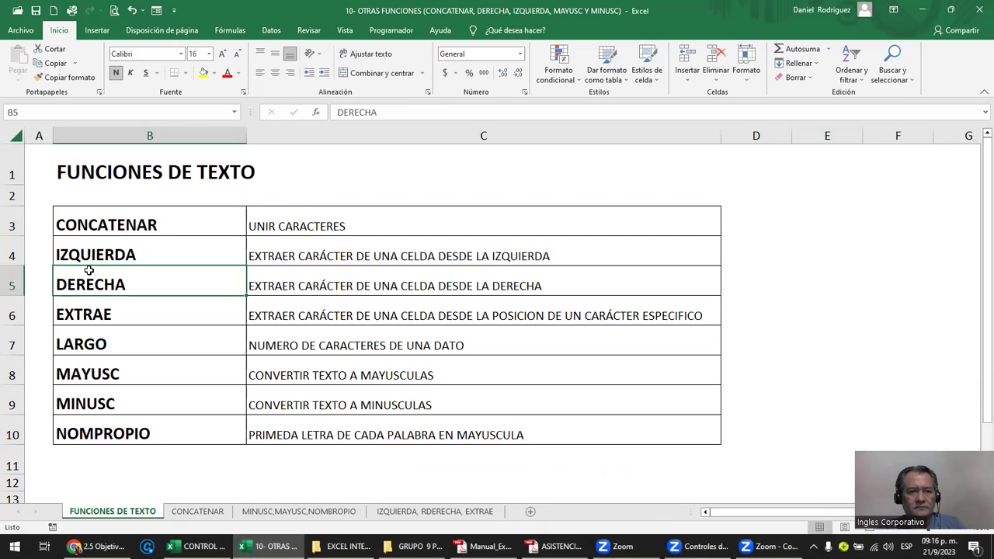
left_click(12, 256)
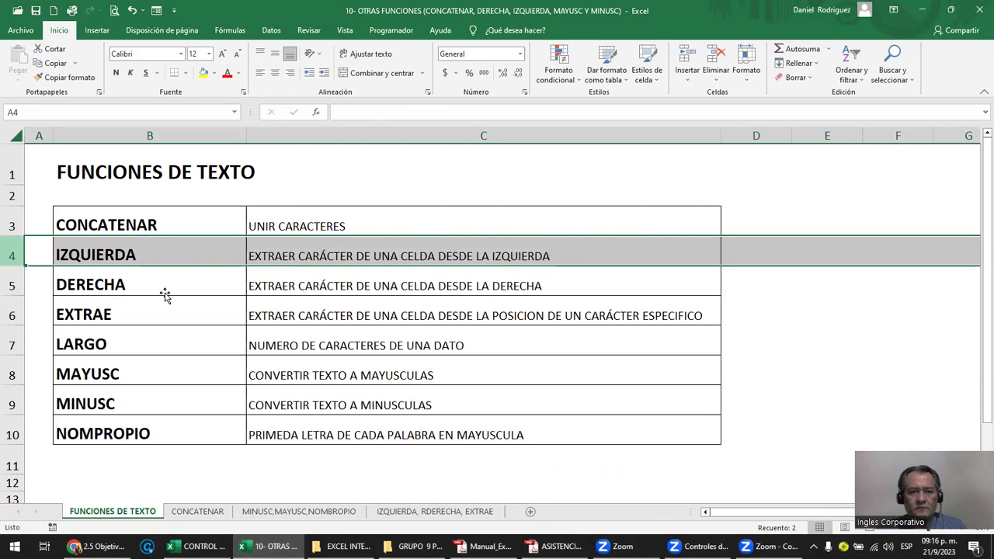
key("ctrl+c")
left_click(165, 295)
mouse_move(256, 387)
left_mouse_down()
mouse_move(245, 431)
mouse_move(269, 417)
left_mouse_up()
left_click(318, 460)
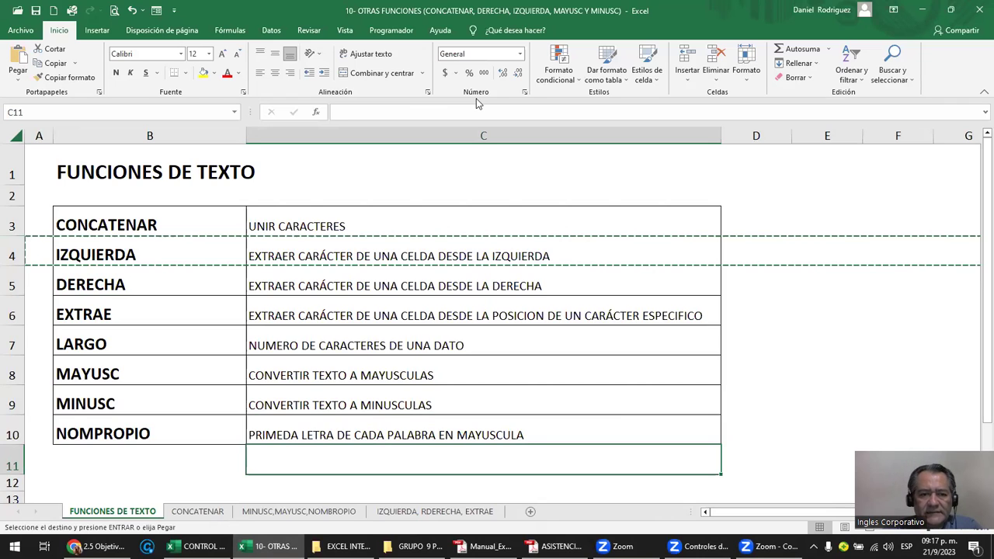
left_click(199, 513)
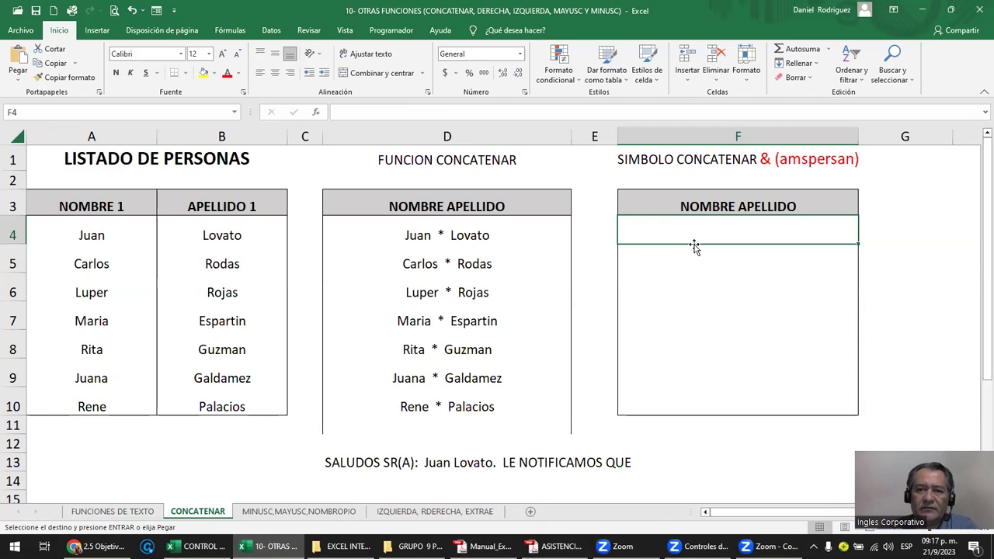
Enter =A4&B4 in F4 to join the first name and surname.
left_click(771, 162)
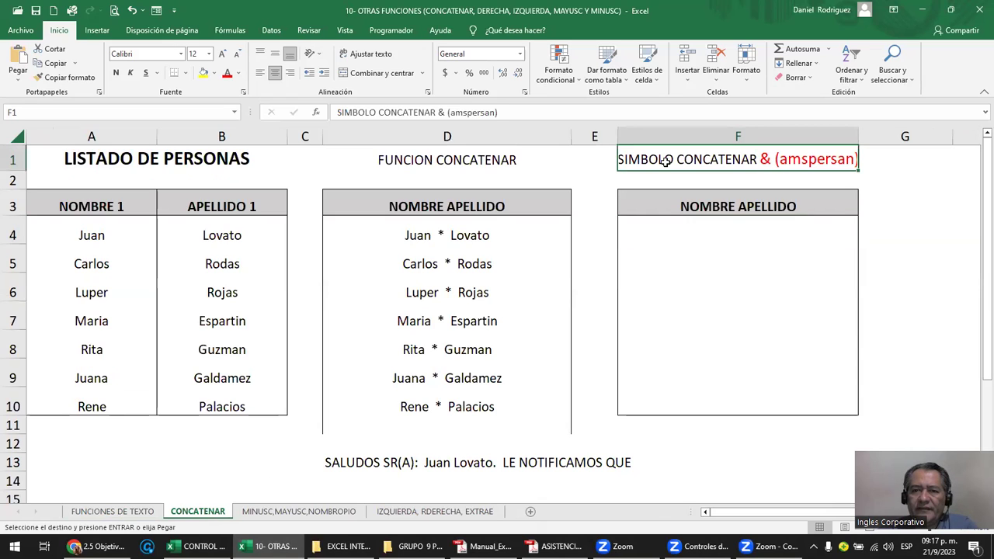
double_click(760, 160)
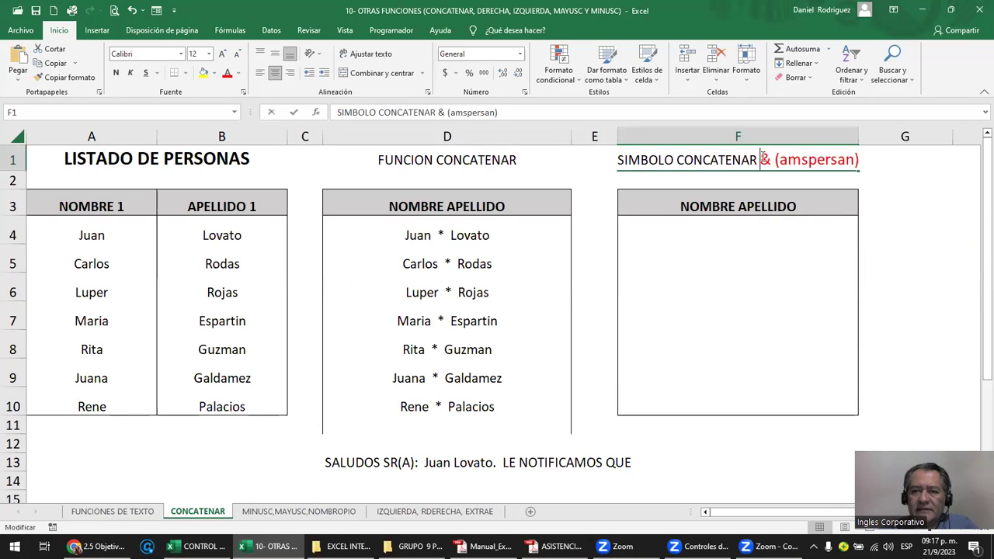
left_click_drag(762, 159, 772, 159)
key("Escape")
left_click(738, 233)
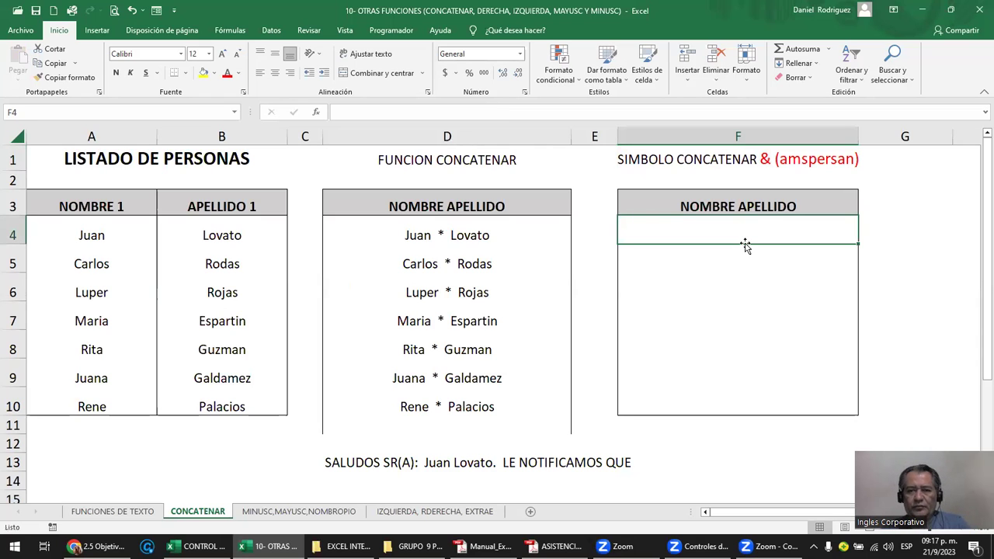
type("=")
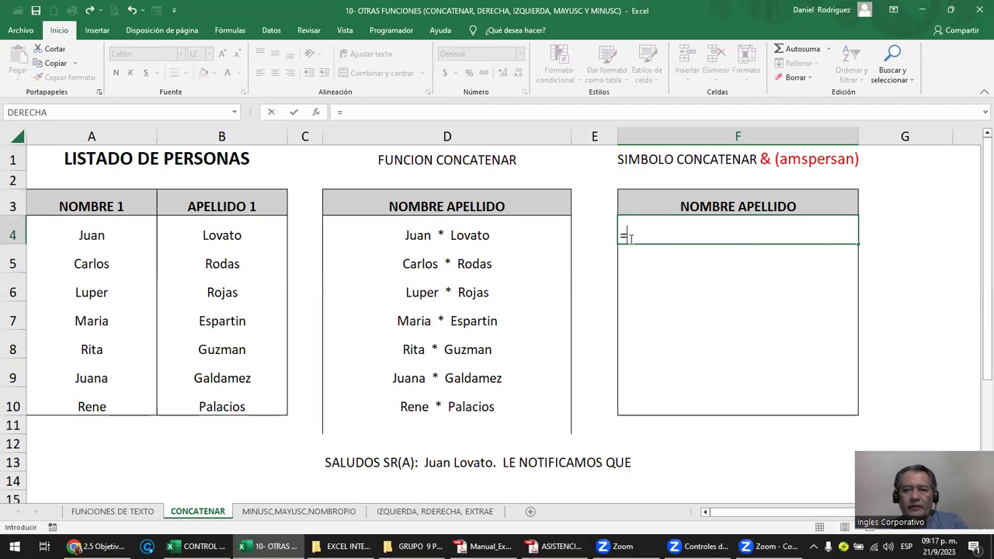
left_click(114, 241)
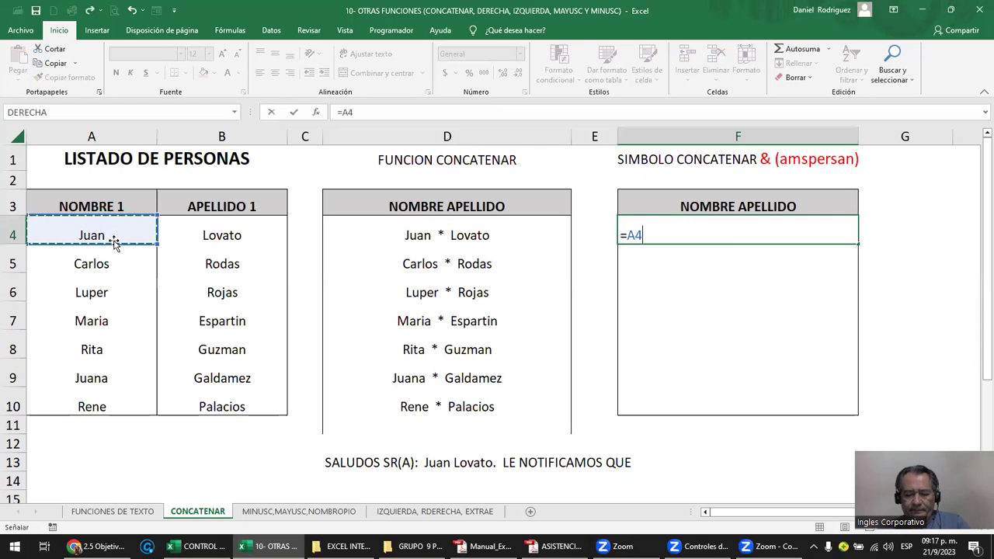
type("&")
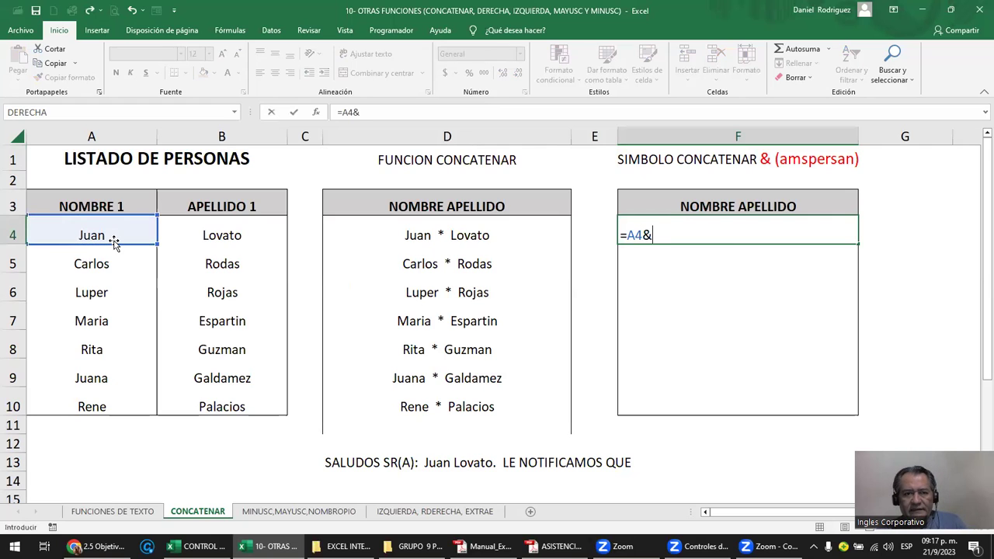
left_click(233, 241)
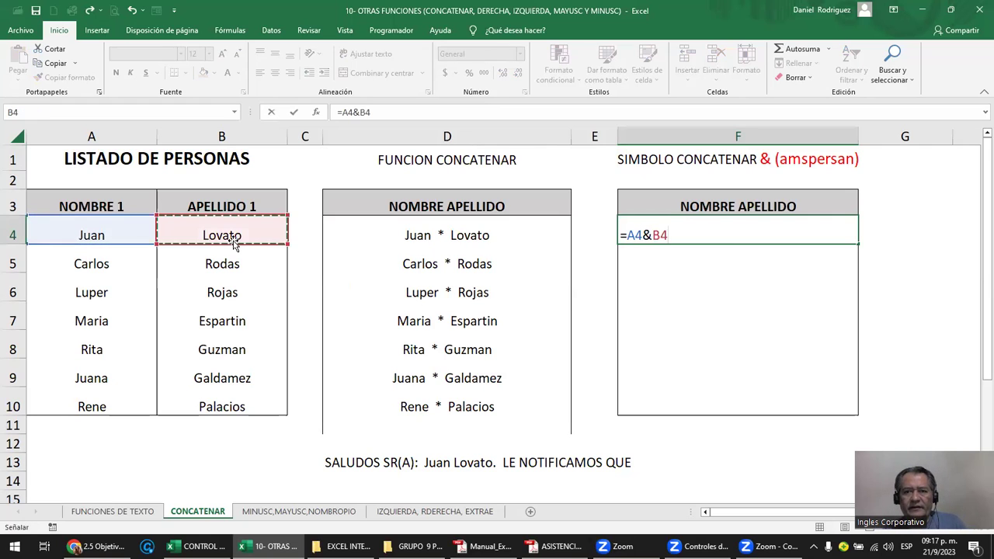
key("Return")
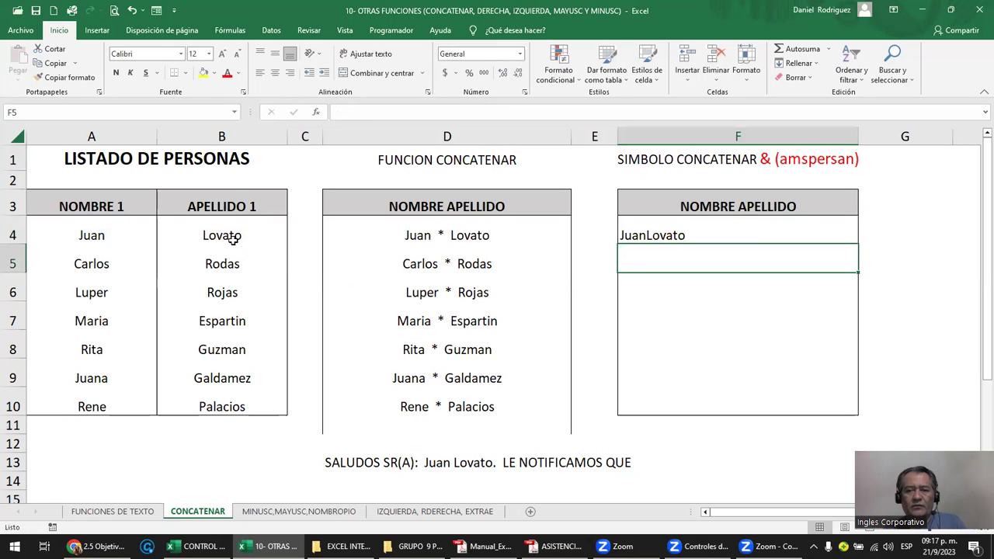
Edit F4's formula to add a quoted space separator between A4 and B4.
key("Up")
key("F2")
key("Left")
key("Left")
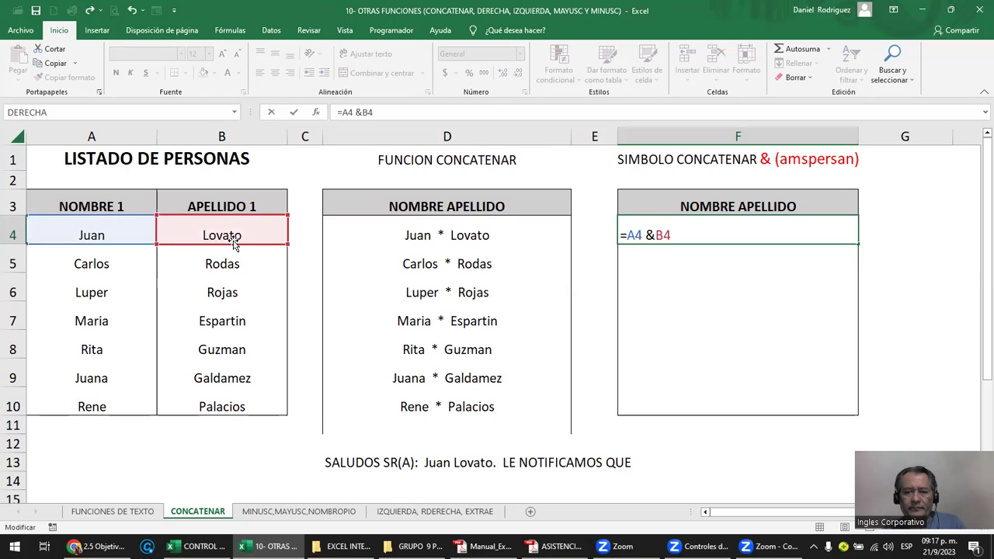
key("shift+Right")
type("&")
key("Return")
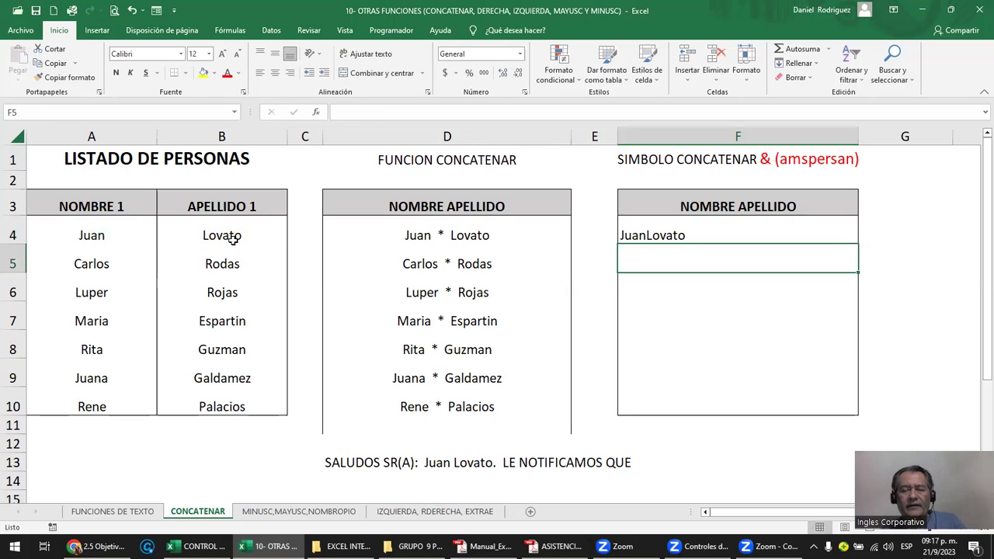
key("Up")
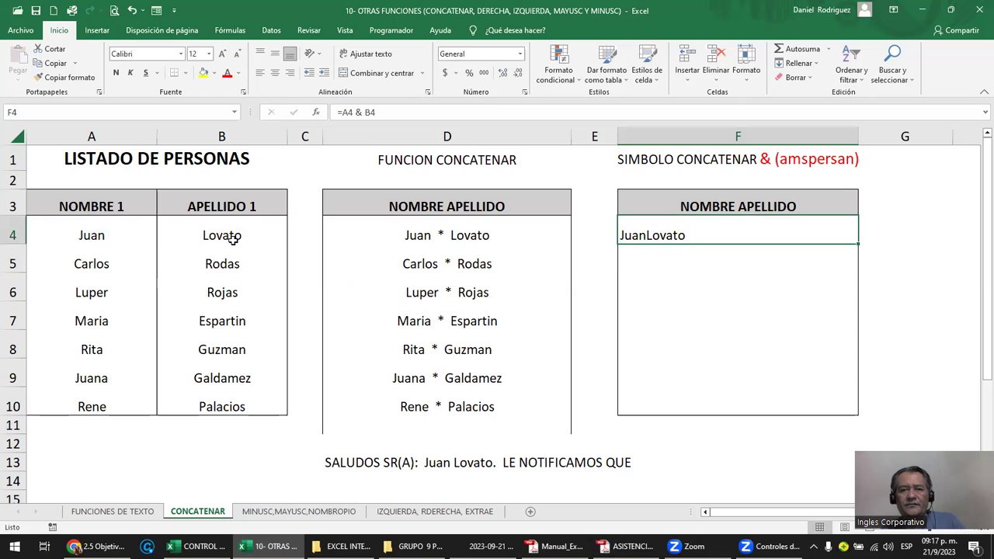
key("F2")
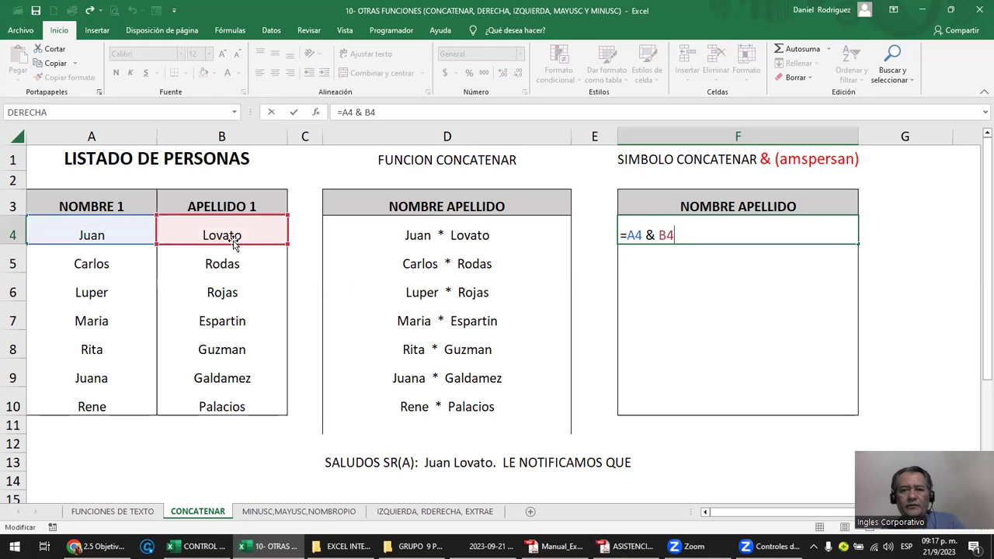
type("\"")
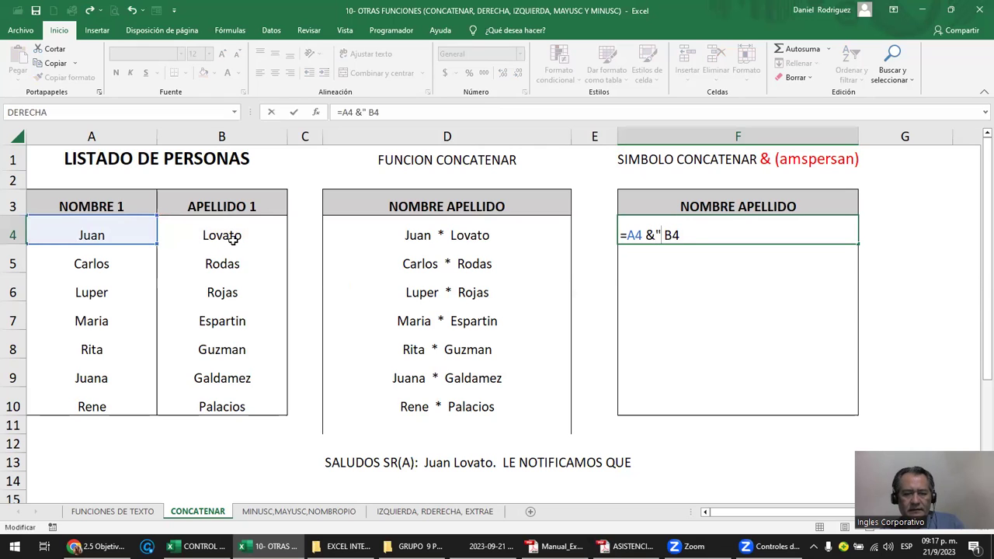
type(" \" ")
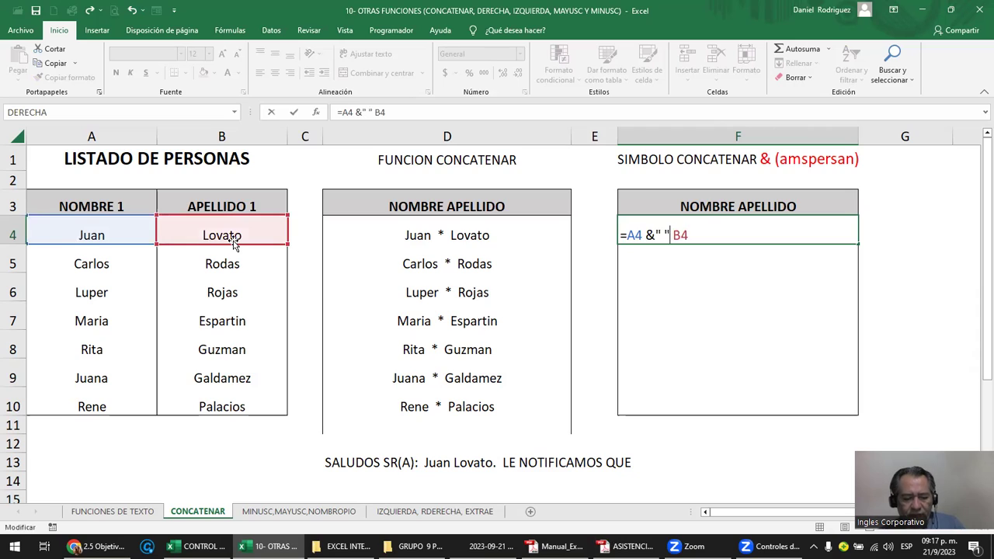
type("&")
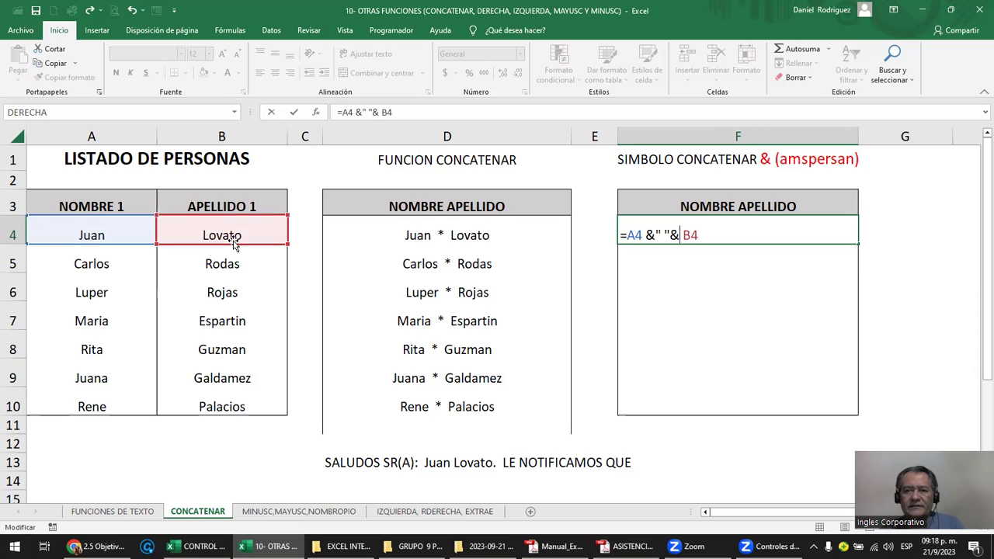
key("Return")
Put an asterisk in F4's separator so it reads =A4 &" * "& B4.
key("Up")
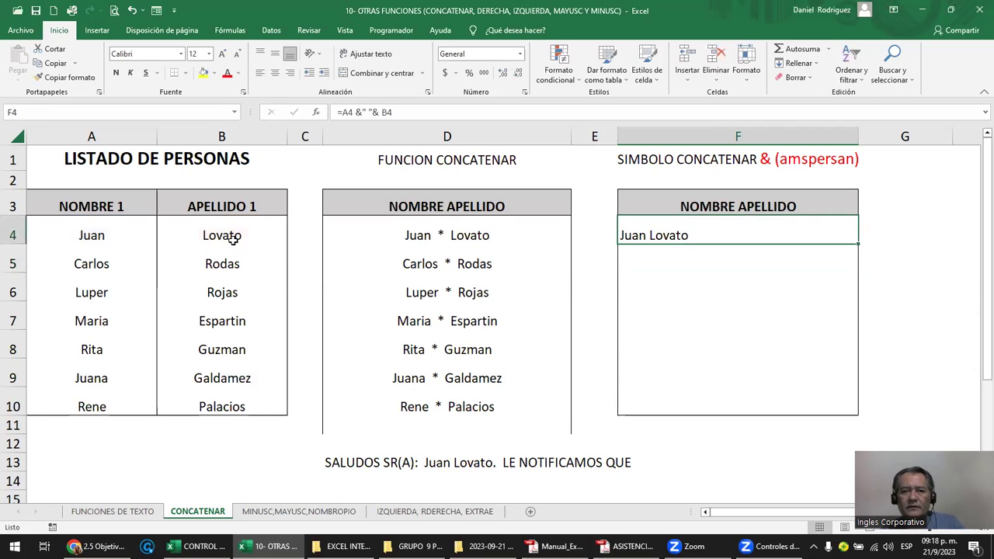
key("F2")
key("Left")
key("Left")
key("Left")
key("Left")
key("Left")
key("Left")
type("*")
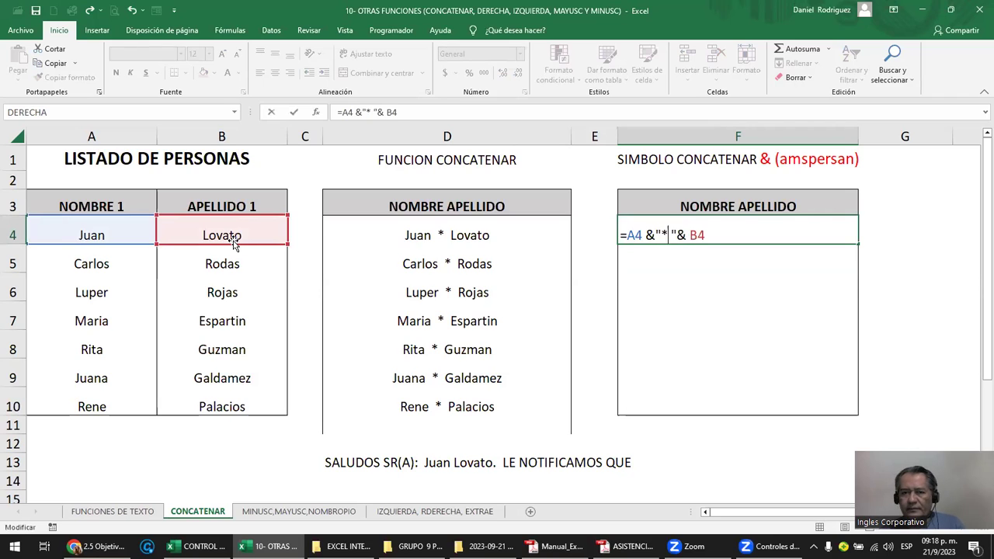
key("Delete")
key("Left")
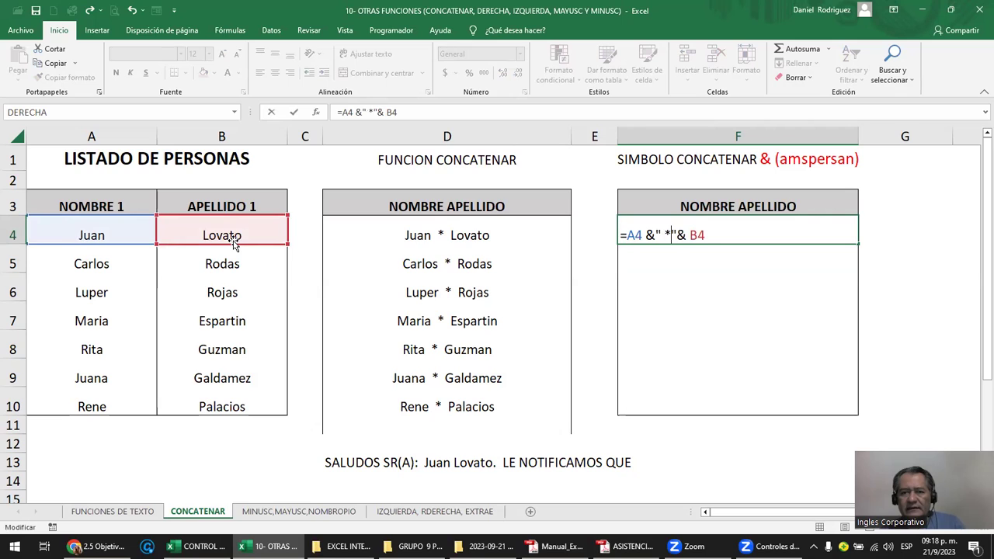
key("Return")
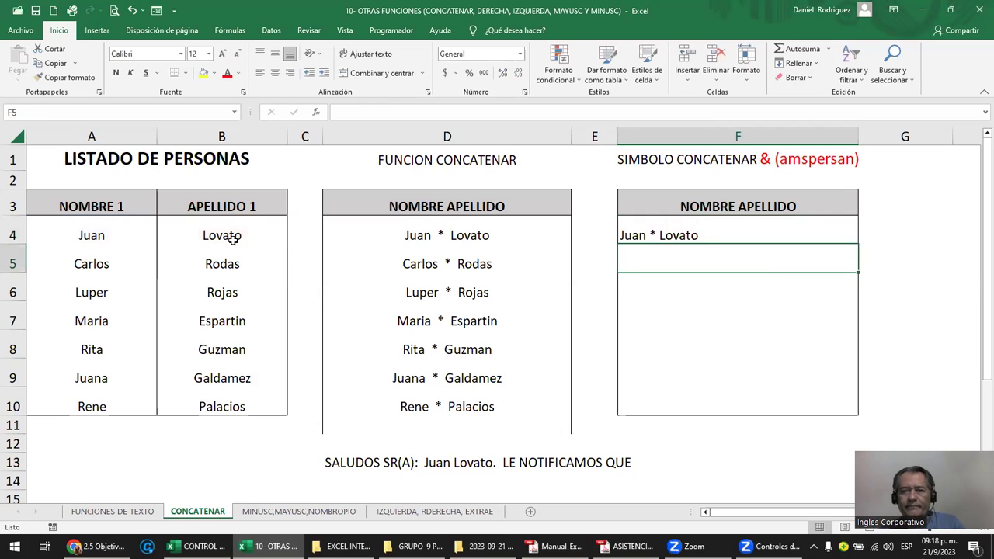
left_click(771, 236)
double_click(770, 236)
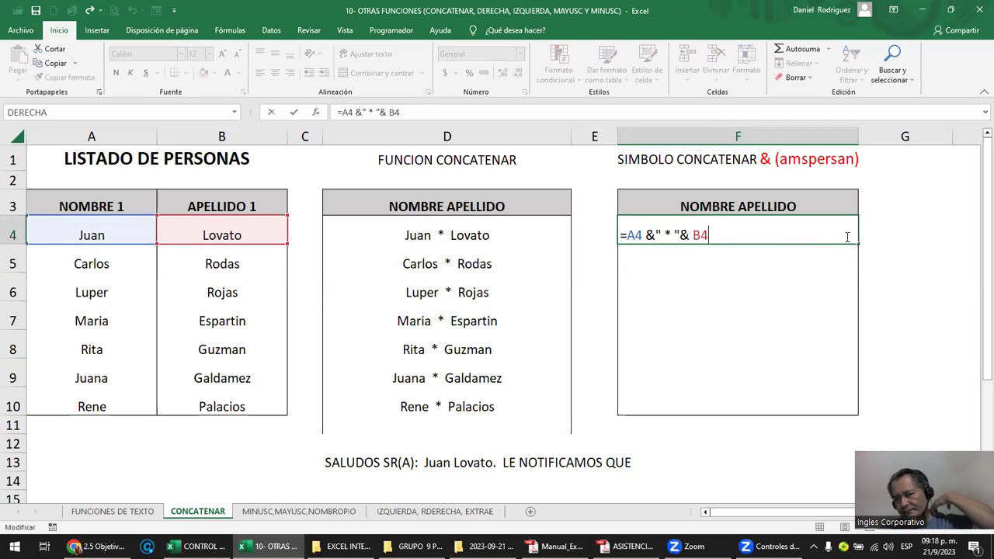
key("Escape")
Fill F4's formula down to F10 and widen column E.
left_click_drag(860, 244, 847, 417)
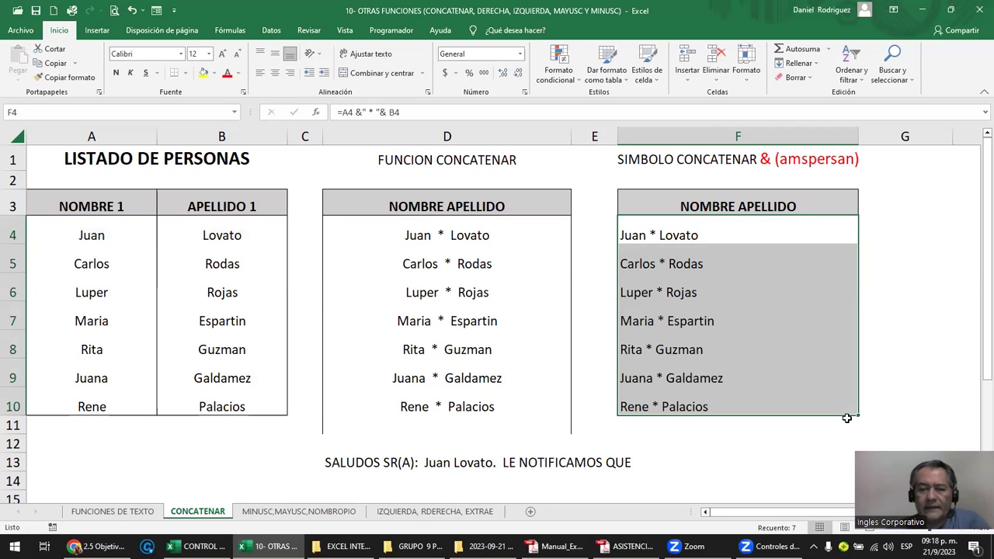
double_click(382, 464)
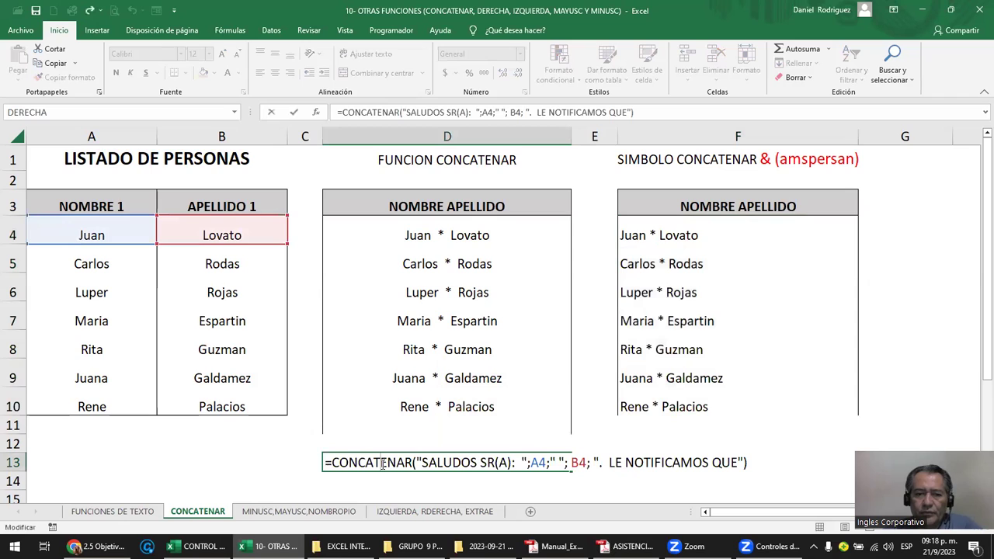
key("Escape")
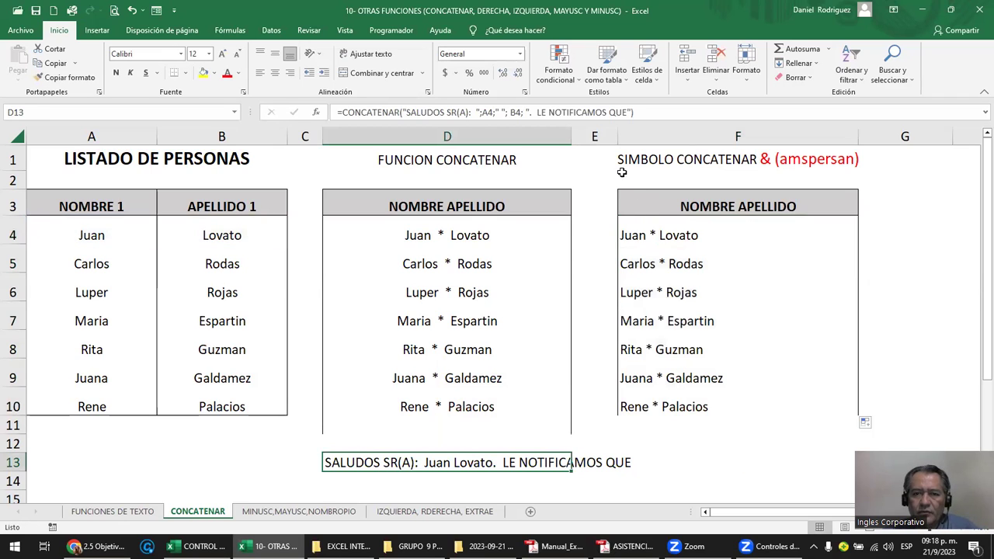
left_click_drag(618, 137, 684, 136)
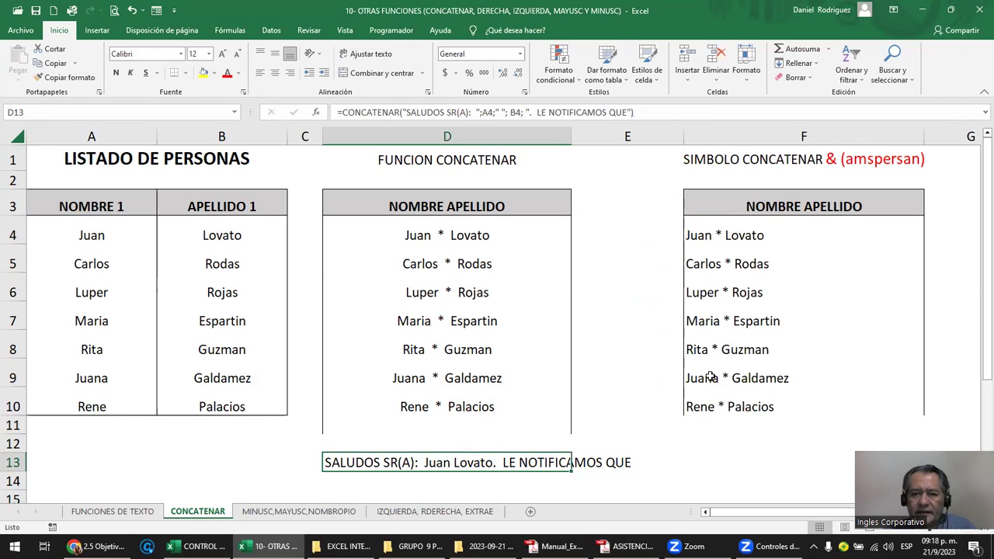
Copy the D13 greeting formula into F13 and start deleting its CONCATENAR name.
left_click(713, 460)
key("Right")
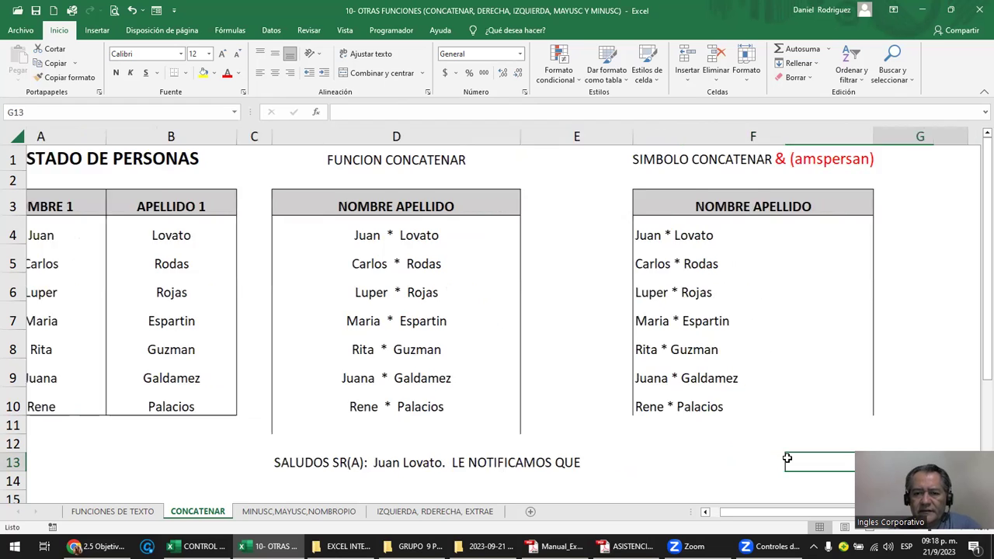
key("Left")
key("Left")
key("Left")
key("Left")
key("Right")
key("Right")
key("Right")
type("=CONCATENAR(\"SALUDOS SR(A):  \";C4;\" \"; D4; \".  LE NOTIFICAMOS QUE\")")
key("F2")
key("Left")
key("Left")
key("Left")
key("Left")
key("Left")
key("Left")
key("Left")
key("Left")
key("Left")
key("Left")
key("Left")
key("Left")
key("Left")
key("Left")
key("Left")
key("Left")
key("Left")
key("Left")
key("Delete")
key("Delete")
key("Delete")
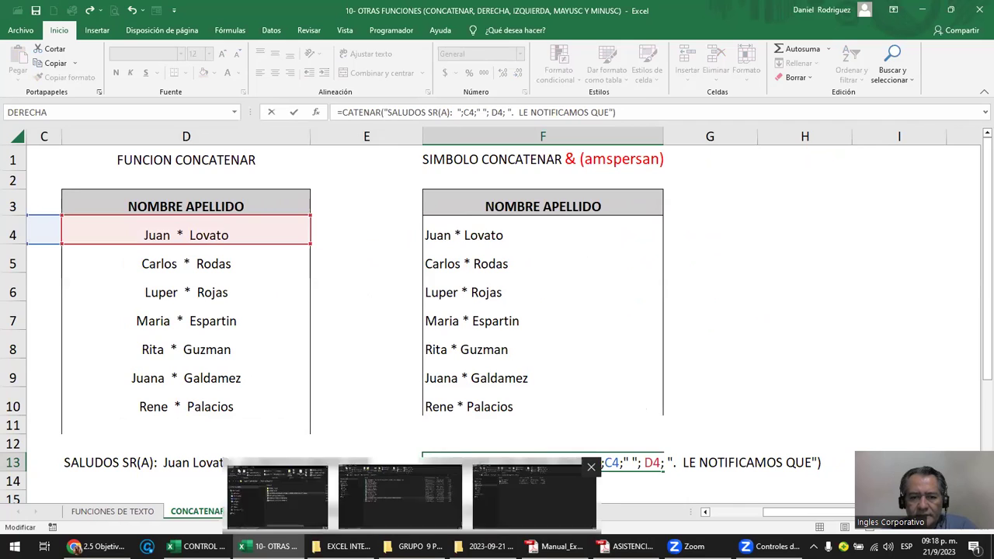
left_click(485, 546)
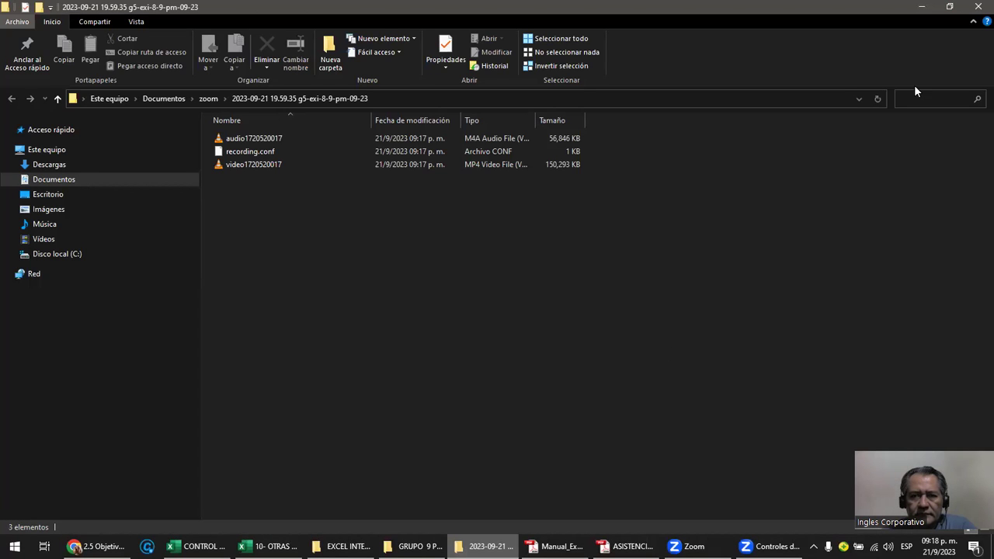
left_click(923, 7)
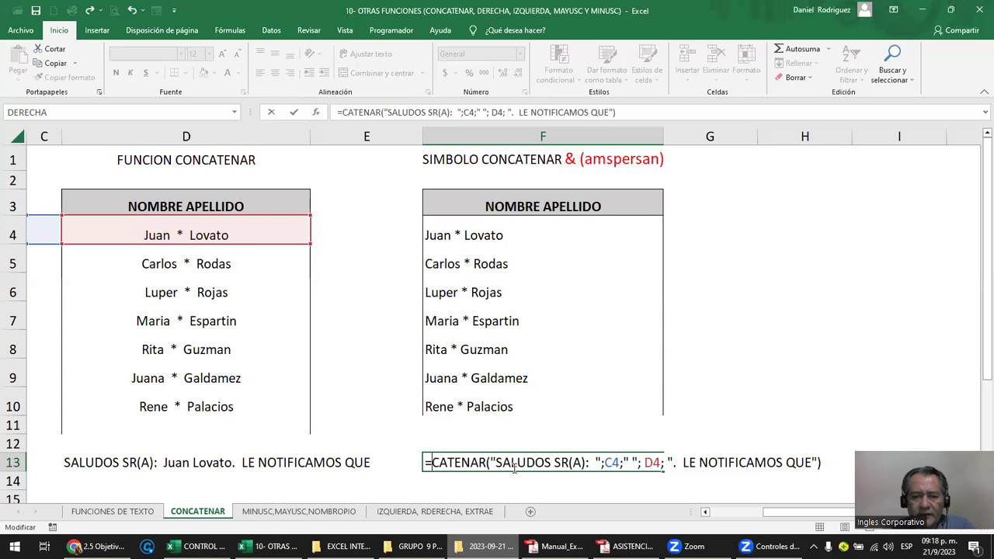
Trim F13's formula down to just the "SALUDOS SR(A): " greeting text.
key("Delete")
key("Delete")
key("Delete")
key("Delete")
key("Delete")
key("Delete")
key("Delete")
key("Delete")
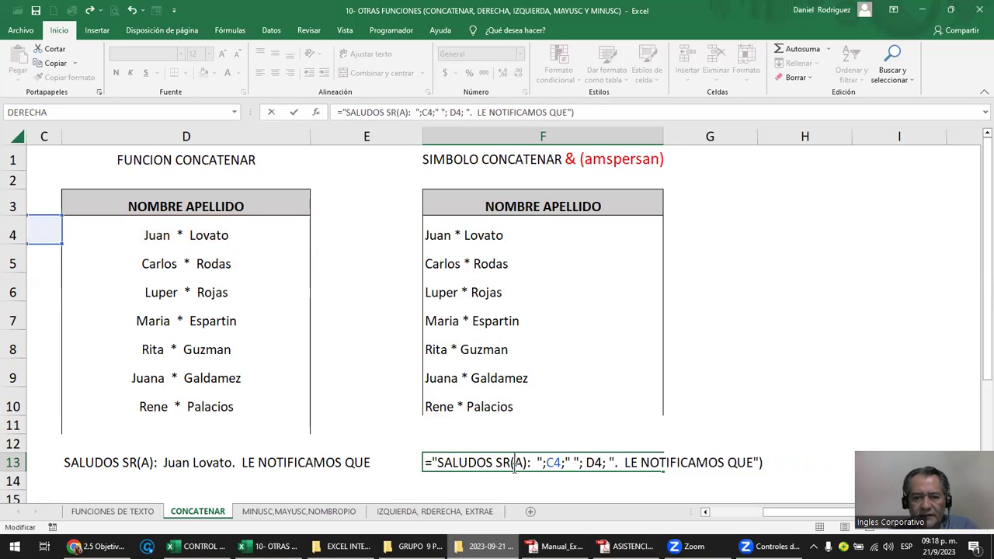
key("Right")
key("Right")
key("Right")
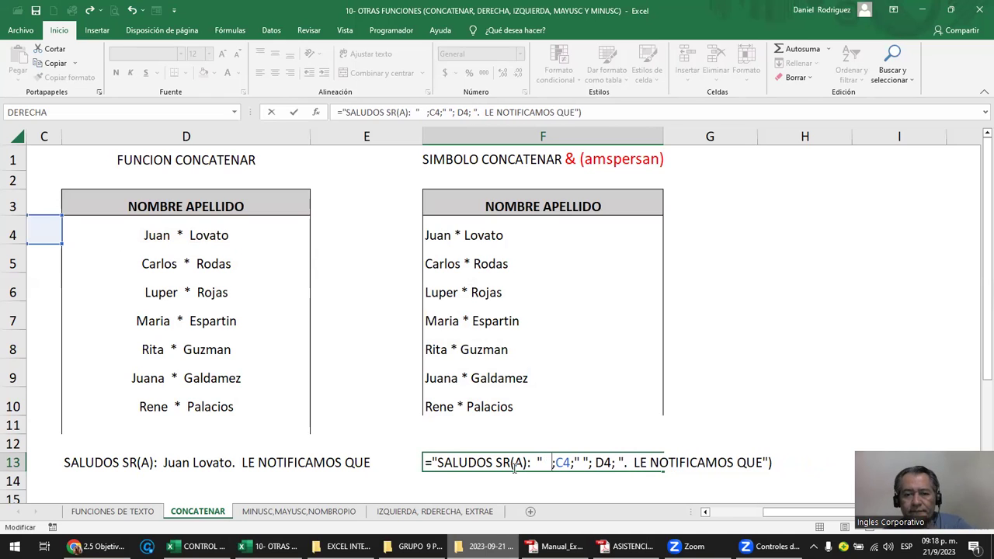
key("Delete")
key("Delete")
key("Delete")
key("Delete")
key("Delete")
key("Delete")
key("Delete")
key("Delete")
key("Delete")
key("Delete")
key("Delete")
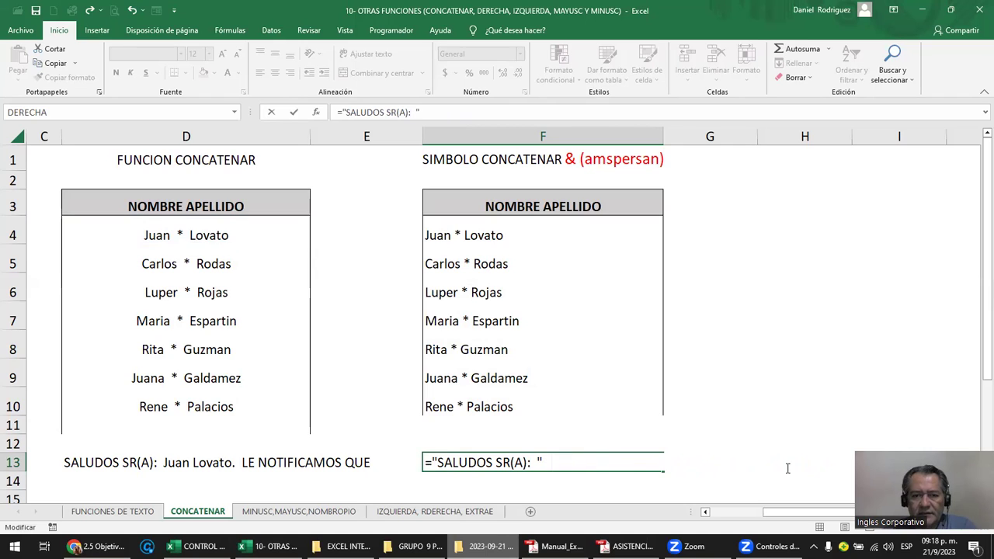
key("Return")
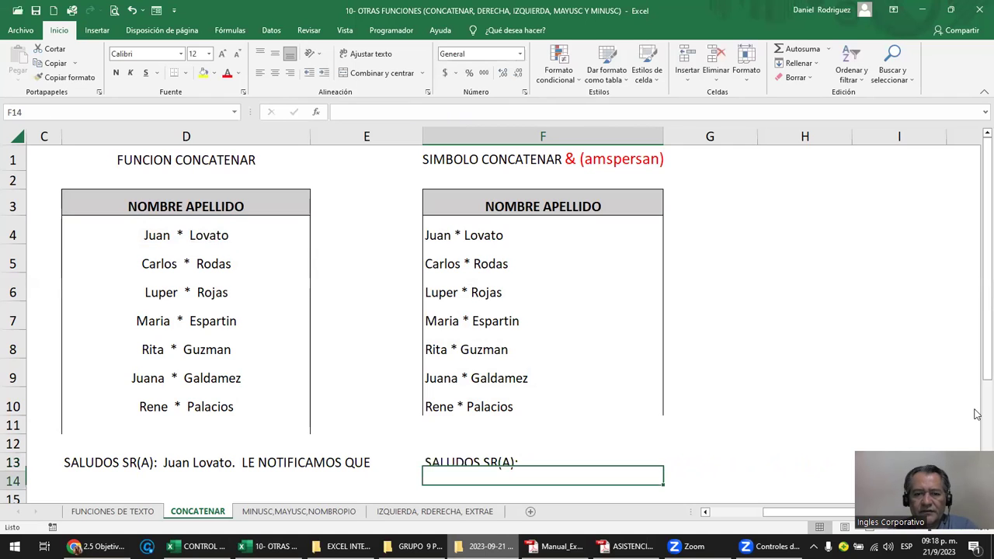
Append & A4 & B4 to the F13 greeting formula.
key("Up")
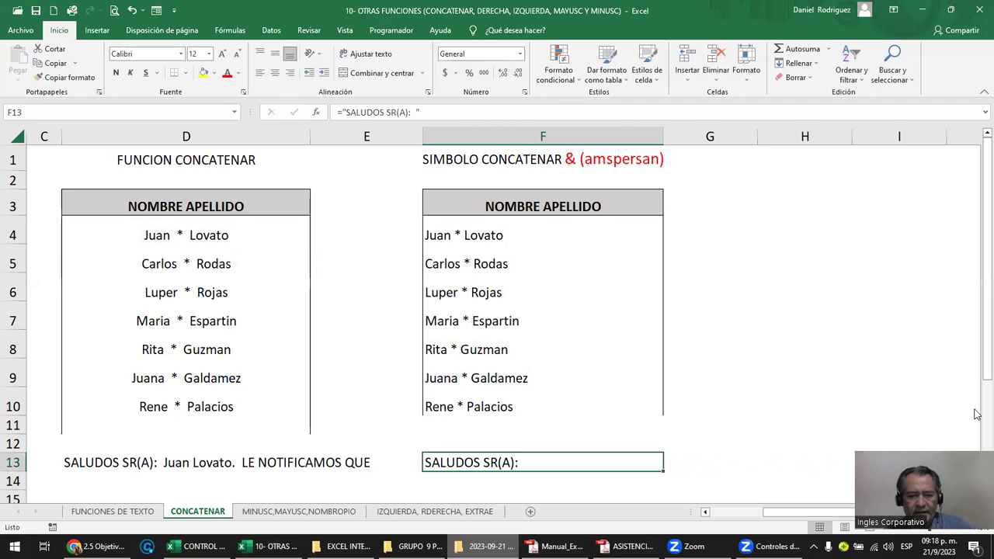
key("F2")
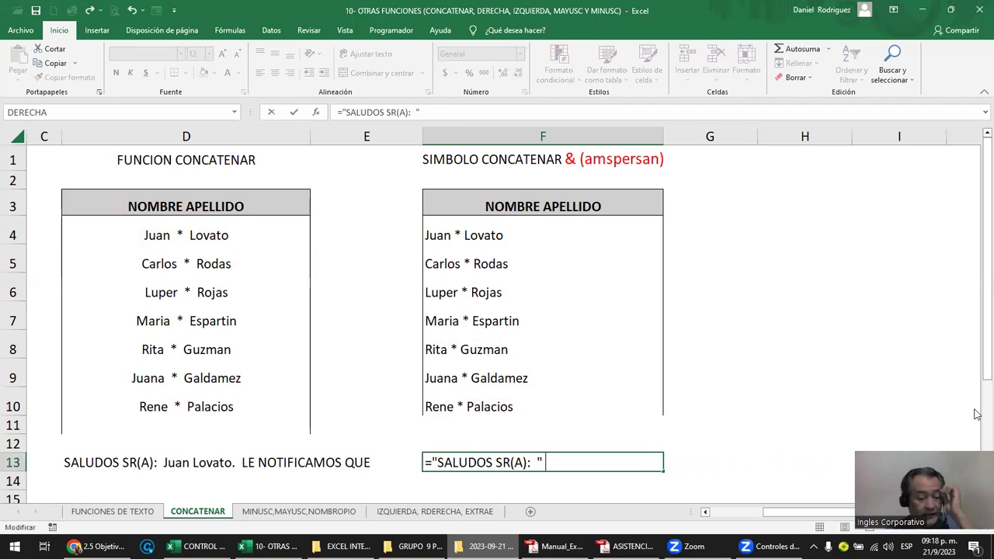
type("&")
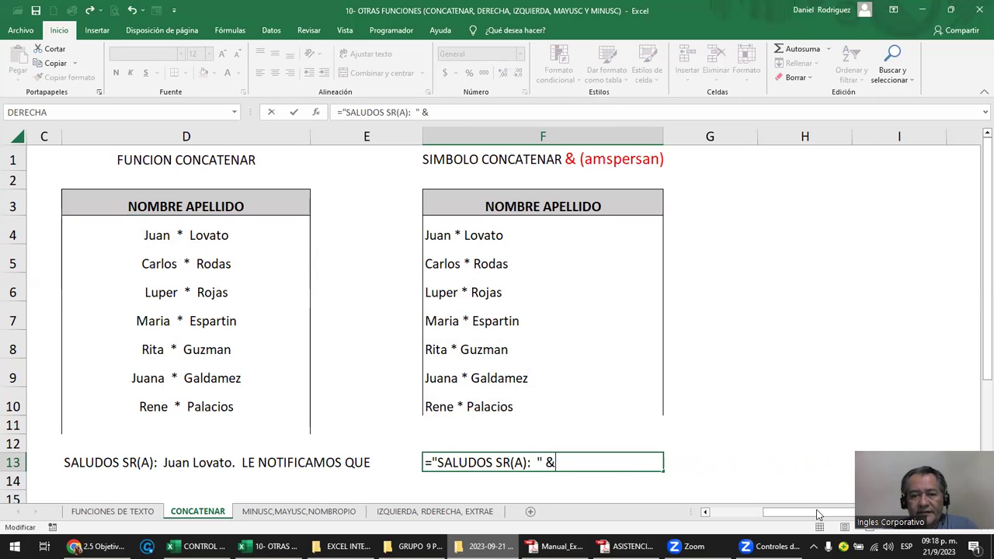
scroll(446, 366, "left", 2)
left_click(85, 235)
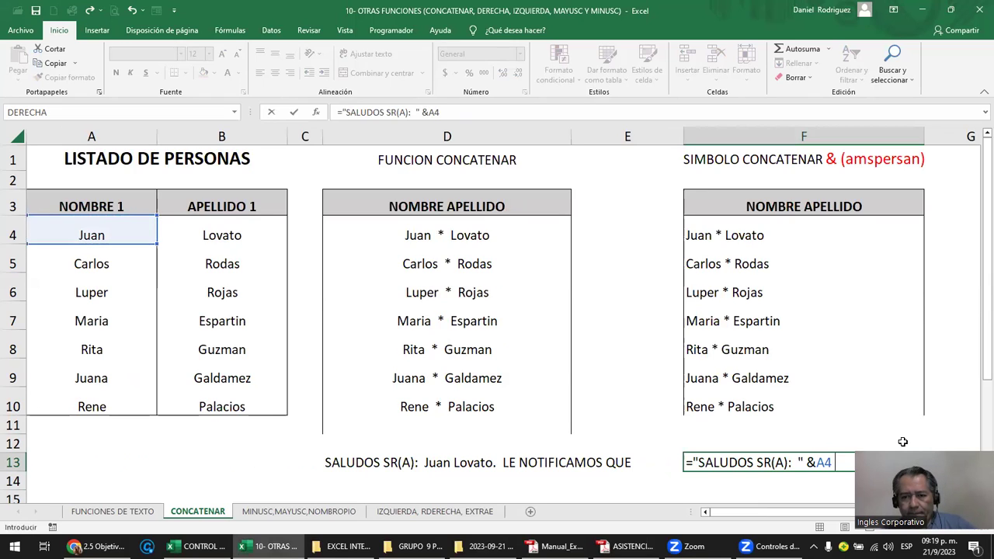
left_click(851, 464)
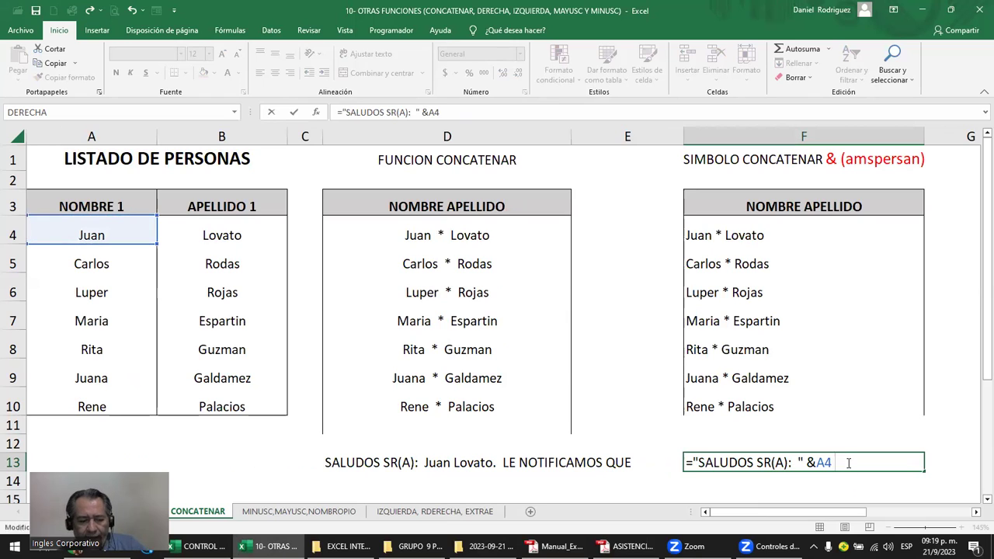
type("&")
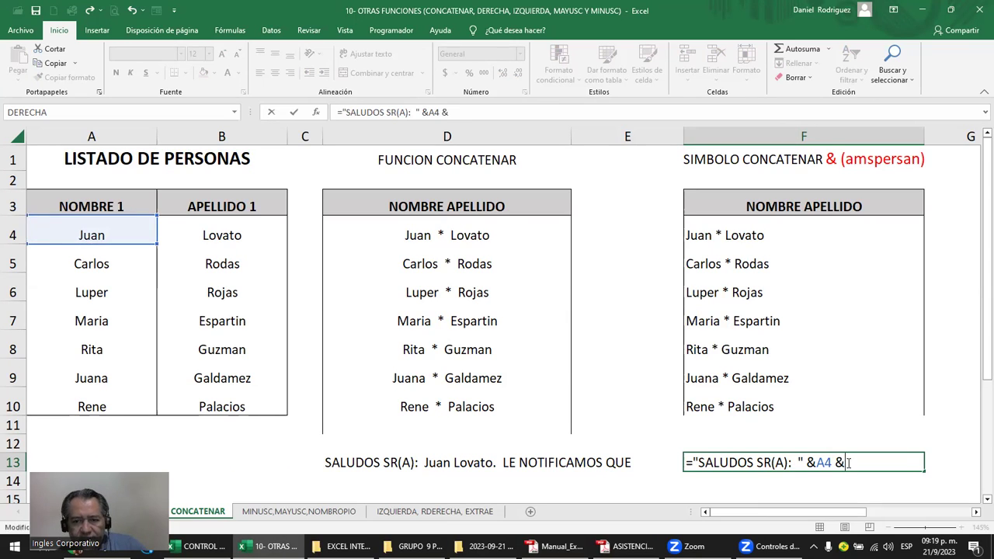
left_click(219, 241)
key("Return")
Insert a quoted space between A4 and B4 in F13's formula.
key("Up")
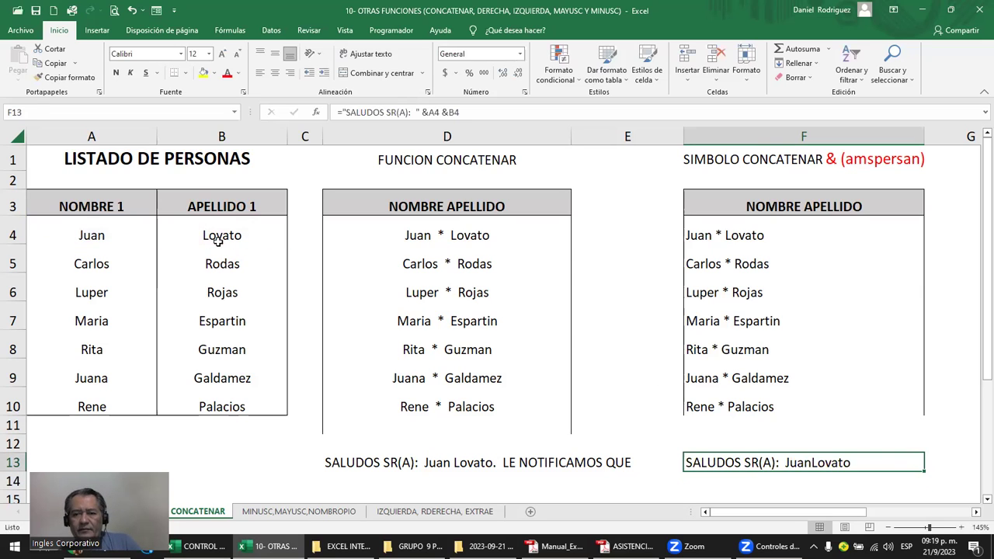
key("F2")
key("Left")
key("Left")
key("Left")
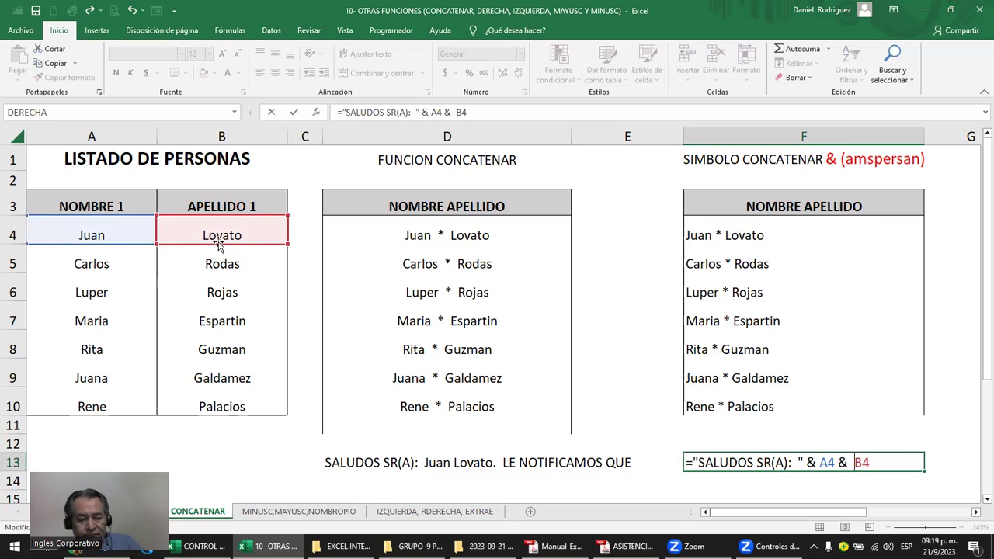
type("&")
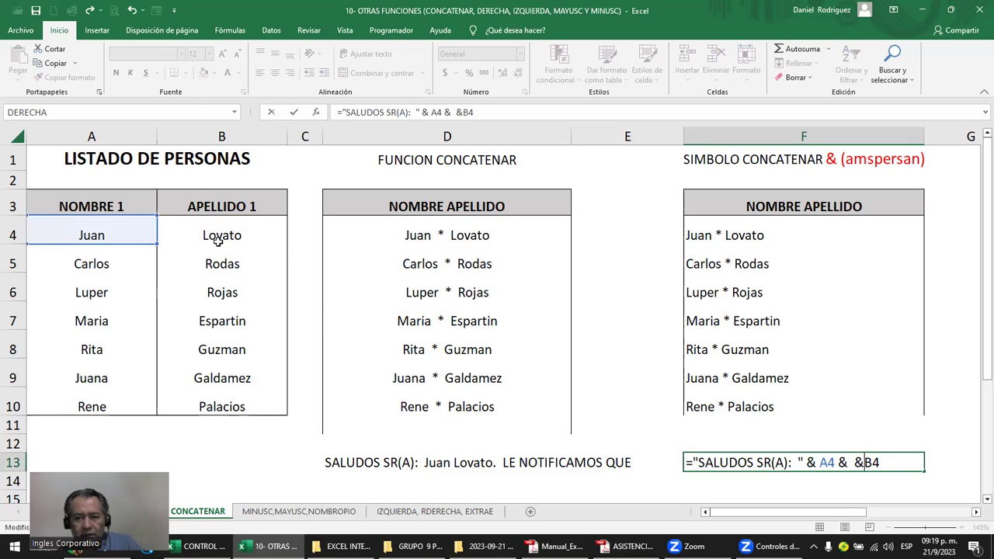
key("Left")
type("\" \"")
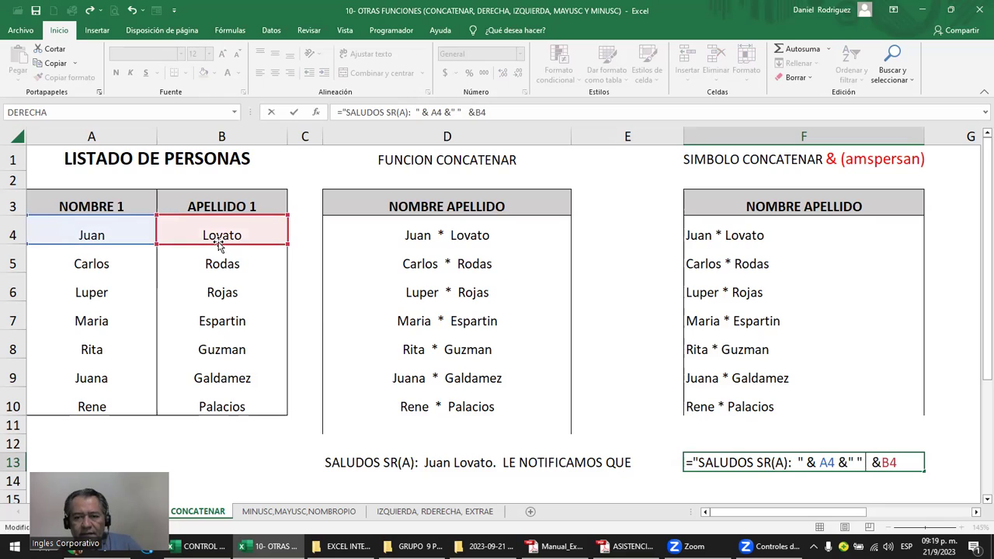
left_click_drag(694, 462, 835, 458)
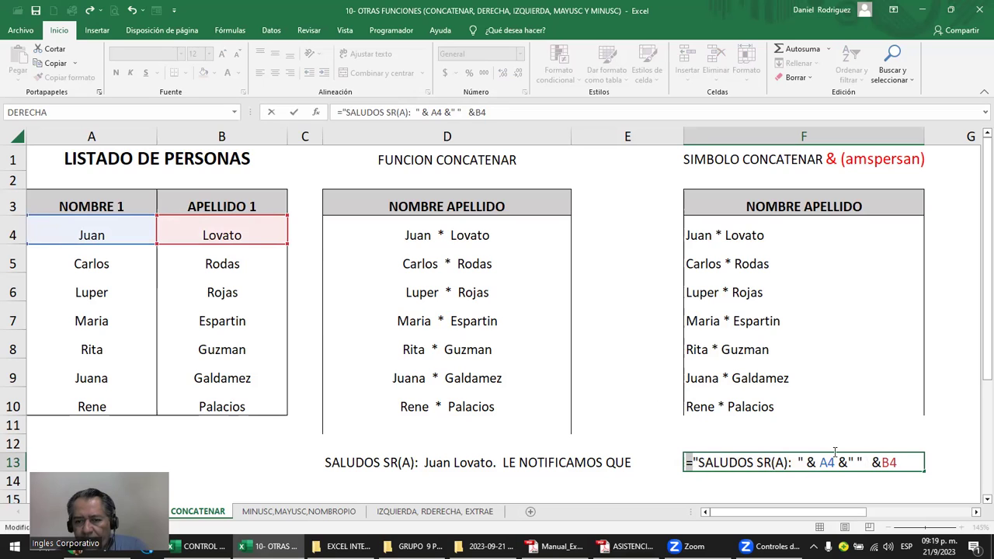
left_click_drag(835, 459, 900, 458)
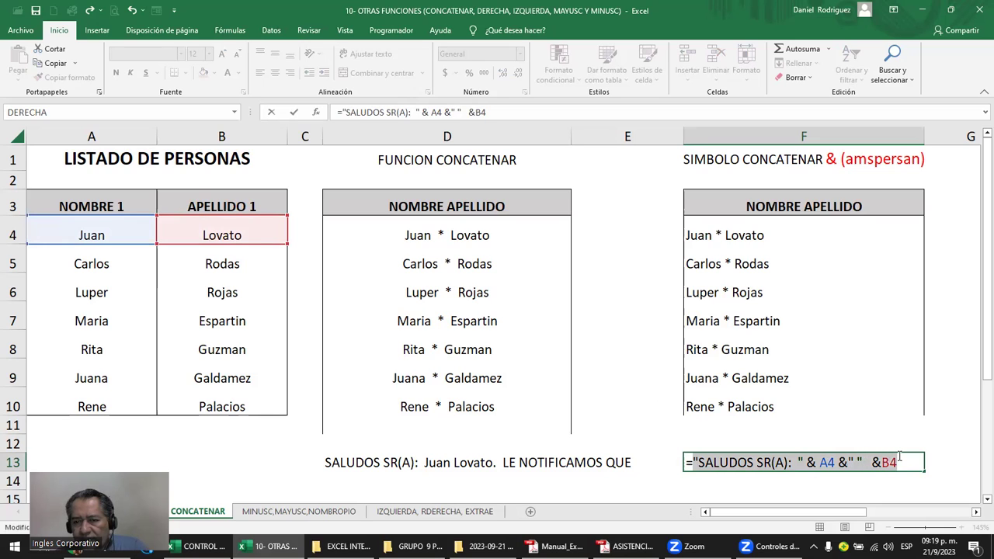
key("Return")
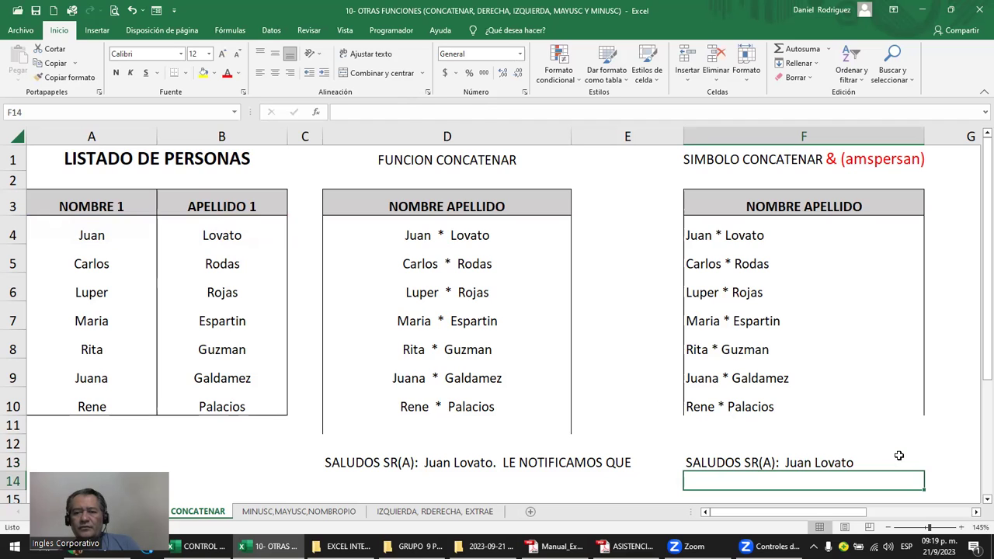
Append &"le notificamos que:" to the F13 greeting formula.
left_click(899, 456)
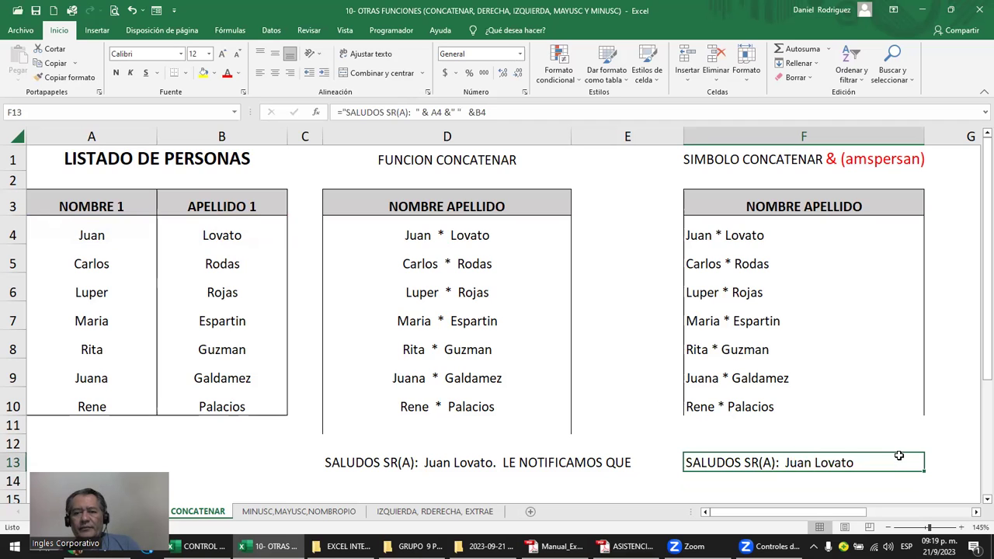
double_click(899, 456)
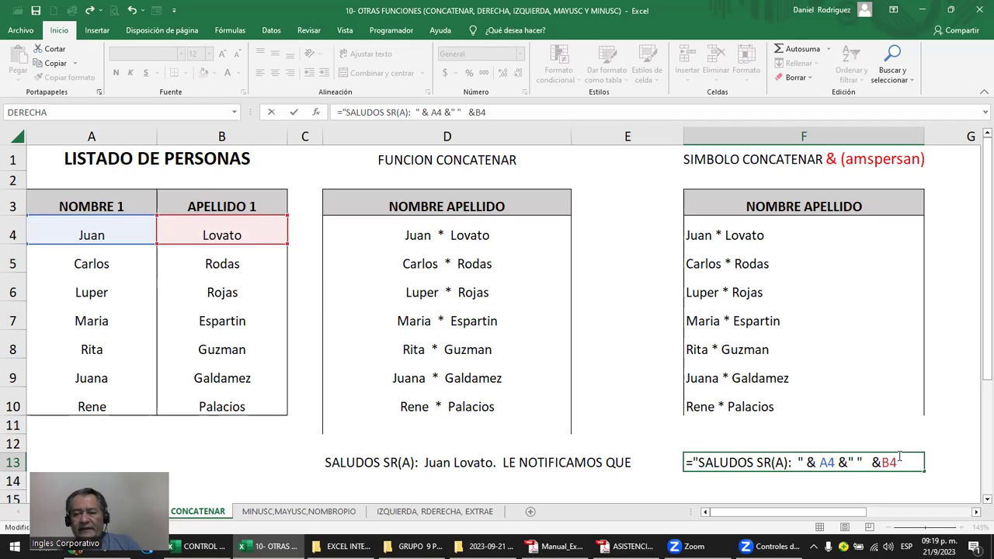
type("&\"")
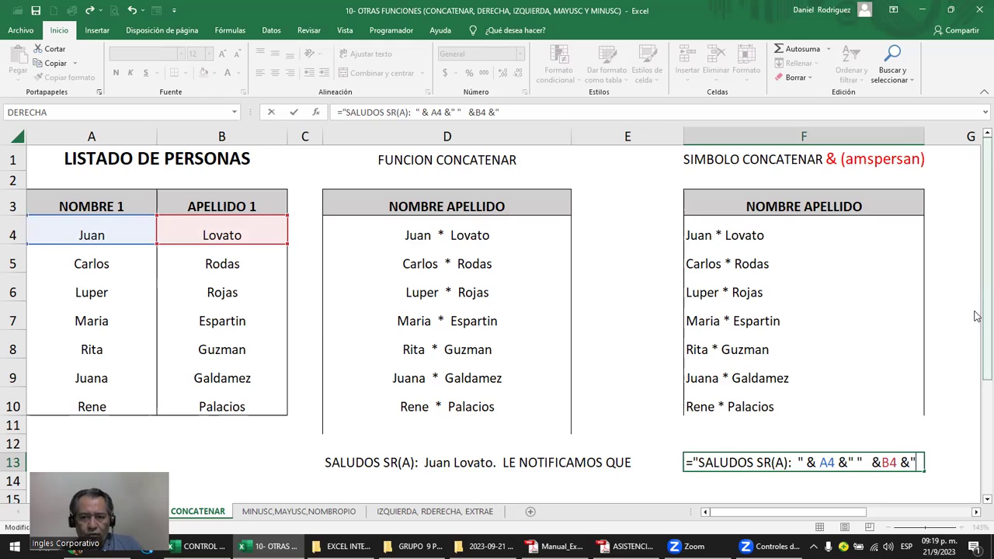
type("le notificamos ")
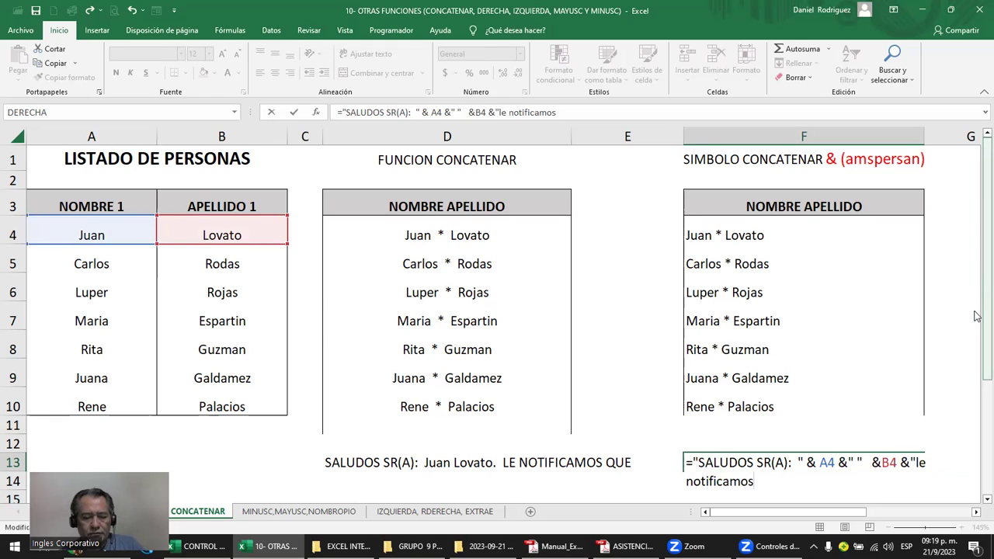
type("que:\"")
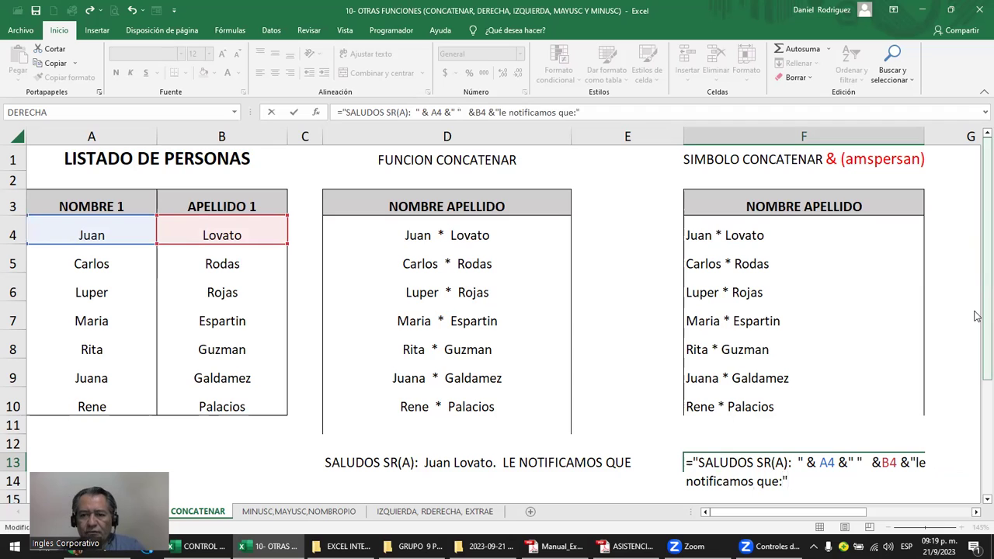
key("Return")
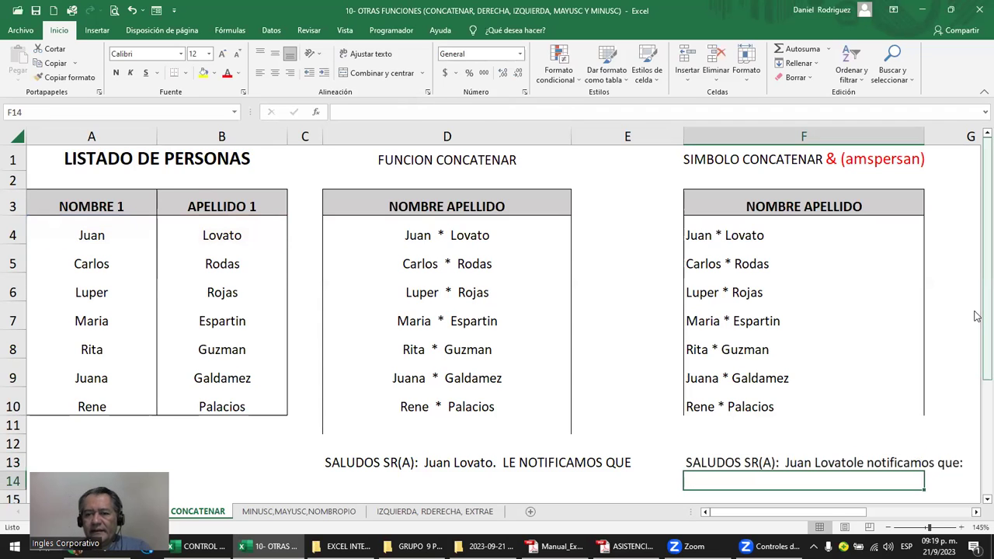
Capitalise the appended text in F13 to "Le notificamos que".
key("Up")
key("F2")
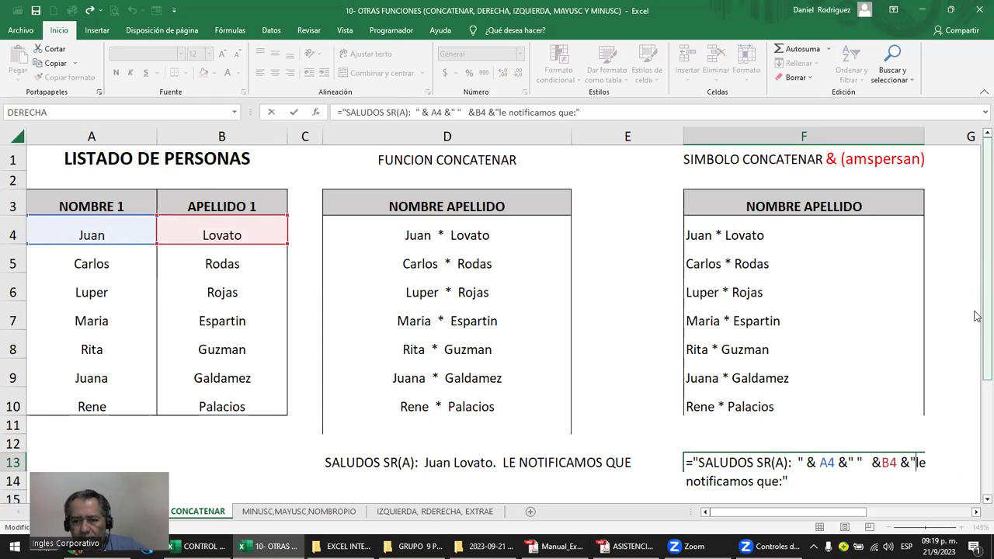
key("shift+Right")
type("L")
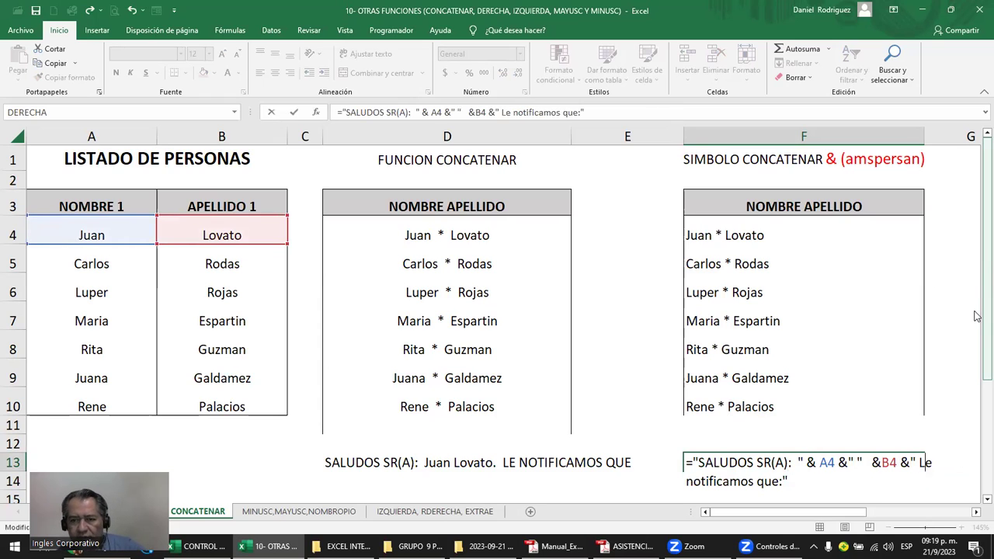
key("Return")
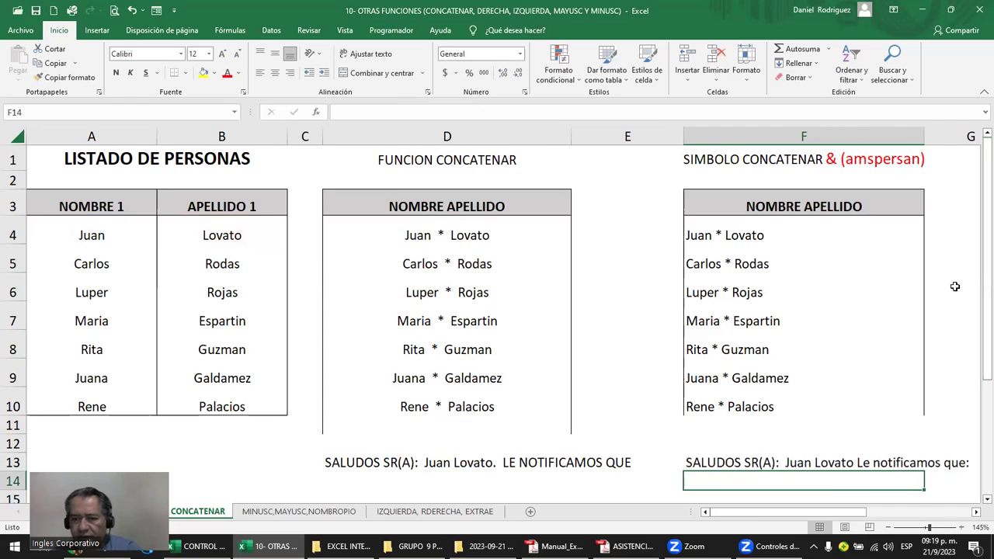
key("Right")
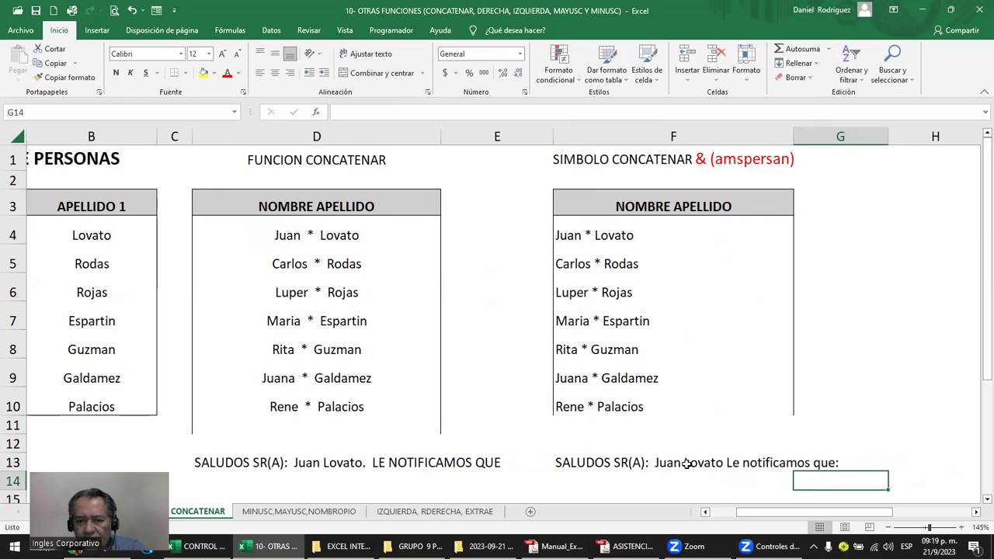
double_click(585, 463)
left_click(784, 463)
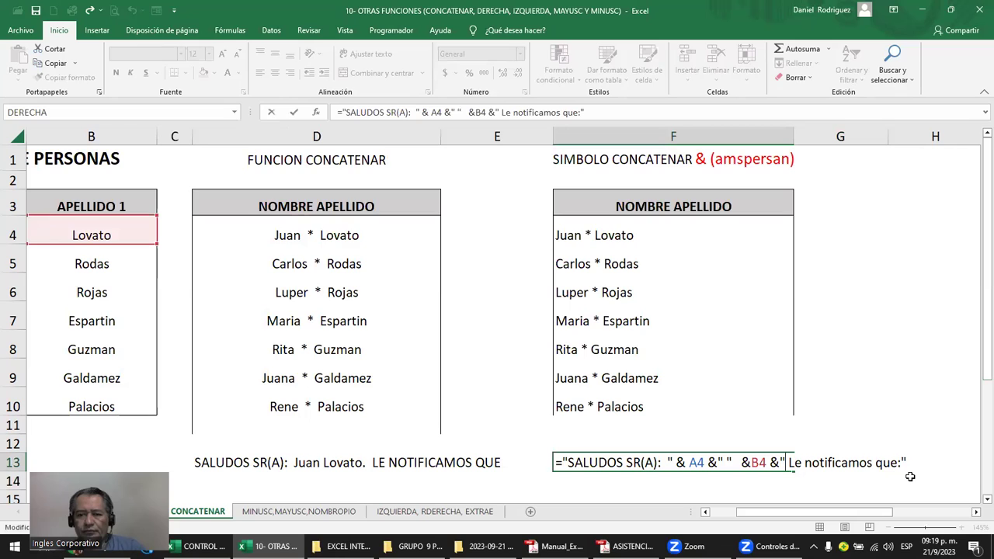
type(":")
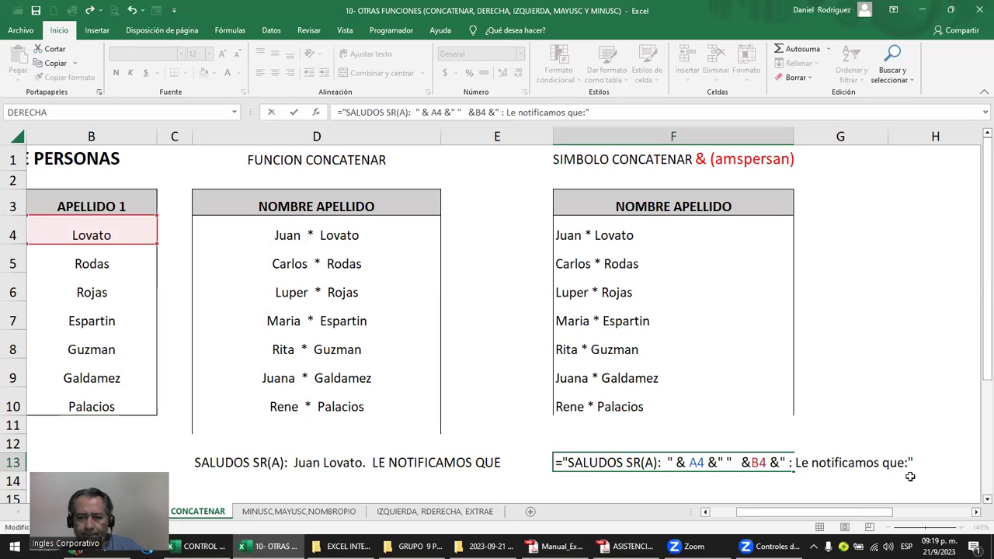
key("BackSpace")
key("Delete")
type(".")
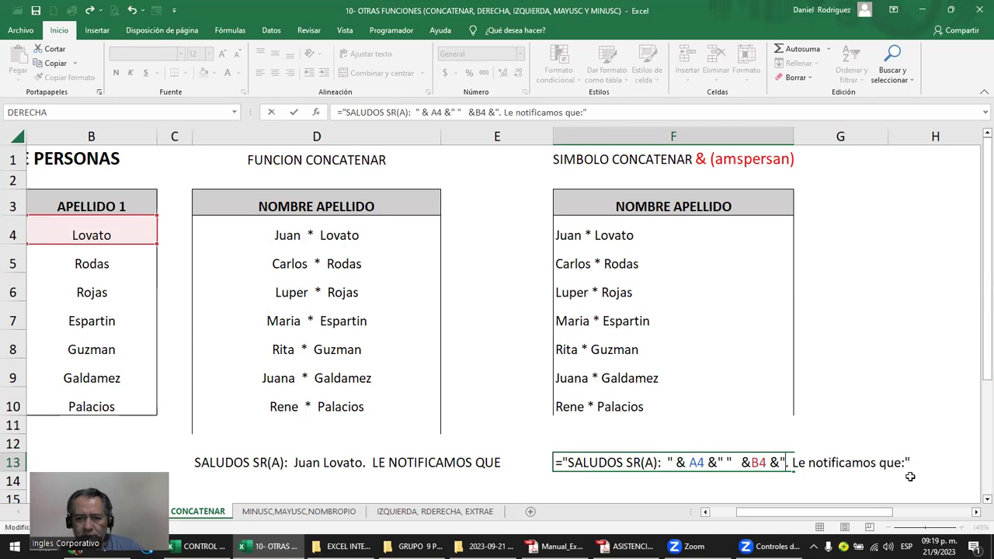
key("BackSpace")
key("Return")
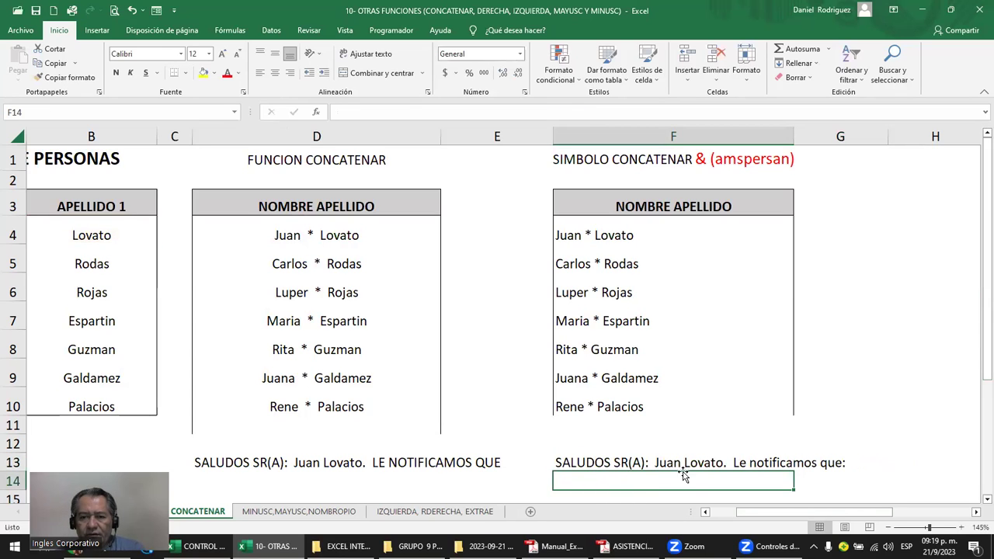
left_click(458, 462)
left_click(723, 459)
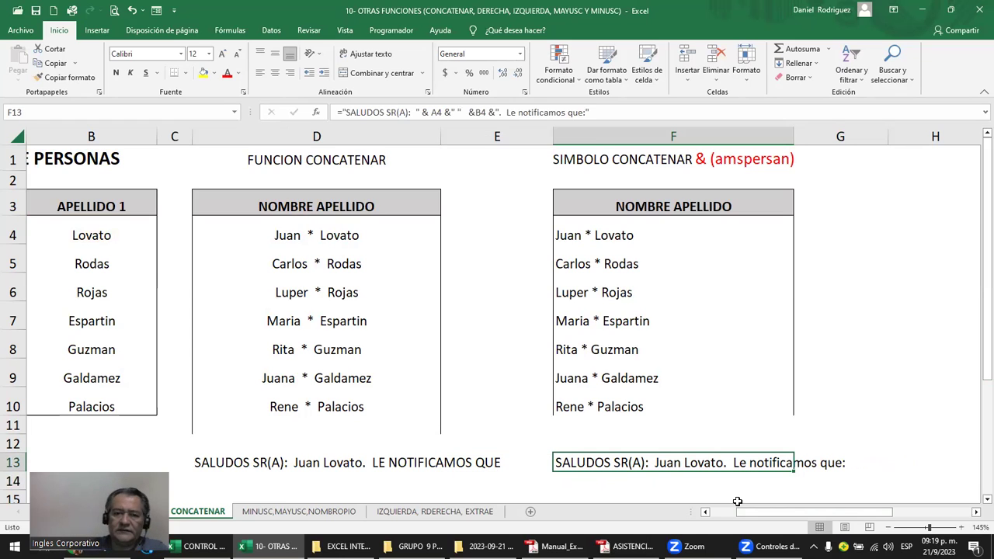
key("Left")
key("Left")
key("Left")
key("Left")
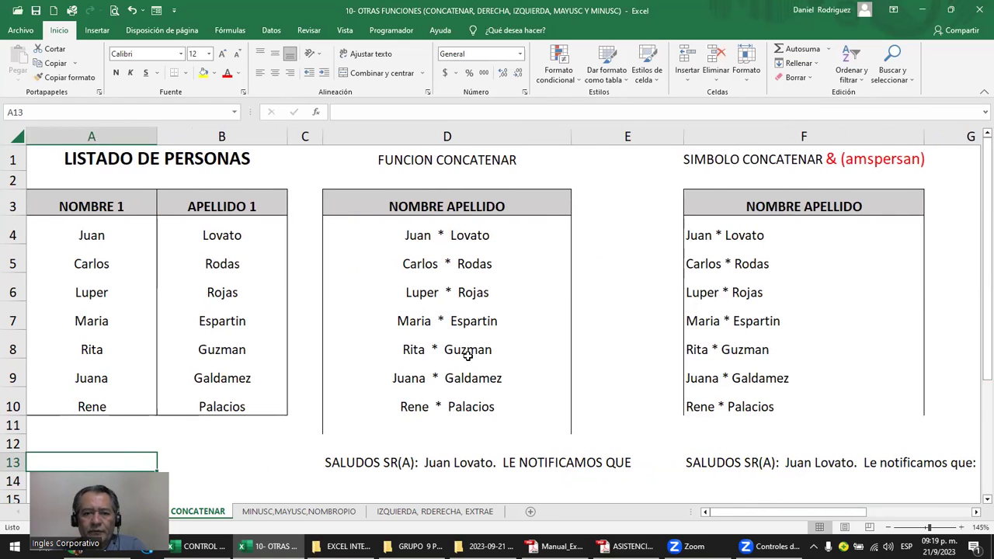
left_click(406, 467)
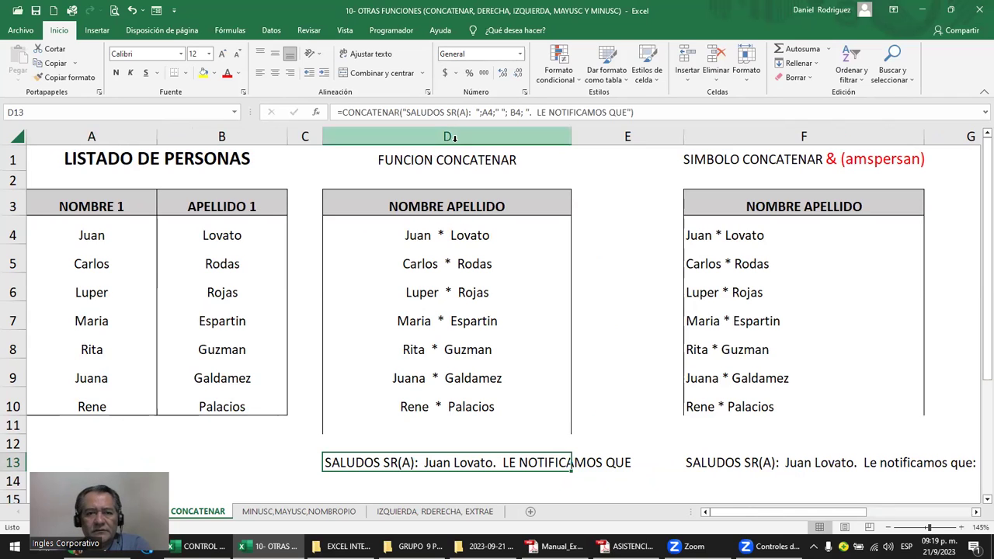
left_click(440, 160)
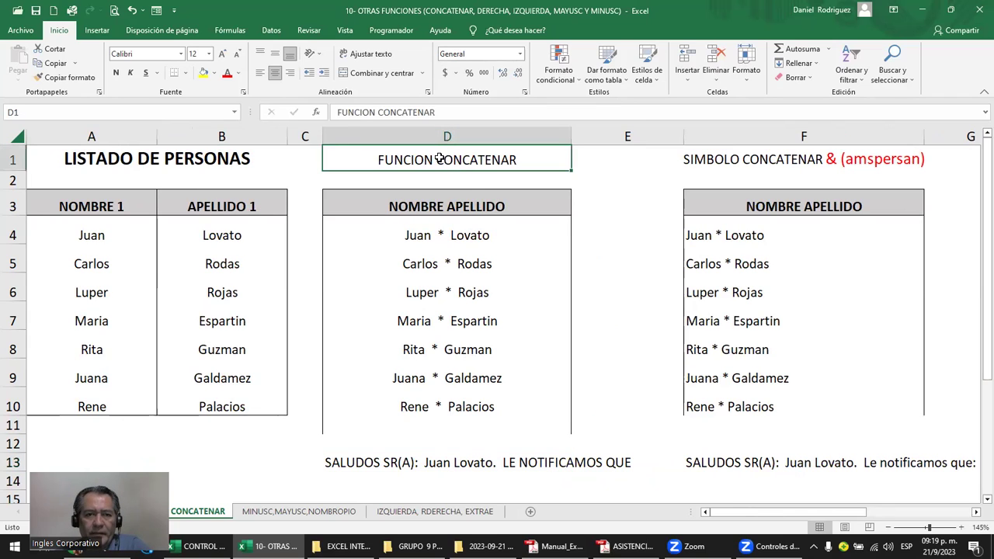
left_click(830, 164)
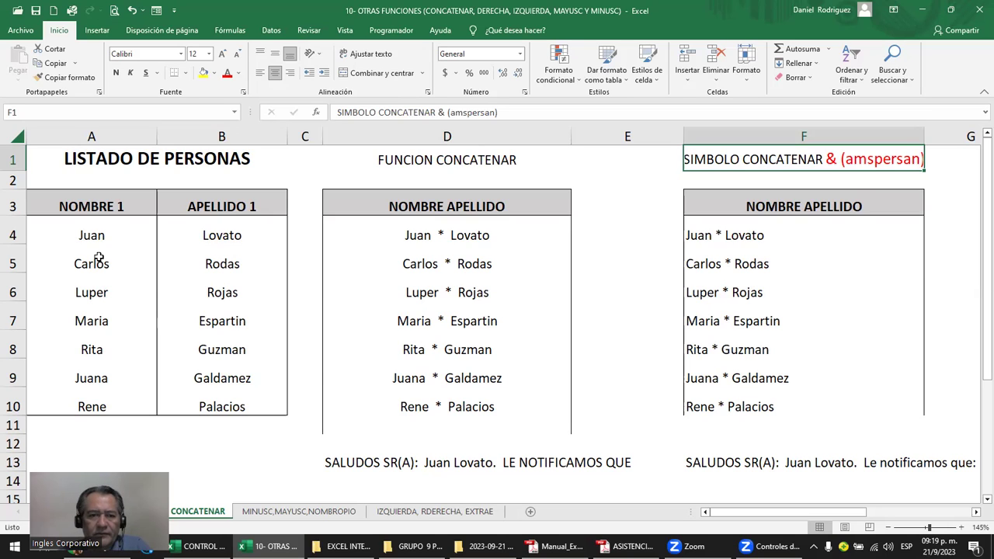
left_click(251, 458)
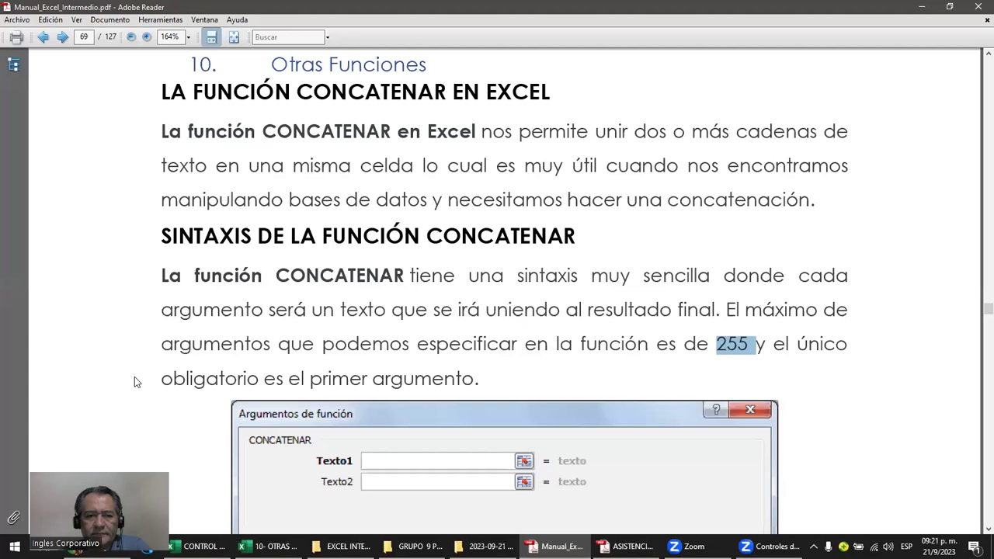
Read down to step 3 of the CONCATENAR manual, then return to the lesson in Chrome.
scroll(282, 384, "down", 3)
scroll(282, 384, "down", 3)
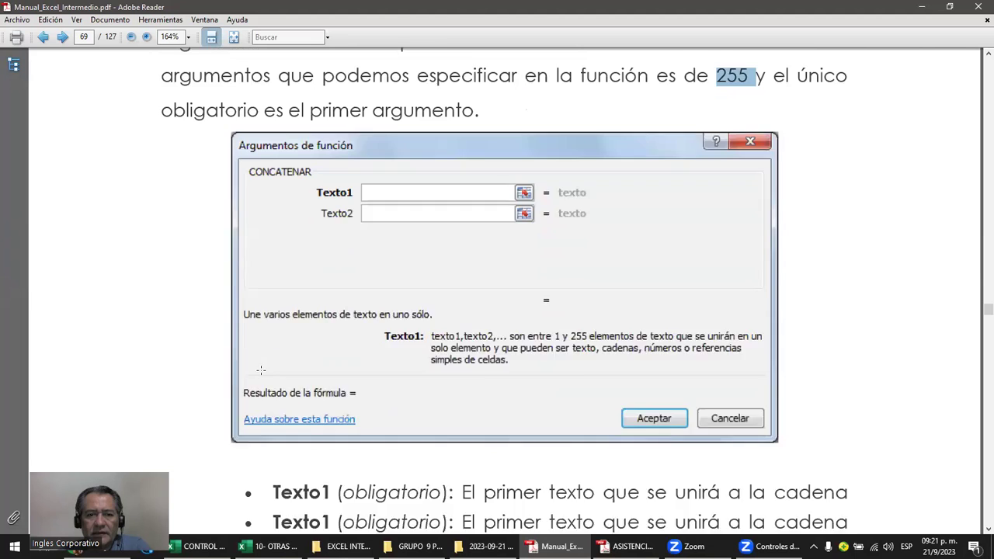
scroll(282, 385, "down", 3)
scroll(284, 382, "down", 4)
scroll(284, 381, "down", 3)
scroll(283, 382, "down", 1)
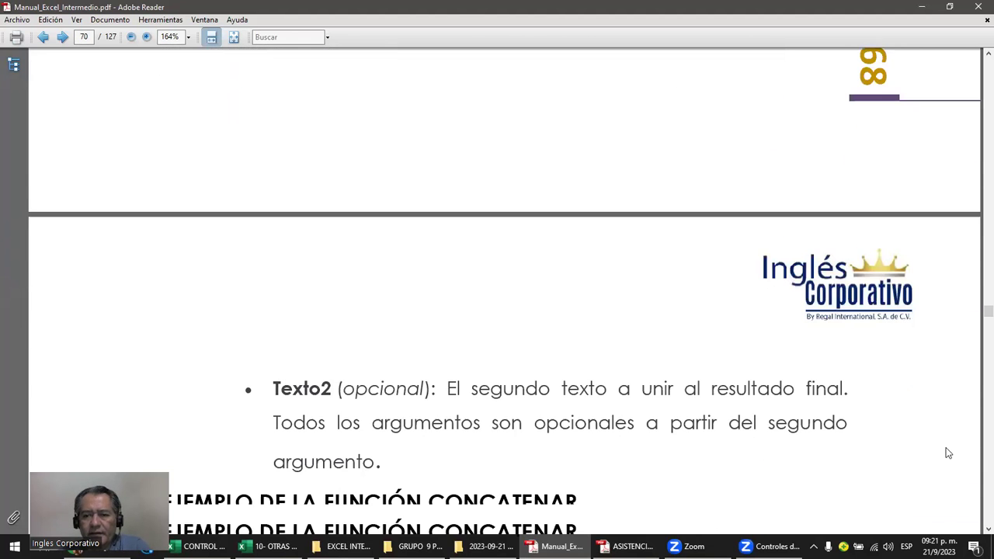
scroll(594, 366, "down", 5)
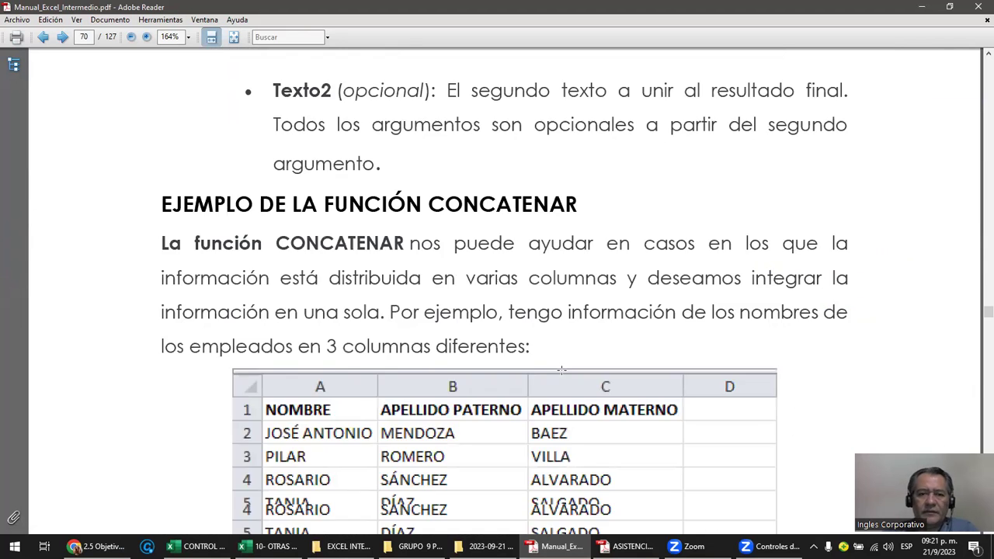
scroll(574, 369, "down", 3)
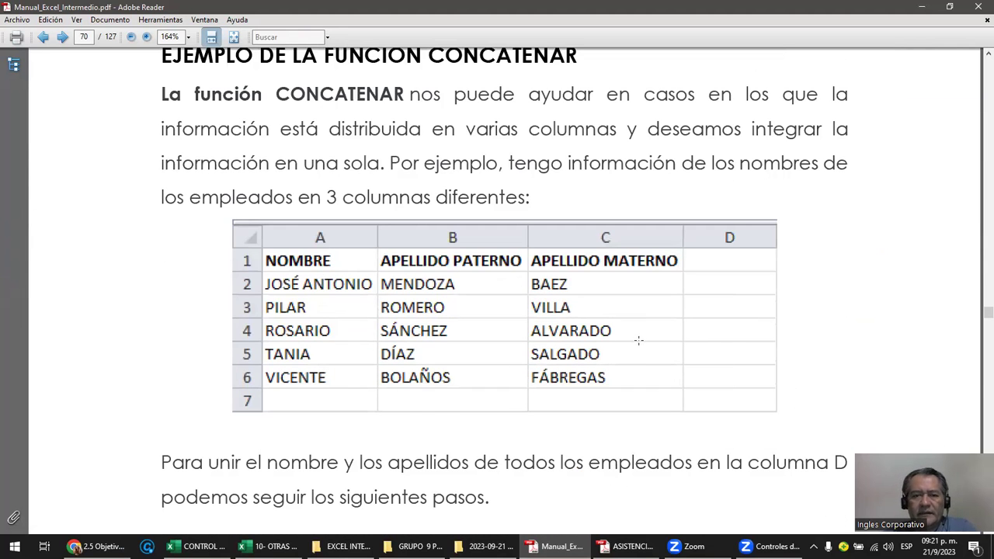
scroll(639, 339, "down", 4)
scroll(638, 345, "down", 4)
scroll(638, 345, "down", 2)
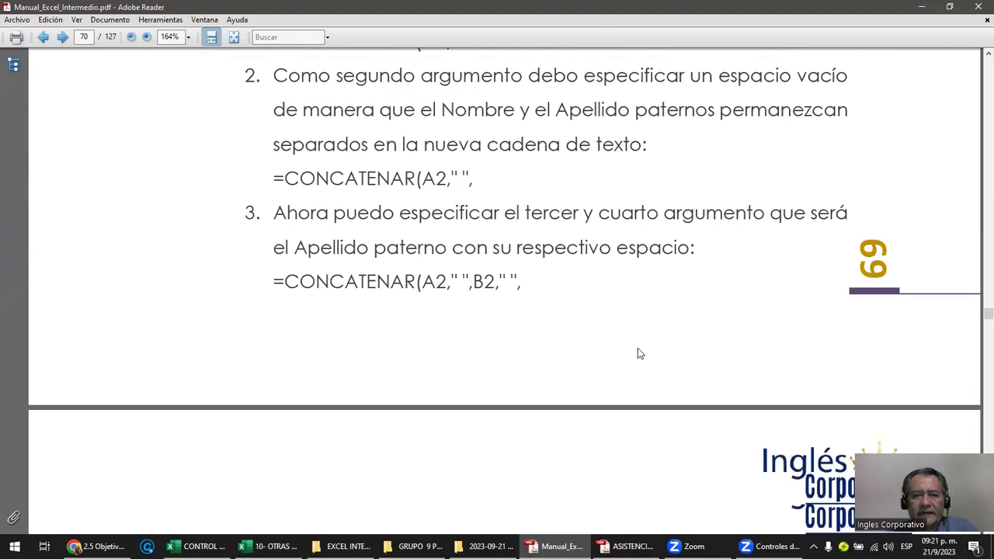
scroll(638, 354, "down", 2)
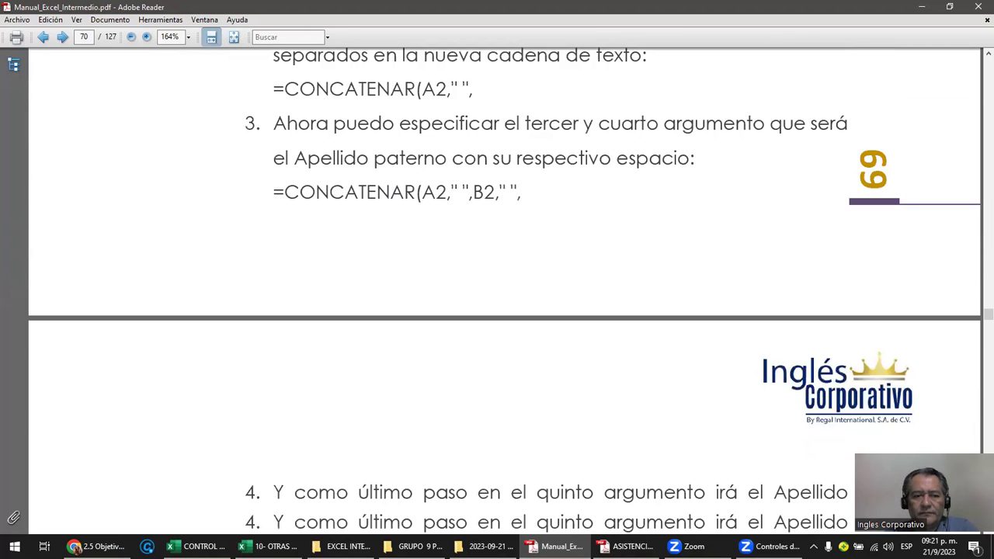
left_click(97, 546)
scroll(284, 335, "down", 4)
Scroll past the CONCATENAR steps and highlight IZQUIERDA in the section heading.
scroll(283, 336, "down", 3)
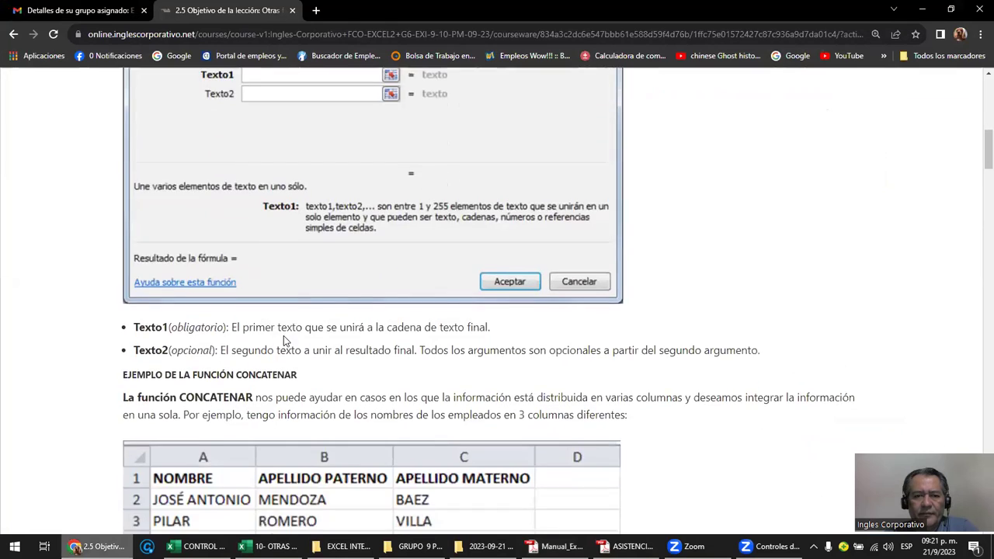
scroll(284, 336, "down", 3)
scroll(284, 336, "down", 3)
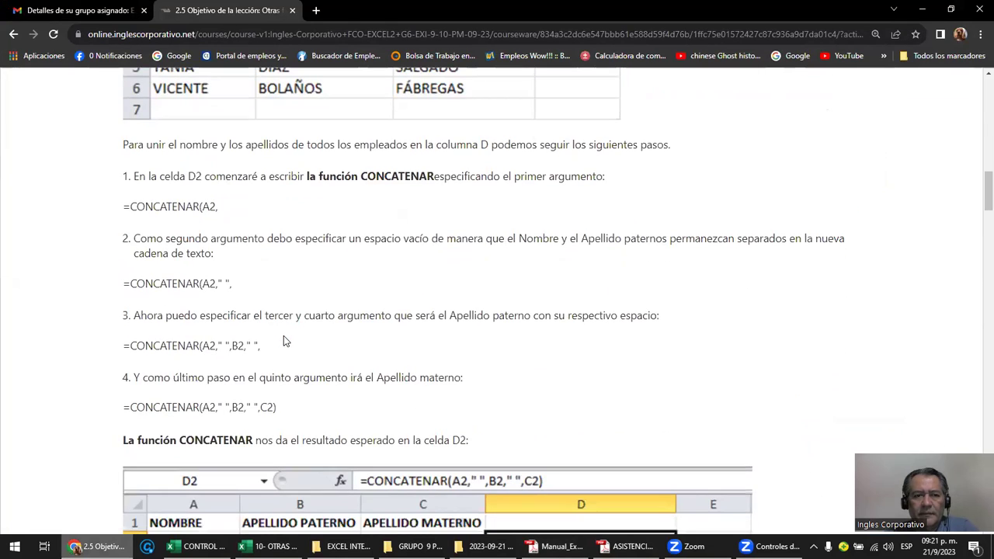
scroll(284, 338, "down", 2)
scroll(284, 338, "down", 2)
scroll(284, 338, "down", 1)
scroll(284, 335, "down", 5)
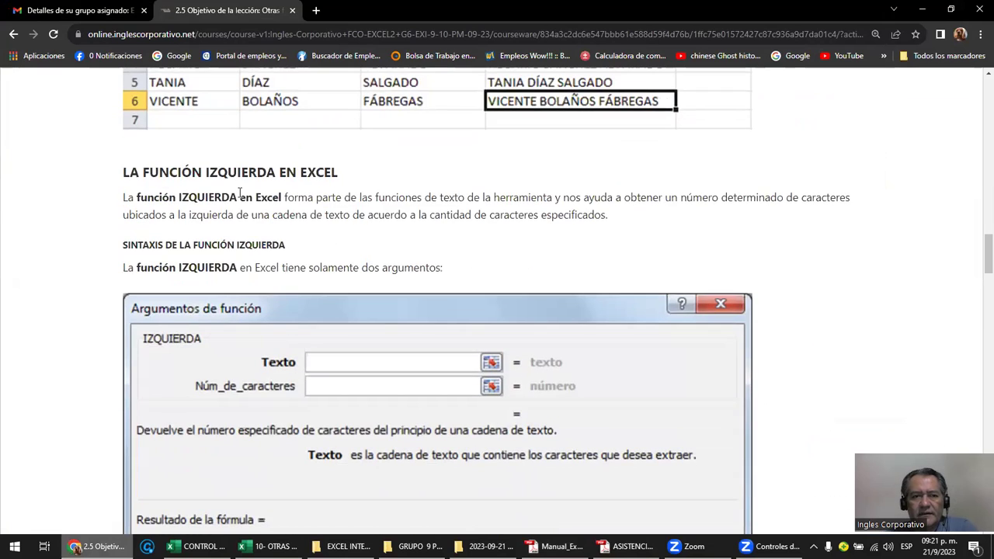
left_click_drag(204, 171, 280, 173)
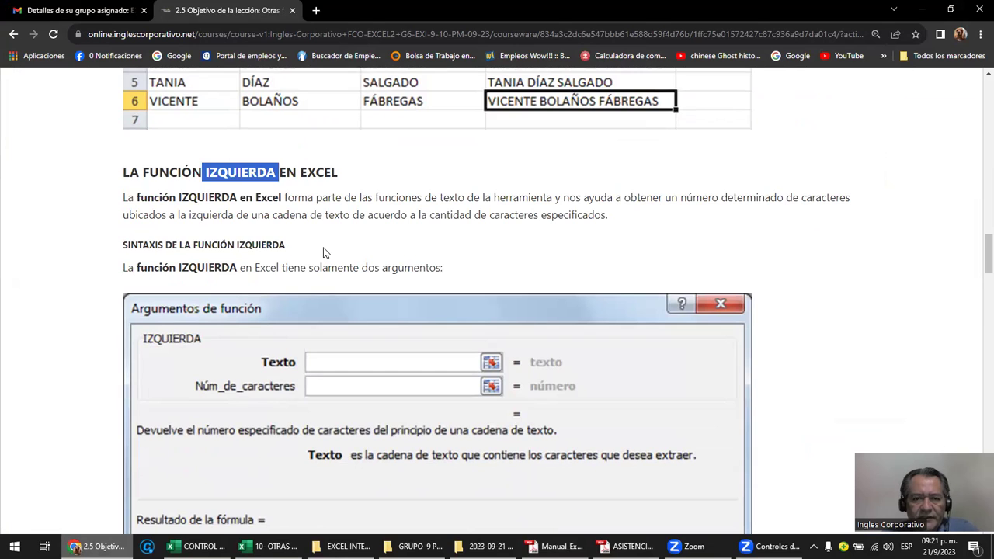
Scroll down to the =IZQUIERDA(A1, 5) example that returns Excel from ExcelTotal.com.
scroll(337, 263, "down", 2)
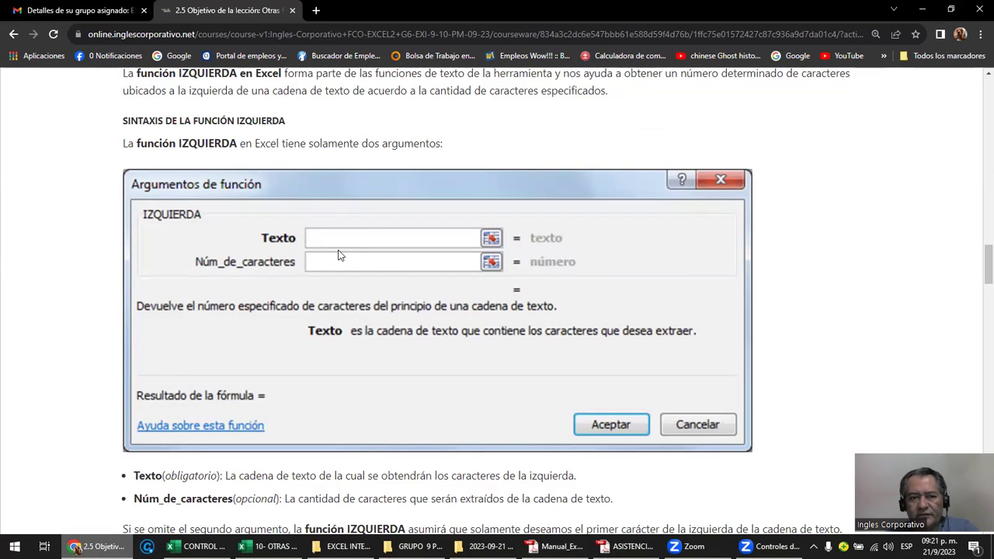
scroll(339, 255, "down", 1)
scroll(340, 256, "down", 4)
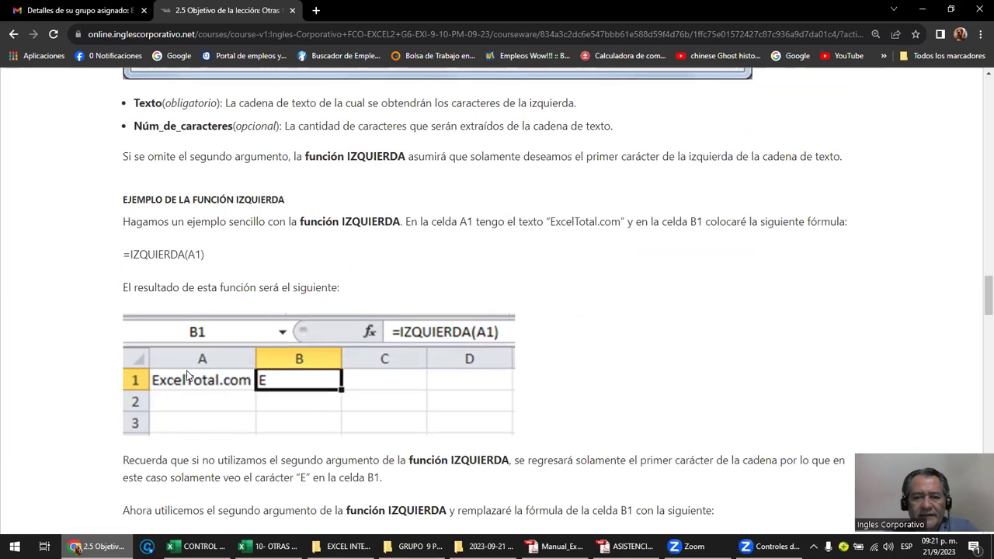
scroll(251, 377, "down", 3)
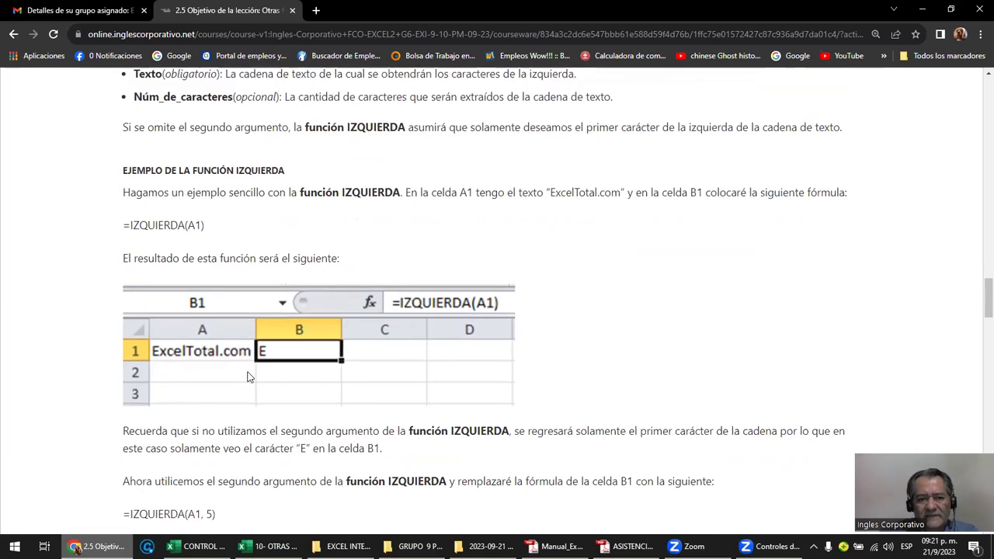
scroll(257, 349, "down", 2)
scroll(257, 349, "down", 2)
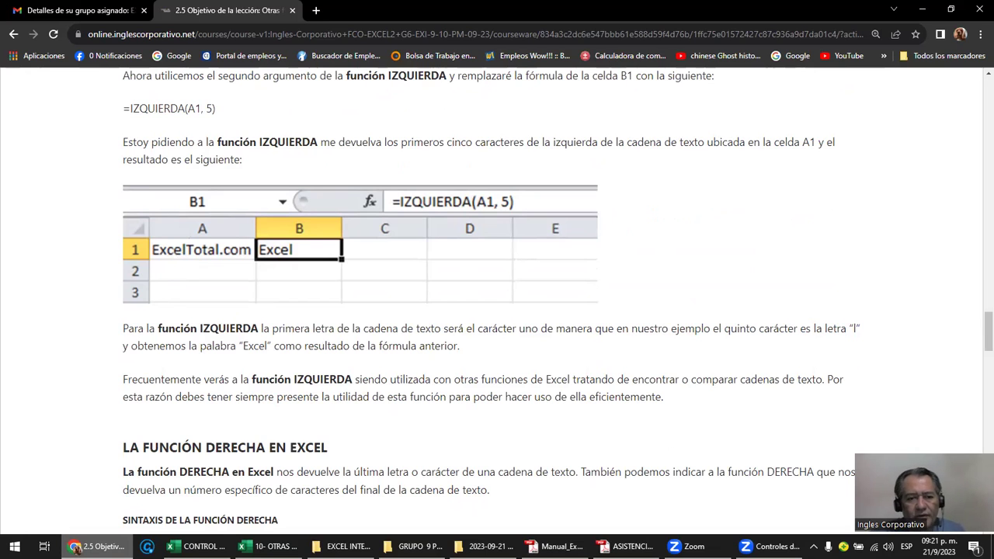
Review the IZQUIERDA, DERECHA and EXTRAE rows on FUNCIONES DE TEXTO, then open the IZQUIERDA, RDERECHA, EXTRAE sheet.
left_click(76, 547)
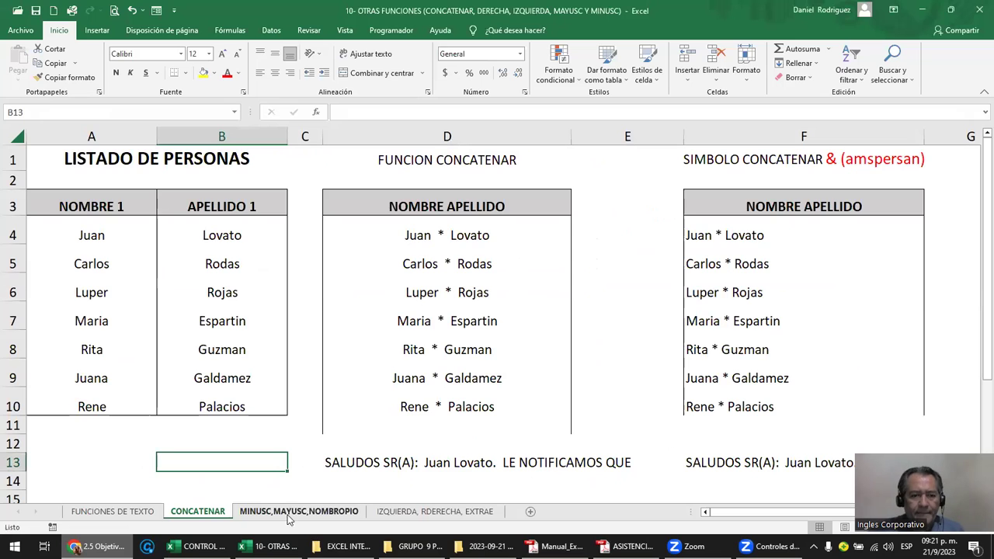
left_click(113, 511)
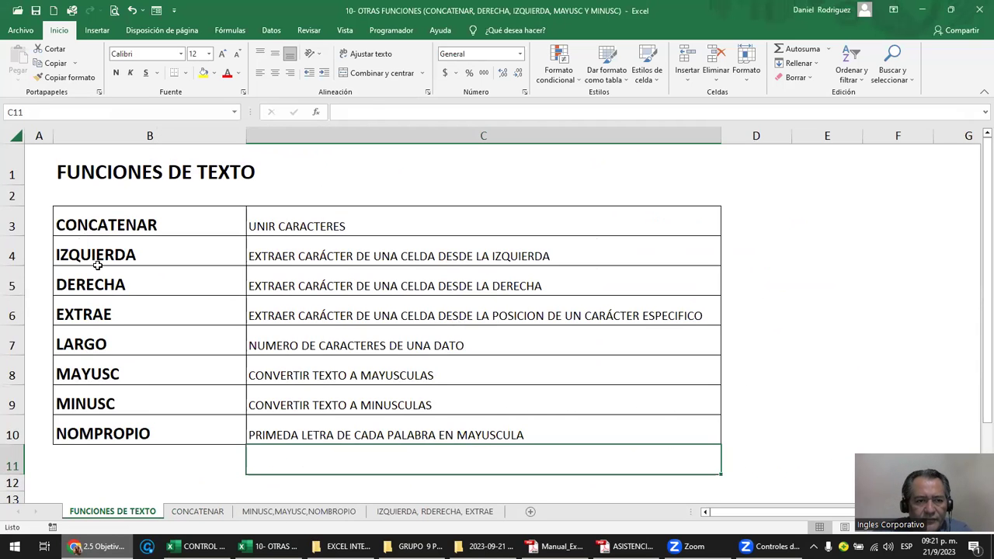
left_click_drag(97, 265, 320, 285)
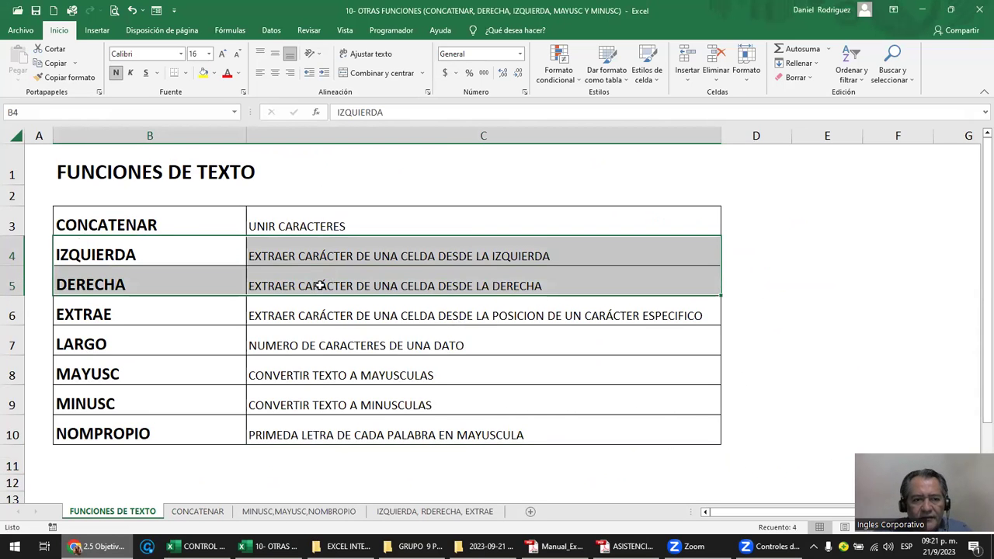
left_click_drag(166, 253, 404, 307)
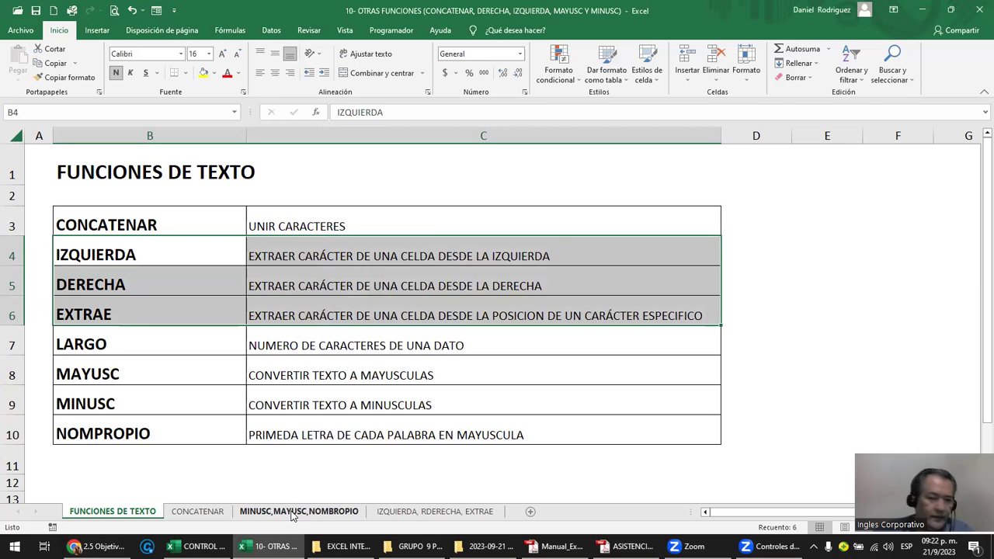
left_click(294, 512)
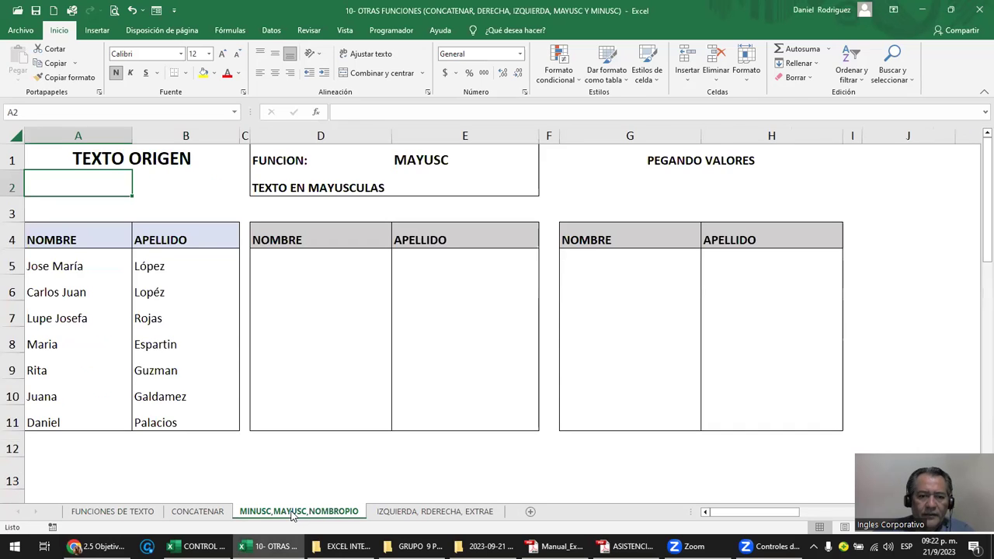
left_click(438, 514)
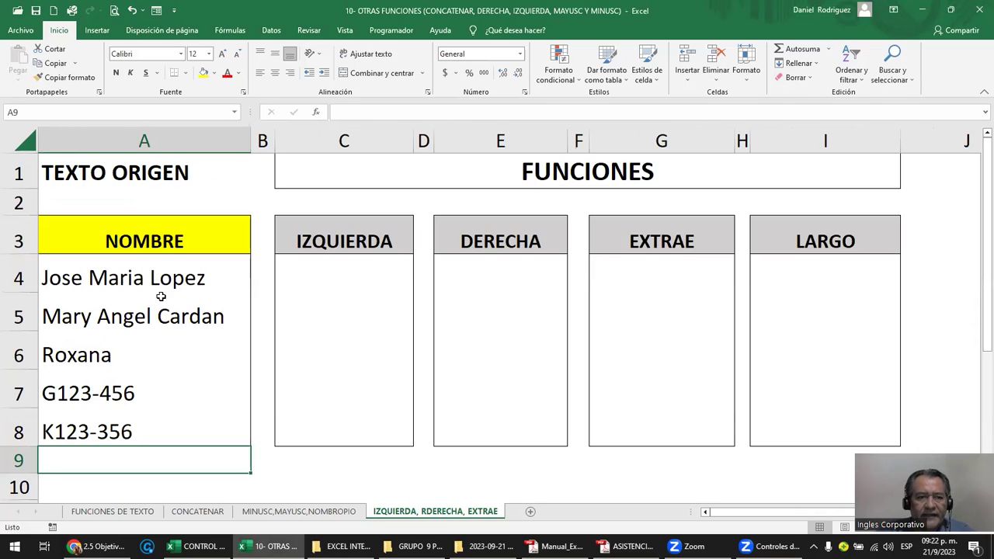
left_click(135, 276)
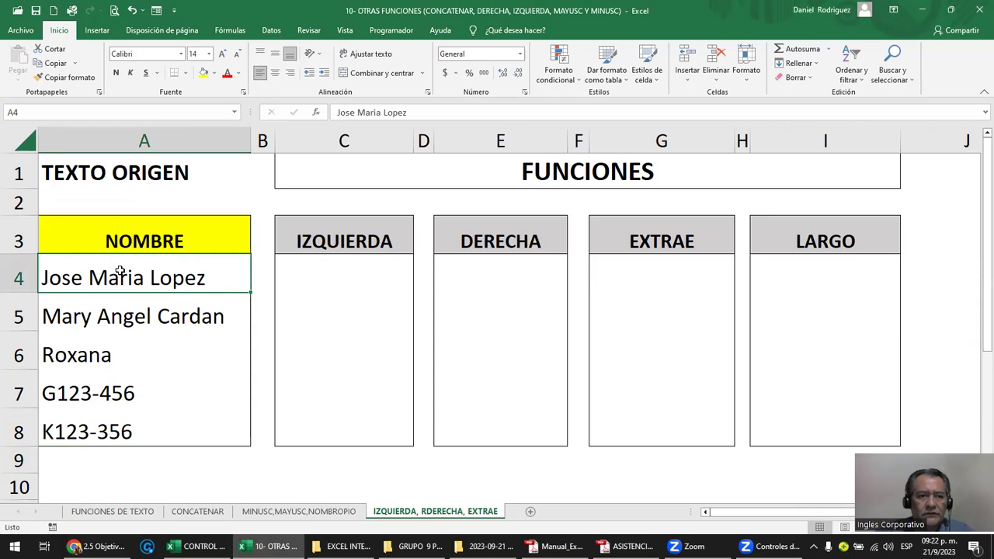
left_click(115, 186)
left_click_drag(111, 246, 105, 432)
left_click(94, 285)
left_click(87, 311)
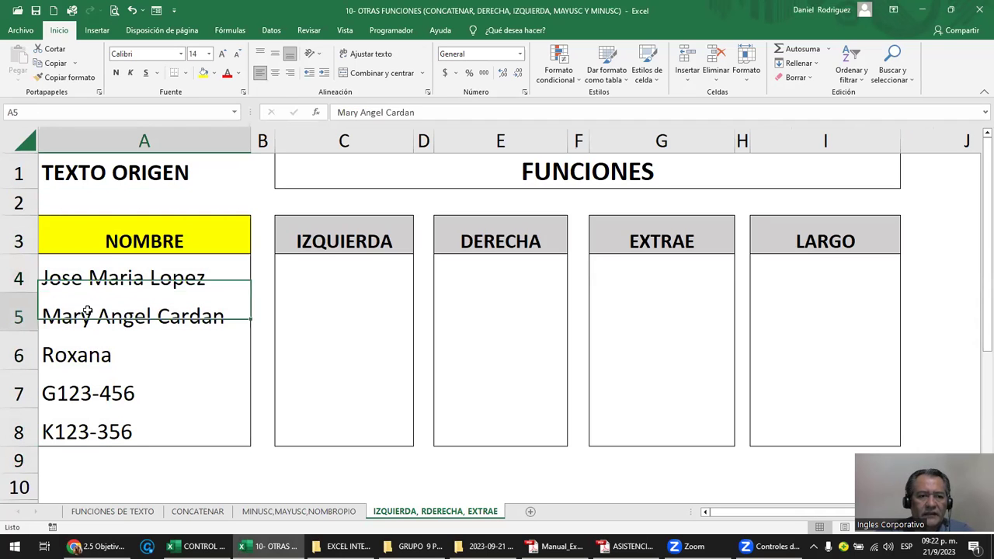
left_click(107, 351)
left_click(112, 387)
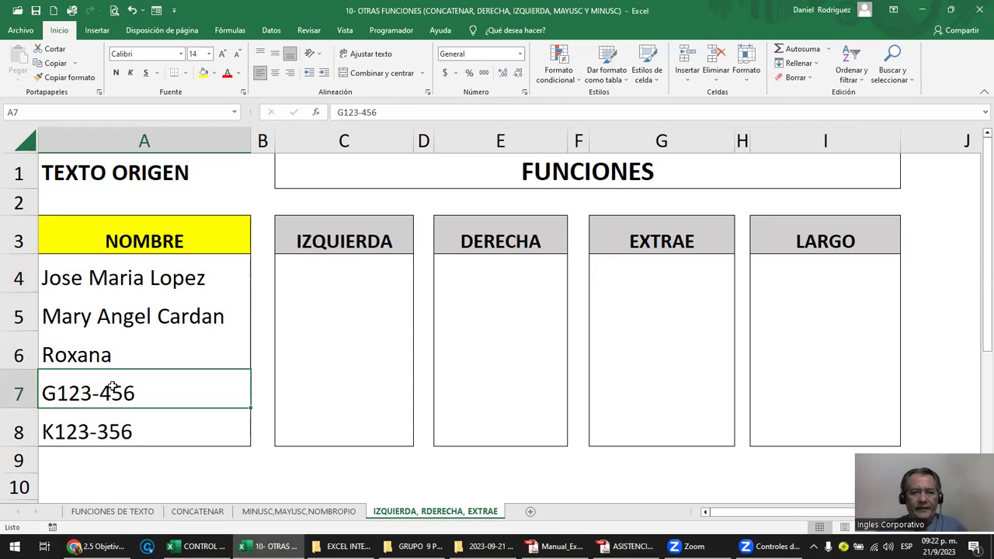
left_click(302, 269)
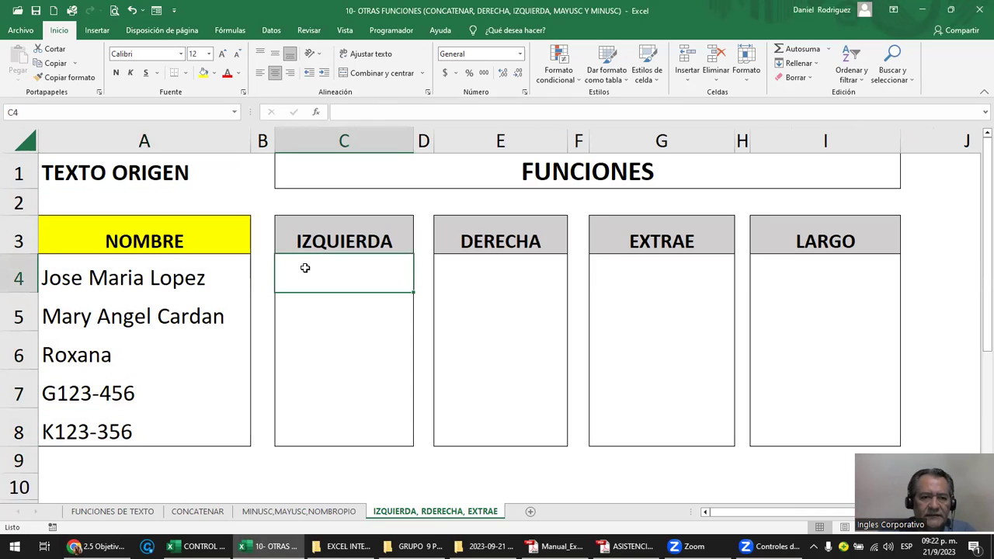
left_click(56, 279)
double_click(56, 277)
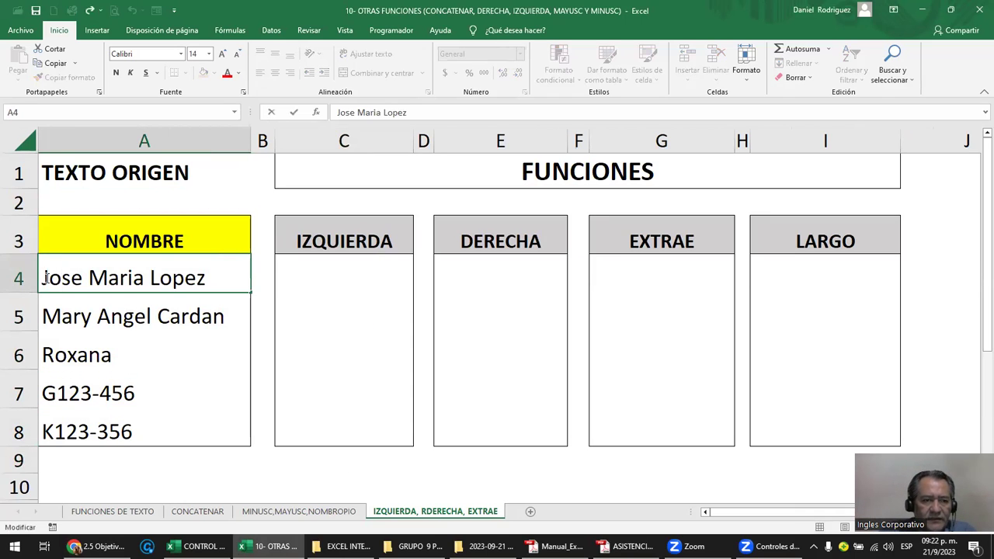
left_click_drag(42, 278, 224, 278)
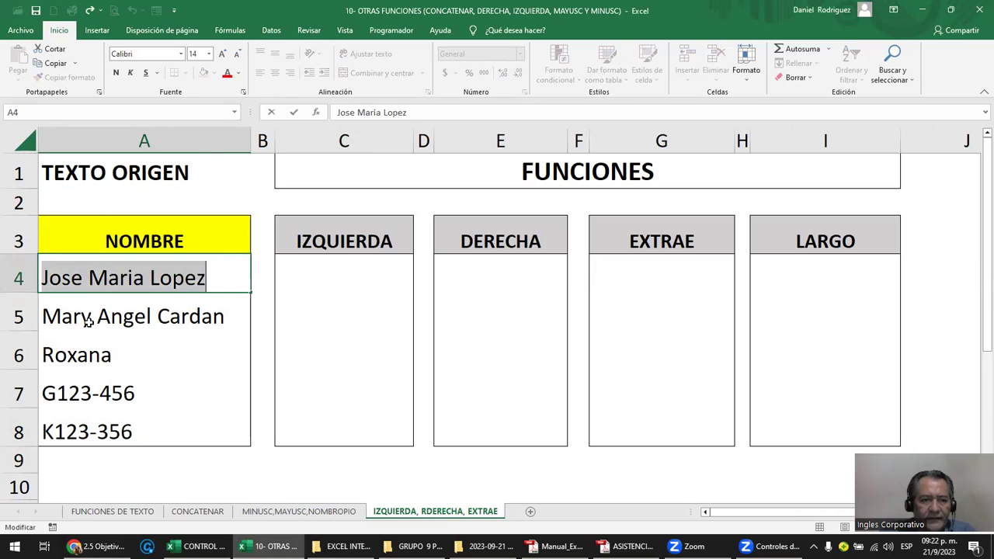
left_click(47, 320)
double_click(47, 314)
key("Right")
key("Right")
key("Right")
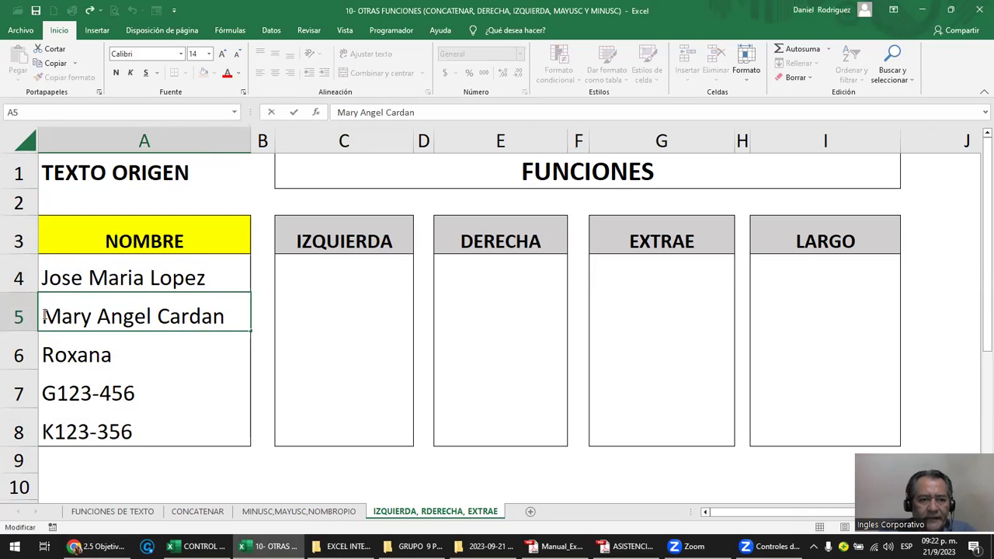
left_click_drag(44, 316, 245, 318)
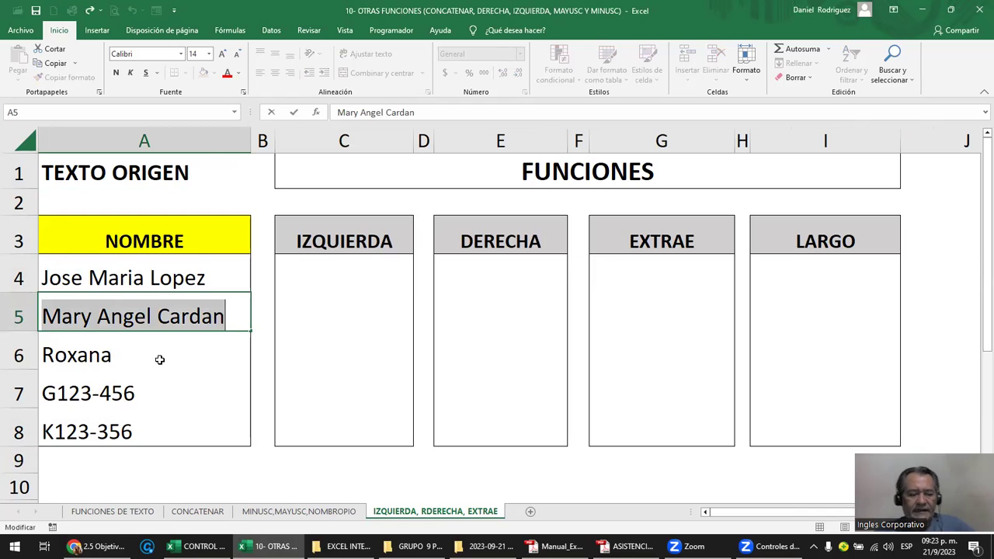
key("Escape")
left_click(335, 265)
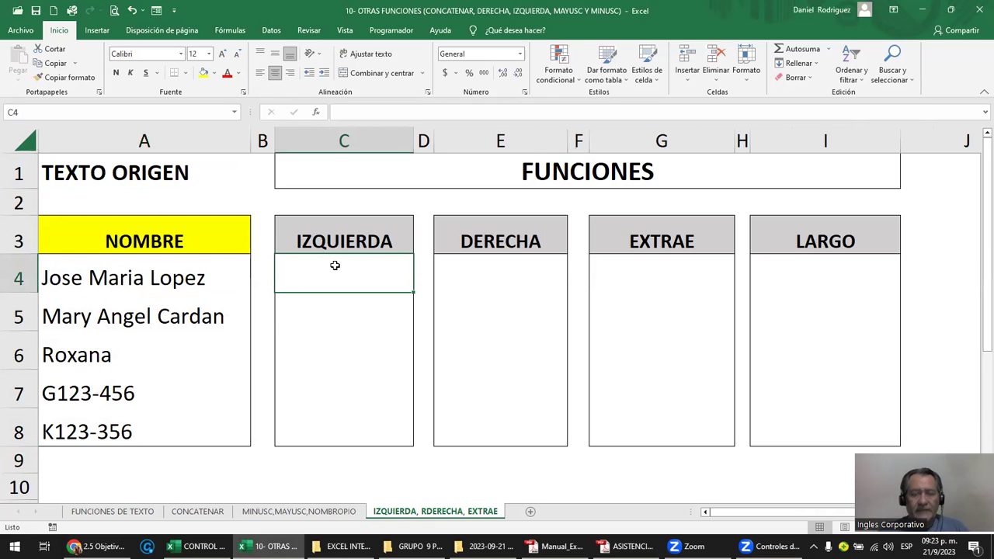
Enter =IZQUIERDA( in C4 and pick A4 as its text argument.
type("=i")
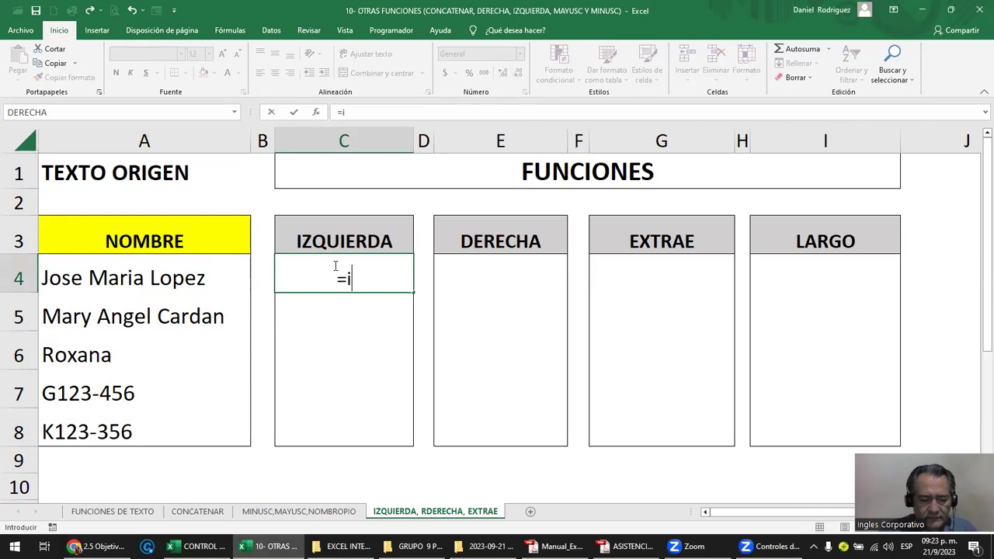
type("z")
key("Tab")
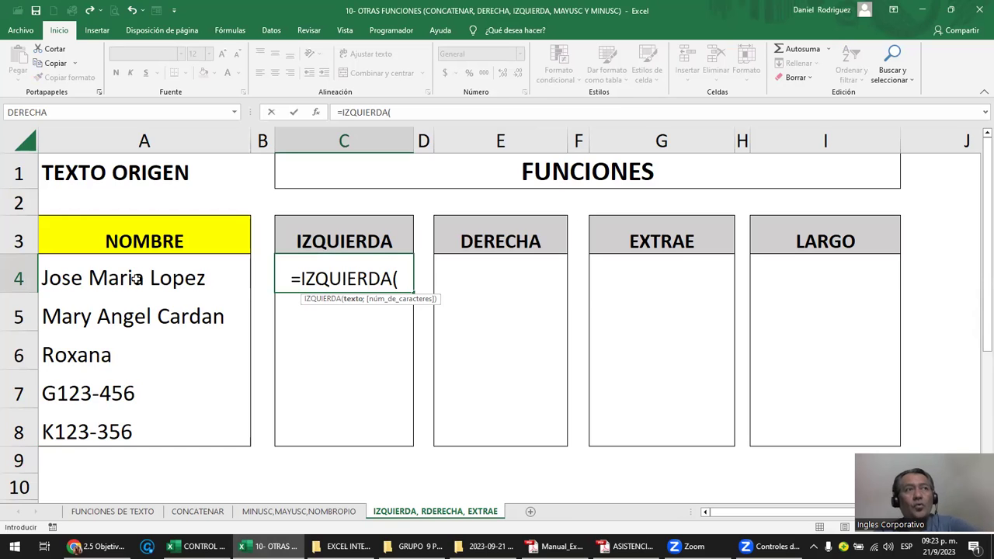
left_click(92, 278)
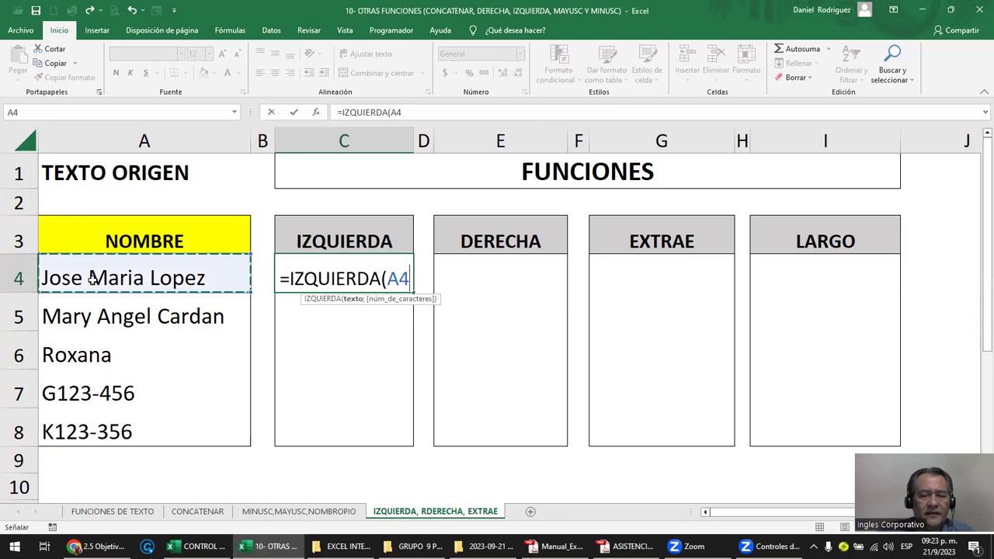
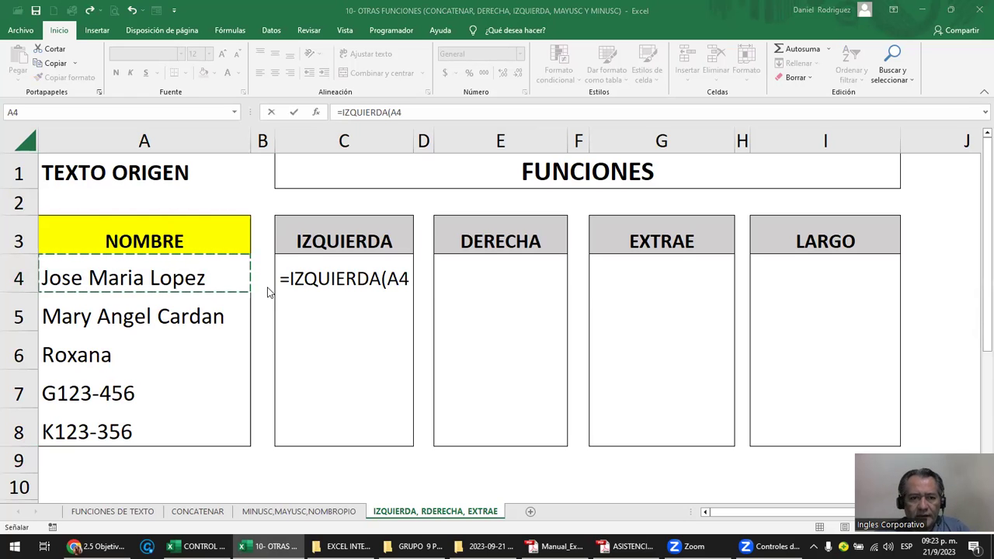
Enter =IZQUIERDA(A4;4) in C4 and fill it down through C8.
left_click(314, 277)
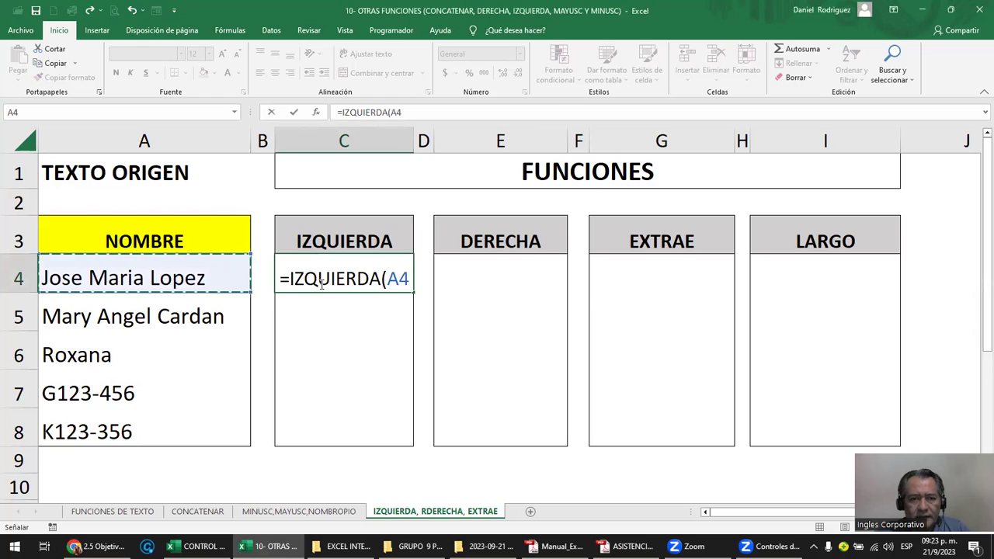
type(";")
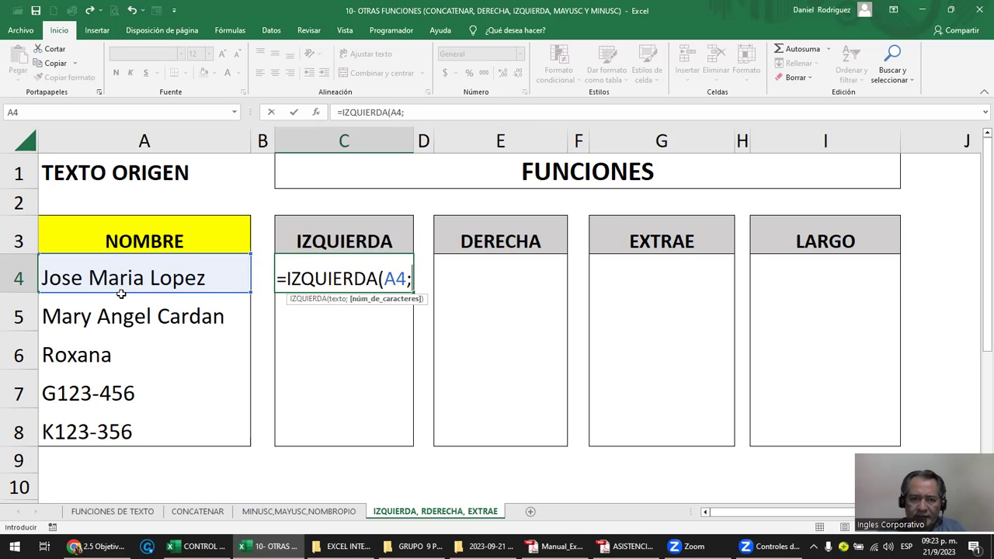
type("4)")
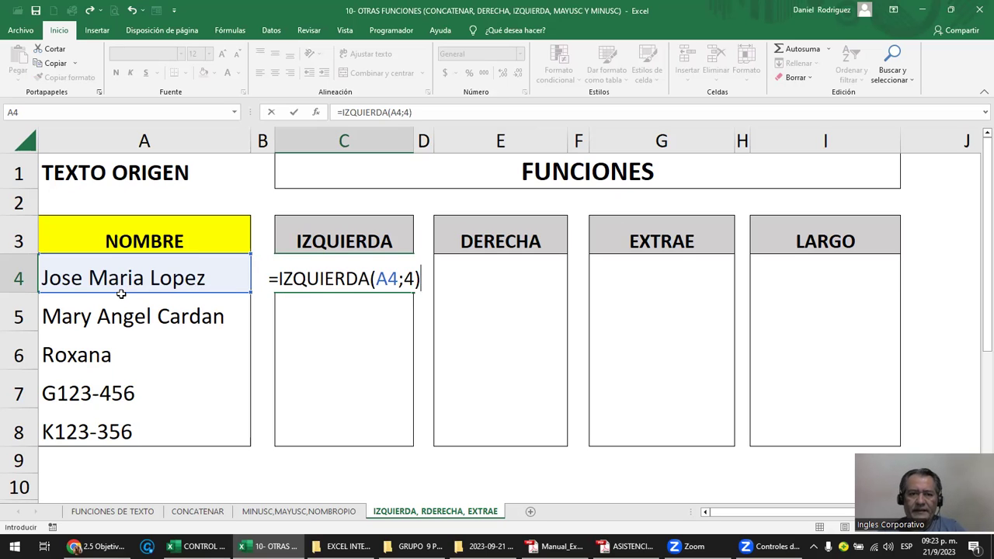
key("Return")
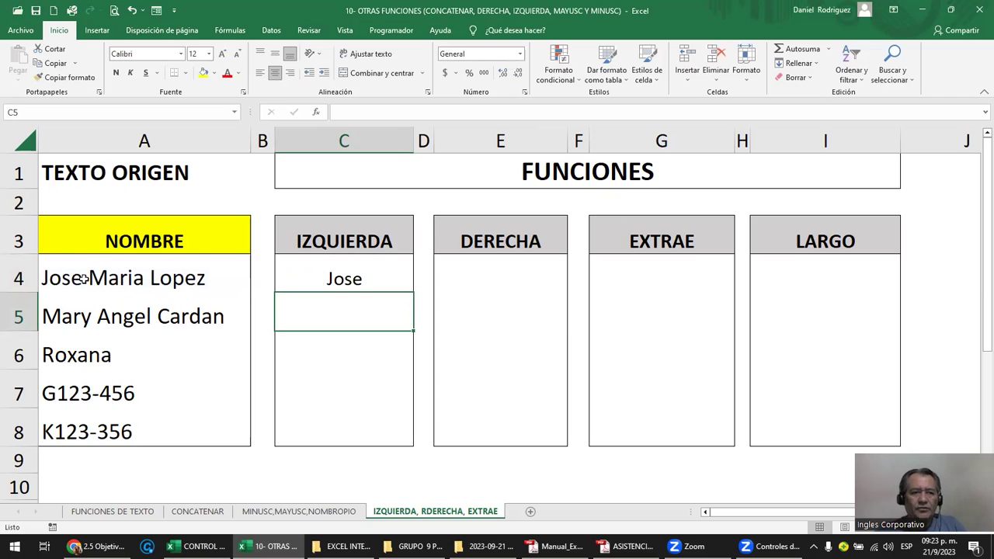
left_click(363, 279)
left_click_drag(414, 293, 399, 438)
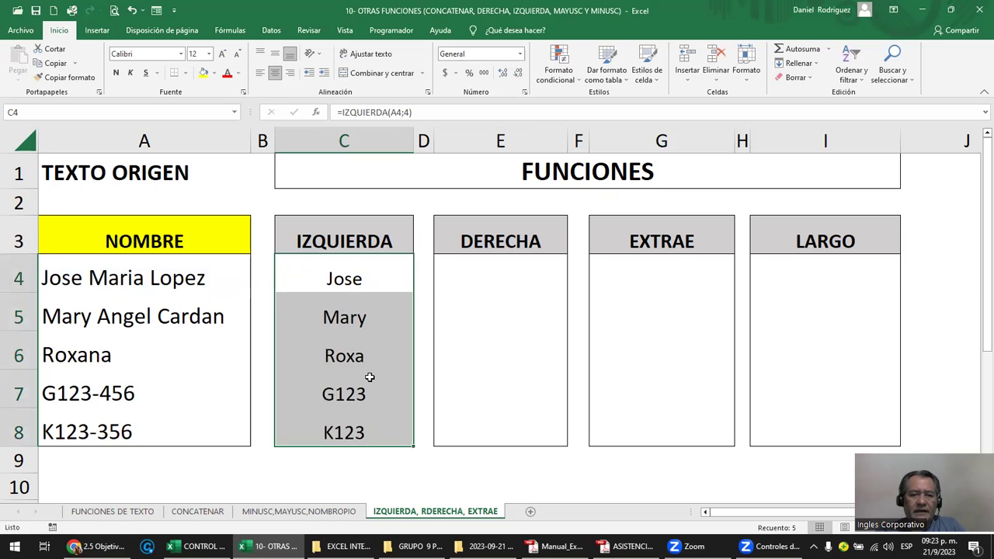
Check the copied IZQUIERDA formulas in C5 to C7 against the names in column A.
left_click(359, 319)
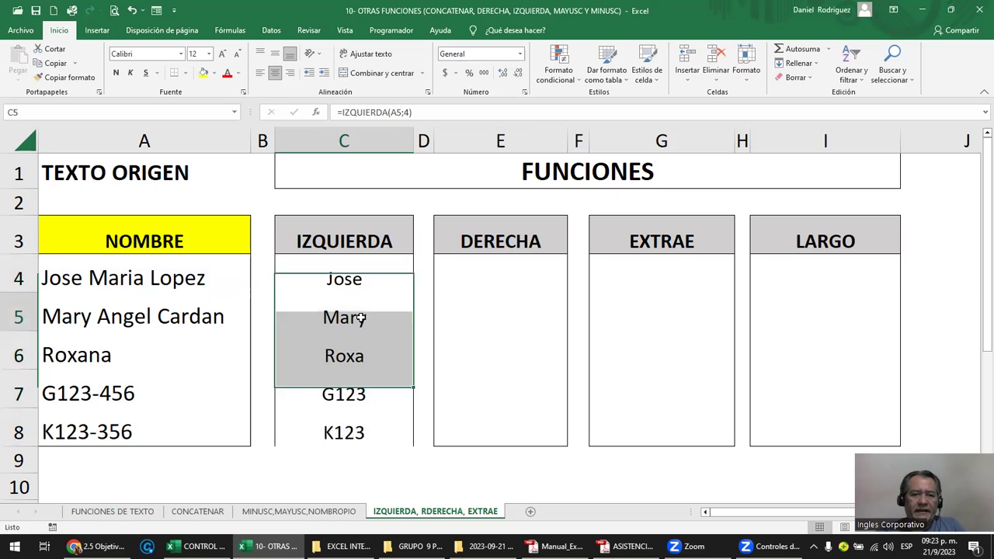
left_click(58, 317)
left_click(321, 357)
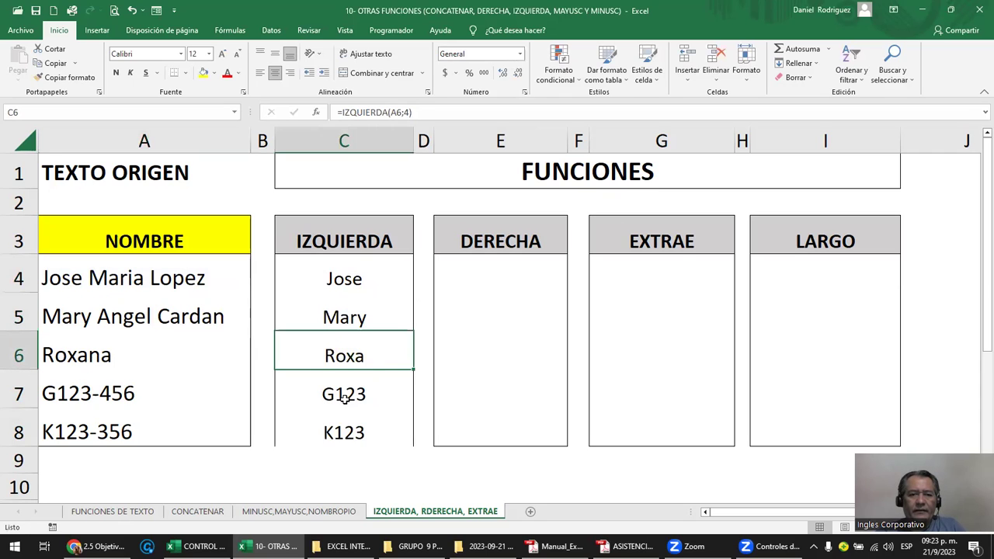
left_click(344, 397)
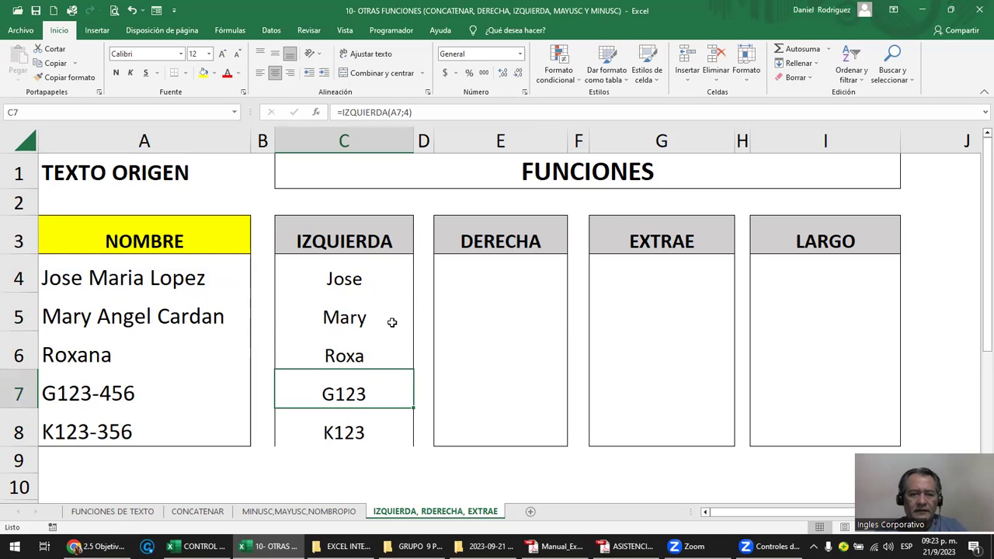
Change C4 to =IZQUIERDA(A4;8) and fill it down to C8.
left_click(370, 279)
double_click(369, 279)
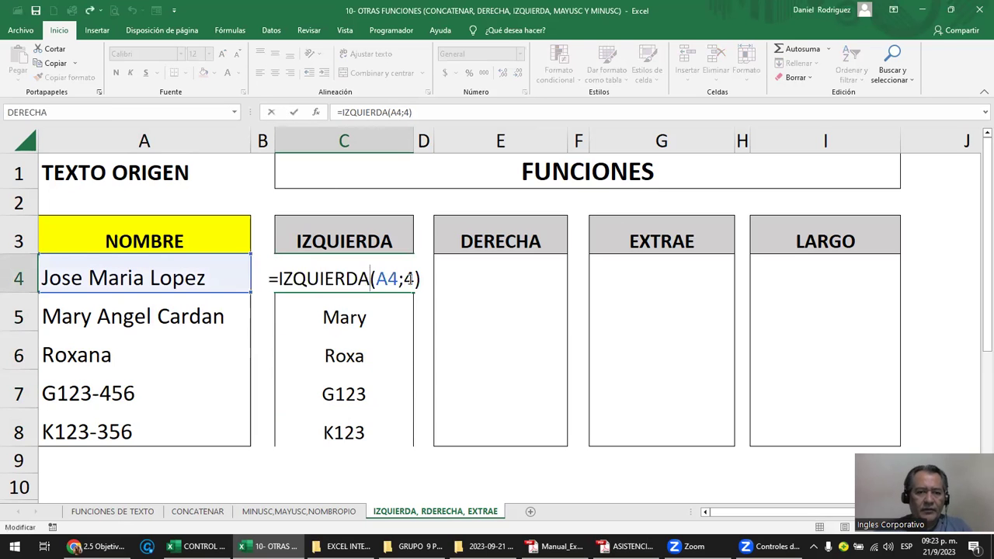
left_click(406, 279)
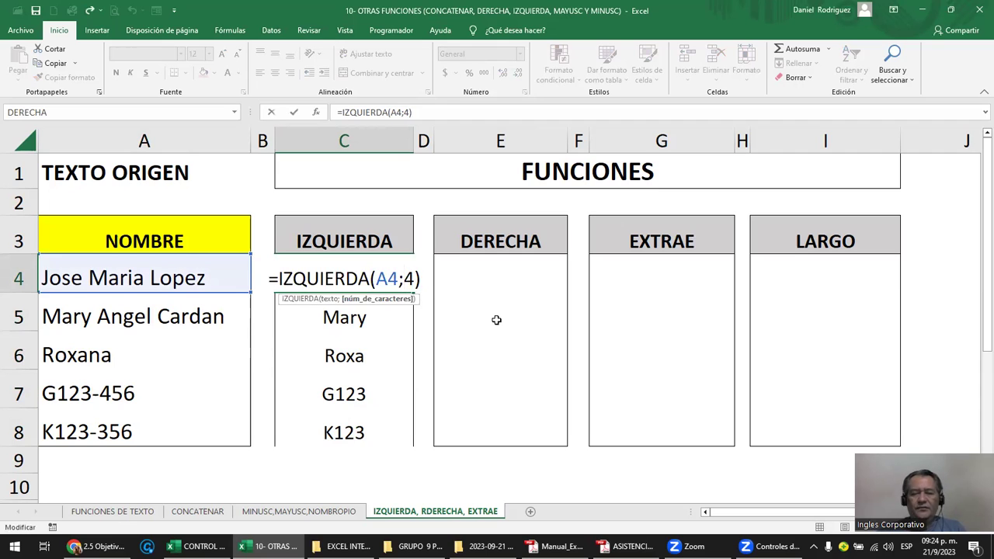
type("8")
key("Delete")
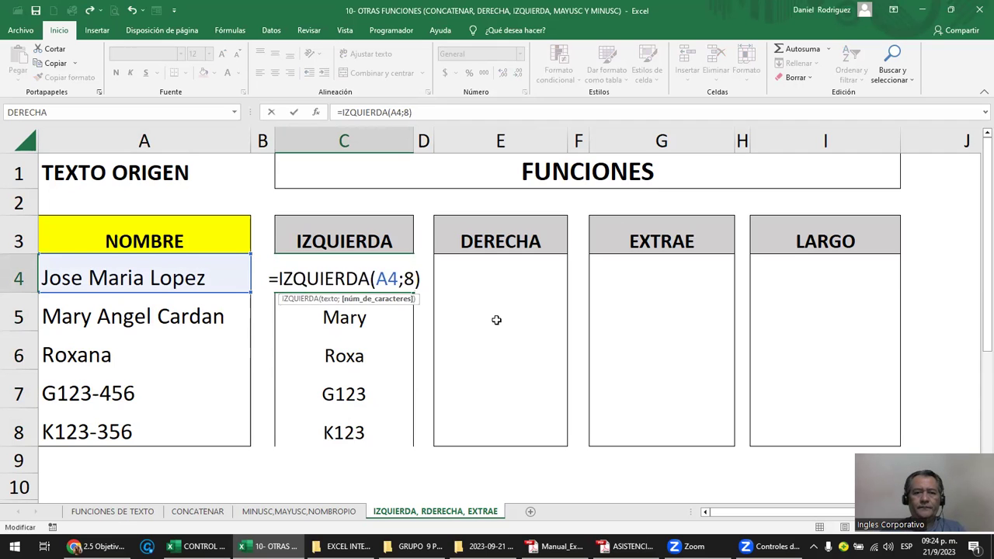
key("Return")
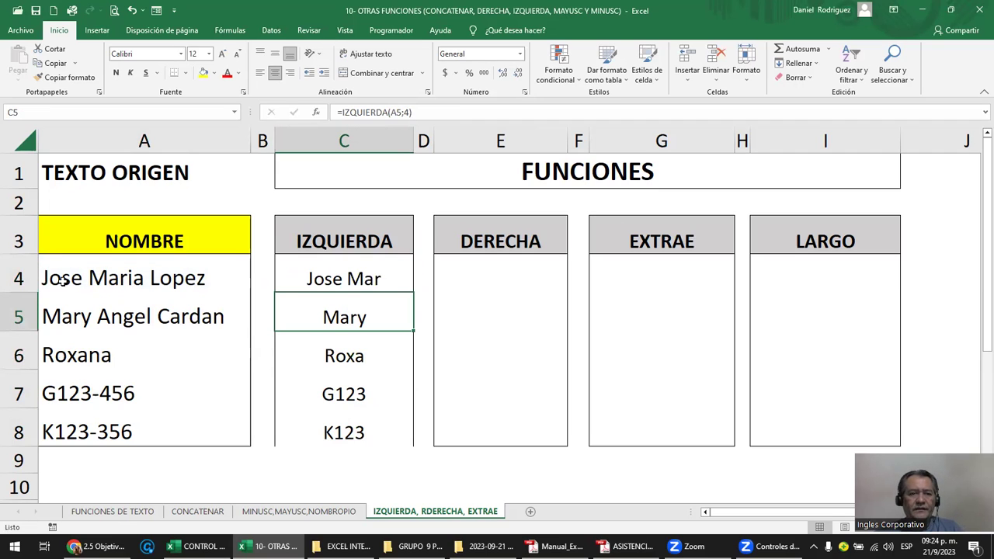
left_click(335, 271)
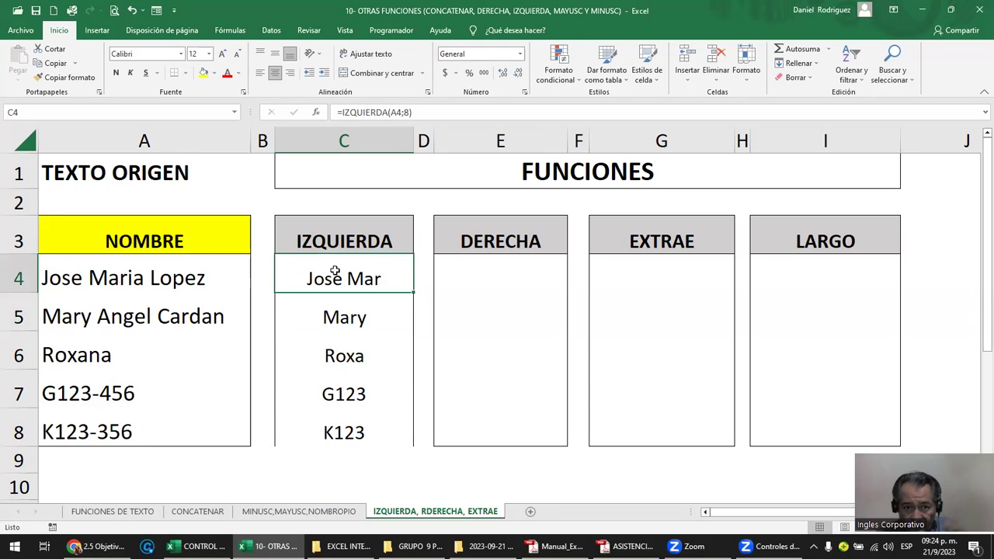
double_click(412, 291)
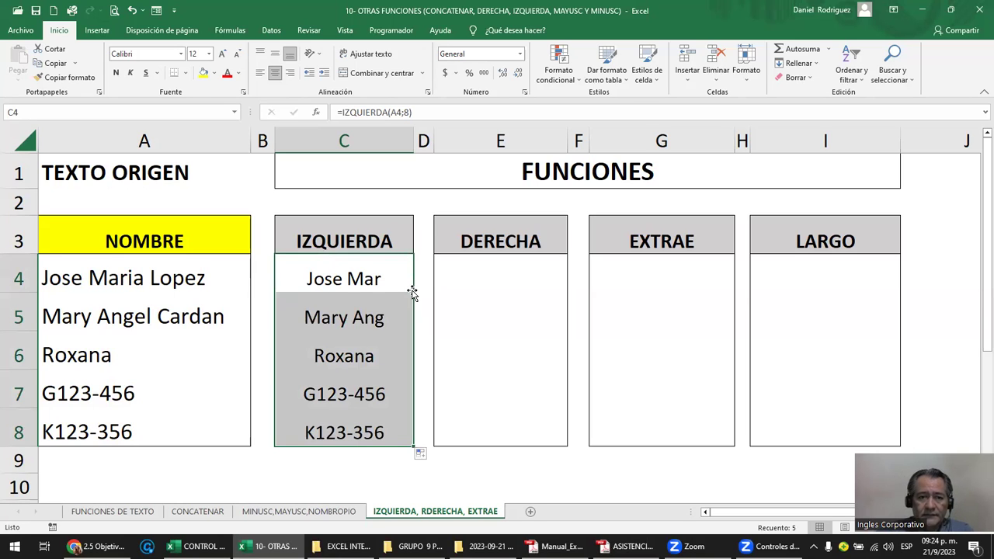
Change C4 to =IZQUIERDA(A4;100) to show the full name, and widen column C.
double_click(351, 281)
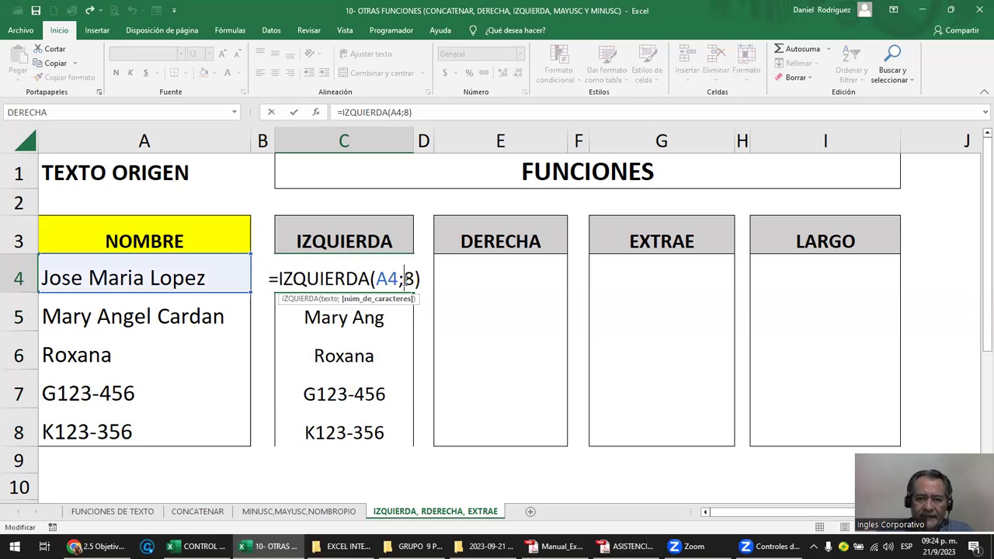
type("100")
key("Delete")
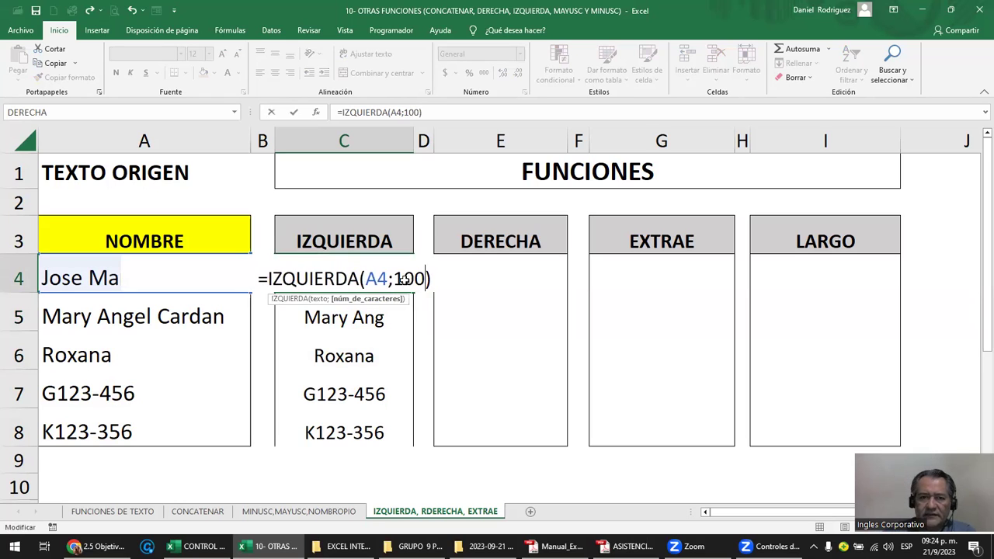
key("Return")
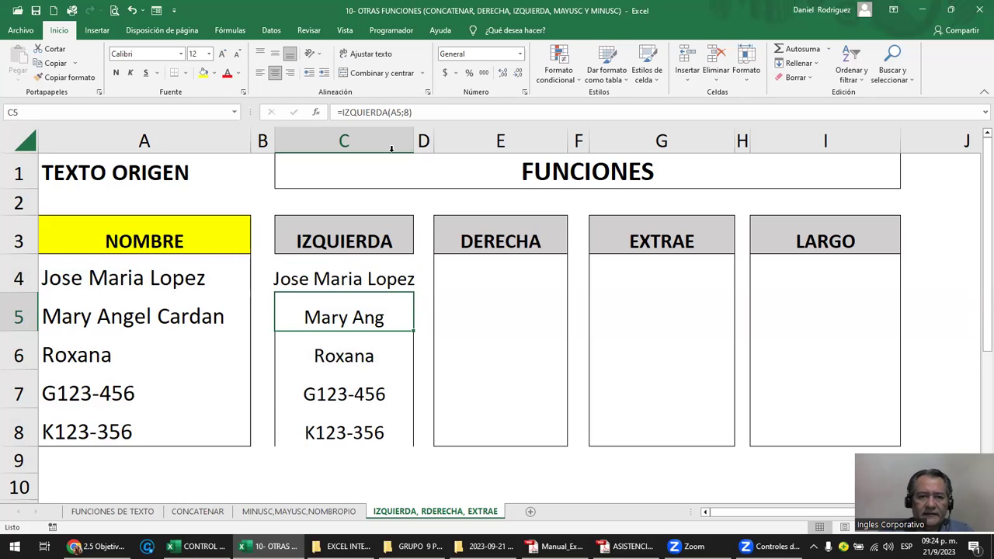
left_click_drag(414, 141, 430, 140)
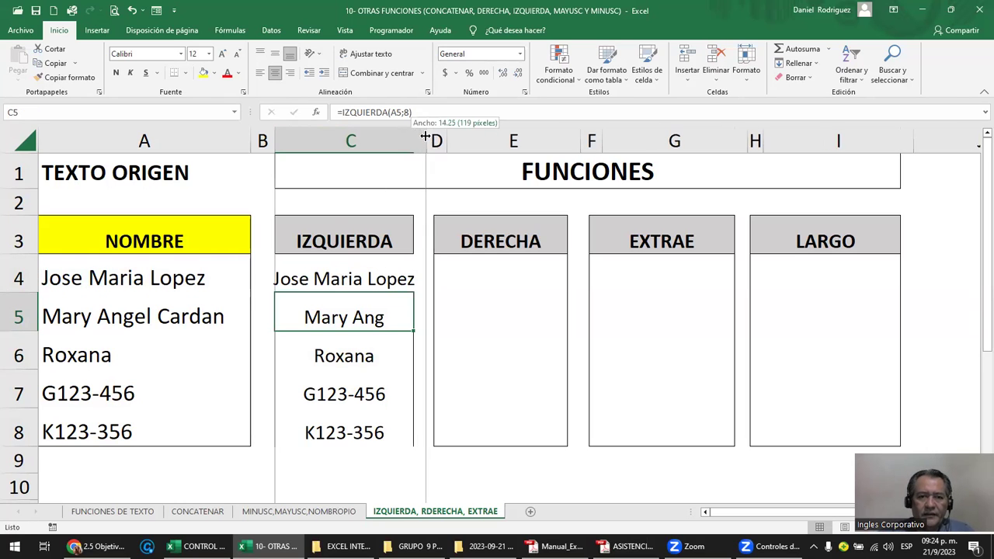
Test-edit A4 by appending 'aaa', then remove it to restore the original name.
double_click(177, 274)
key("Right")
key("Right")
key("Right")
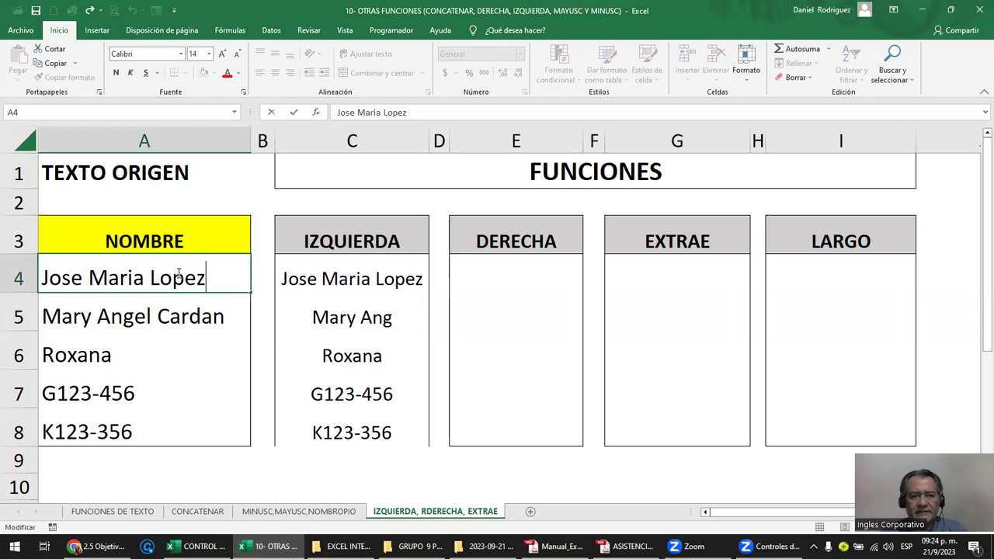
type("aaa")
key("Return")
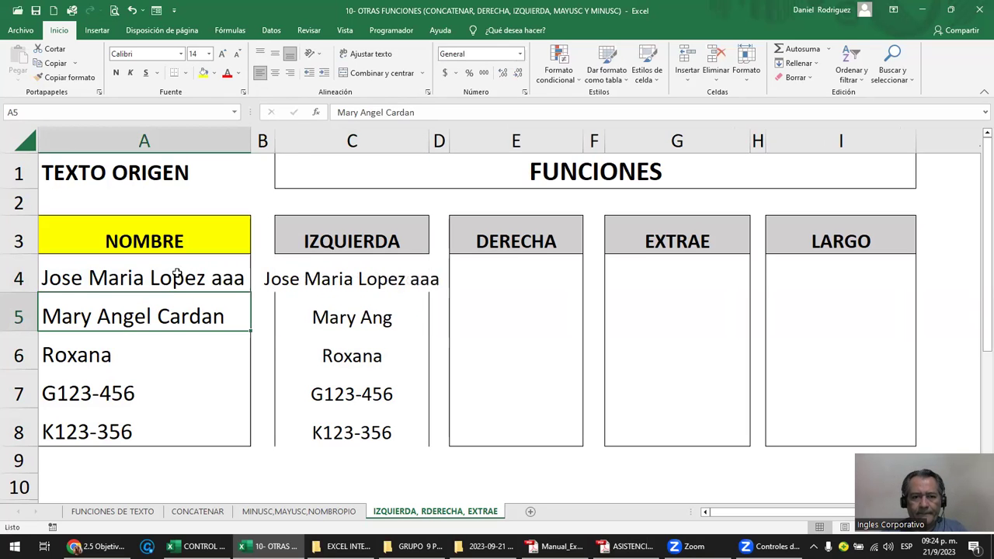
left_click(177, 274)
key("F2")
key("BackSpace")
key("BackSpace")
key("BackSpace")
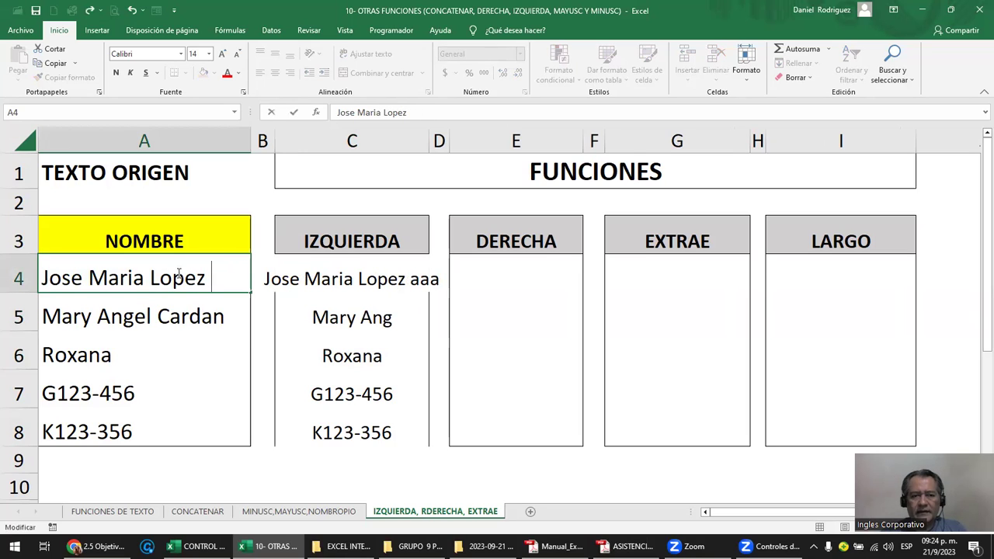
key("Return")
Change C4 to =IZQUIERDA(A4;5) and fill it down to C8.
left_click(382, 264)
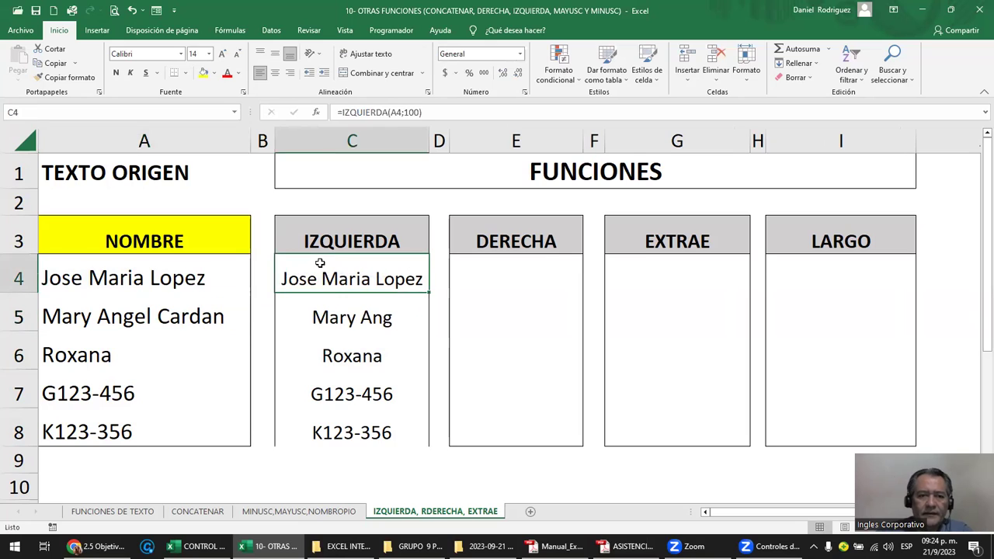
double_click(376, 278)
left_click(404, 280)
type("5")
key("Delete")
key("Delete")
key("Delete")
key("Return")
left_click(408, 282)
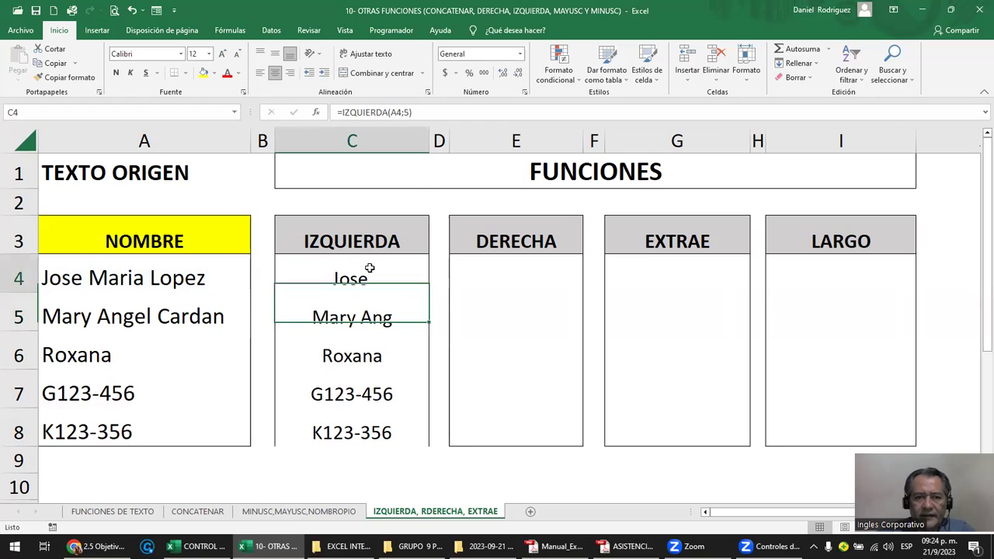
double_click(428, 292)
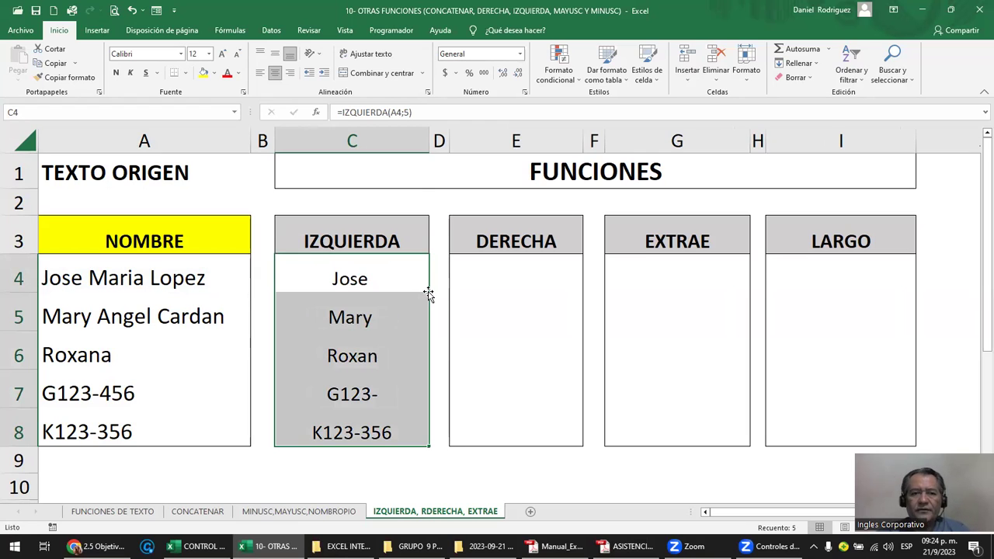
Review the C4 formula and select the results in C4:C8.
left_click(332, 278)
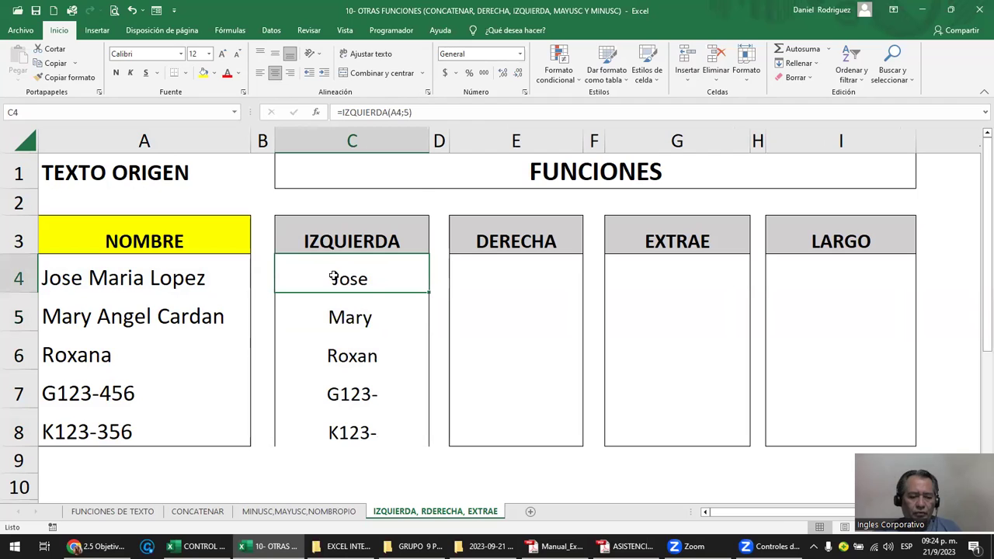
double_click(333, 277)
key("Escape")
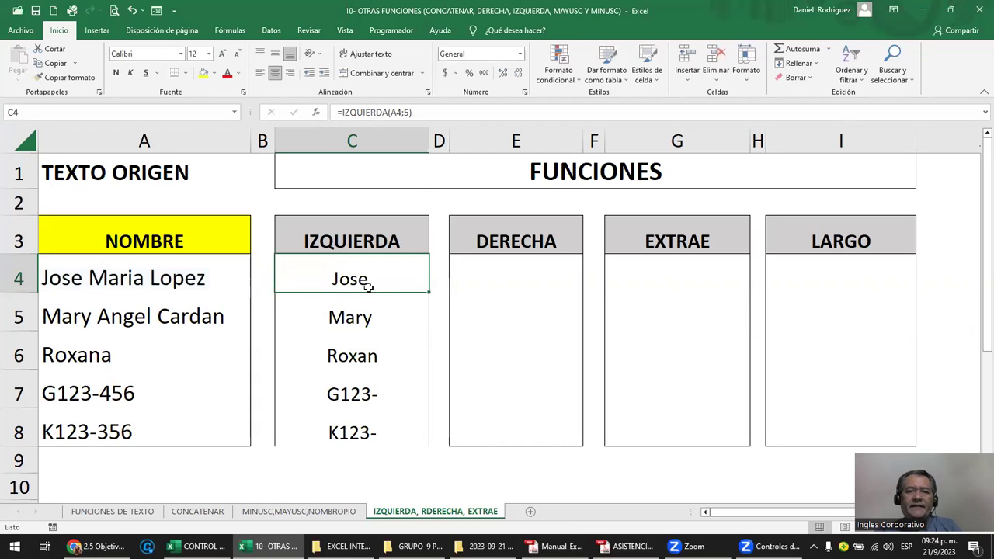
left_click_drag(345, 277, 362, 418)
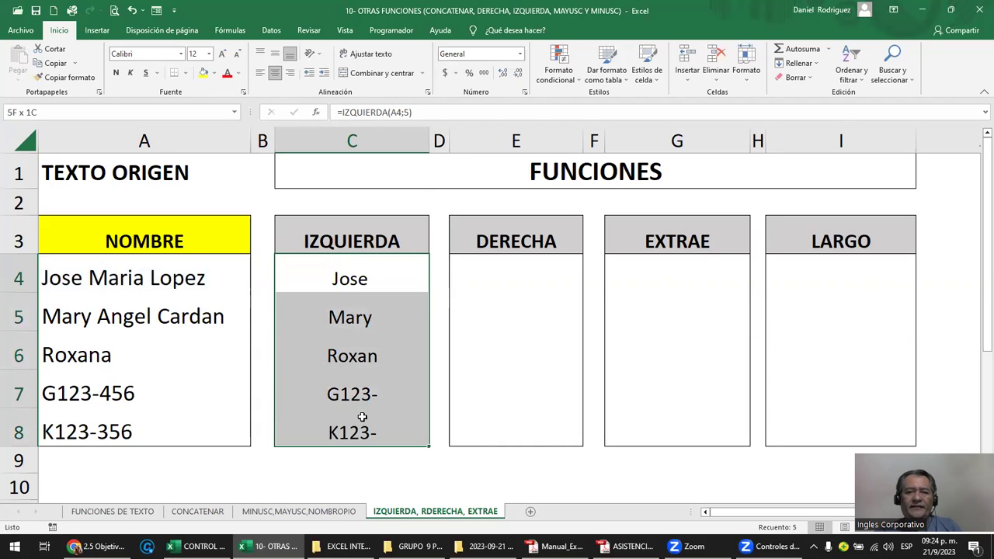
key("ctrl+c")
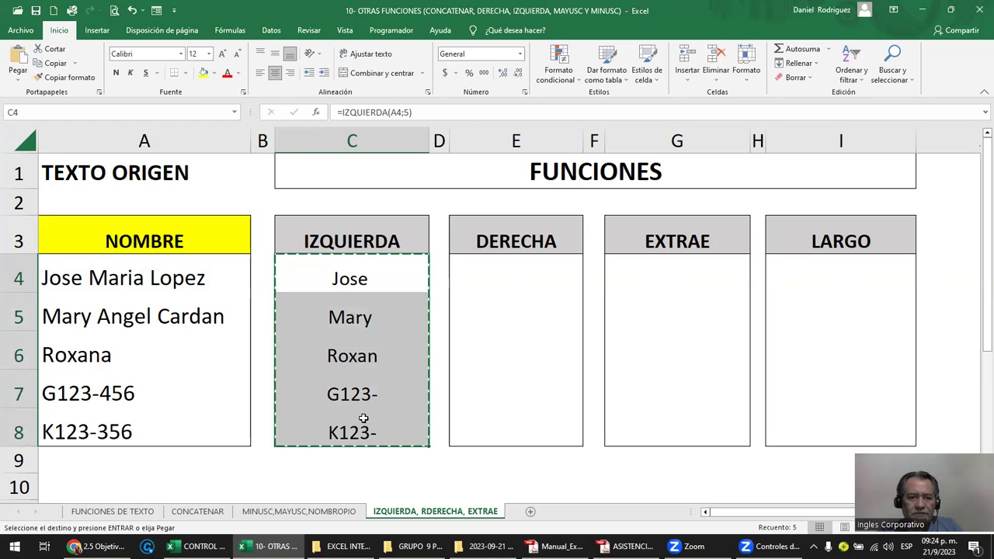
scroll(363, 419, "down", 1)
left_click(346, 417)
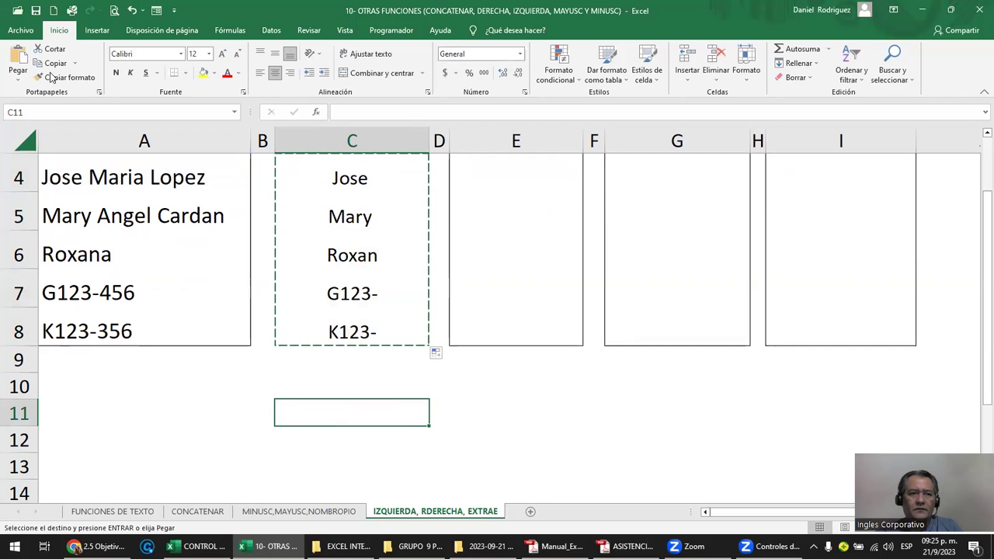
key("Escape")
scroll(299, 317, "up", 2)
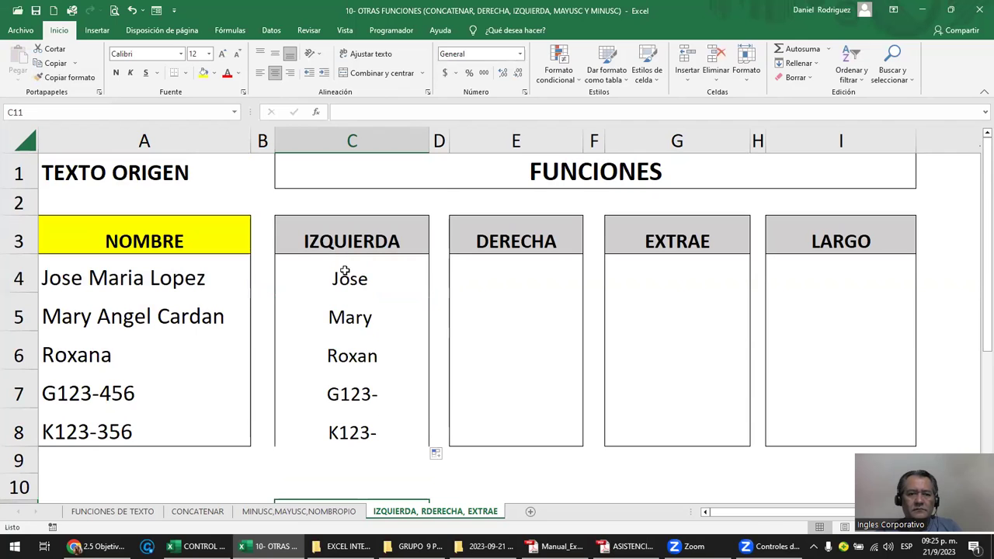
left_click_drag(345, 270, 348, 312)
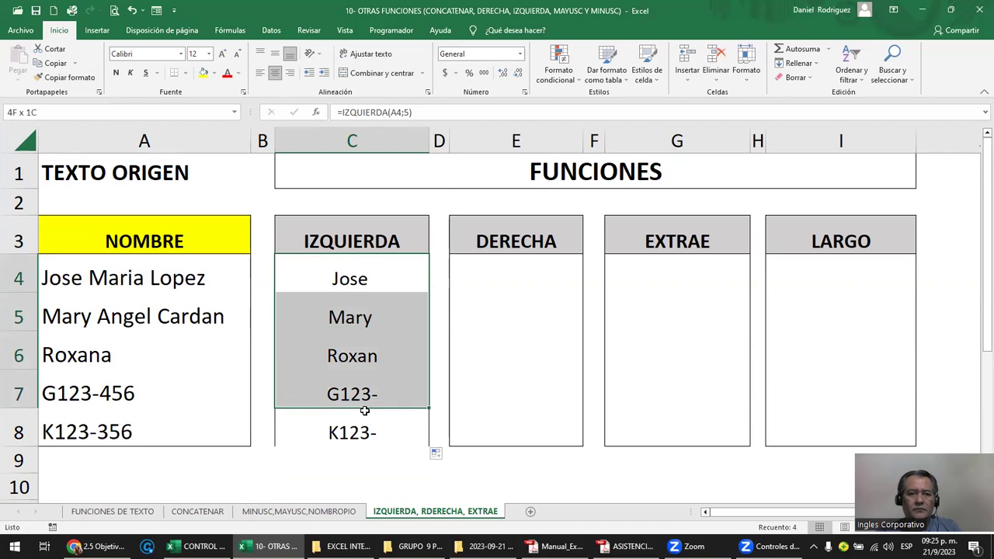
left_click_drag(347, 268, 362, 417)
key("ctrl+c")
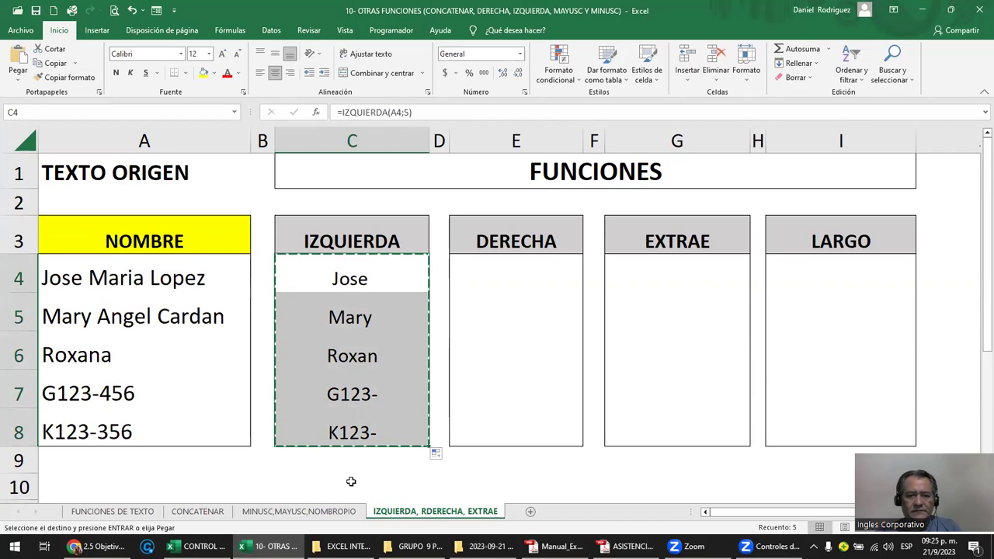
right_click(354, 486)
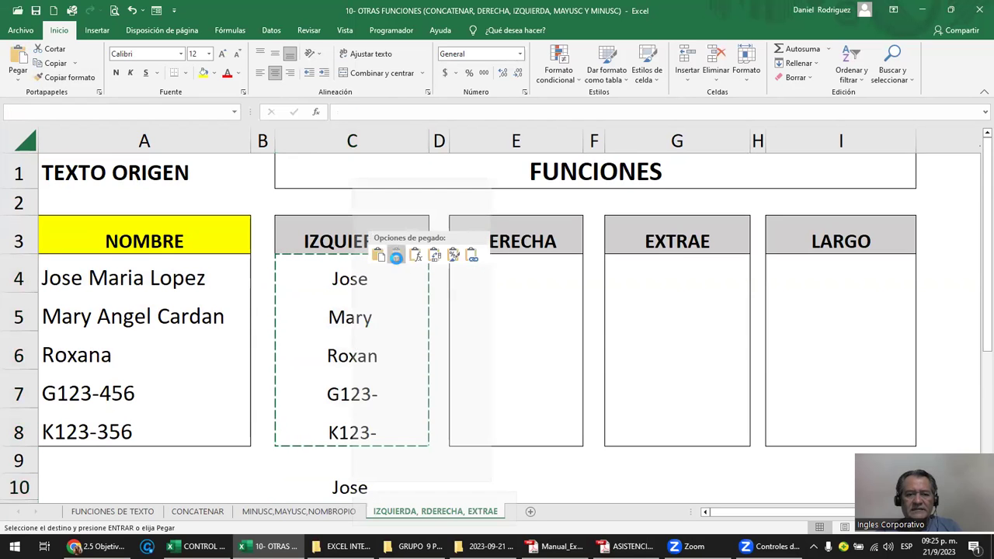
left_click(397, 256)
scroll(464, 455, "down", 1)
scroll(464, 455, "down", 1)
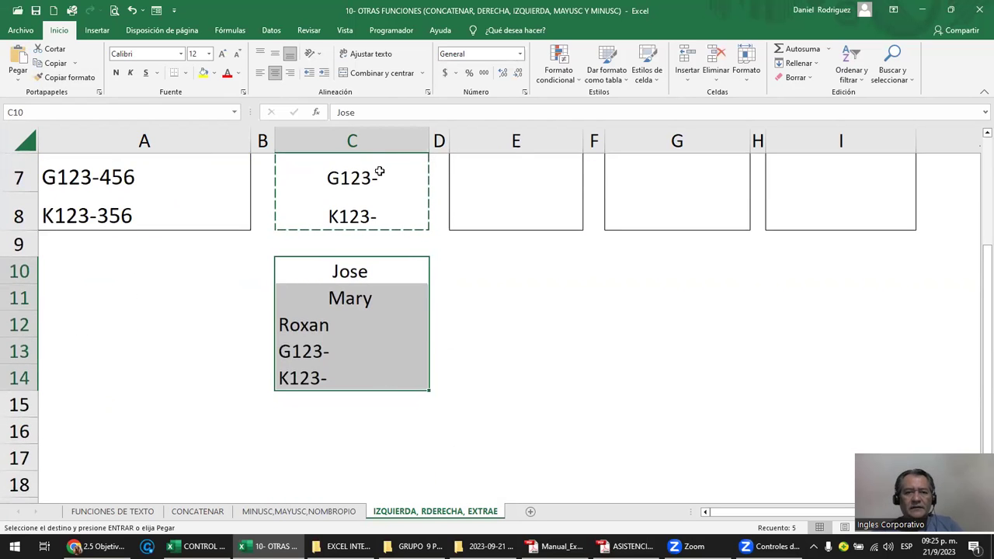
left_click(276, 74)
left_click(276, 74)
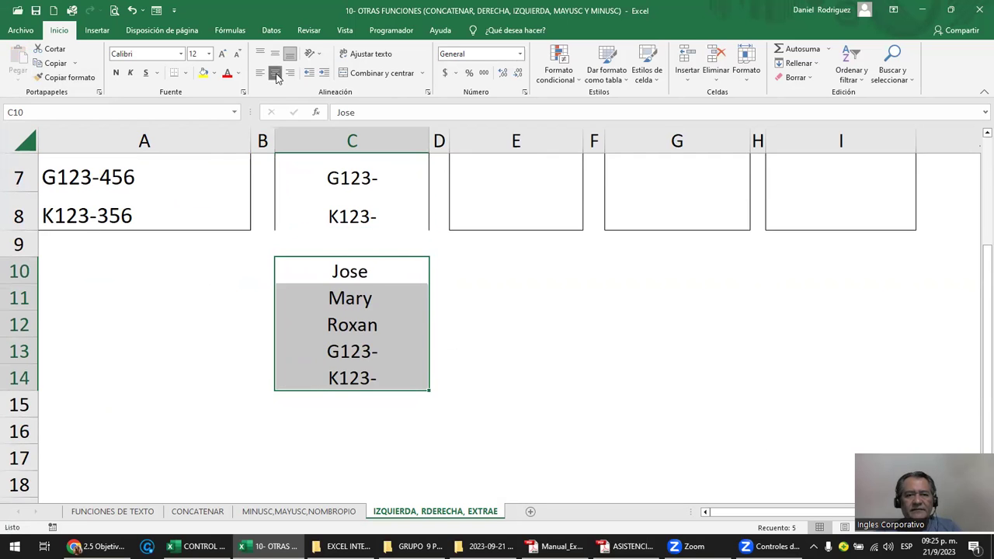
double_click(381, 268)
key("Escape")
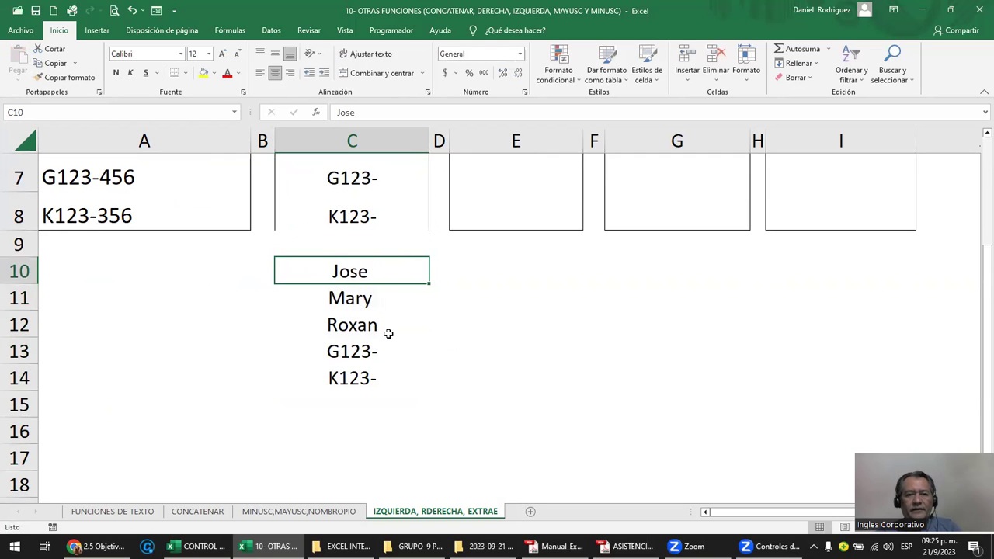
left_click(372, 377)
double_click(349, 218)
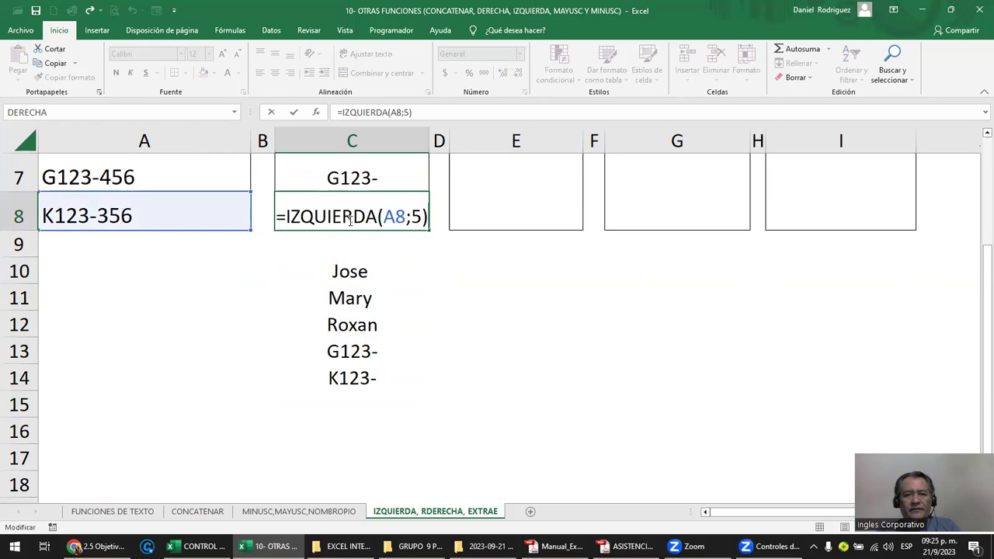
key("Escape")
left_click_drag(366, 271, 365, 373)
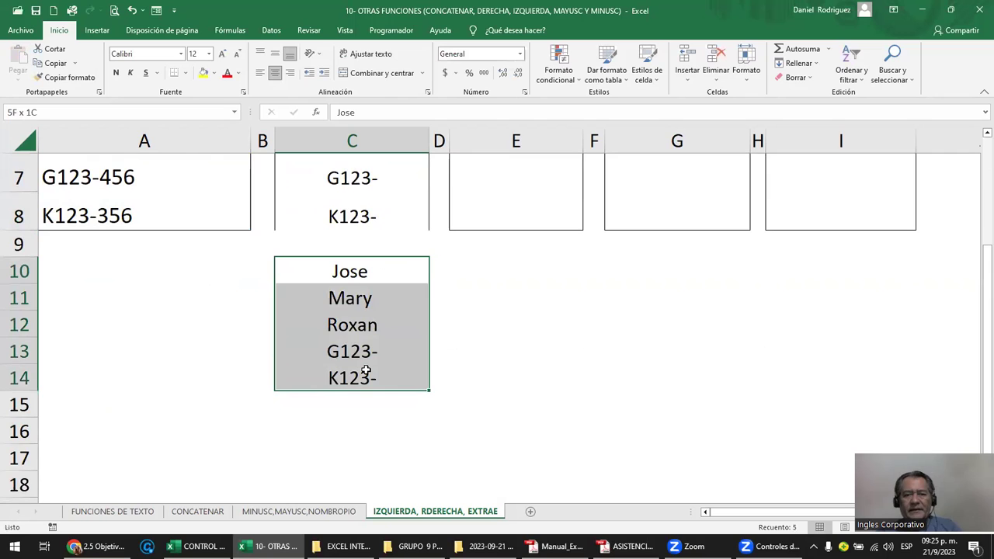
key("Delete")
scroll(366, 371, "up", 1)
scroll(366, 370, "up", 1)
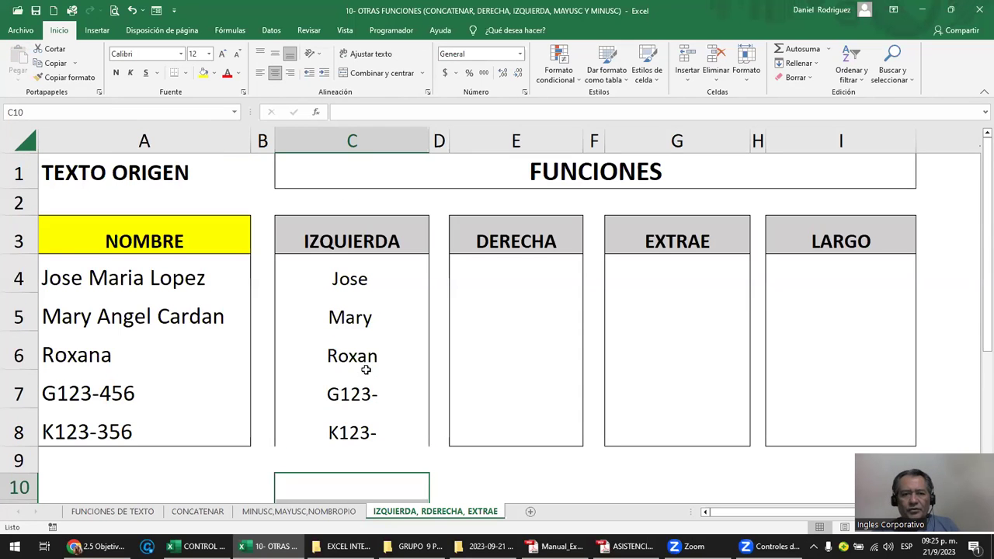
left_click(350, 277)
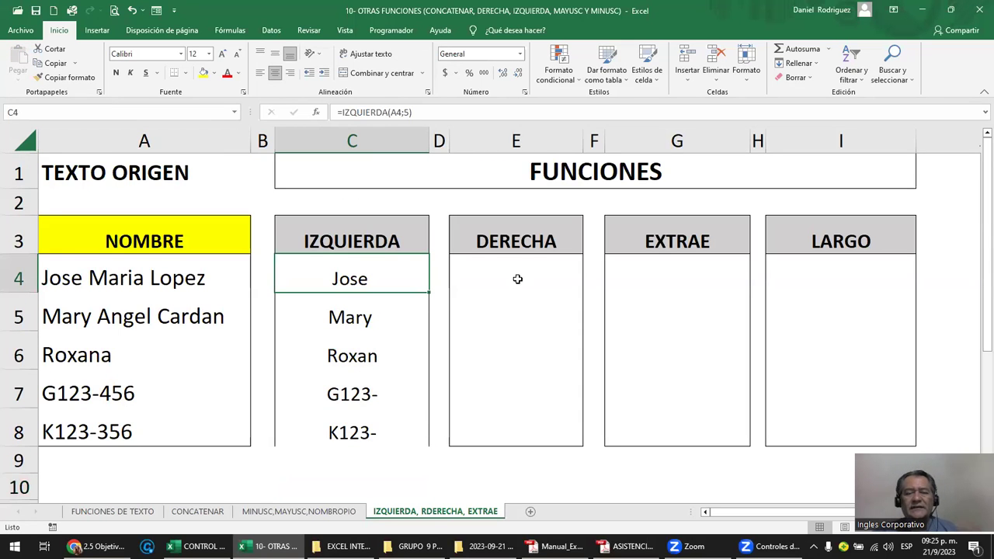
left_click_drag(358, 271, 356, 420)
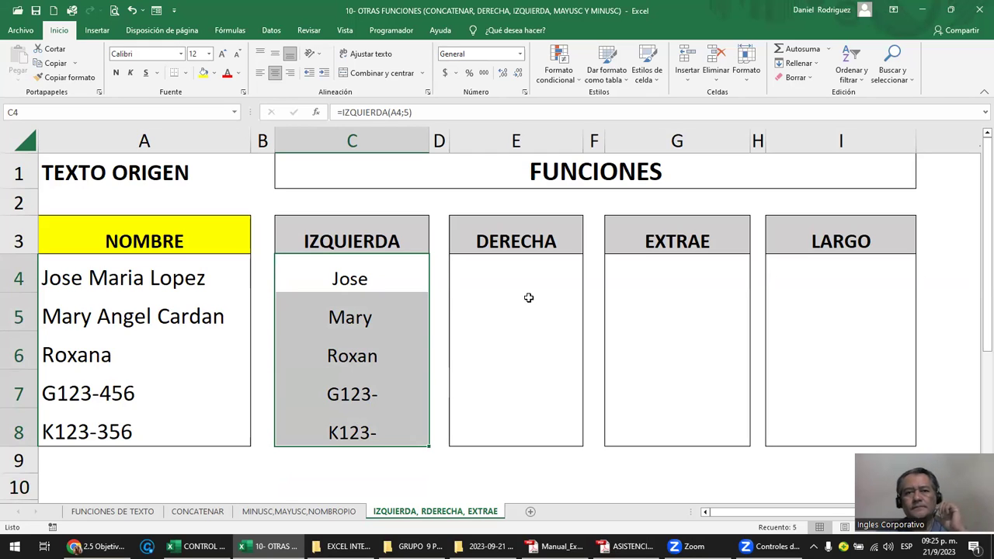
left_click(489, 261)
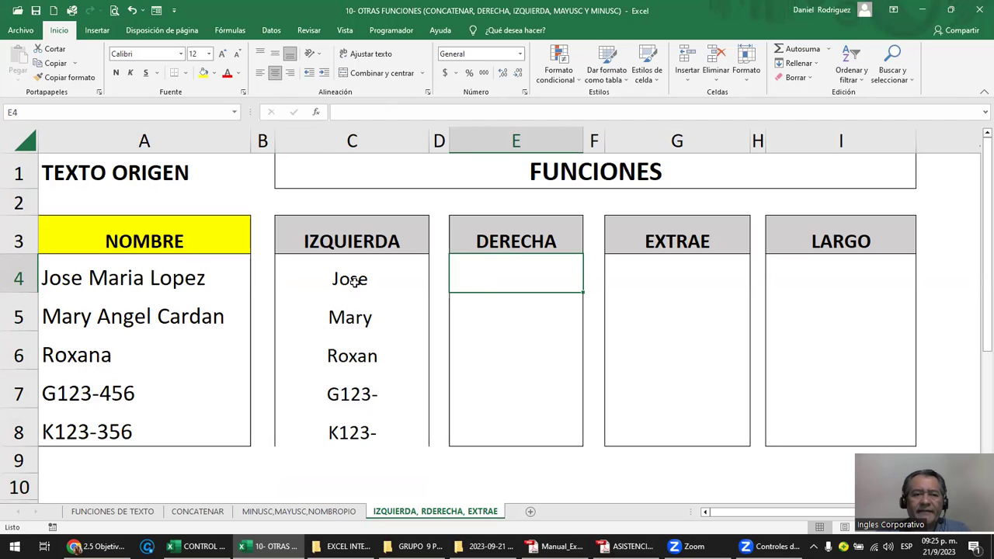
double_click(217, 276)
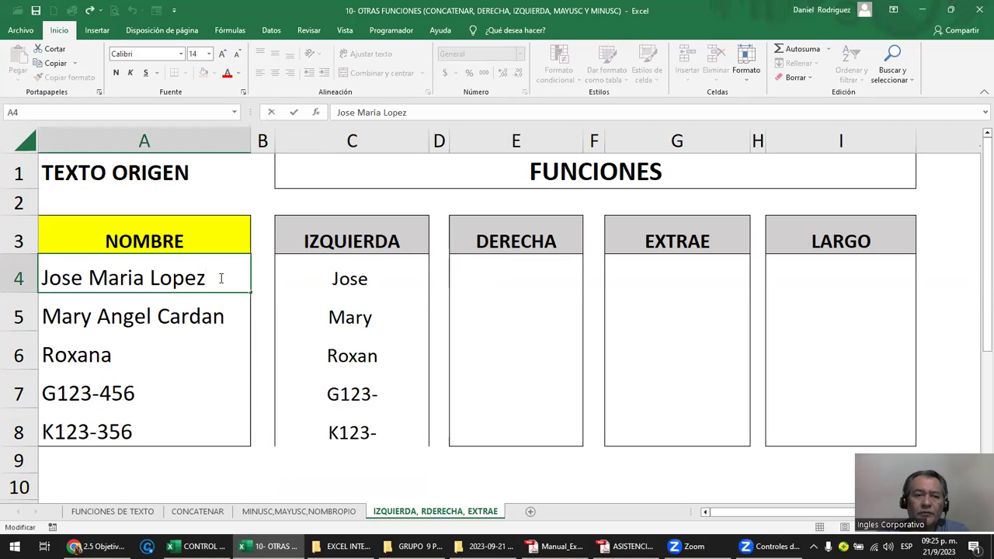
left_click_drag(222, 279, 92, 275)
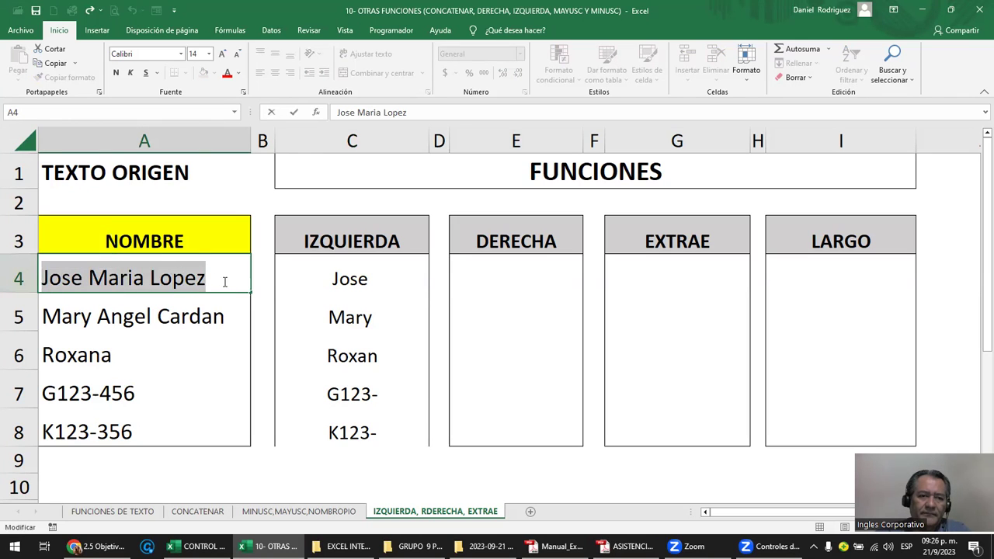
left_click(211, 280)
left_click_drag(211, 278, 47, 278)
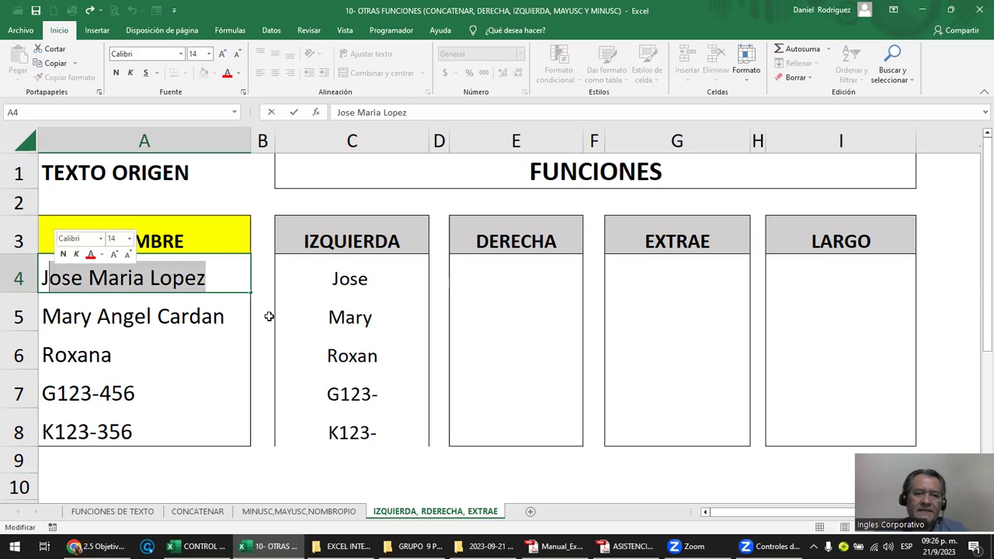
left_click(497, 271)
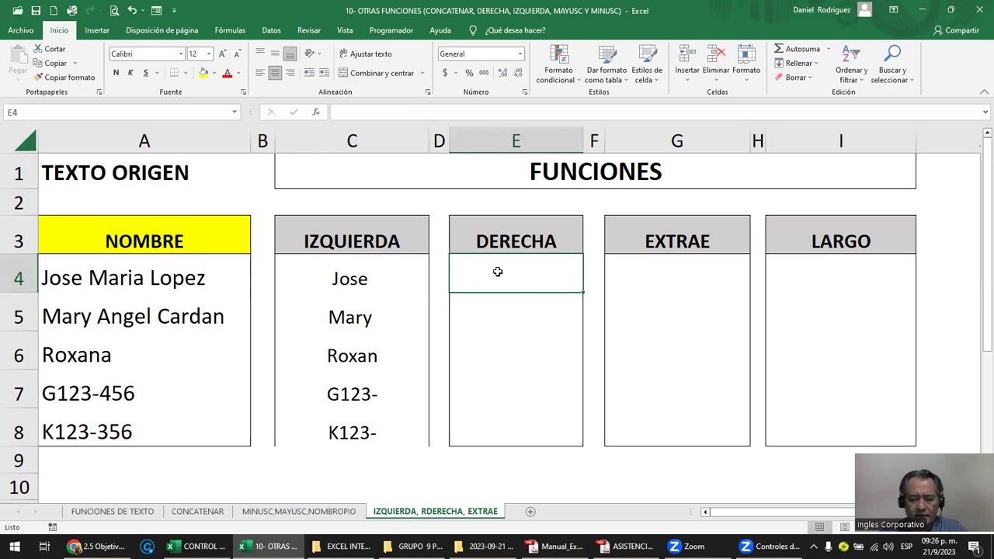
Enter =DERECHA(A4;5) in E4 and fill it down to E8.
type("=")
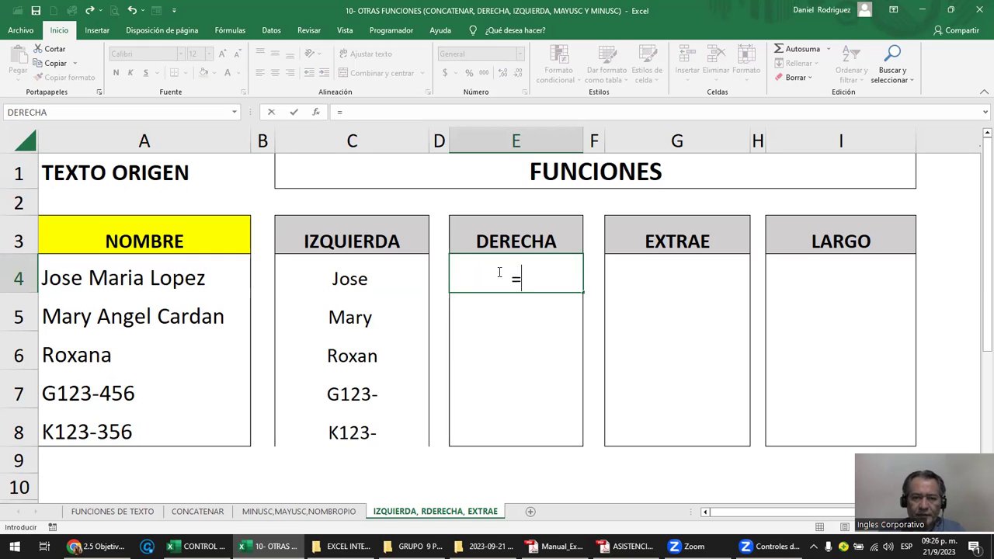
type("dere")
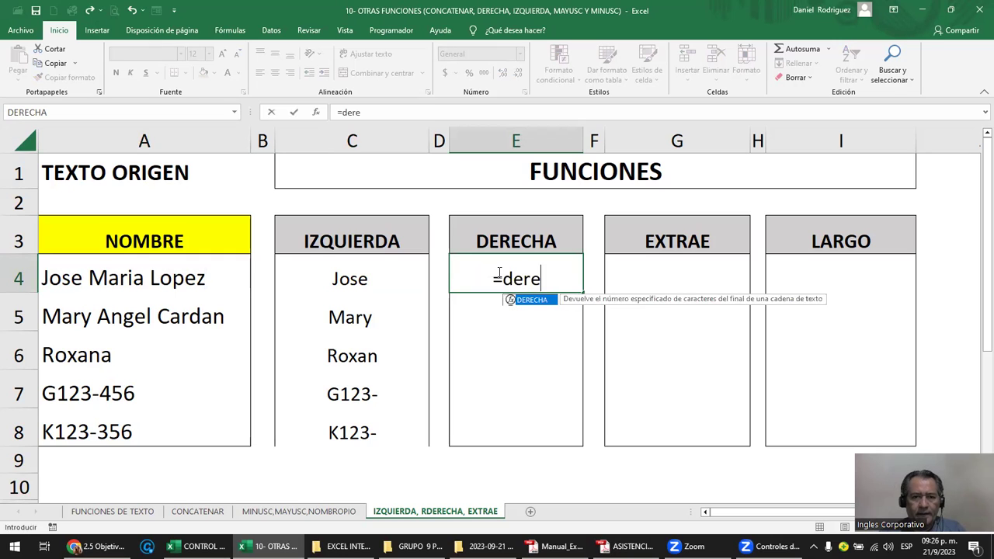
key("Tab")
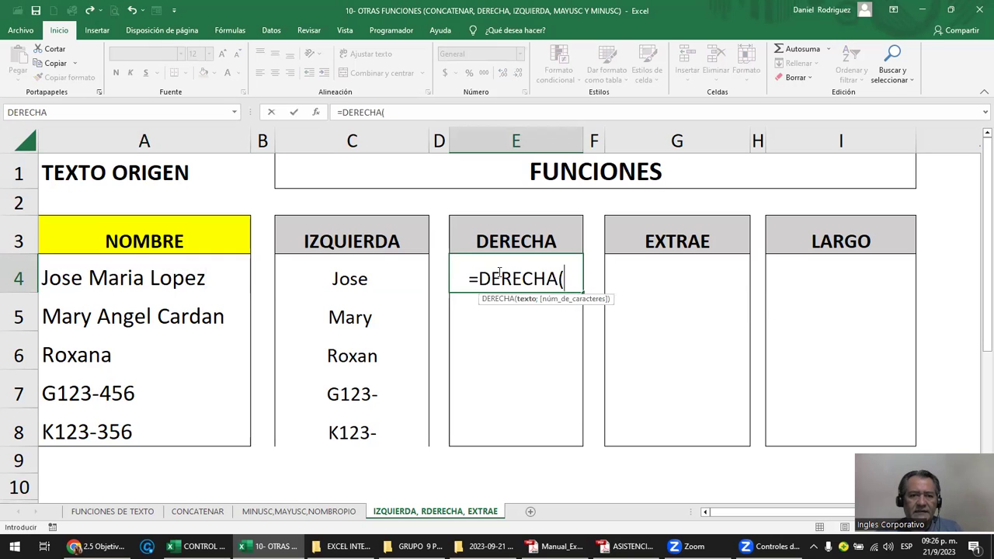
left_click(204, 278)
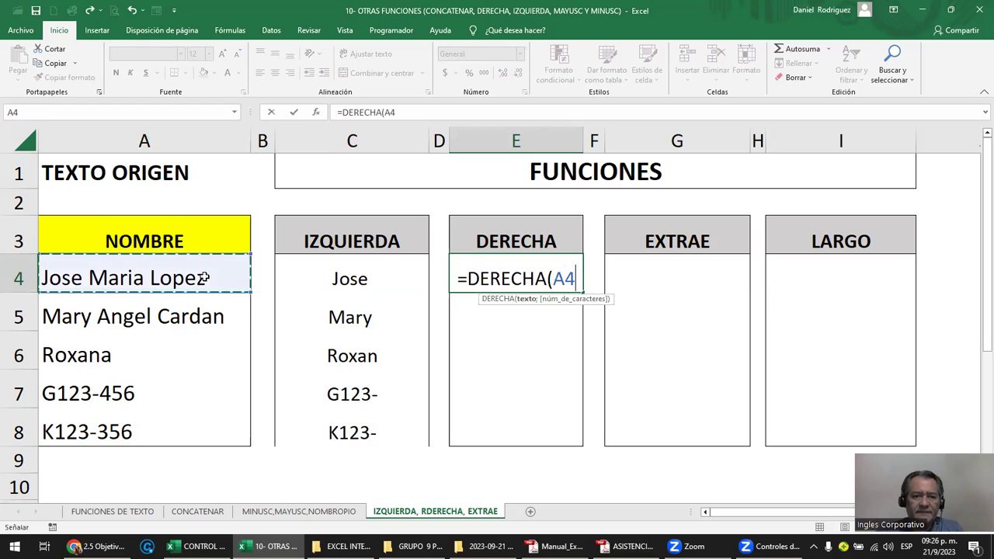
type(";")
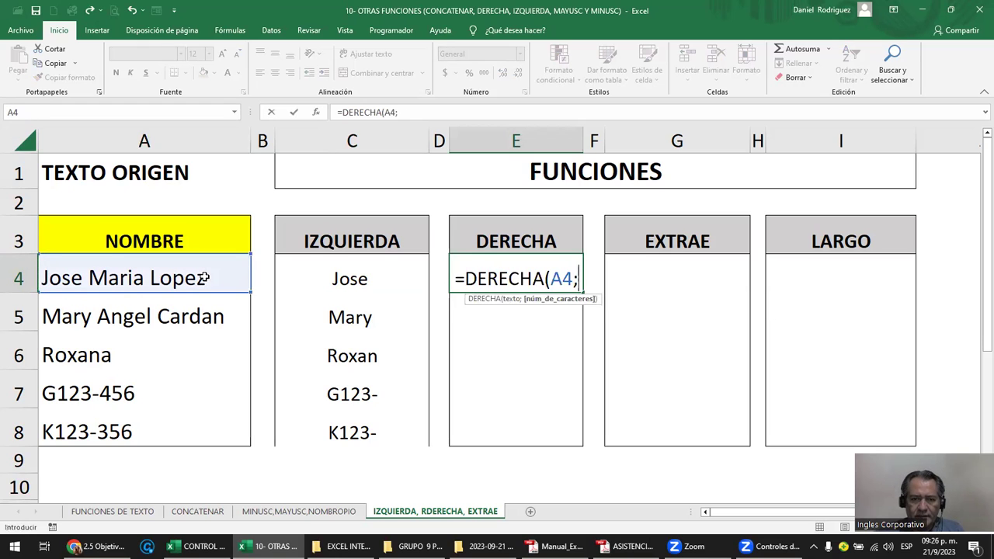
type("5")
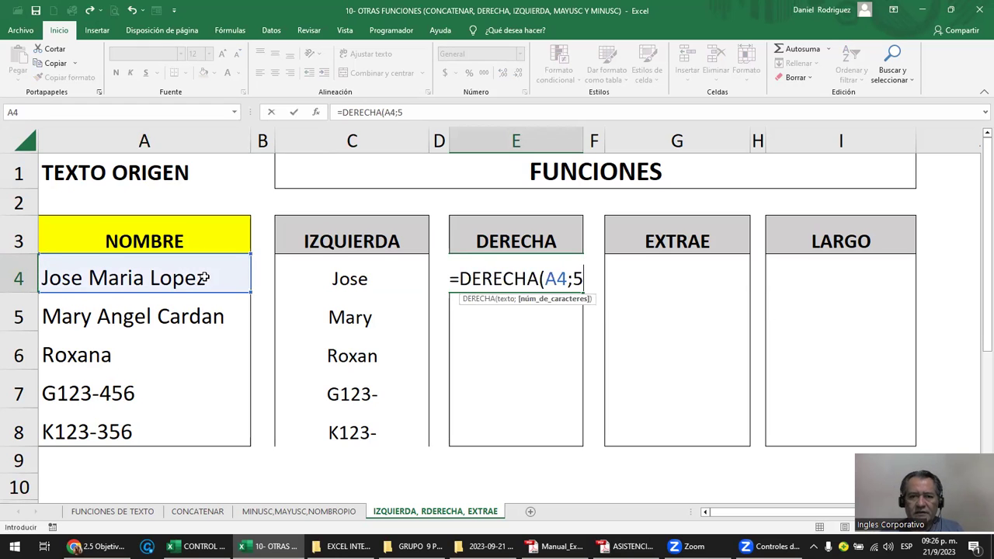
type(")")
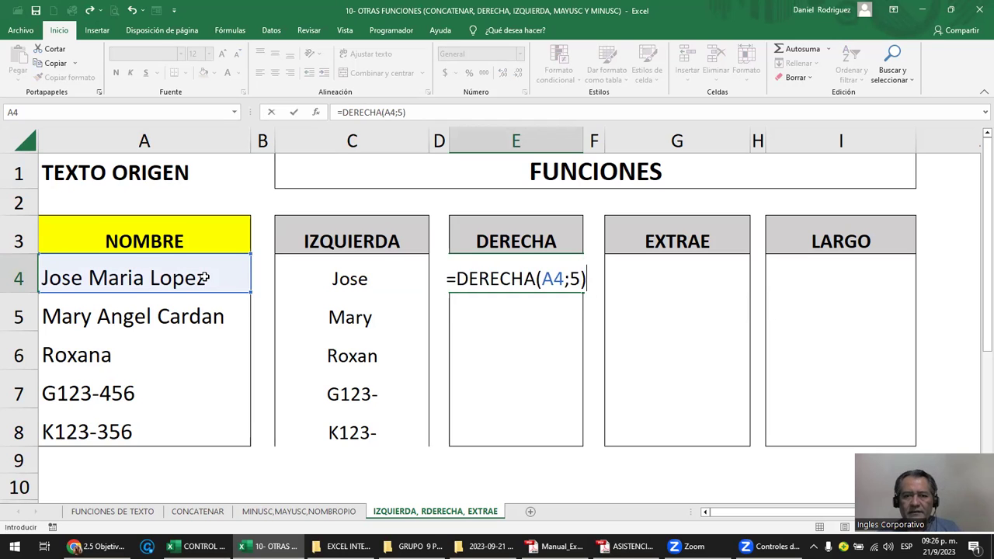
key("Return")
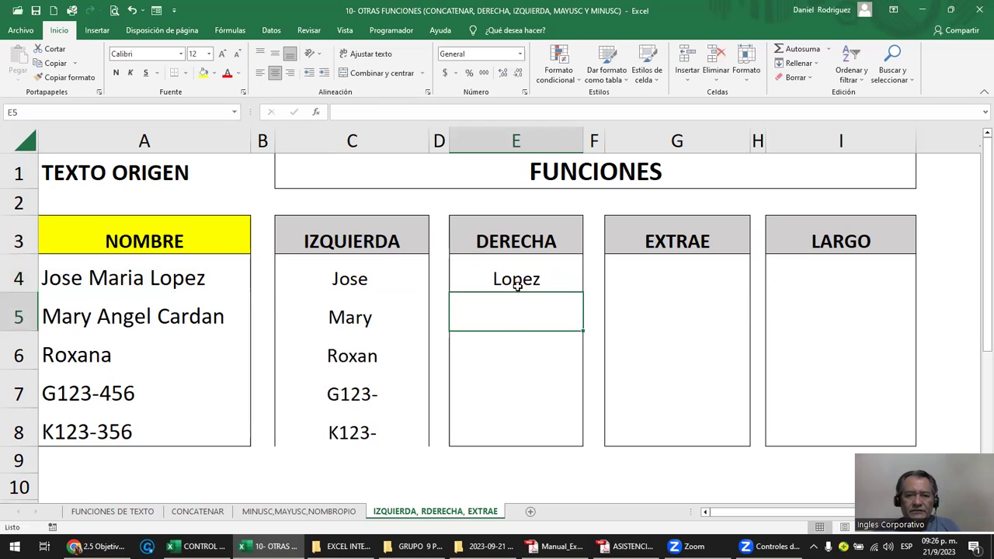
left_click(512, 274)
double_click(512, 274)
key("Escape")
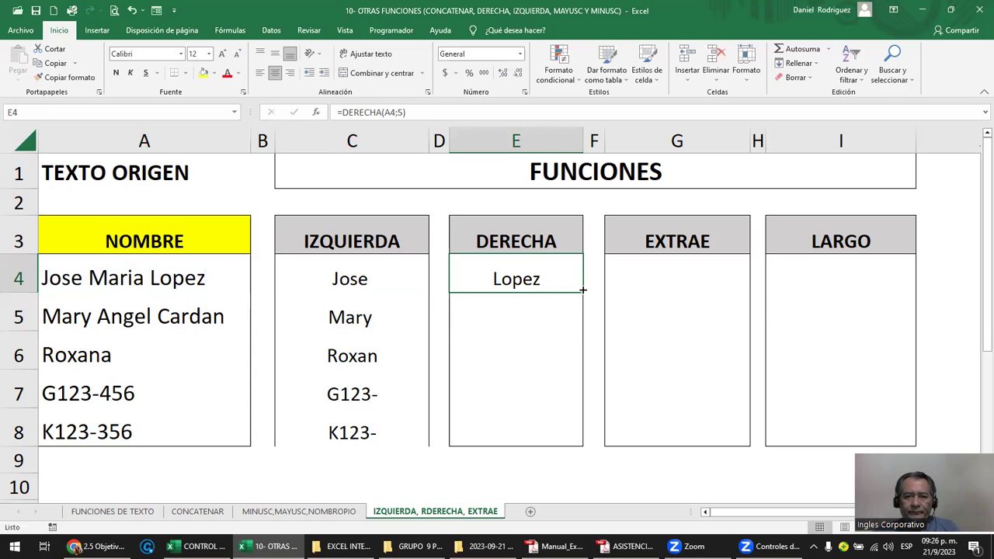
left_click_drag(584, 294, 579, 436)
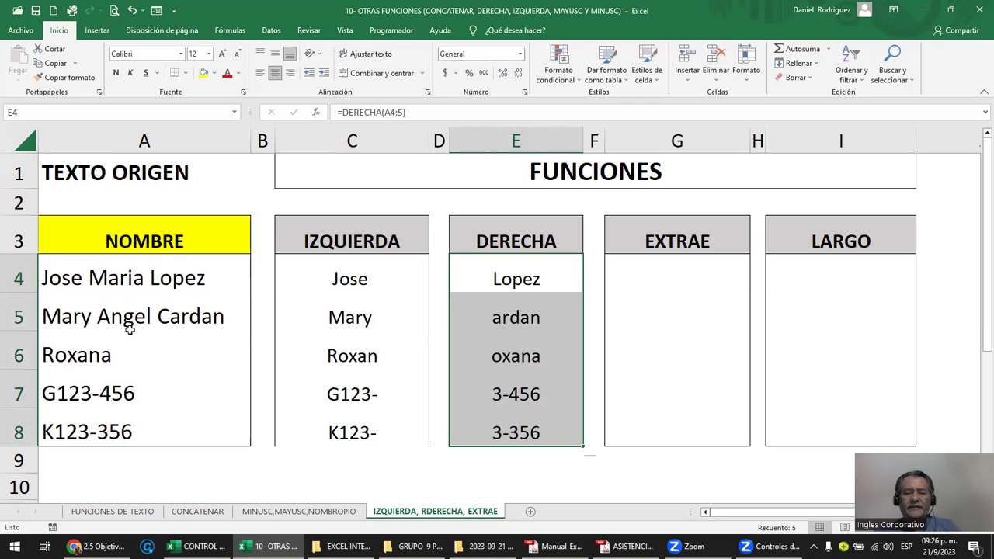
Check the DERECHA formulas in E4 through E7, then reopen E4's formula.
double_click(535, 279)
key("Escape")
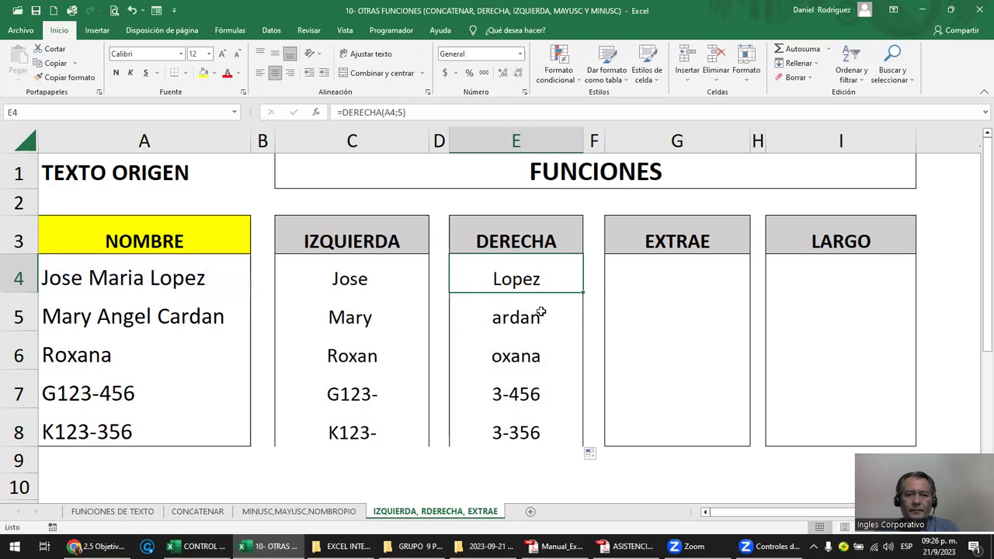
double_click(540, 317)
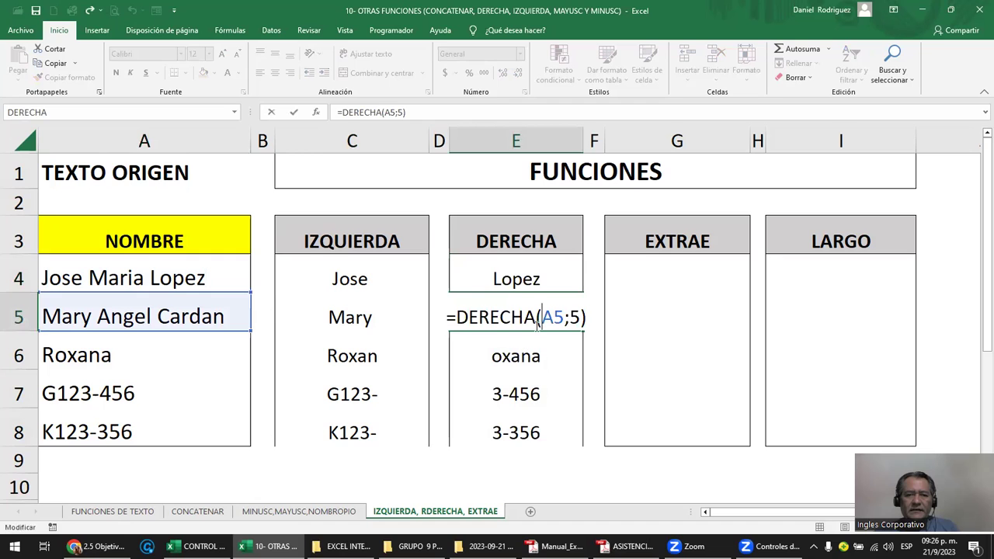
key("Escape")
double_click(539, 355)
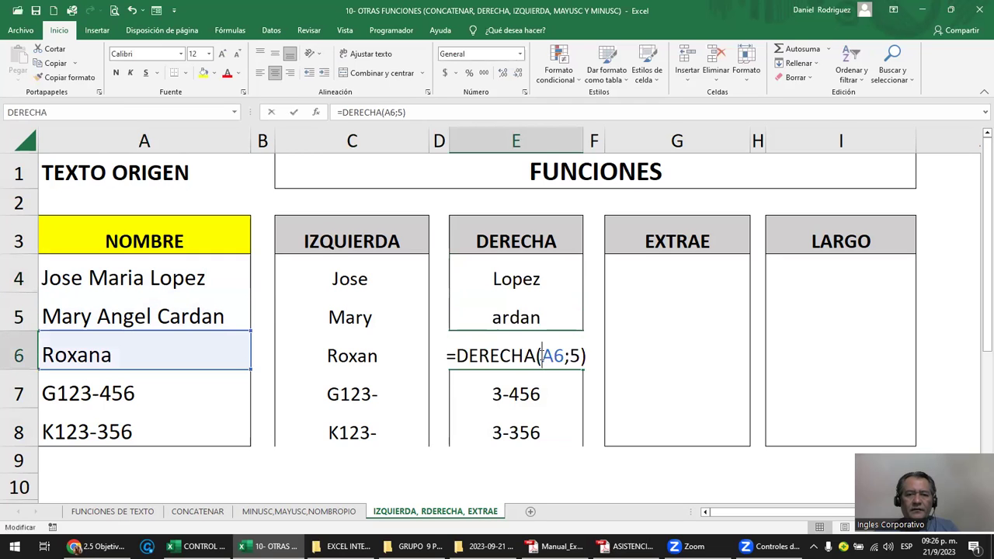
key("Escape")
double_click(537, 394)
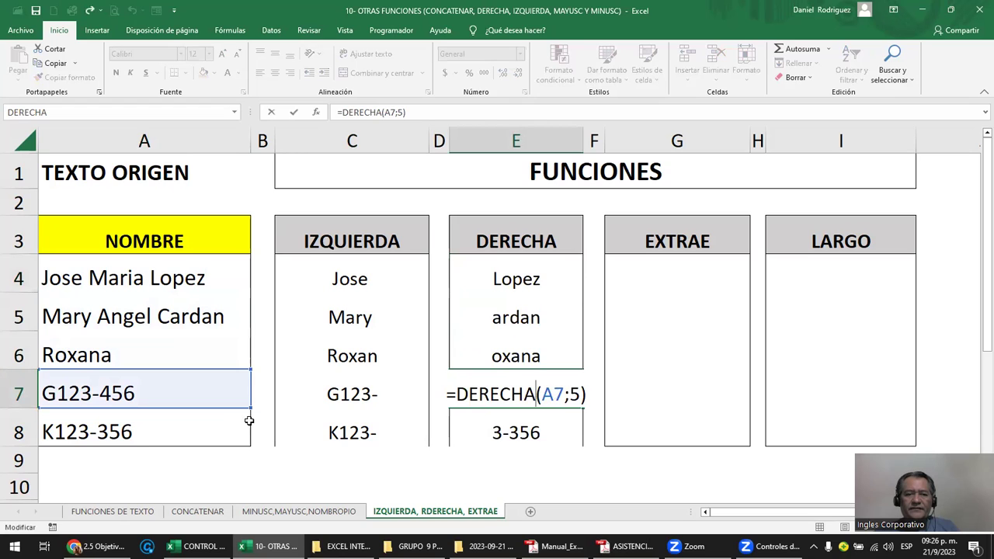
key("Escape")
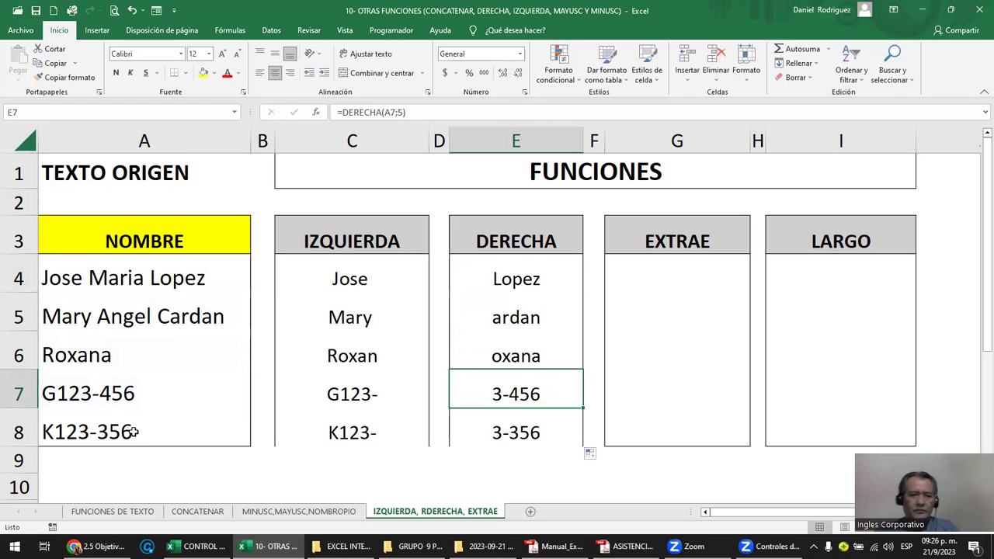
double_click(491, 280)
Change E4 to =DERECHA(A4;1) and fill it down to E8, returning z, n, a, 6, 6.
left_click(575, 277)
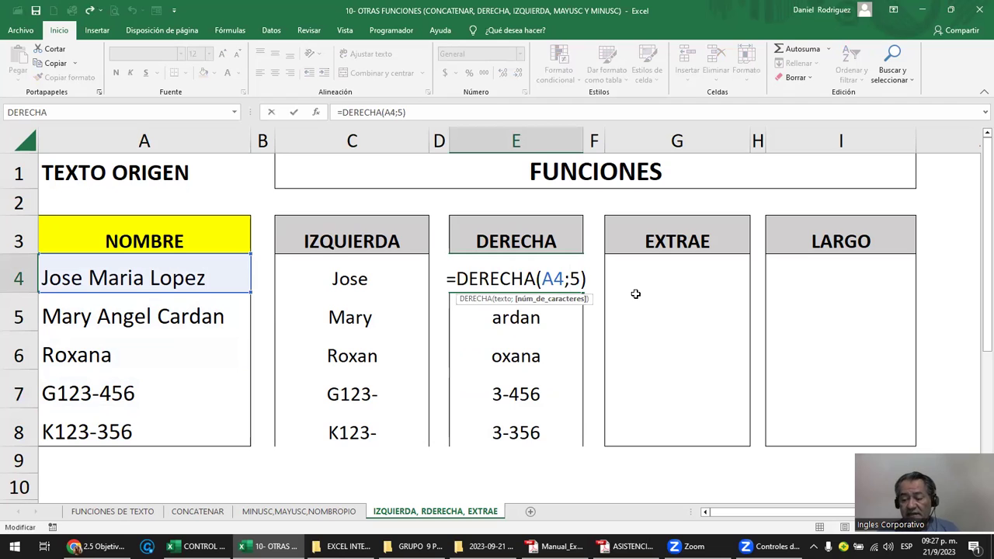
type("1")
key("Delete")
key("Return")
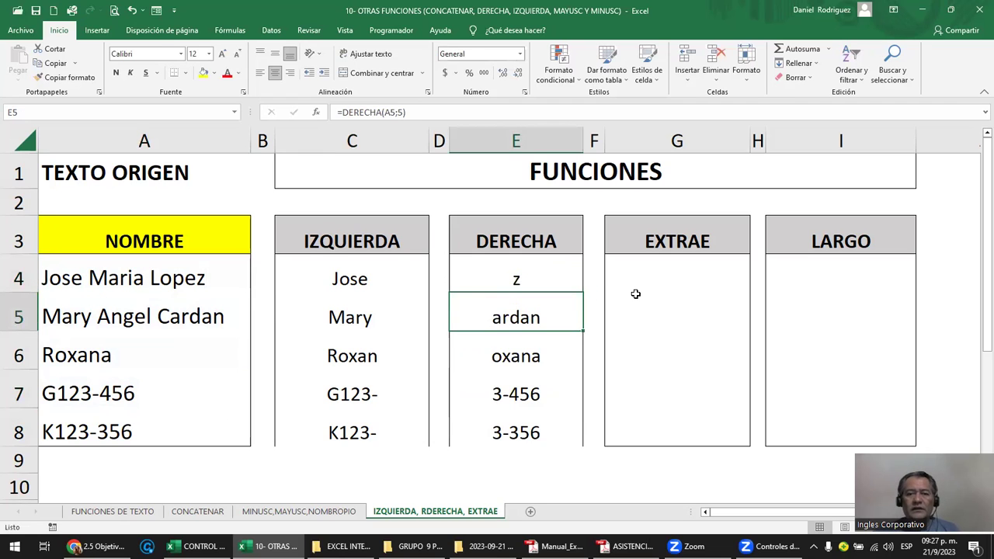
double_click(553, 278)
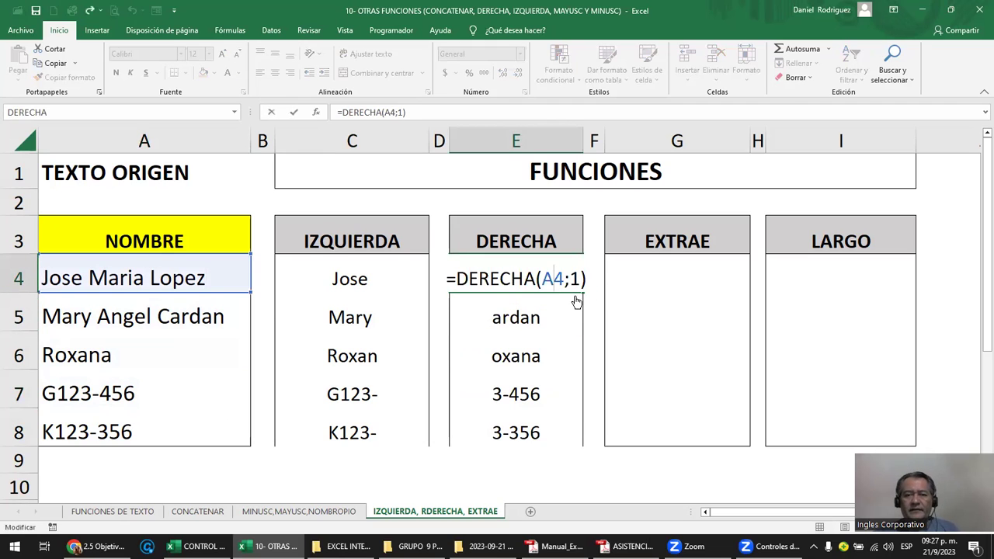
key("Escape")
left_click_drag(582, 294, 565, 437)
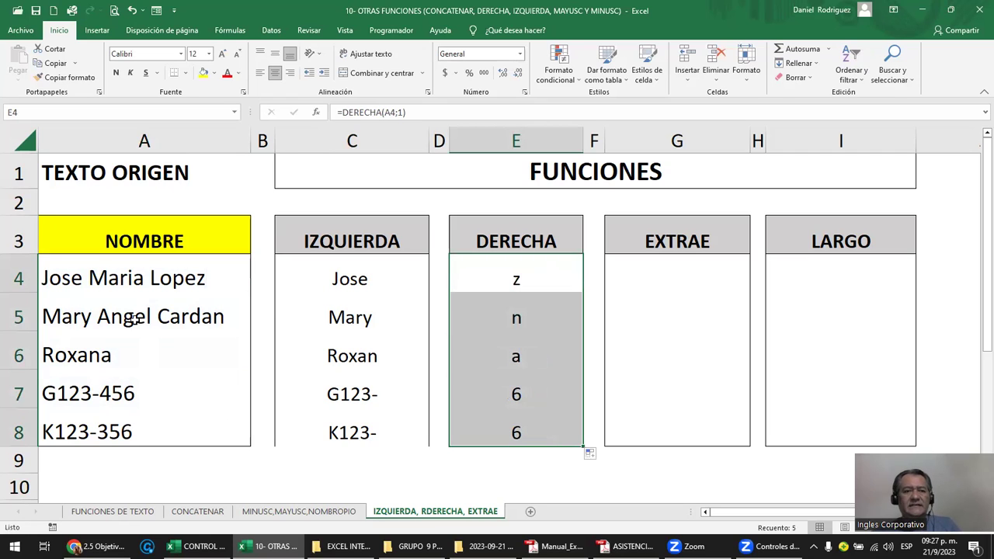
double_click(491, 279)
key("Escape")
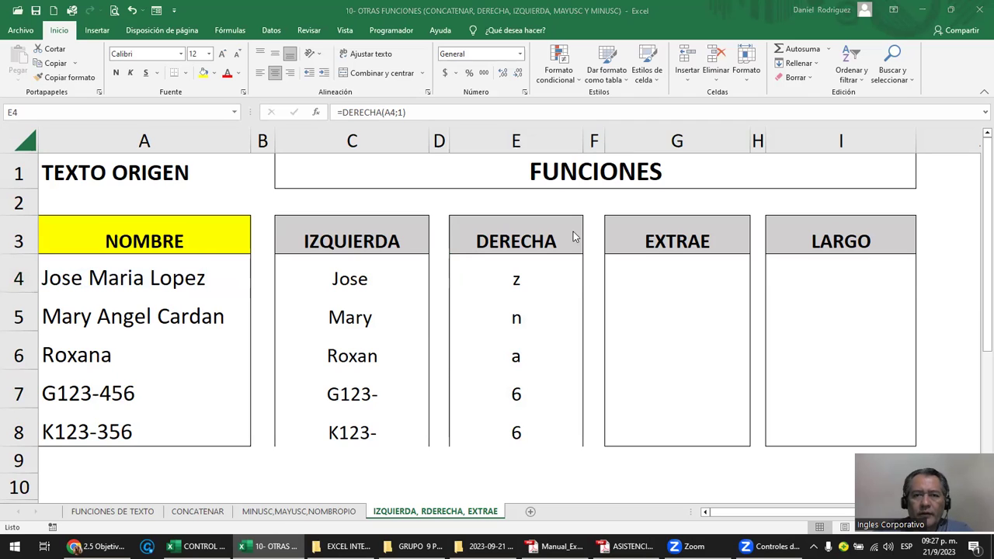
Enter =LARGO(A4) in I4 to count the characters of the first name.
left_click(675, 269)
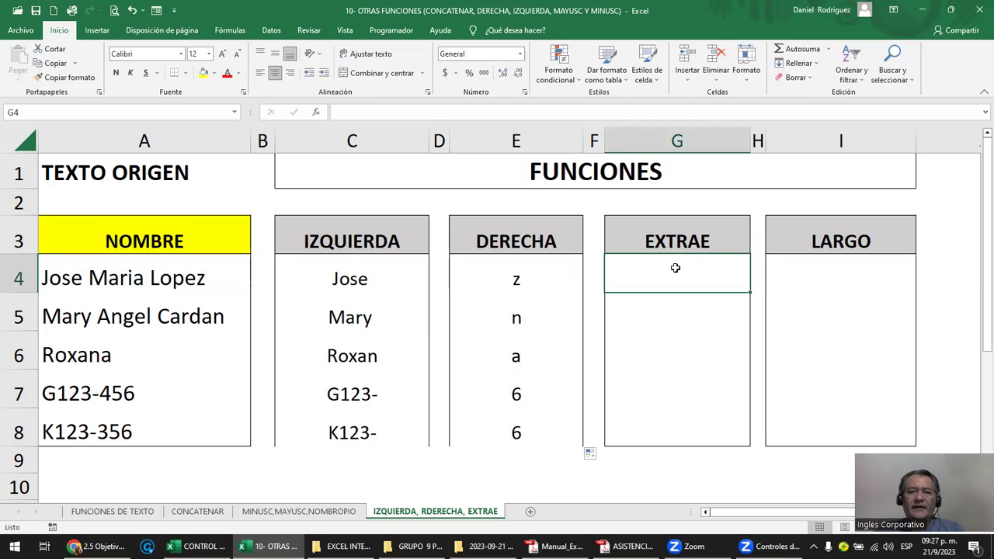
left_click(838, 275)
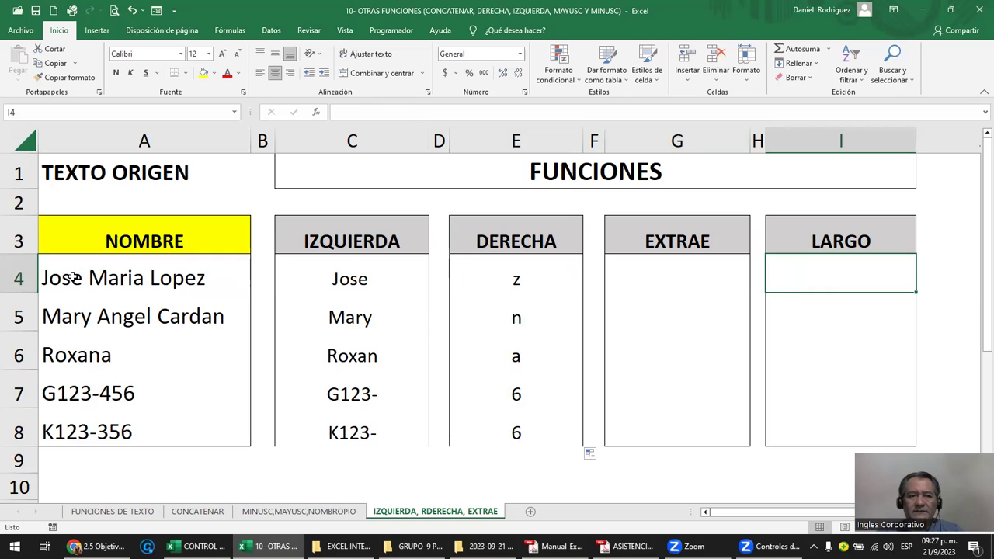
left_click(72, 278)
left_click(833, 270)
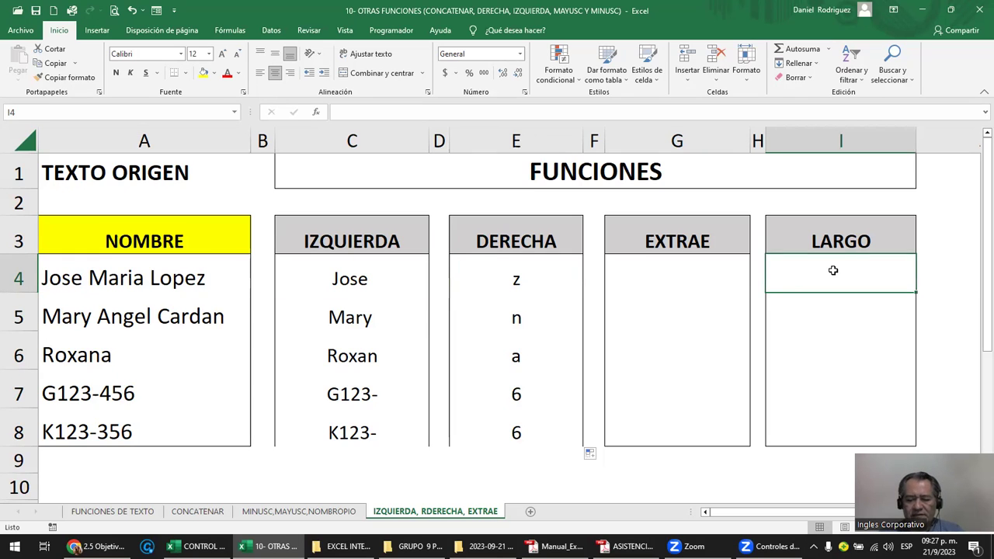
type("=largo(")
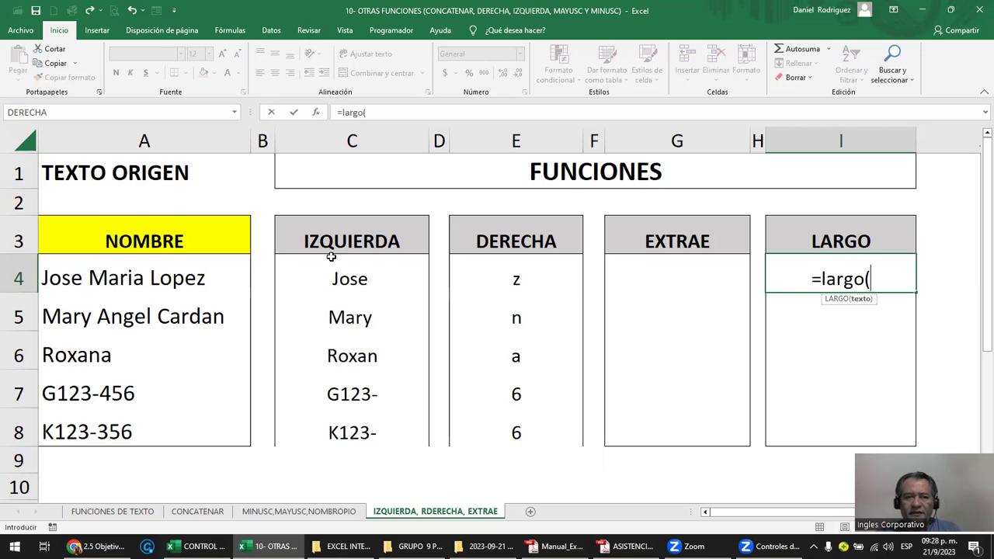
left_click(175, 280)
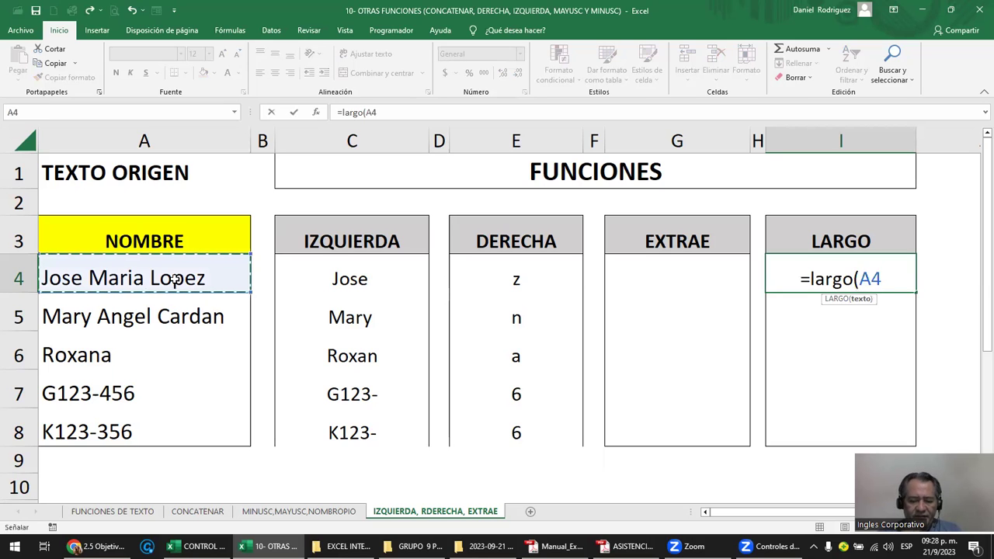
key("Return")
Fill the LARGO formula down to I8, giving 16, 17, 6, 8, 8, and check it.
key("Up")
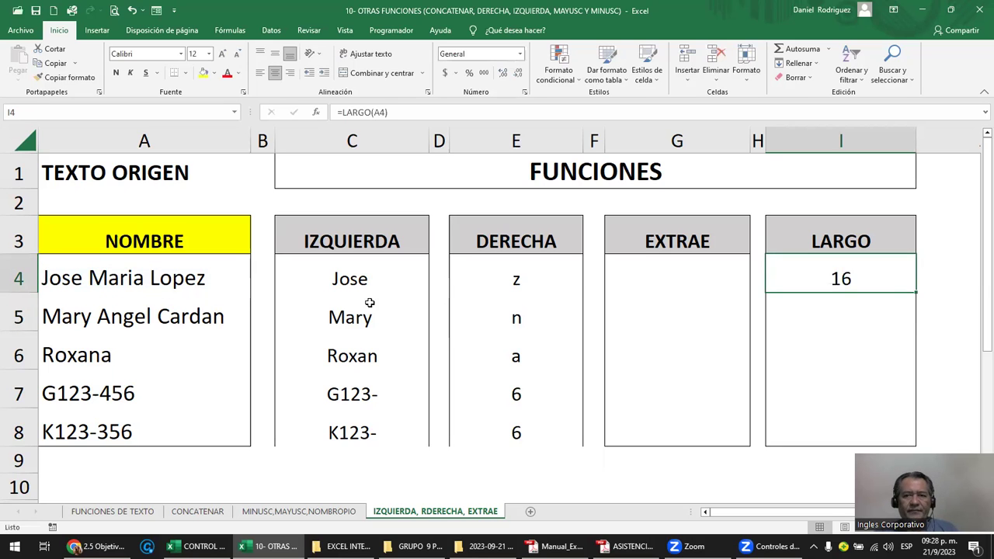
key("F2")
key("Escape")
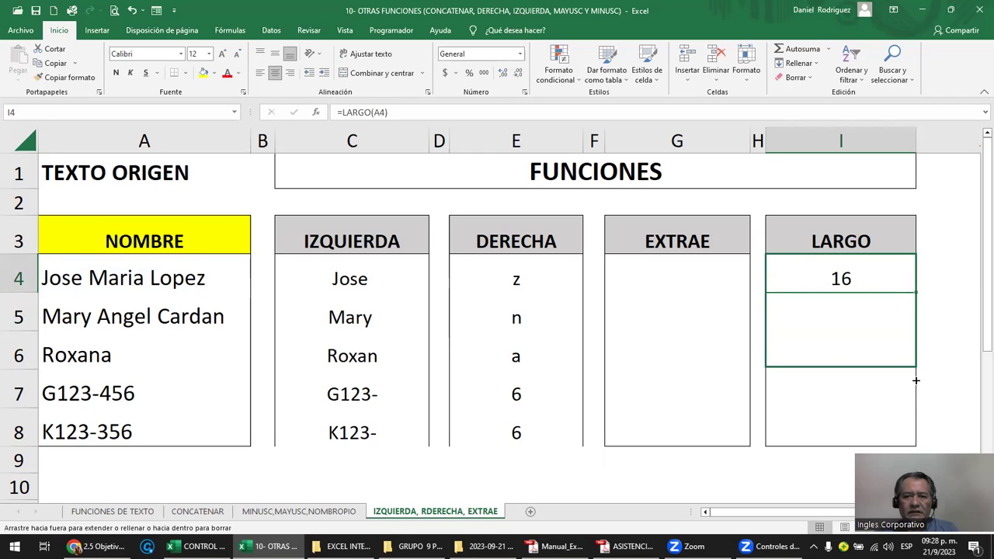
left_click_drag(919, 293, 913, 439)
double_click(846, 323)
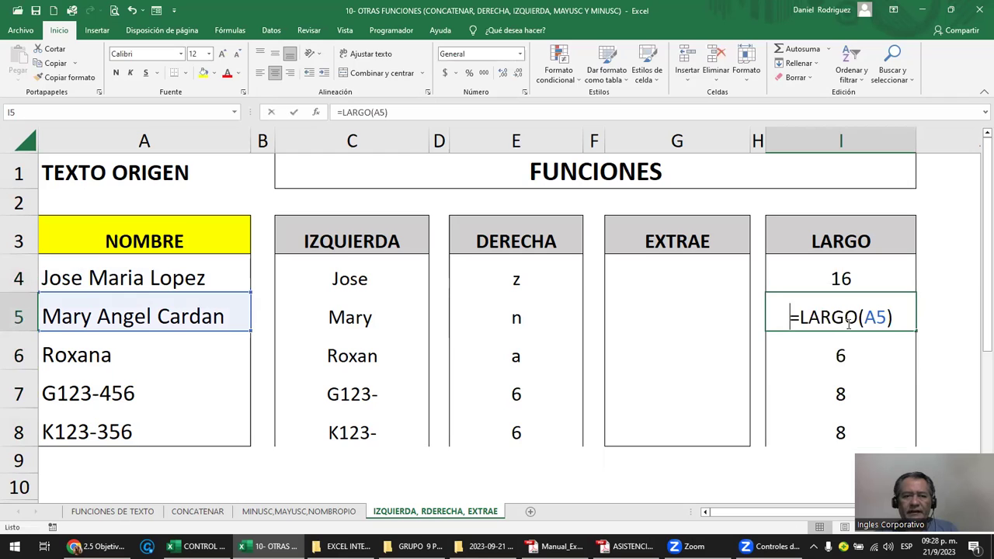
key("Escape")
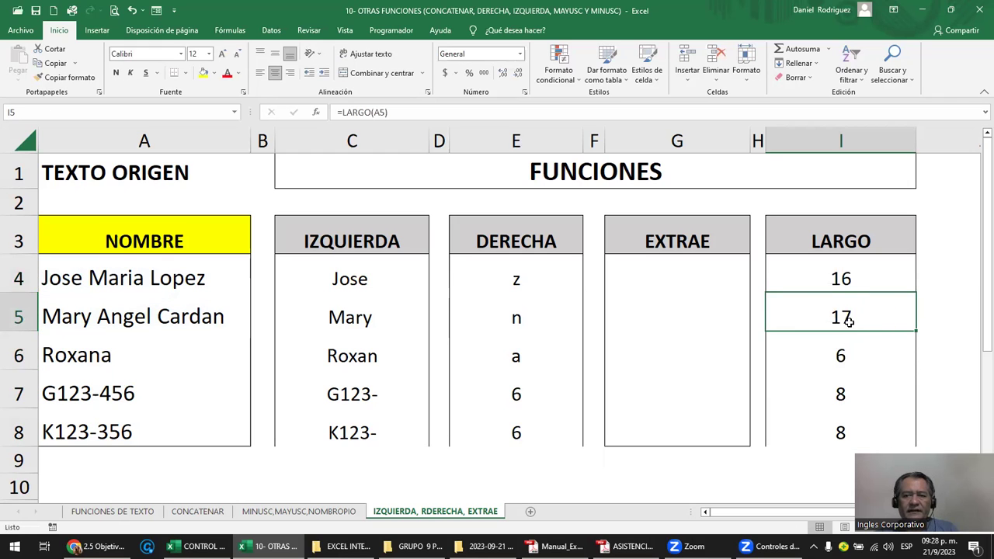
left_click(849, 281)
double_click(851, 281)
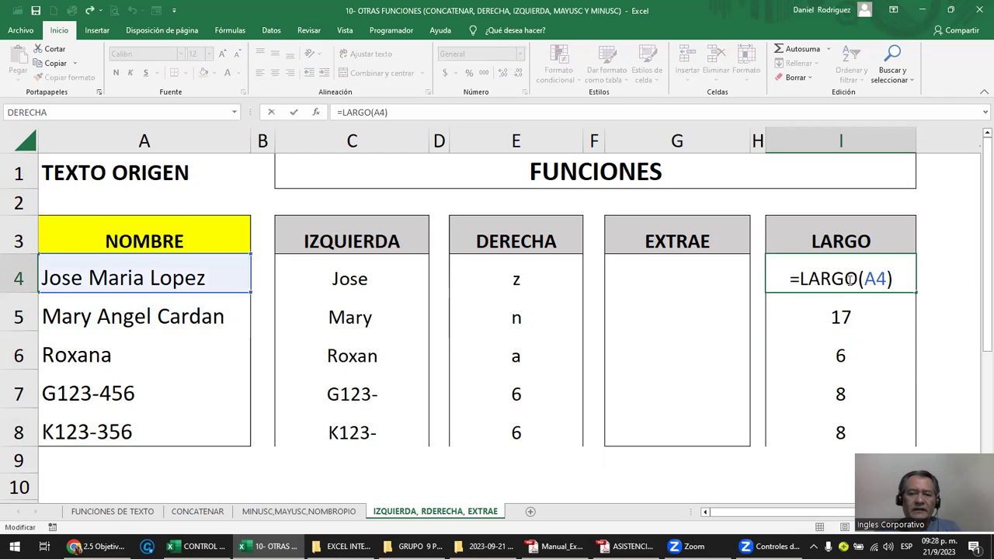
left_click(81, 279)
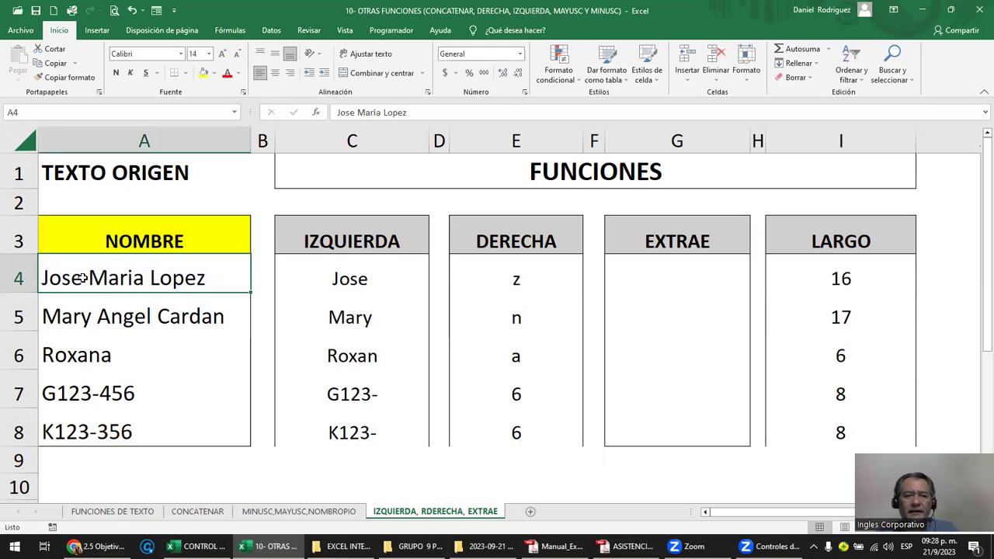
double_click(82, 279)
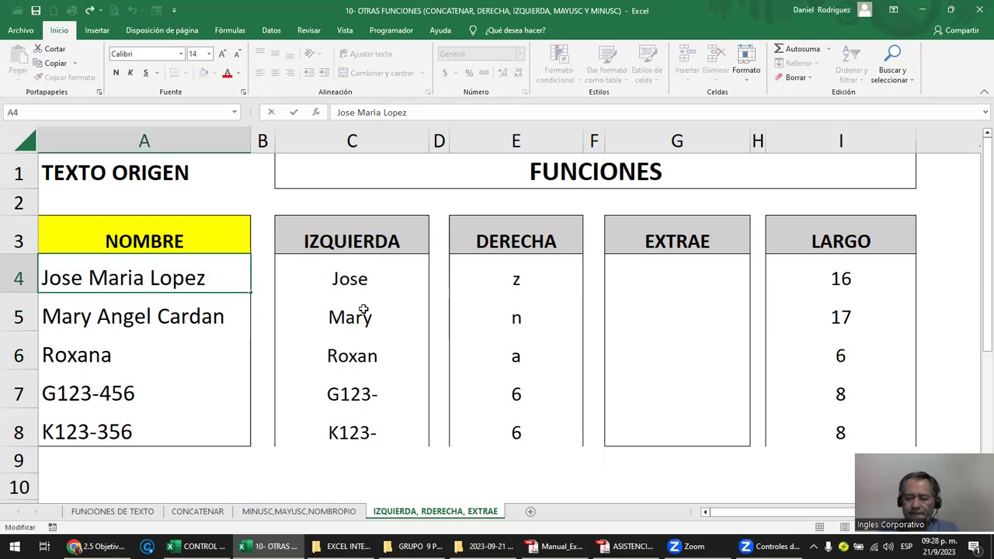
key("Delete")
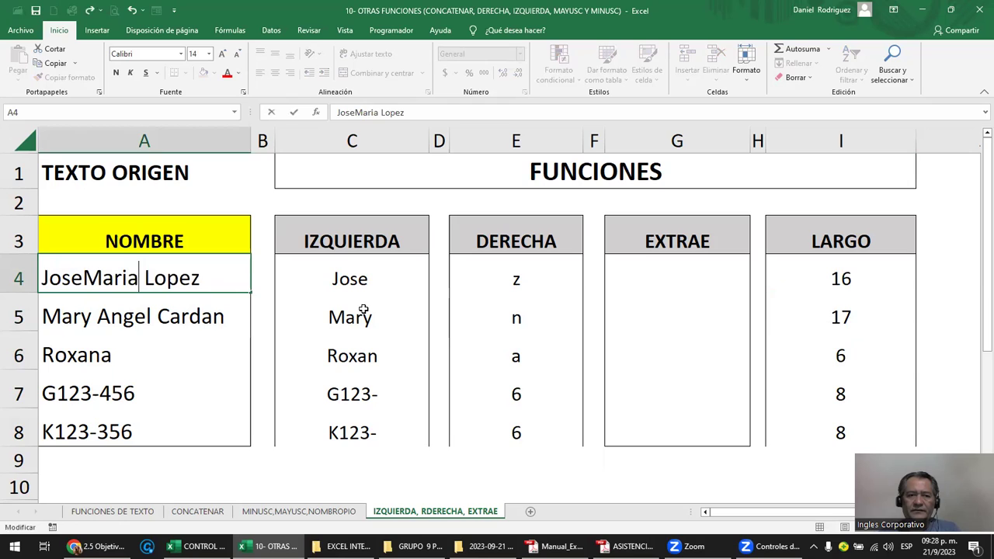
key("Delete")
key("Return")
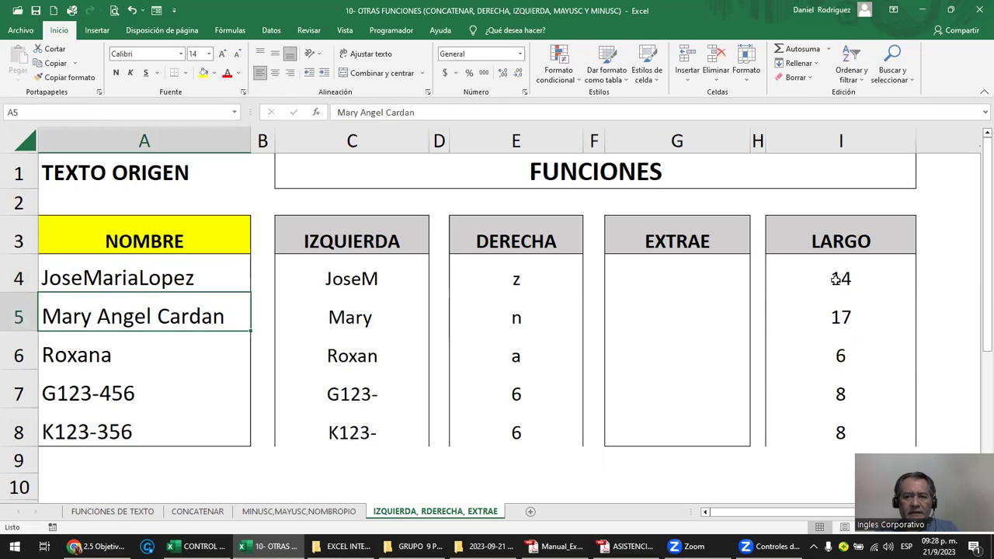
left_click(836, 278)
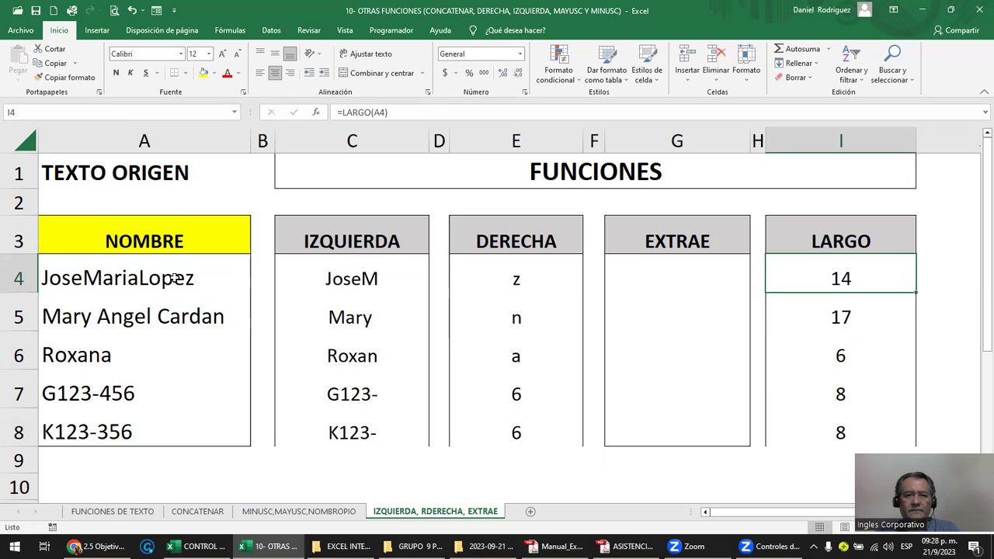
double_click(92, 278)
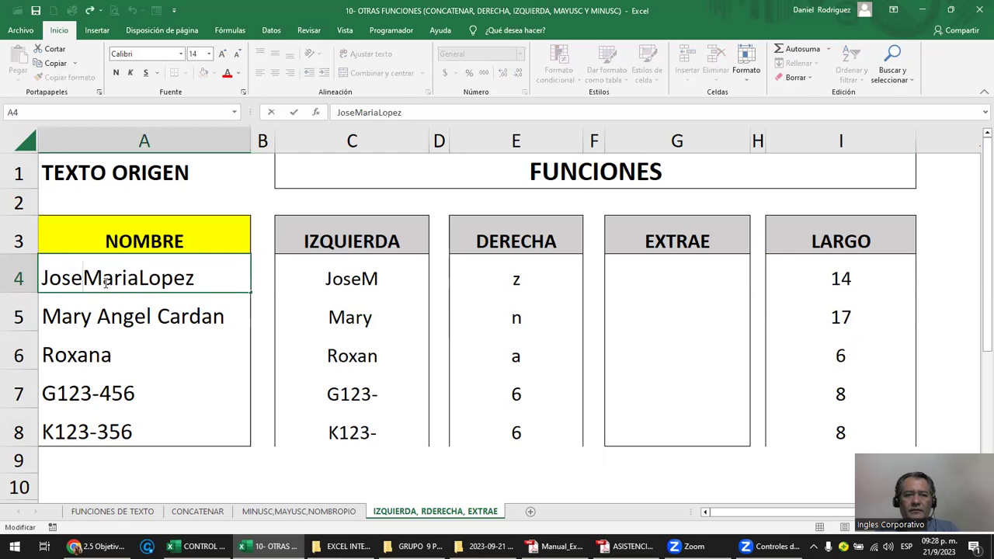
key("Right")
key("Right")
key("Right")
key("Right")
key("Return")
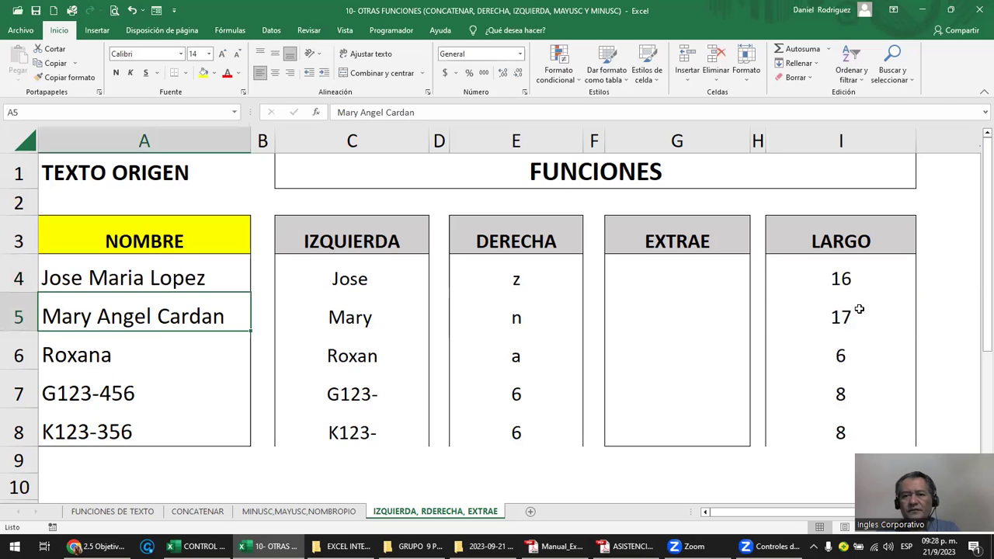
left_click(852, 278)
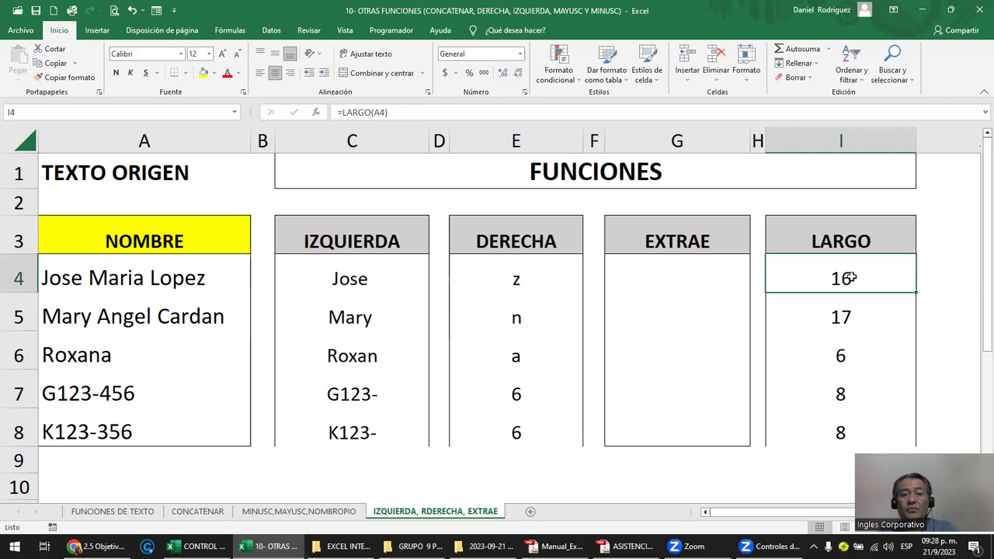
left_click(60, 280)
double_click(60, 279)
left_click(212, 279)
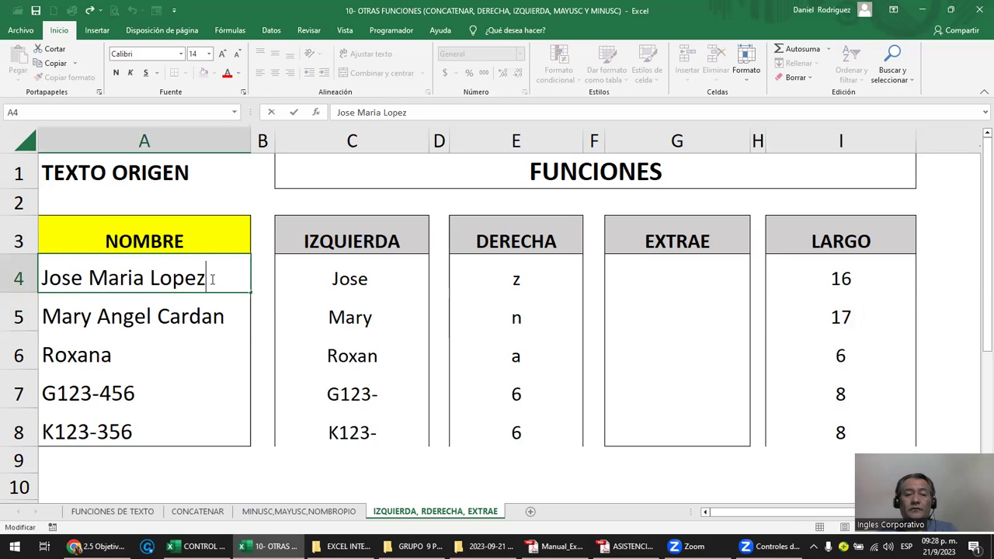
type(".")
key("Return")
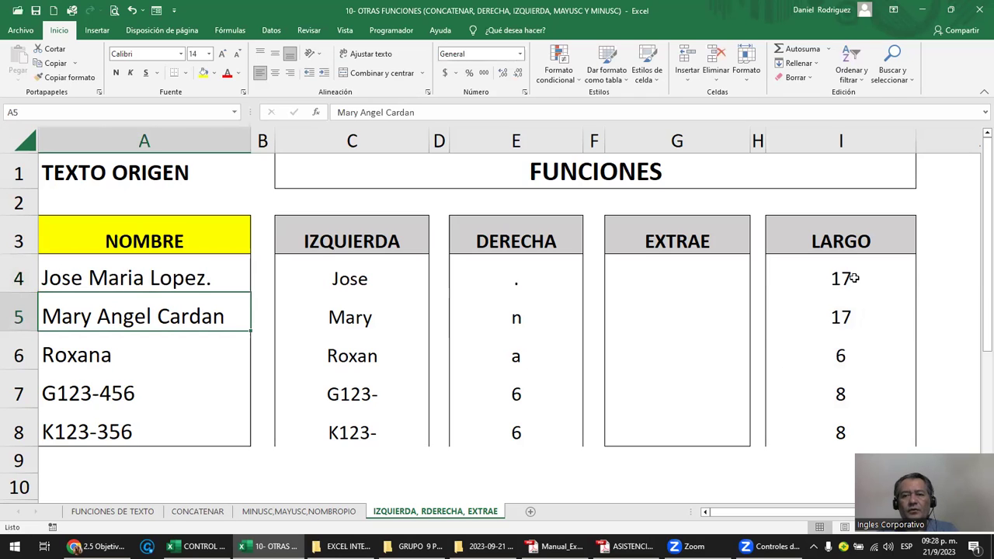
left_click(532, 287)
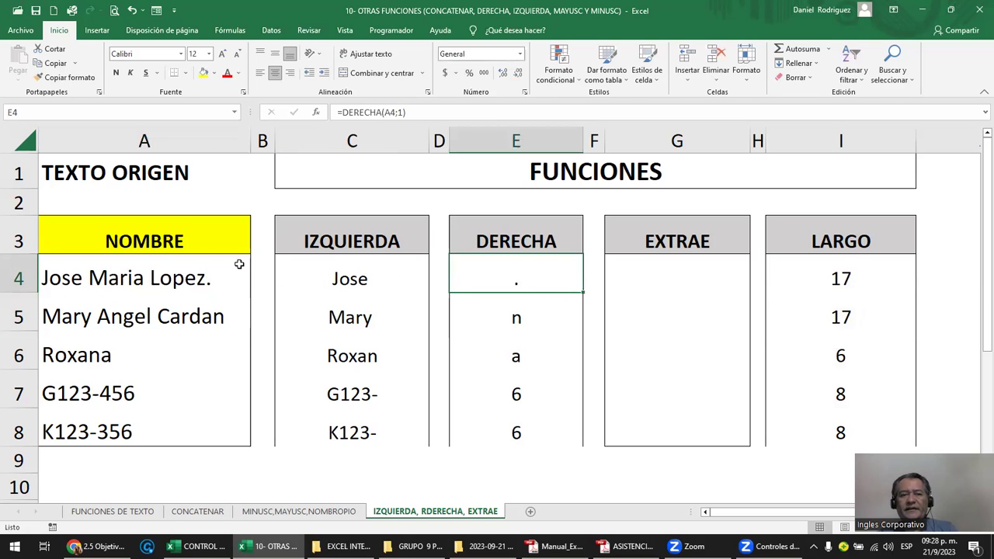
left_click(49, 282)
key("F2")
key("BackSpace")
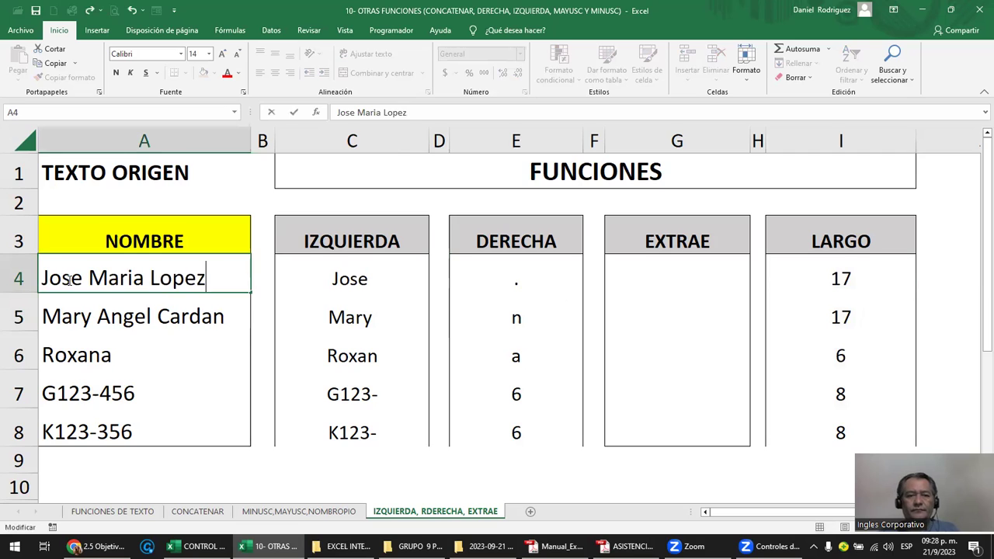
key("Return")
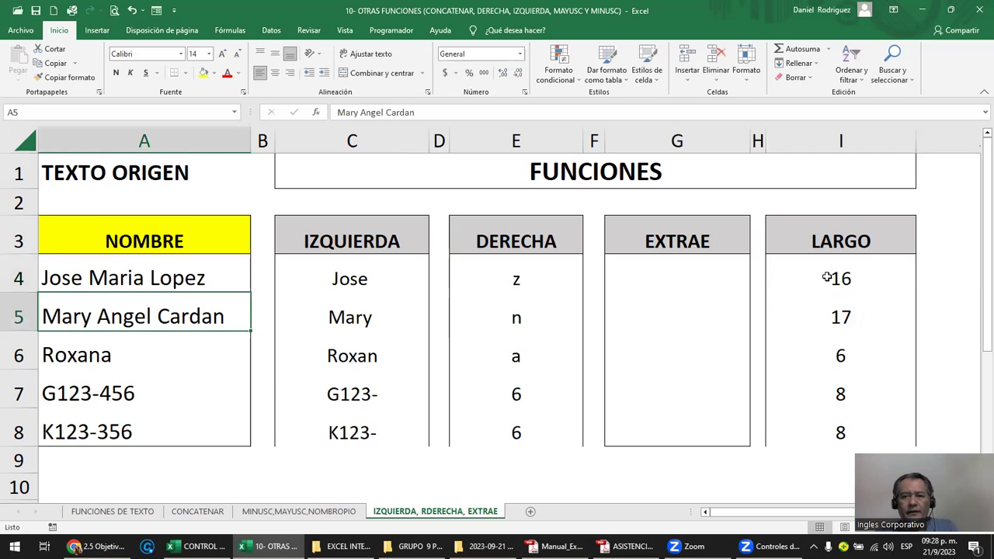
left_click(836, 274)
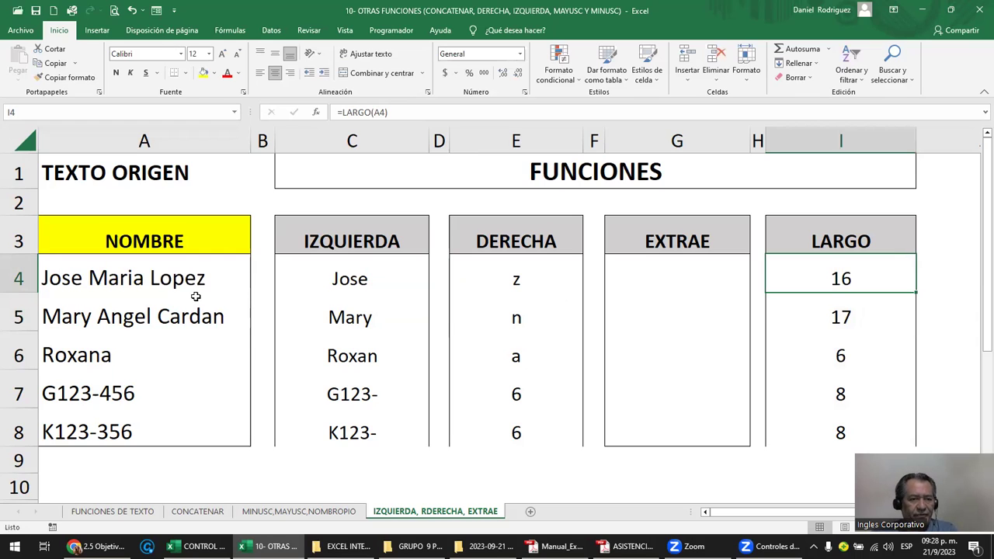
left_click(154, 273)
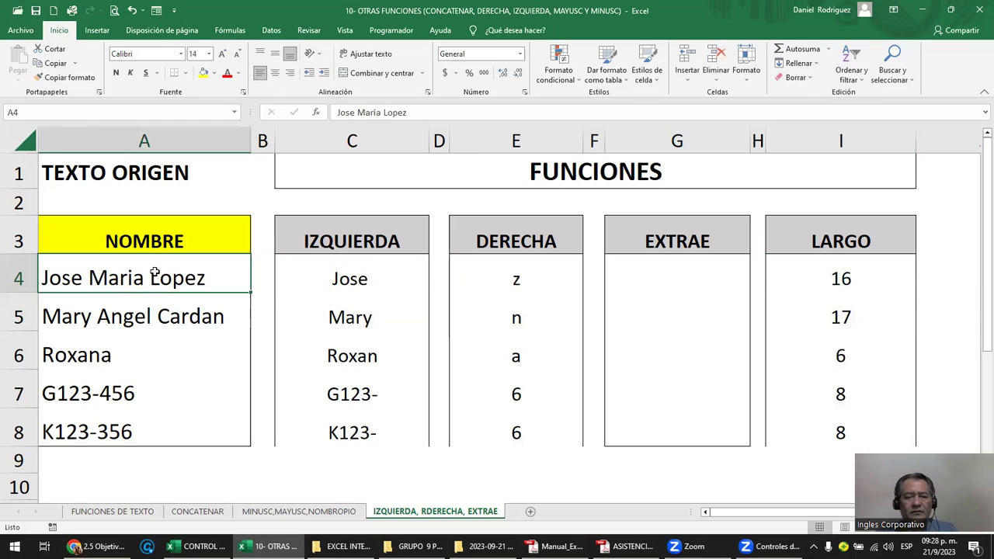
left_click(847, 390)
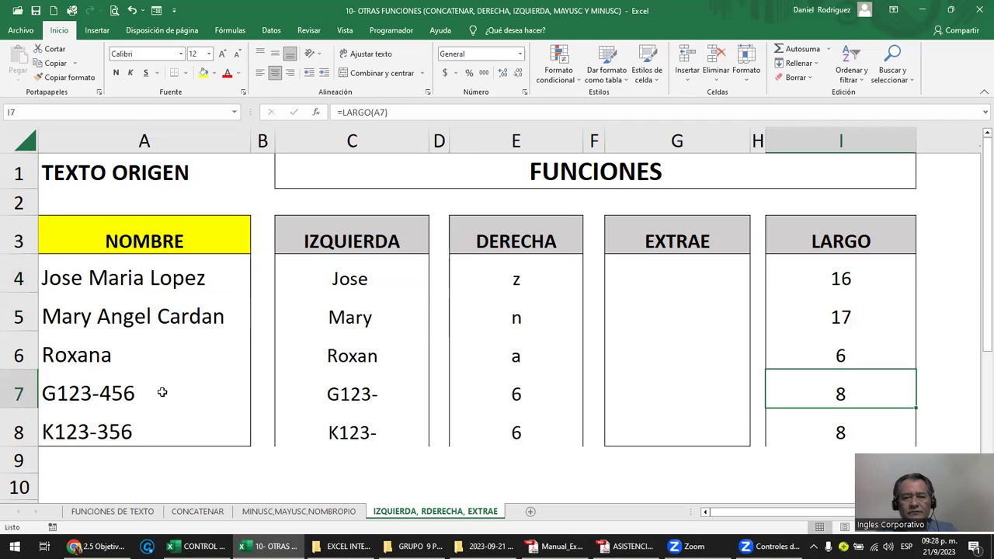
Open the FUNCIONES DE TEXTO sheet and select the EXTRAE entry in the list.
left_click(660, 278)
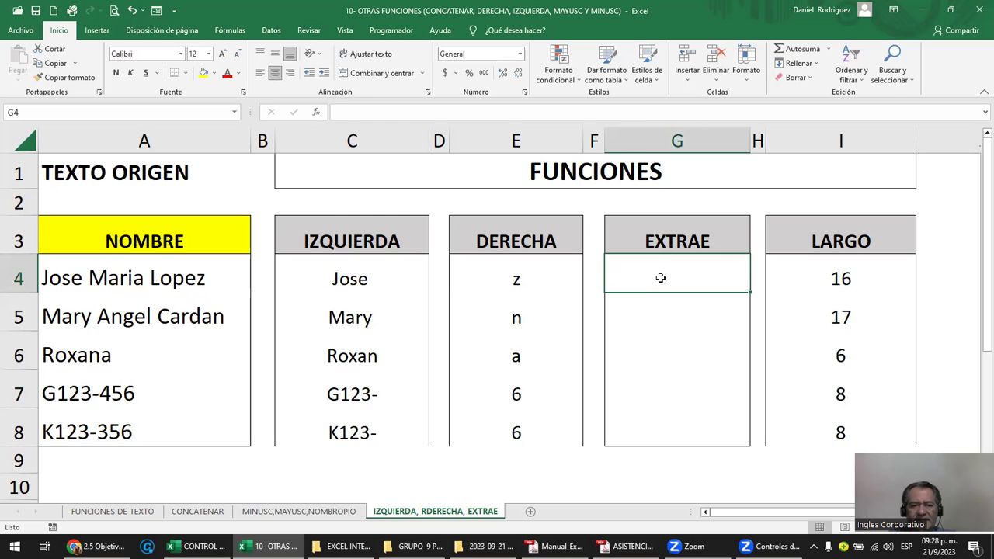
left_click(112, 511)
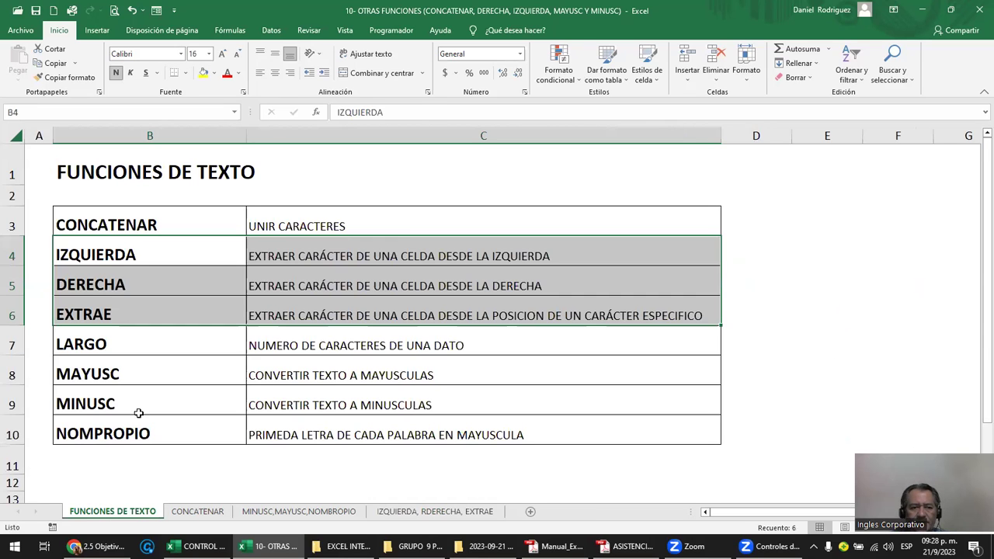
left_click(135, 307)
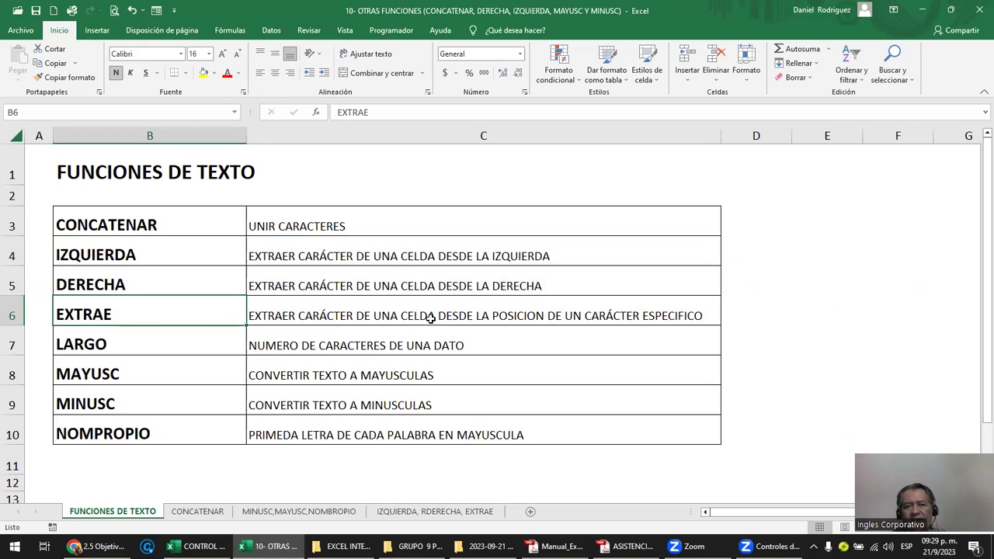
Read EXTRAE's description, then return to the IZQUIERDA, RDERECHA, EXTRAE sheet.
left_click(431, 319)
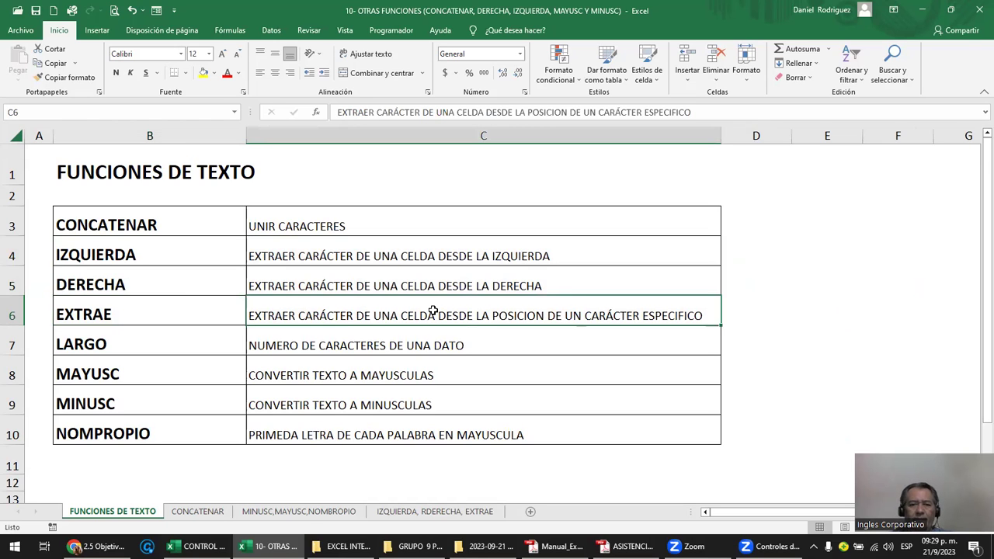
left_click(455, 512)
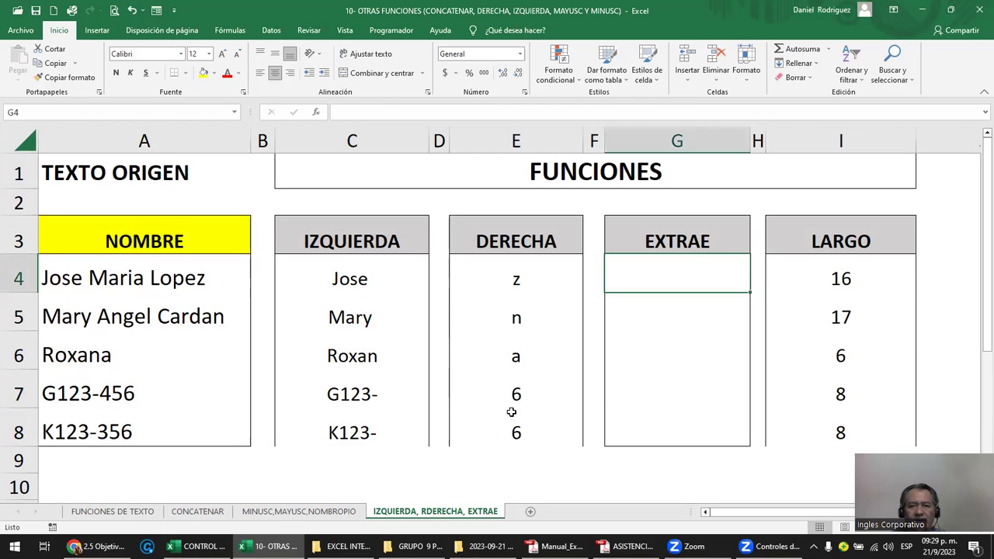
left_click(66, 279)
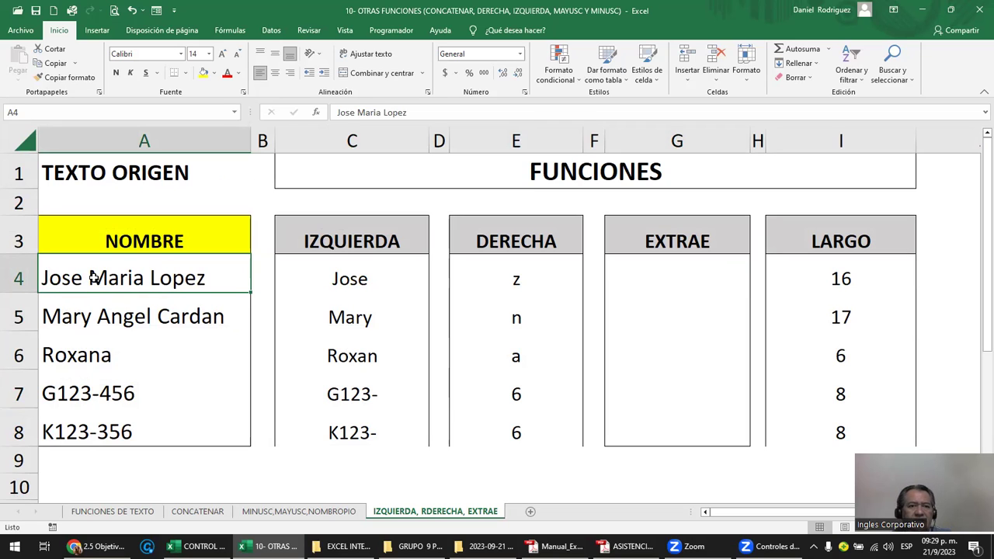
Enter =EXTRAE(A4;8;3) in G4, returning 'ria'.
left_click(630, 267)
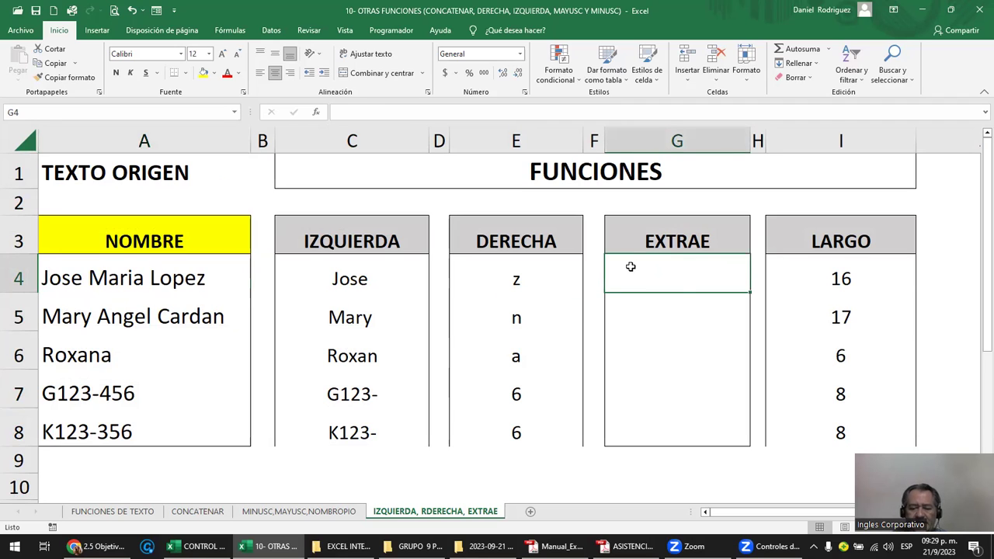
type("=e")
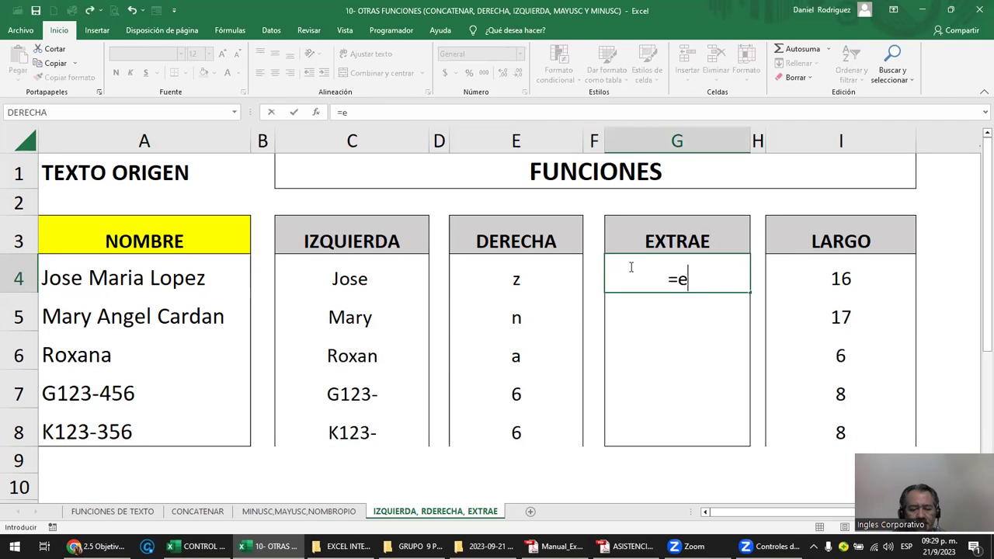
type("xtrae")
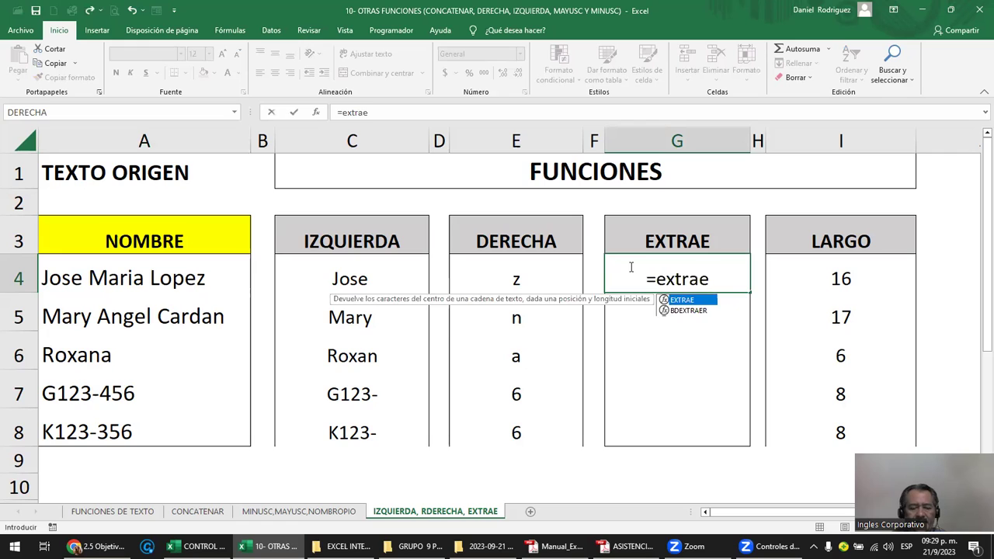
key("Tab")
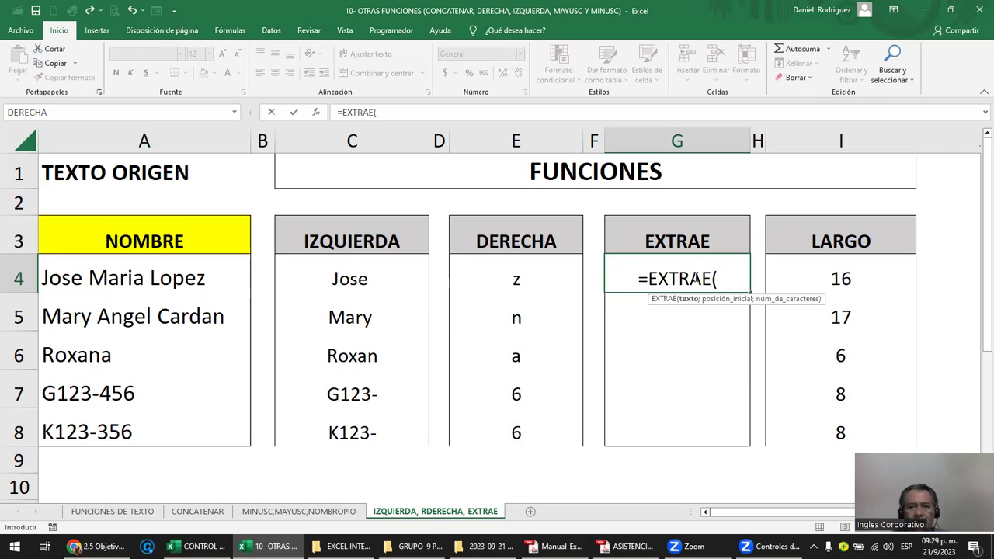
left_click(156, 274)
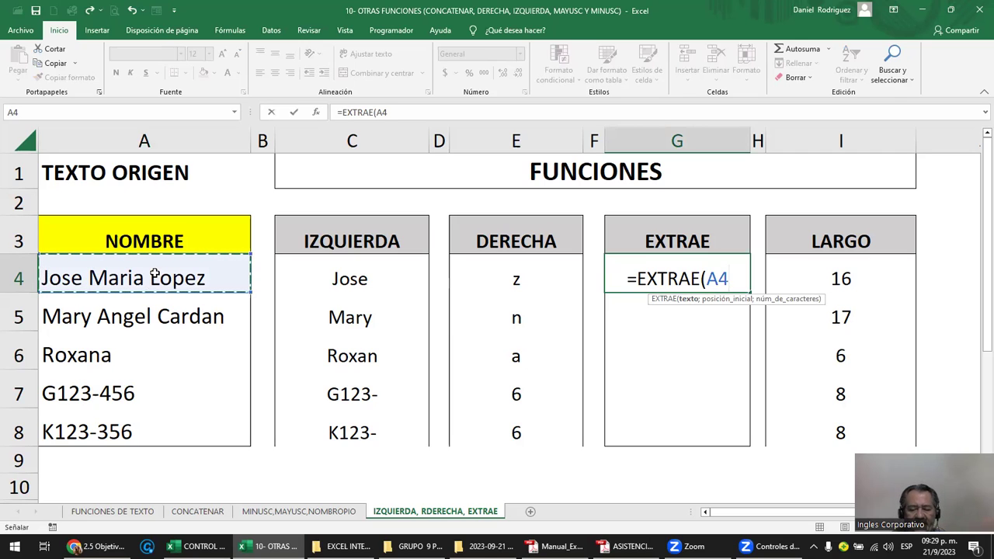
type(";")
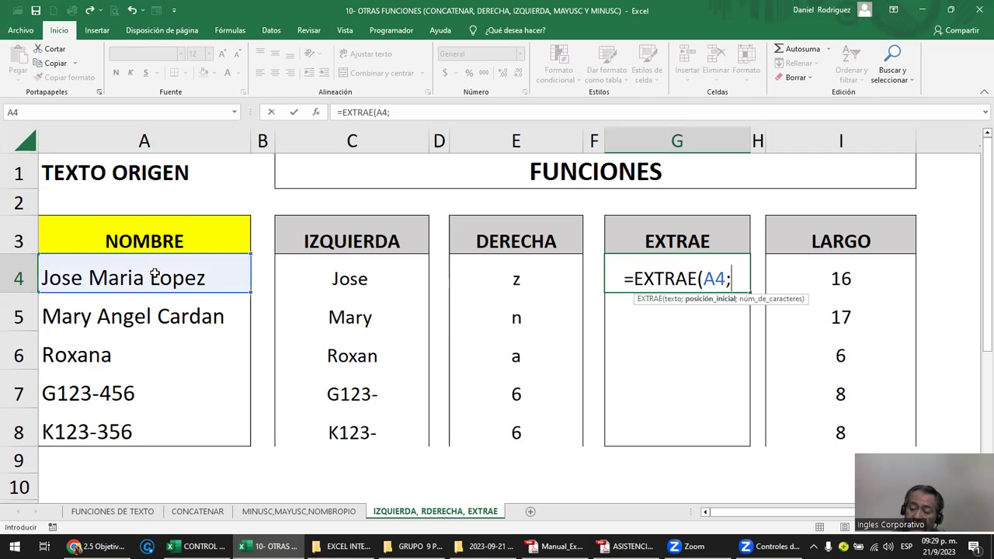
type("8")
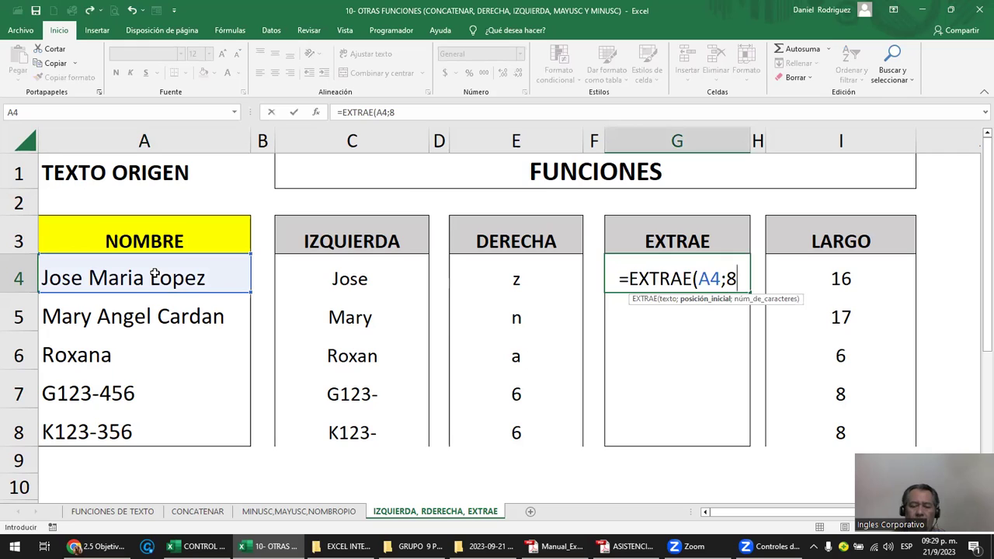
type(";")
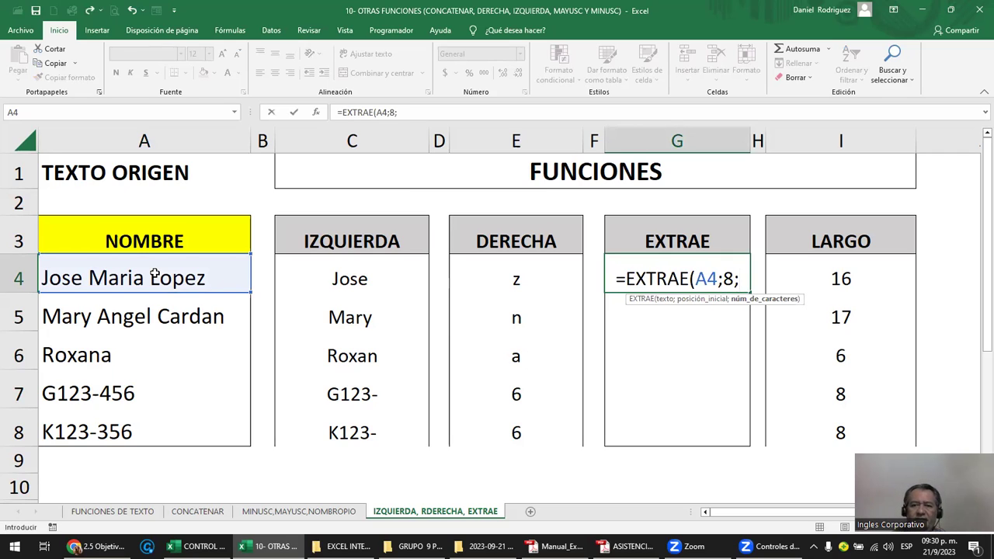
type("3)")
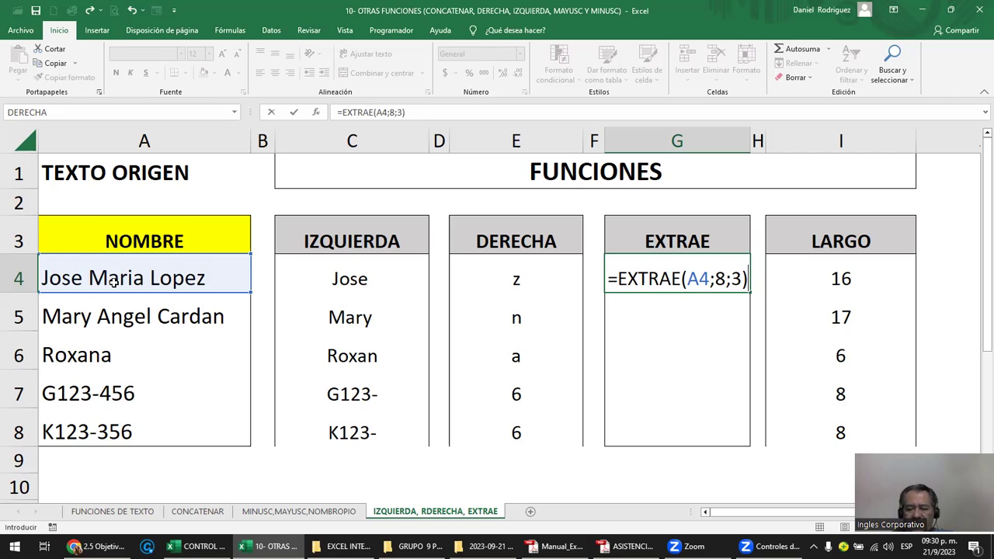
key("Return")
key("Up")
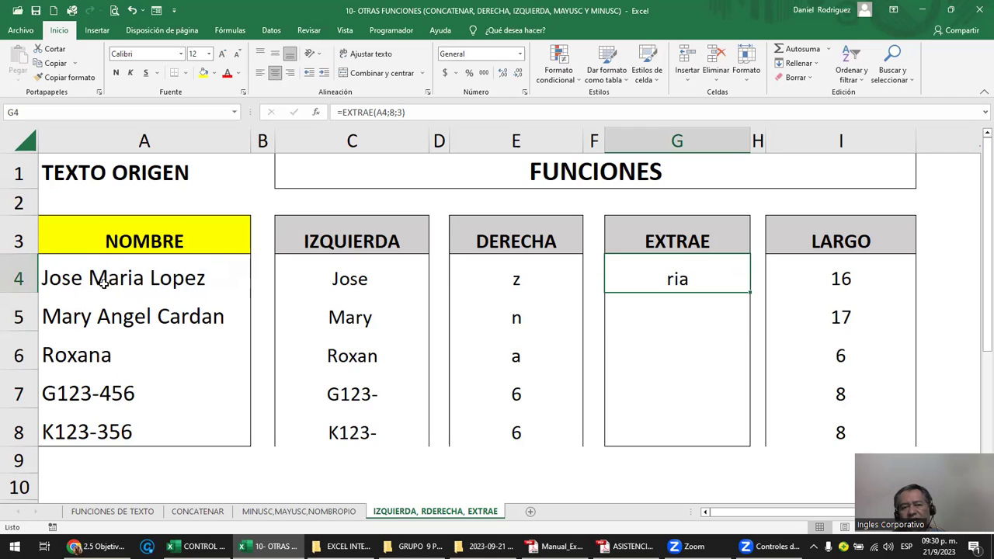
Edit G4's formula to =EXTRAE(A4;6;5) so it returns the 5-character middle word.
double_click(683, 279)
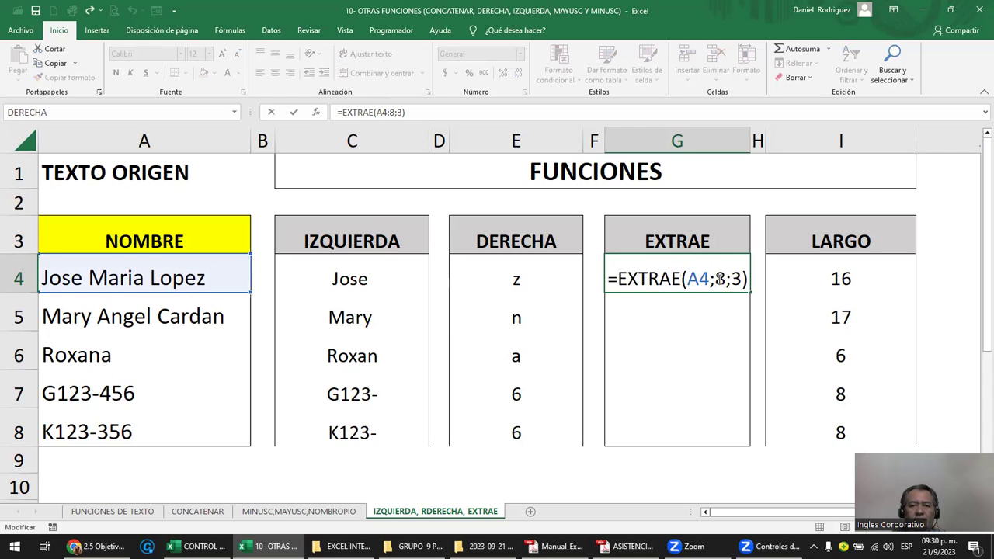
left_click(719, 278)
type("6")
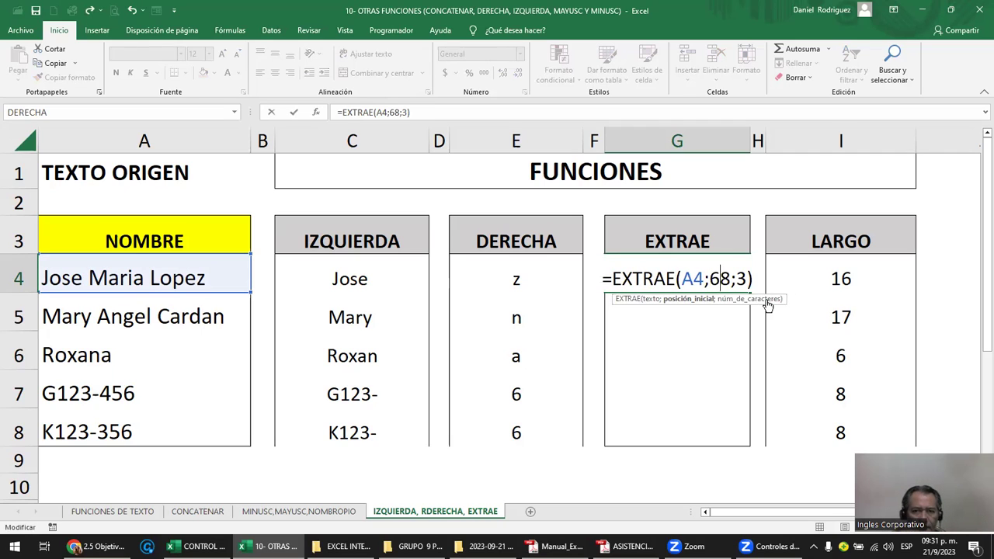
key("Delete")
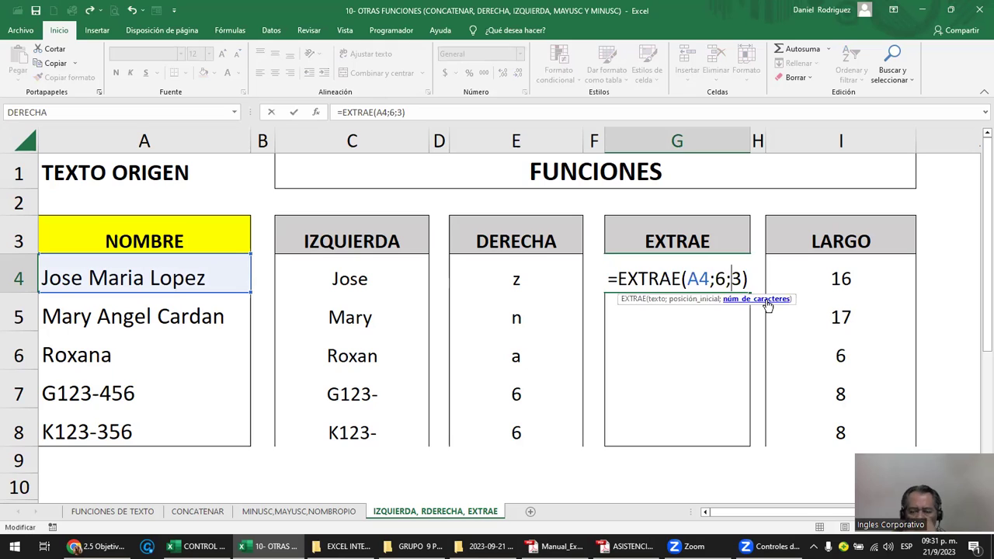
type("5")
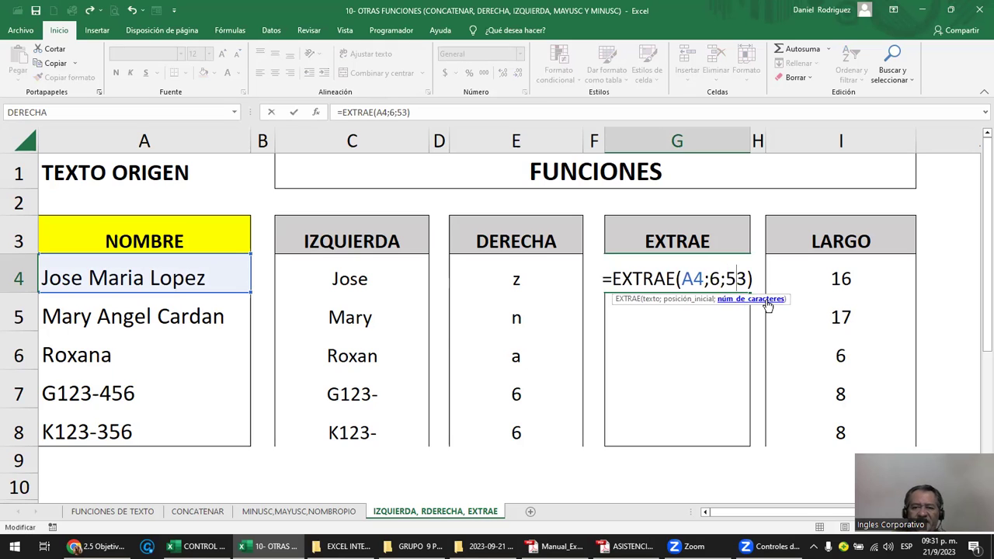
key("Delete")
key("Return")
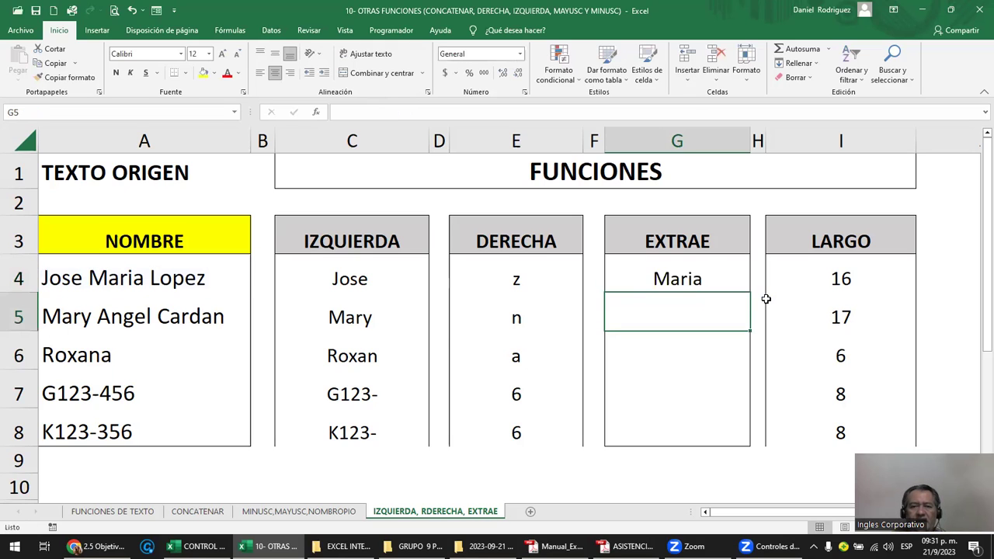
Copy =EXTRAE(A4;6;5) from G4 down through G8.
left_click(701, 279)
double_click(702, 279)
key("Escape")
left_click_drag(750, 292, 745, 441)
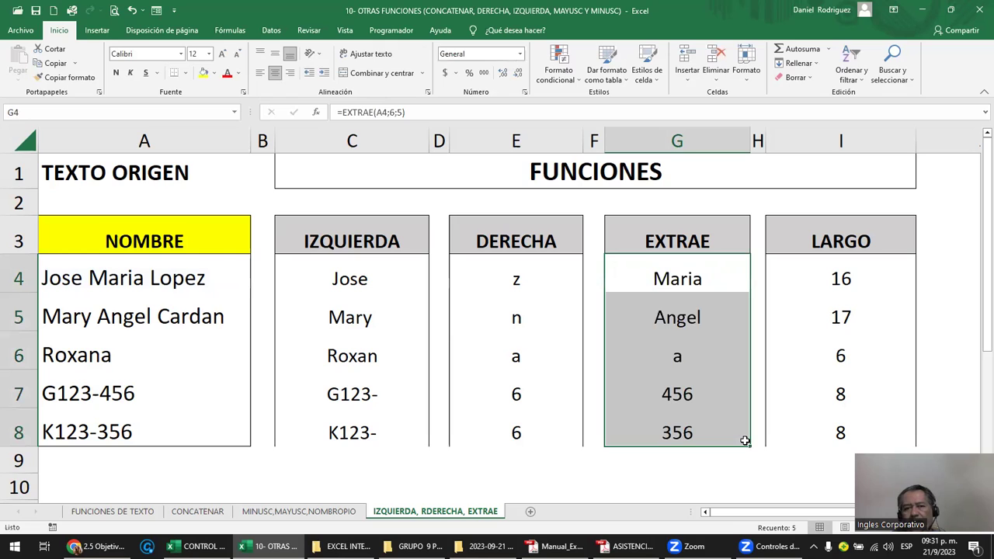
Check the copied EXTRAE formulas in G5 and G7, then reopen G4's formula.
left_click(688, 318)
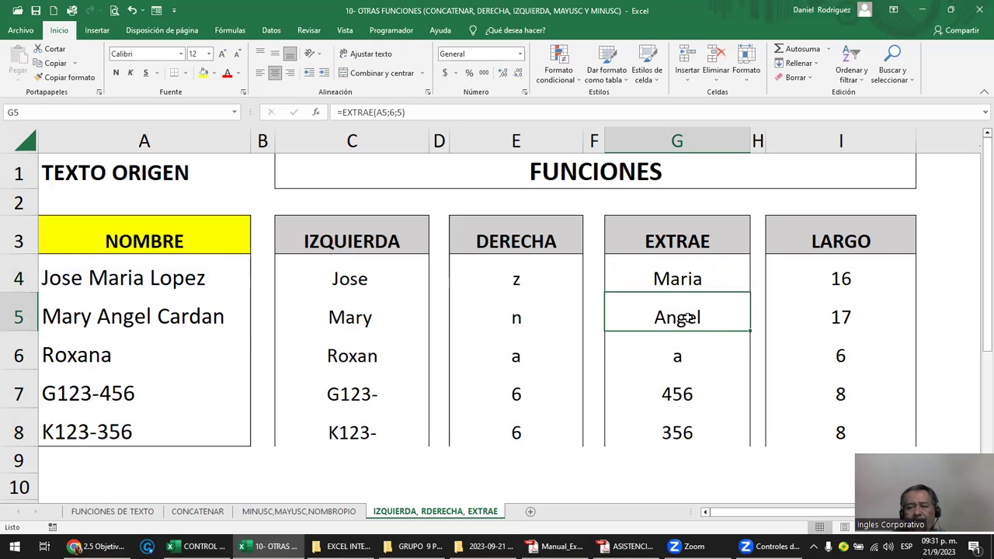
double_click(688, 319)
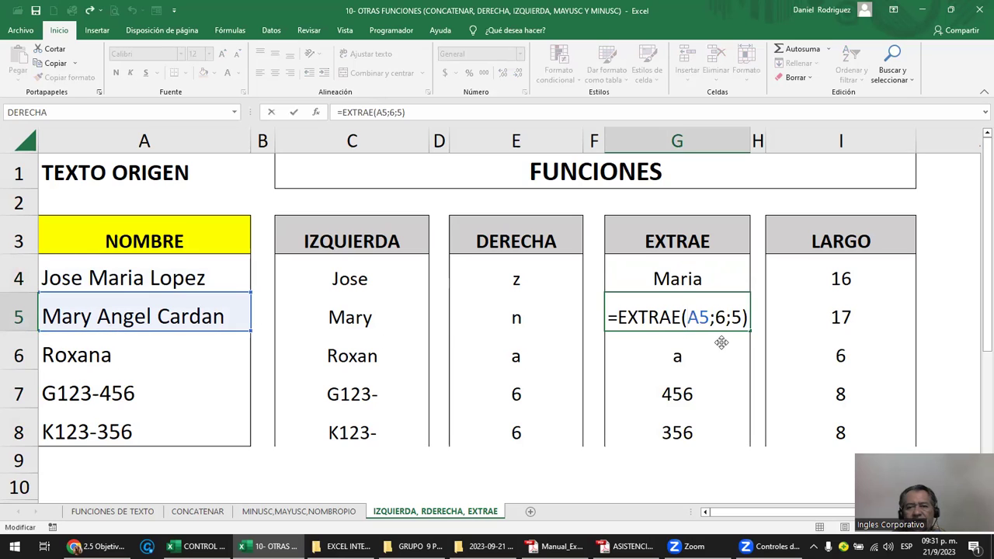
key("Escape")
left_click(697, 411)
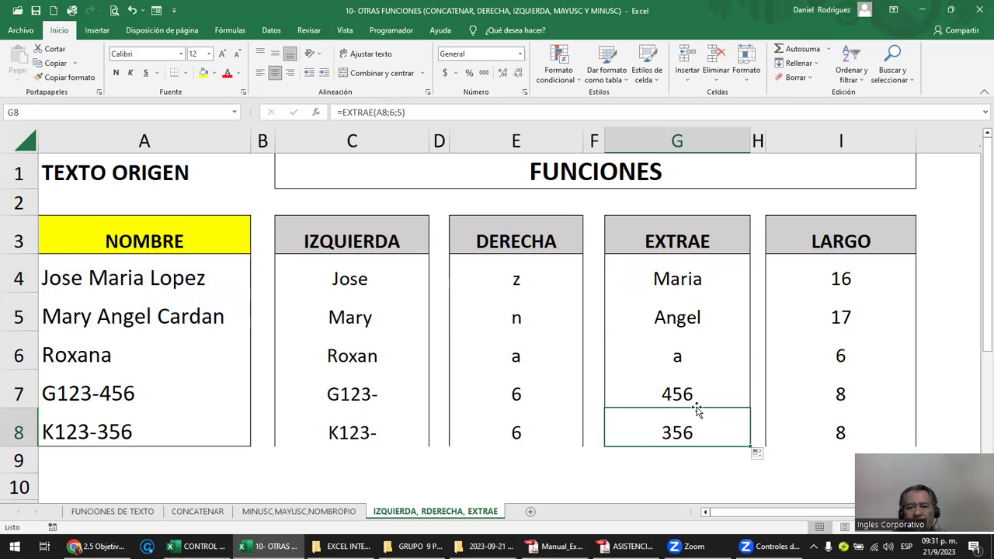
double_click(687, 394)
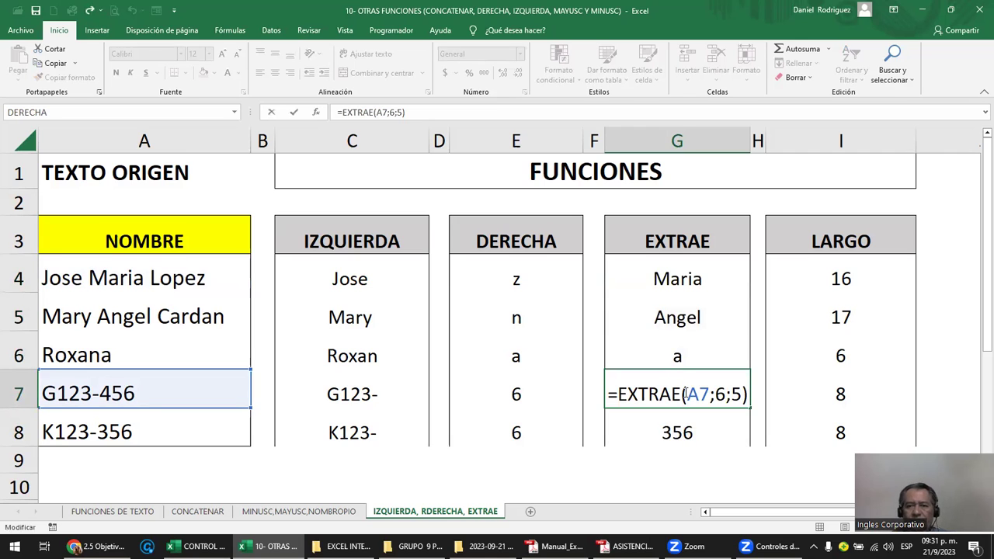
key("Return")
key("Up")
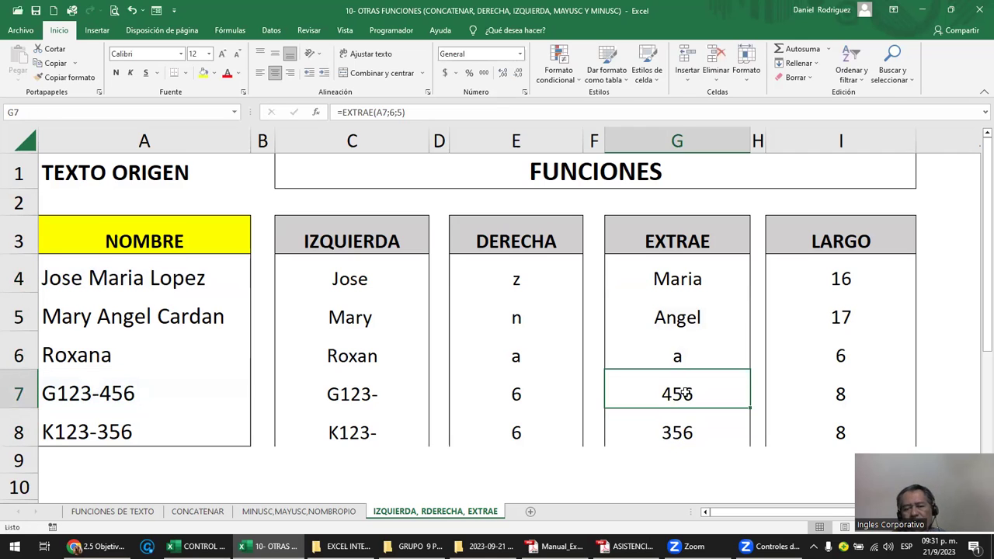
double_click(686, 394)
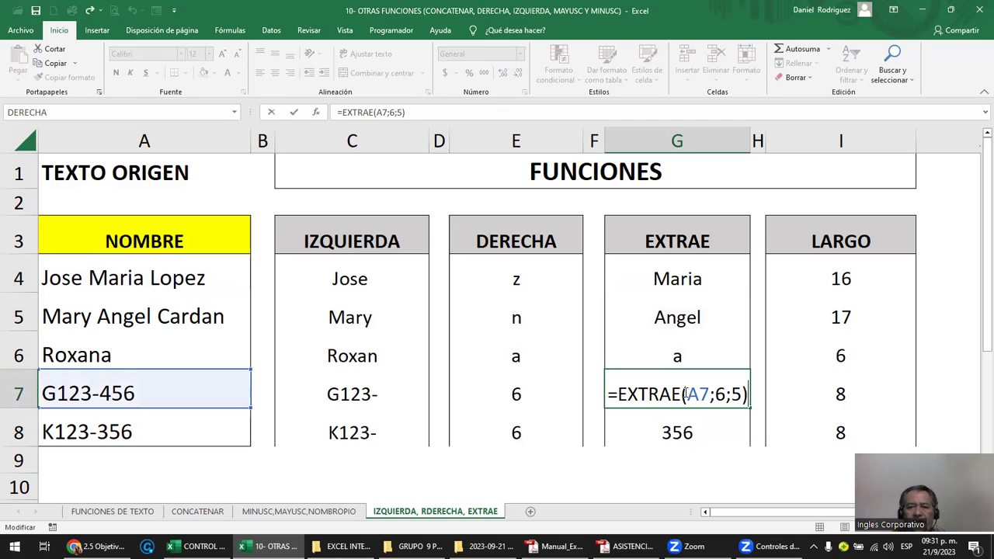
key("Escape")
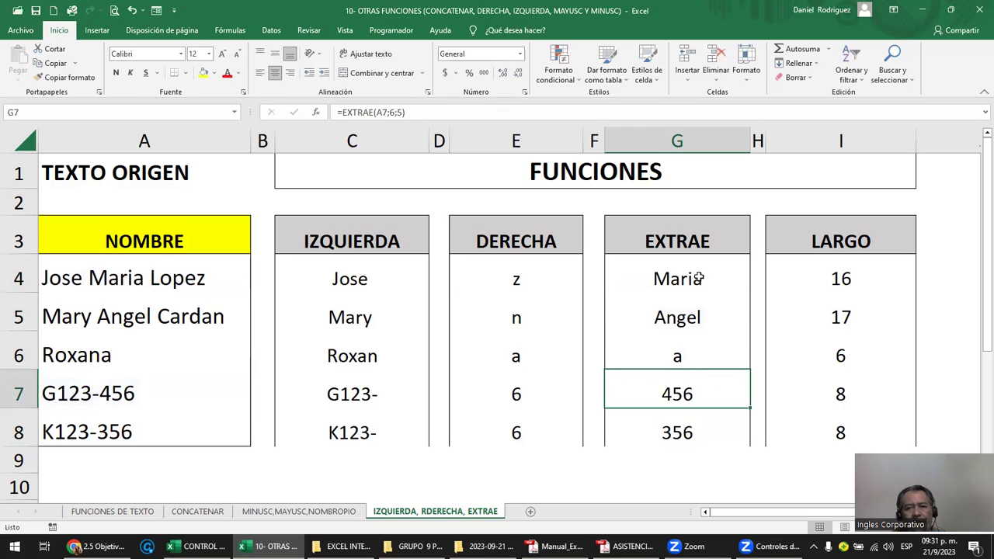
left_click(699, 278)
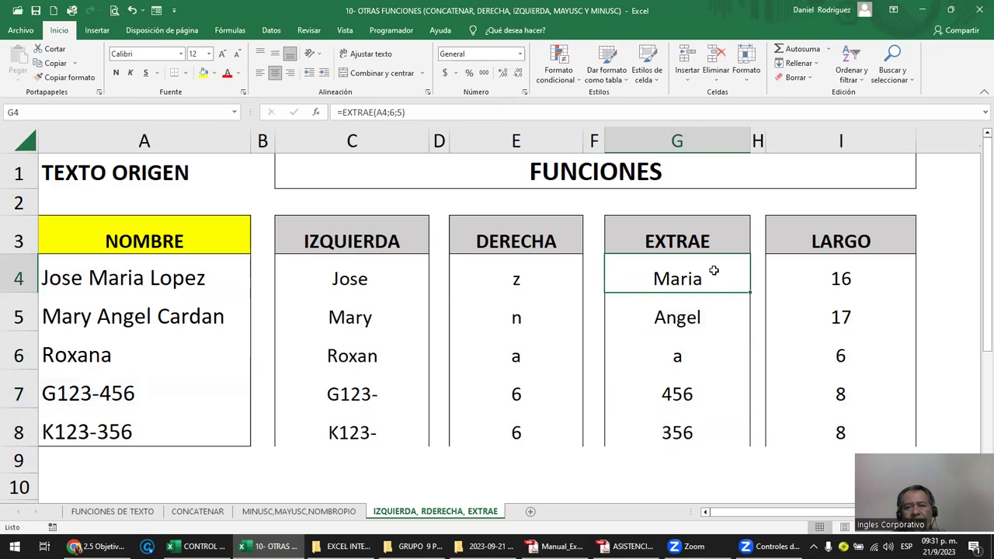
double_click(657, 278)
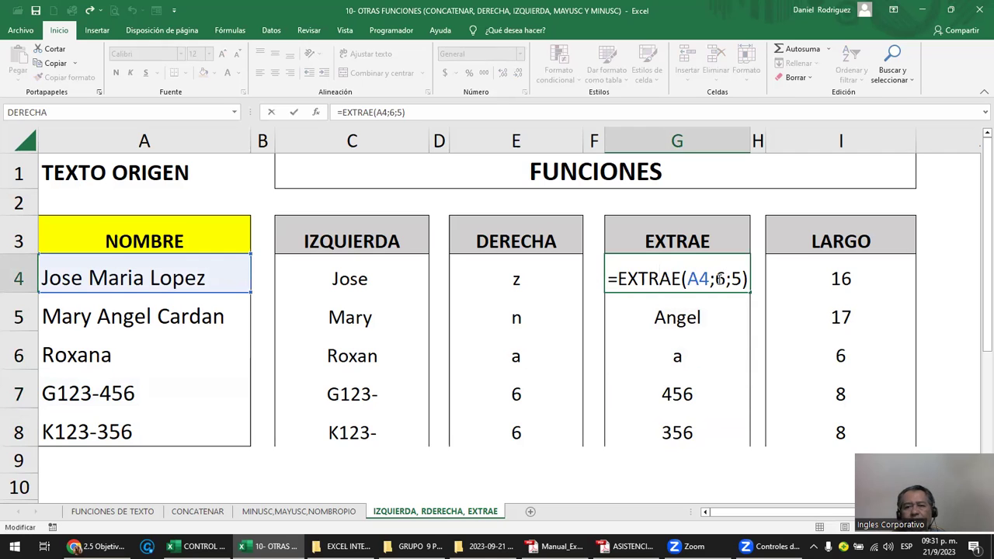
Change the EXTRAE start position in G4 to 25, leaving an empty result.
left_click(716, 278)
type("5")
key("Delete")
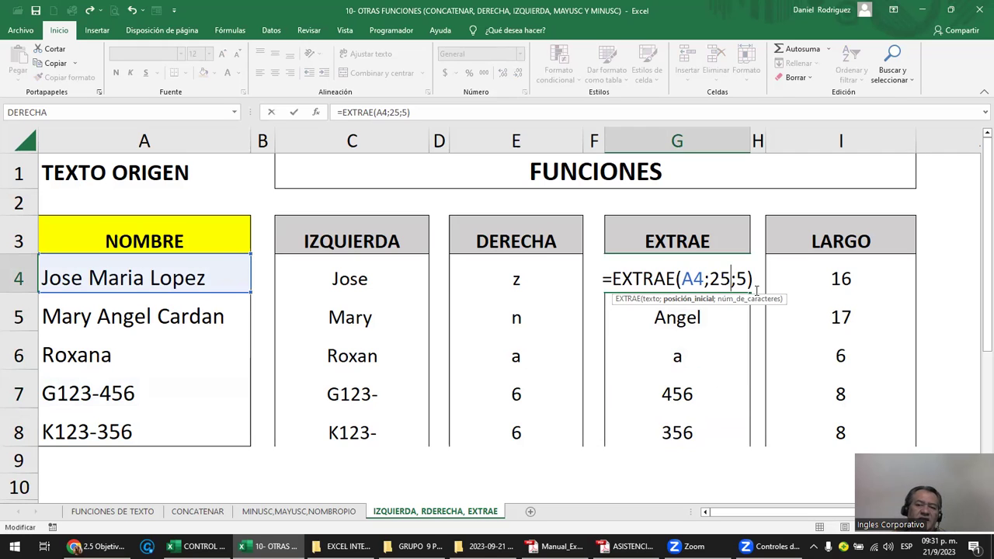
key("Return")
key("Up")
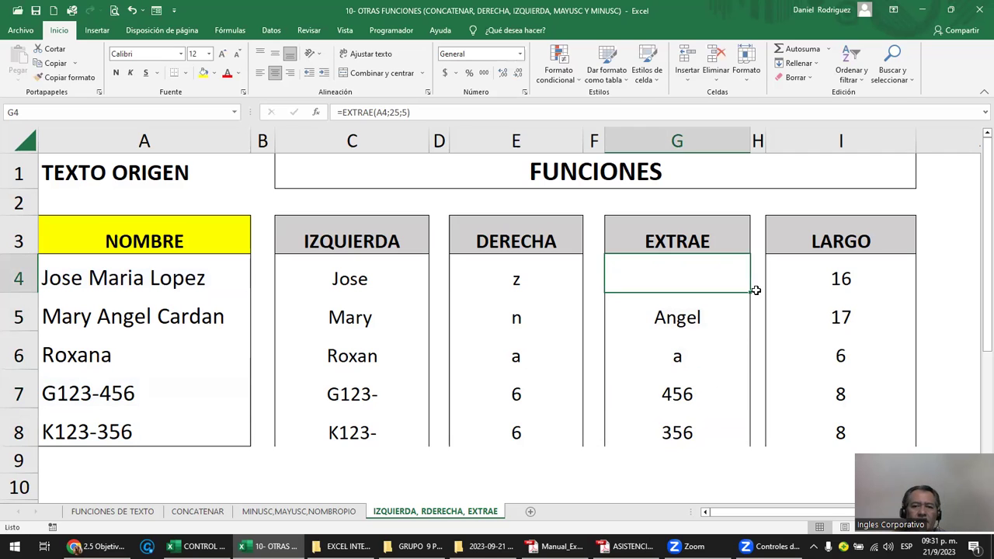
Append a long run of 2s to the name in A4.
key("Left")
key("Left")
key("Left")
key("Left")
key("Left")
key("F2")
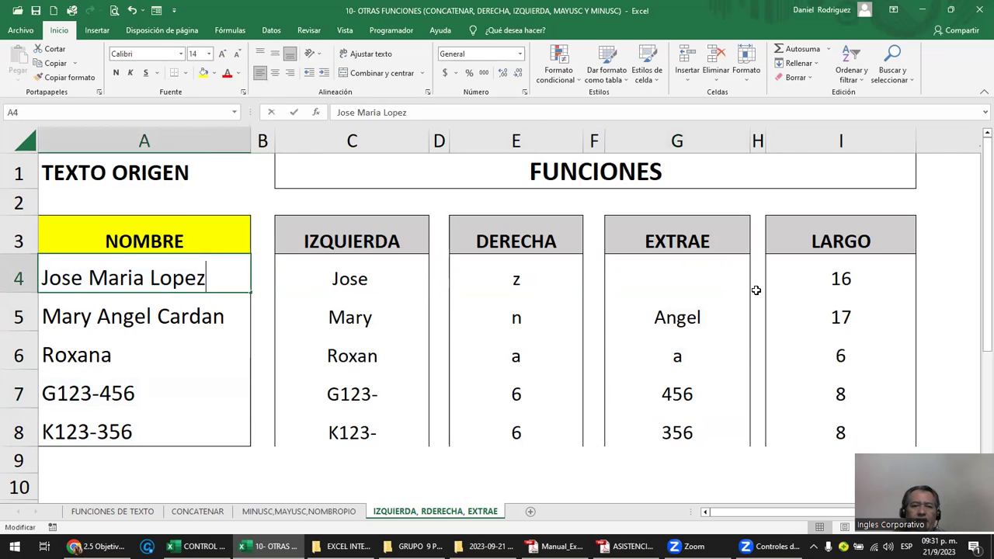
type("22222222222222222222222222")
key("Return")
key("Up")
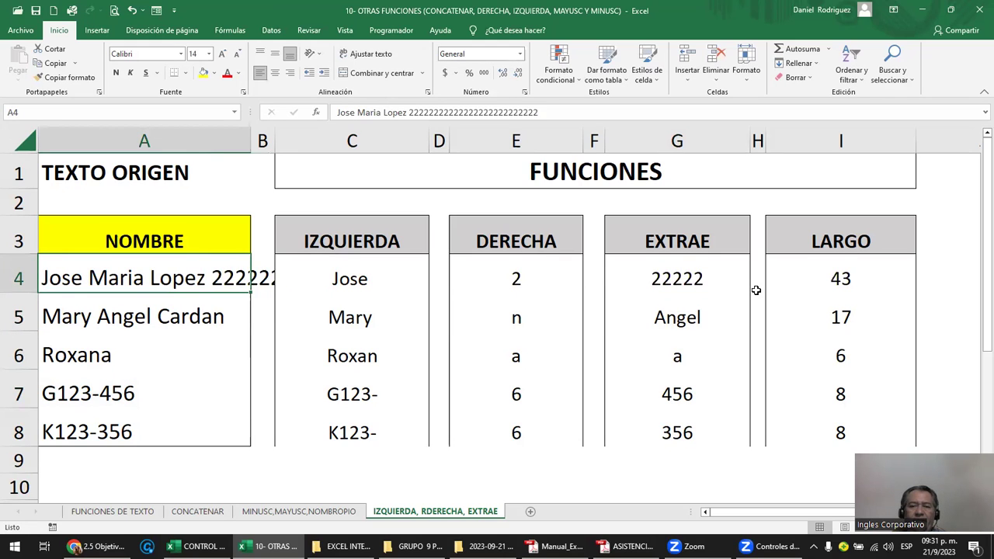
key("Up")
key("Down")
key("F2")
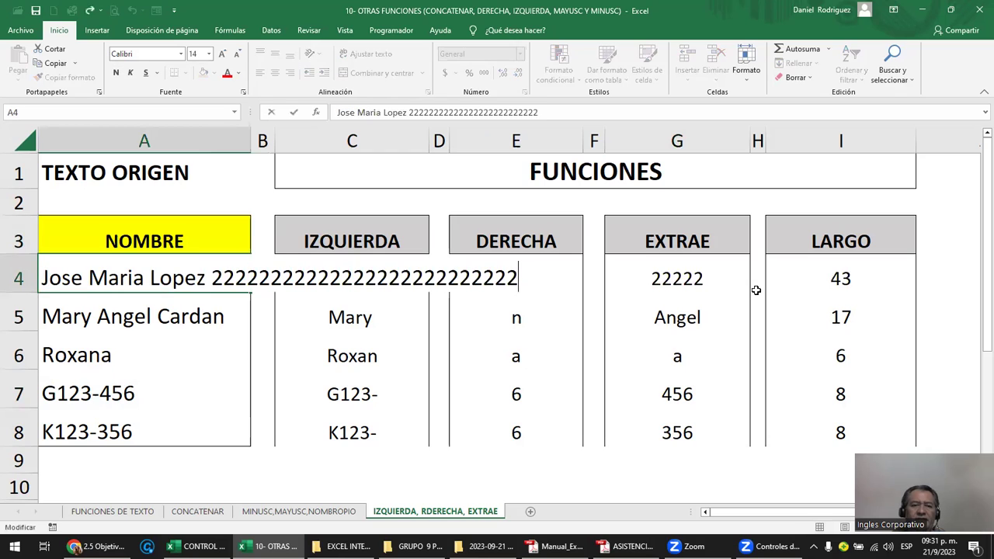
key("Left")
key("Left")
key("Left")
key("Left")
key("Left")
key("Left")
key("Left")
key("Left")
key("Left")
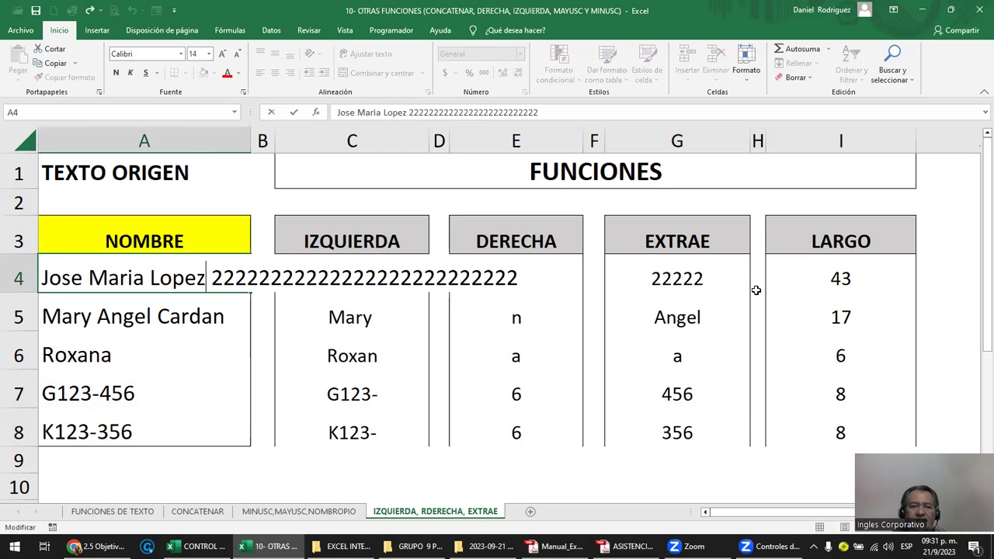
key("Delete")
key("Delete")
key("Delete")
key("Delete")
key("Delete")
key("Delete")
key("Delete")
key("Delete")
key("Delete")
key("Delete")
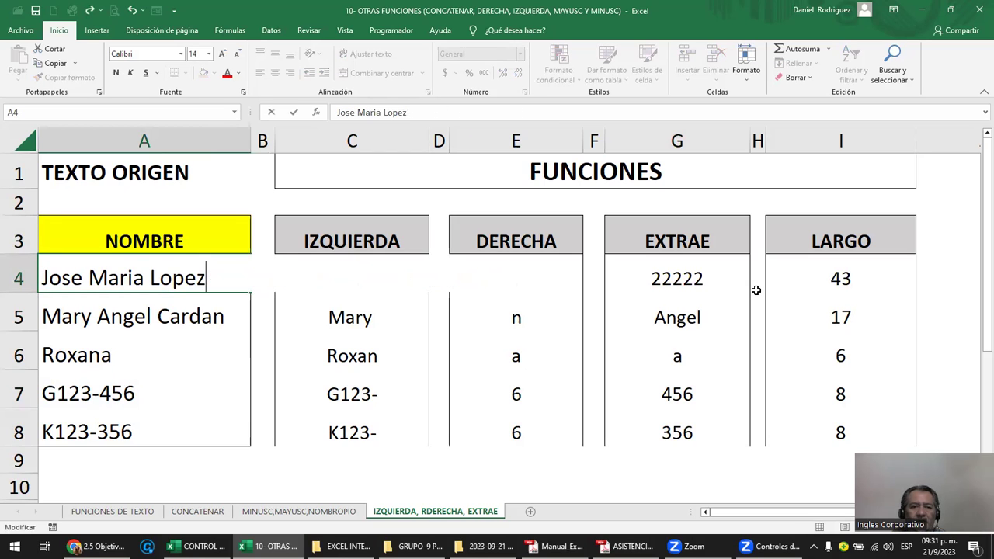
key("Return")
key("Up")
key("Right")
key("Right")
key("Right")
key("Right")
key("Right")
key("Right")
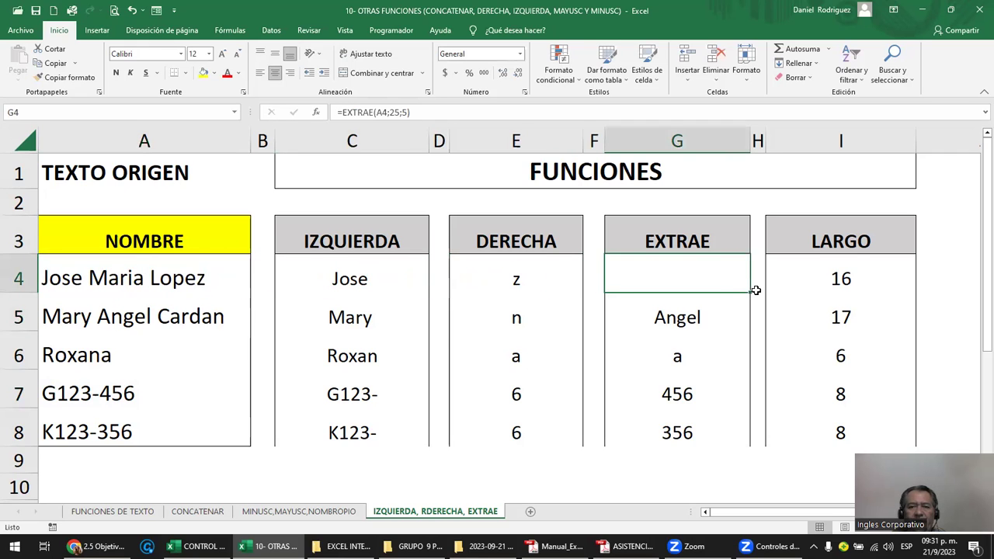
key("F2")
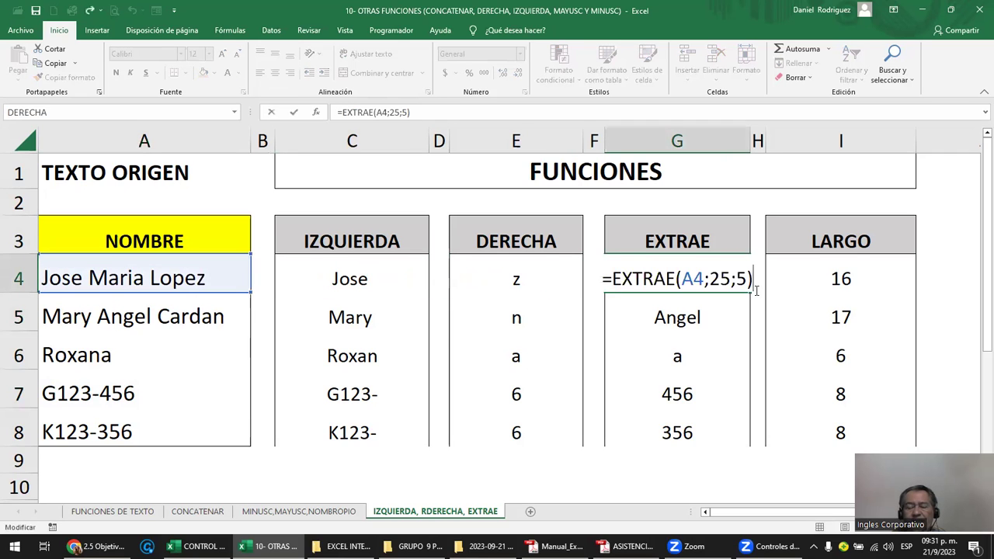
Replace 25 with 6 so G4 reads =EXTRAE(A4;6;5) and returns Maria.
left_click_drag(710, 277, 725, 279)
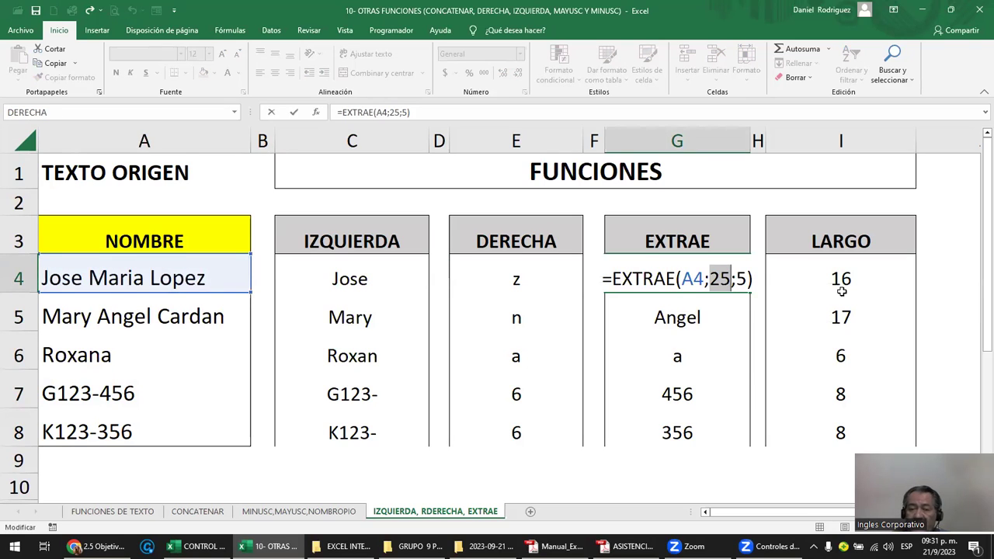
type("6")
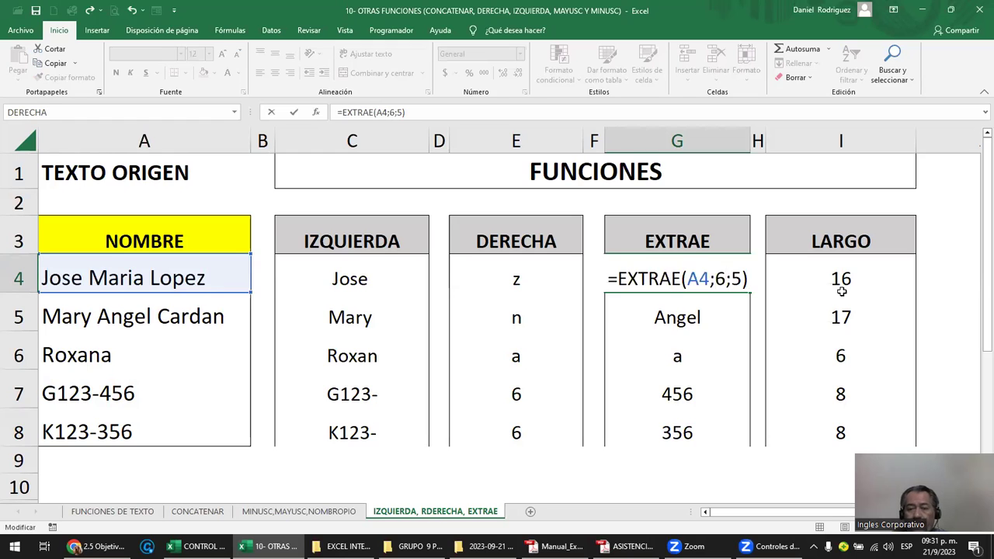
key("Return")
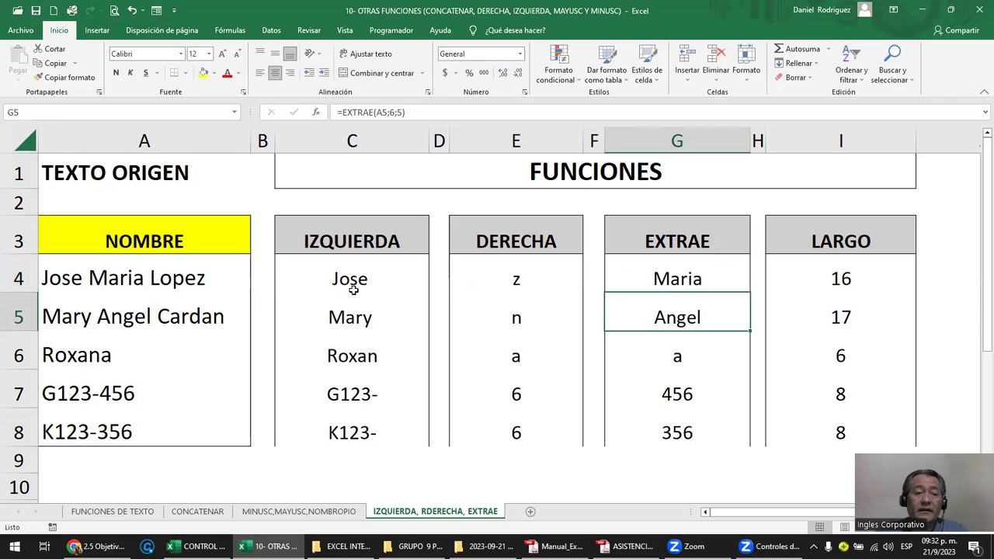
left_click(690, 275)
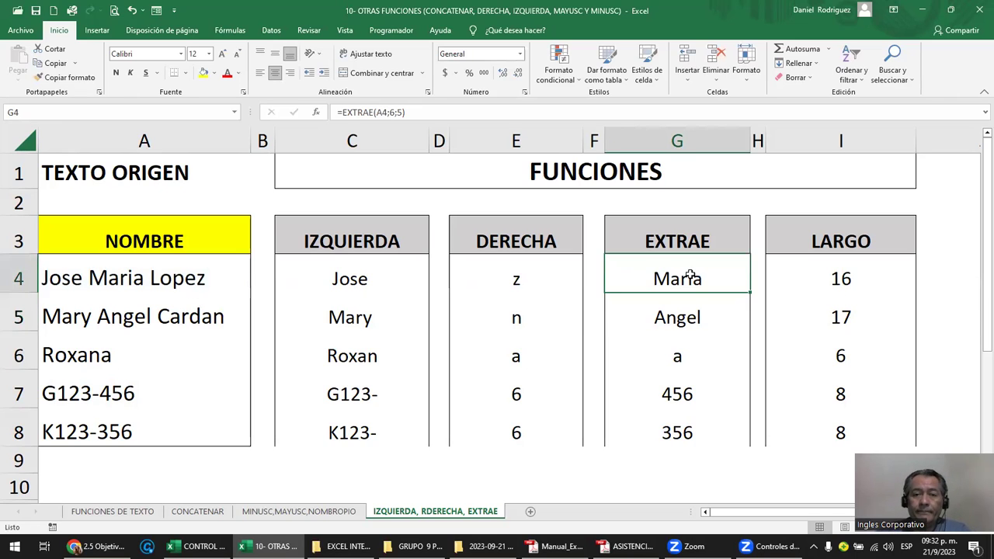
left_click(369, 129)
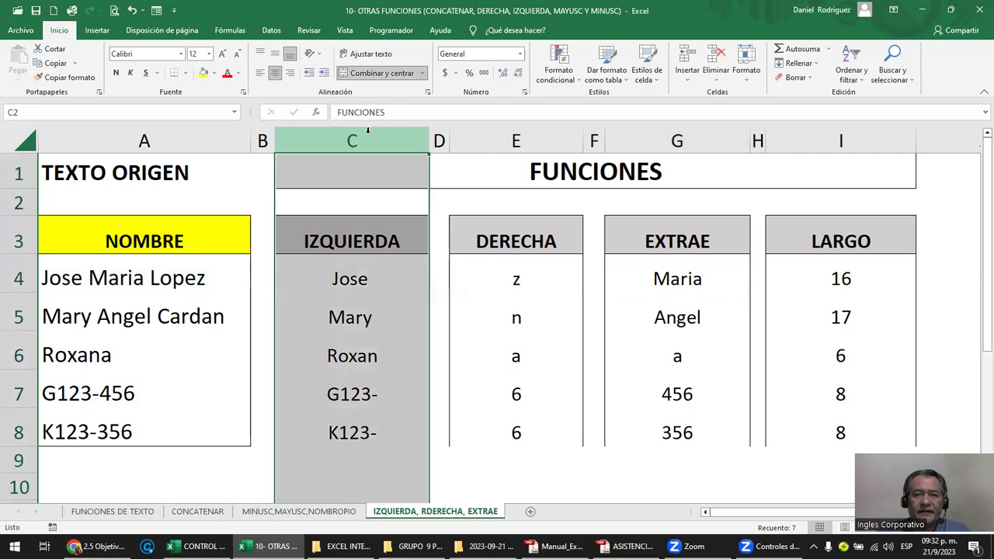
left_click(676, 140)
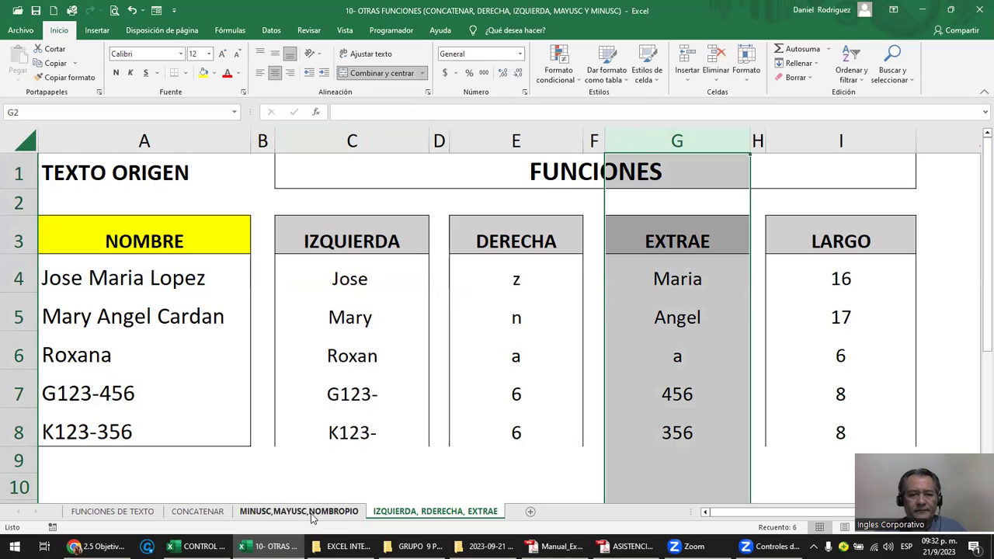
Go over the MAYUSC, MINUSC and NOMPROPIO rows on FUNCIONES DE TEXTO, then open MINUSC,MAYUSC,NOMBROPIO.
left_click(112, 511)
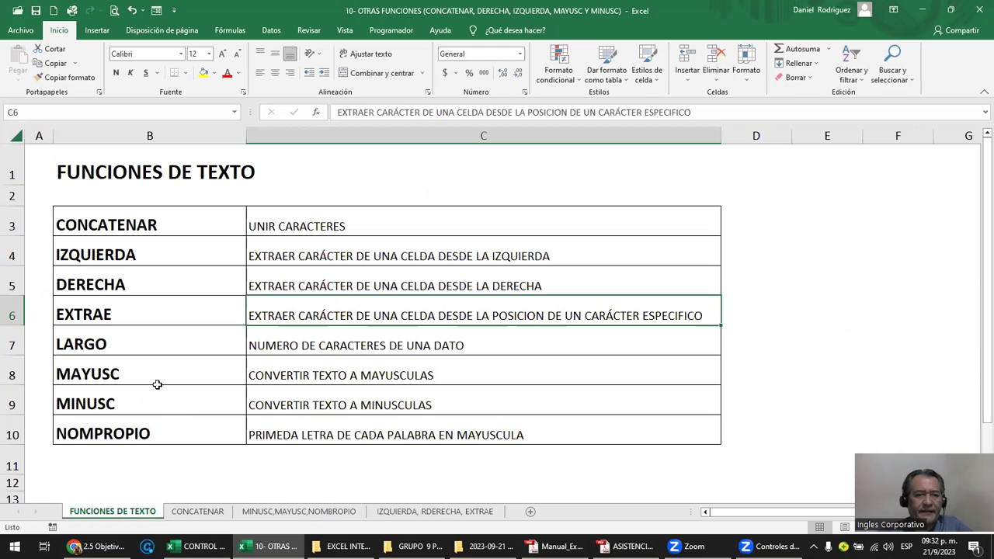
left_click_drag(140, 372, 403, 376)
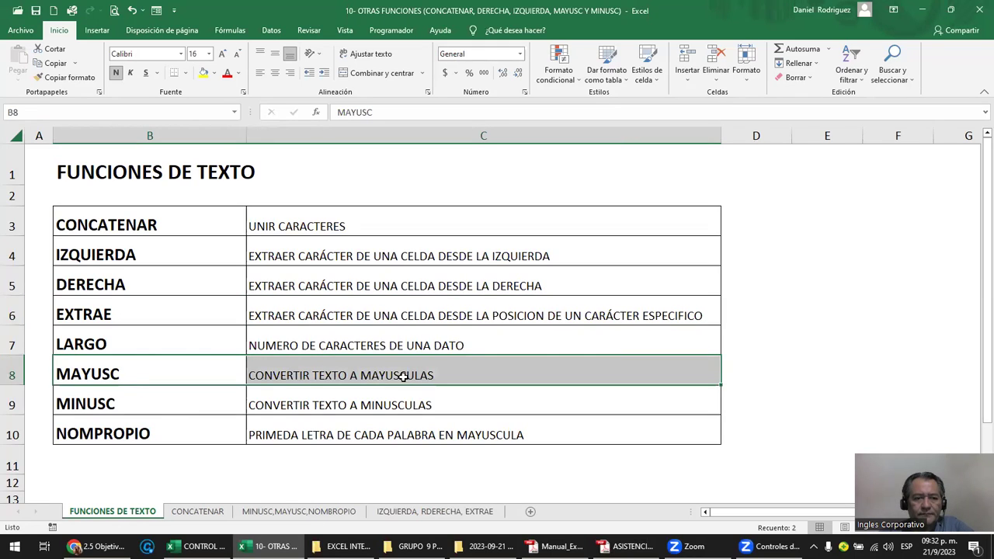
left_click_drag(121, 410, 370, 402)
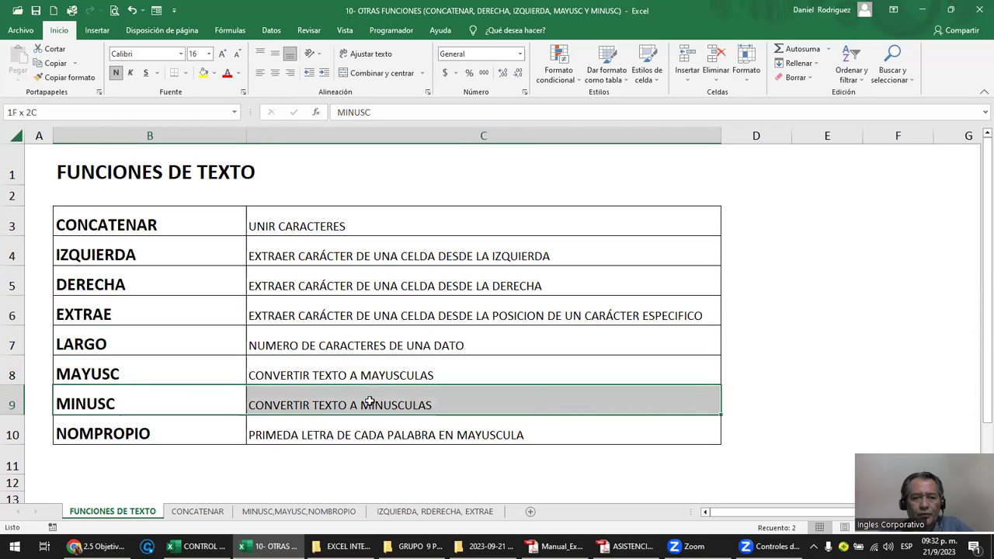
left_click(140, 375)
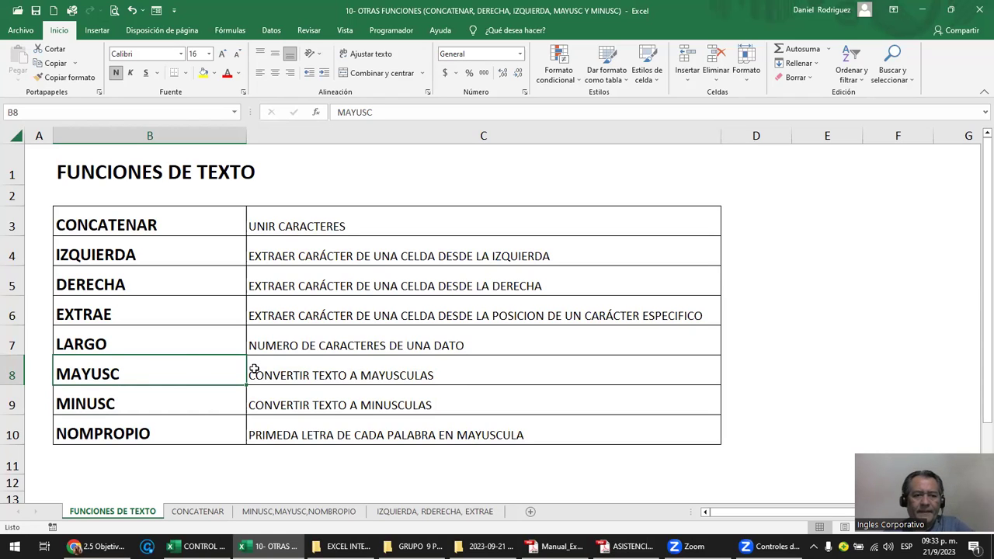
left_click(219, 401)
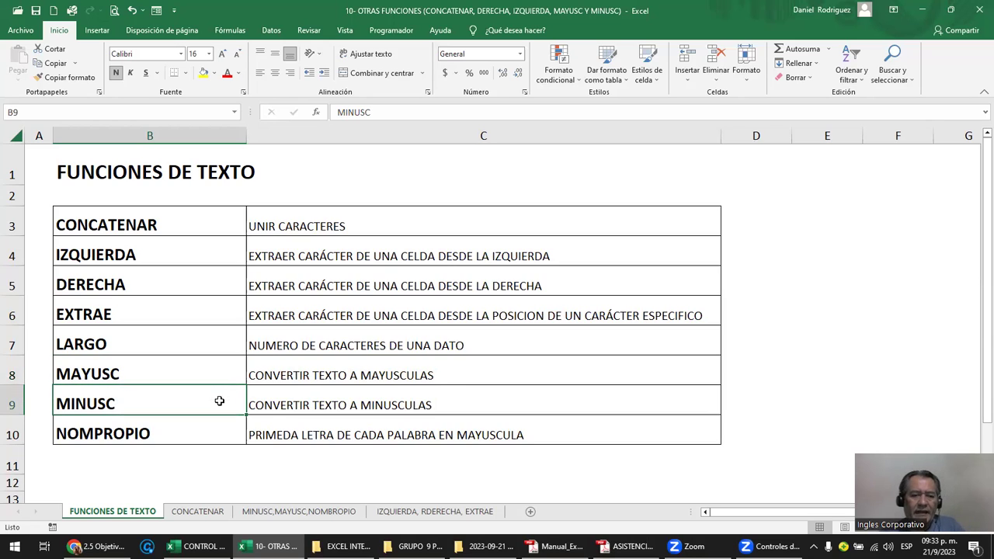
left_click(186, 426)
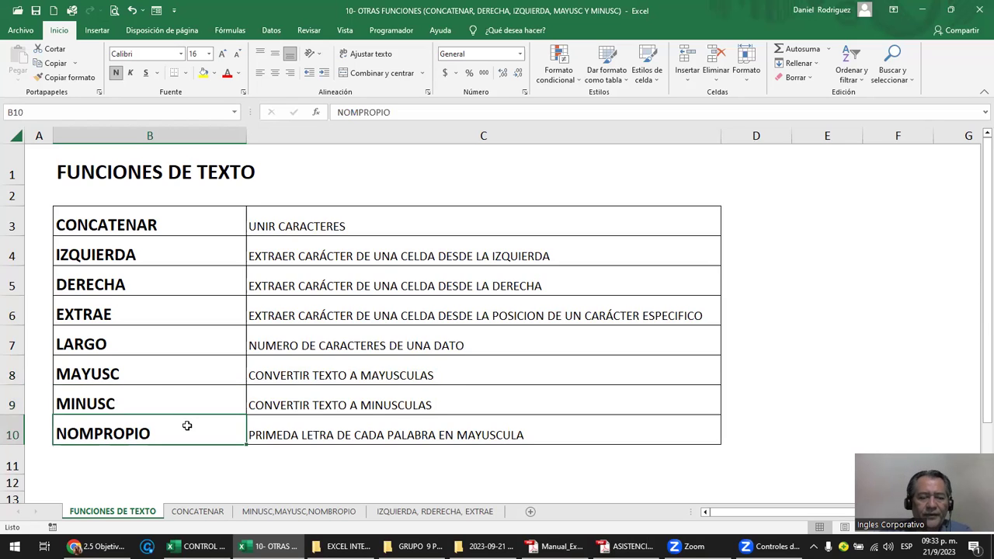
left_click(190, 368)
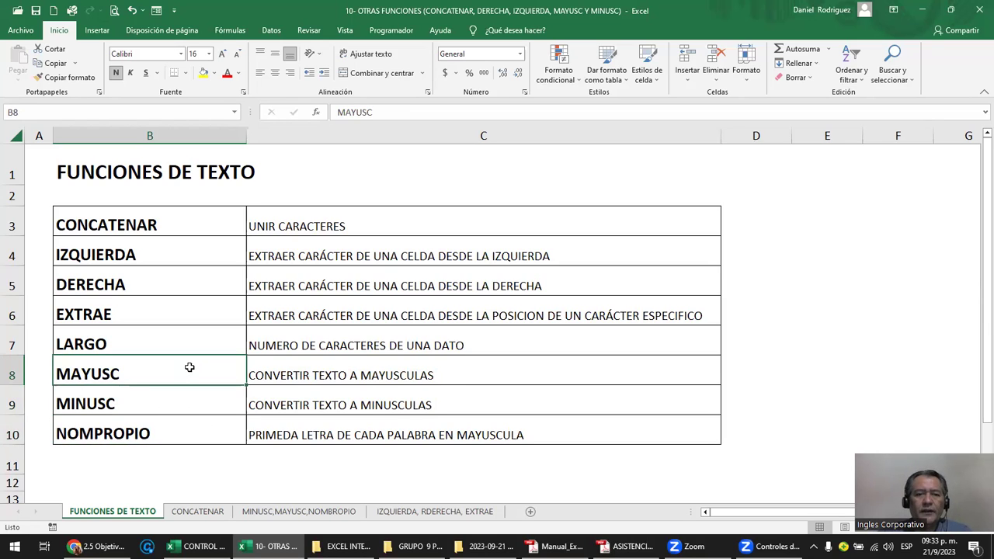
left_click(290, 427)
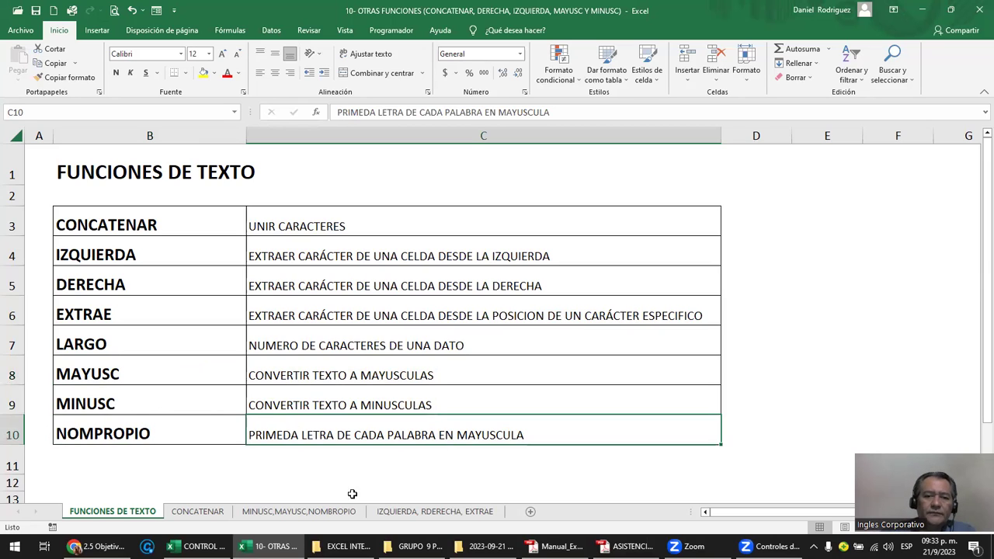
left_click(305, 514)
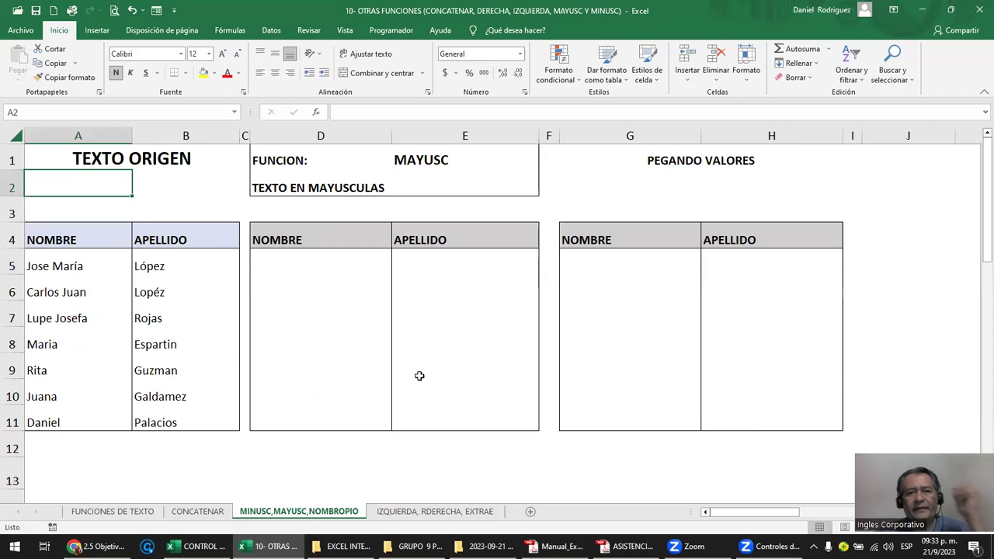
left_click(77, 239)
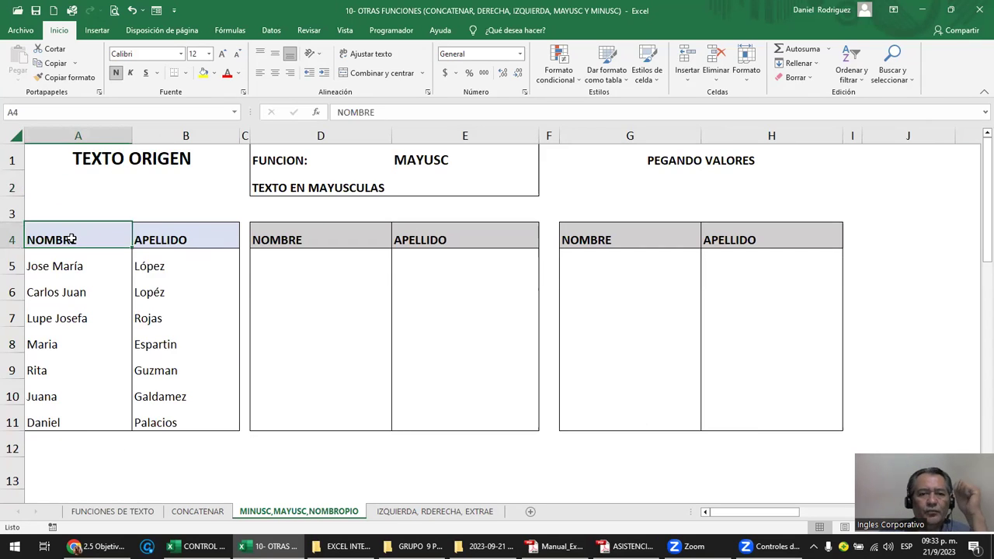
scroll(139, 290, "up", 1, "ctrl")
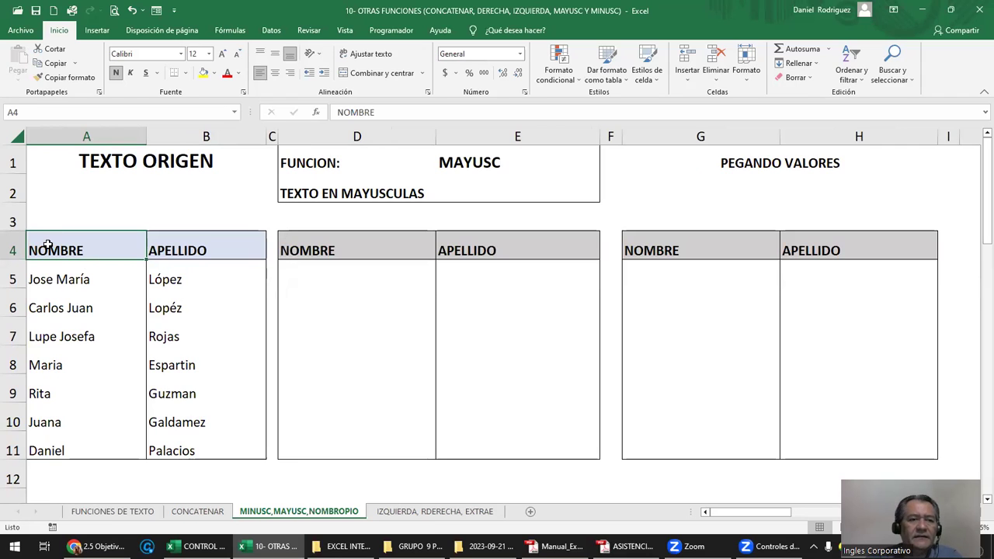
left_click(60, 274)
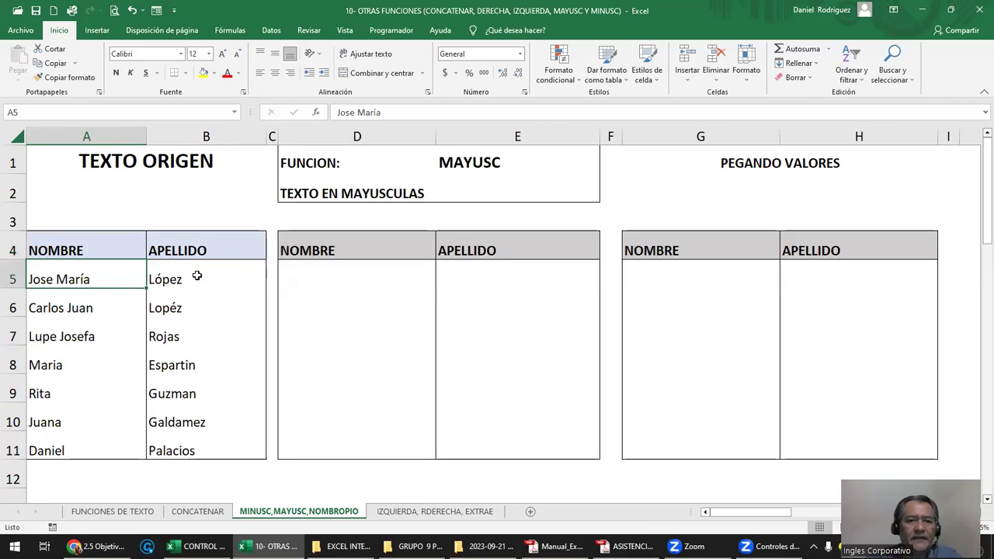
left_click(193, 278)
mouse_move(66, 276)
left_mouse_down()
mouse_move(177, 404)
mouse_move(169, 444)
left_mouse_up()
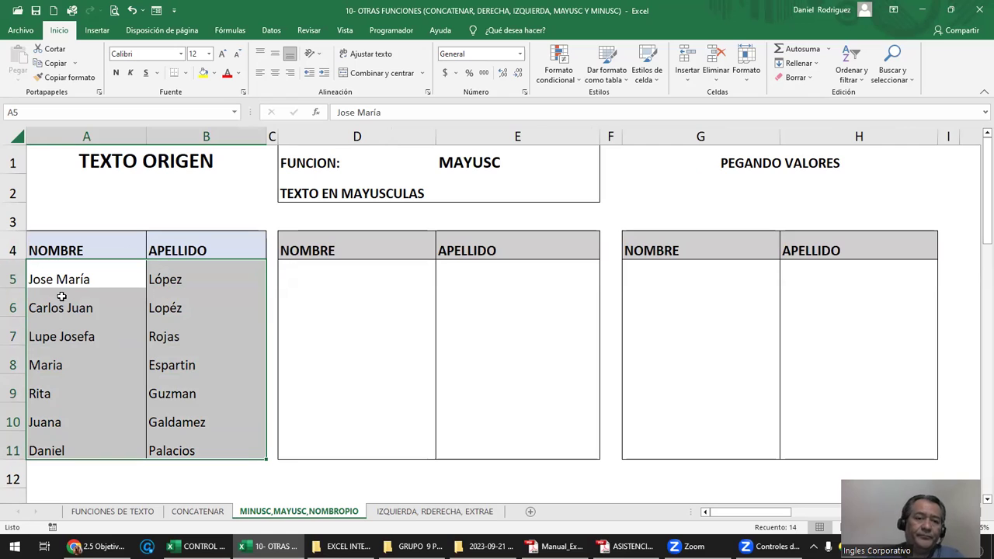
left_click(332, 272)
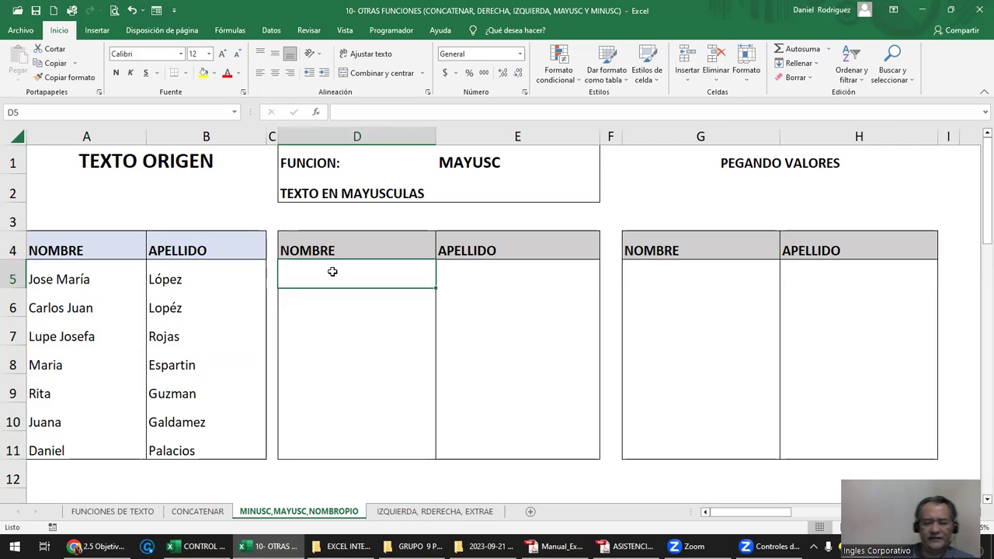
Enter =MAYUSC(A5) in D5 and fill it down to D11, giving JOSE MARÍA through DANIEL.
type("=mayus")
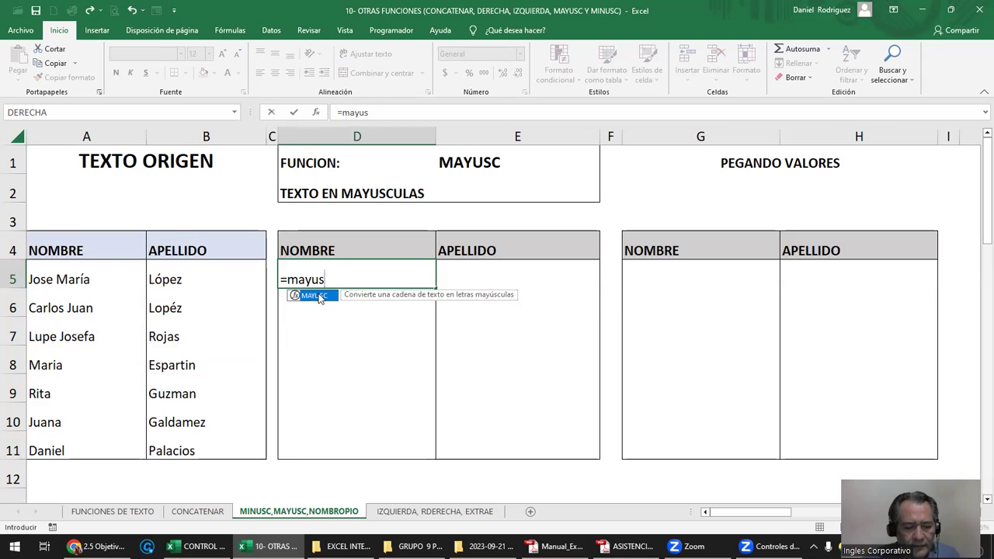
double_click(319, 296)
left_click(91, 279)
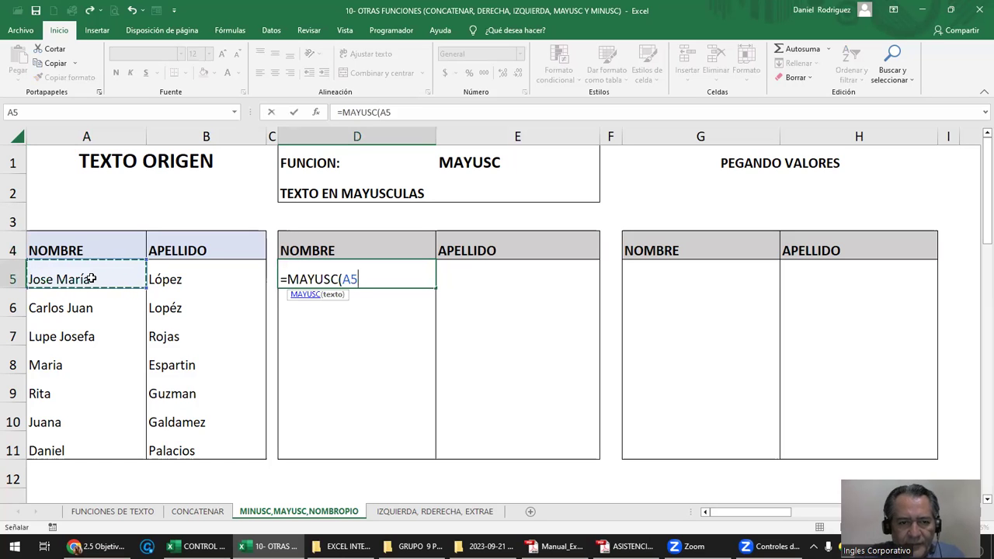
key("Return")
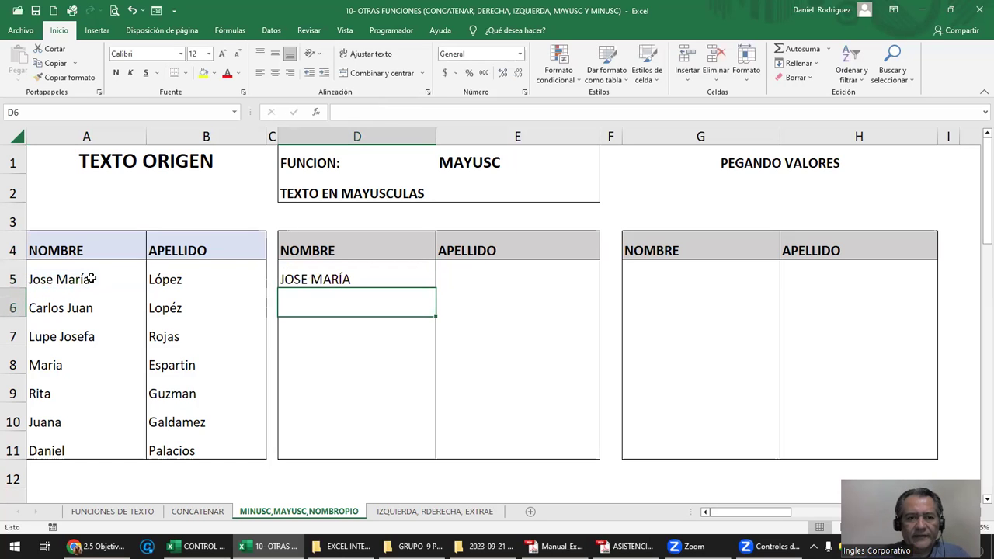
left_click(84, 276)
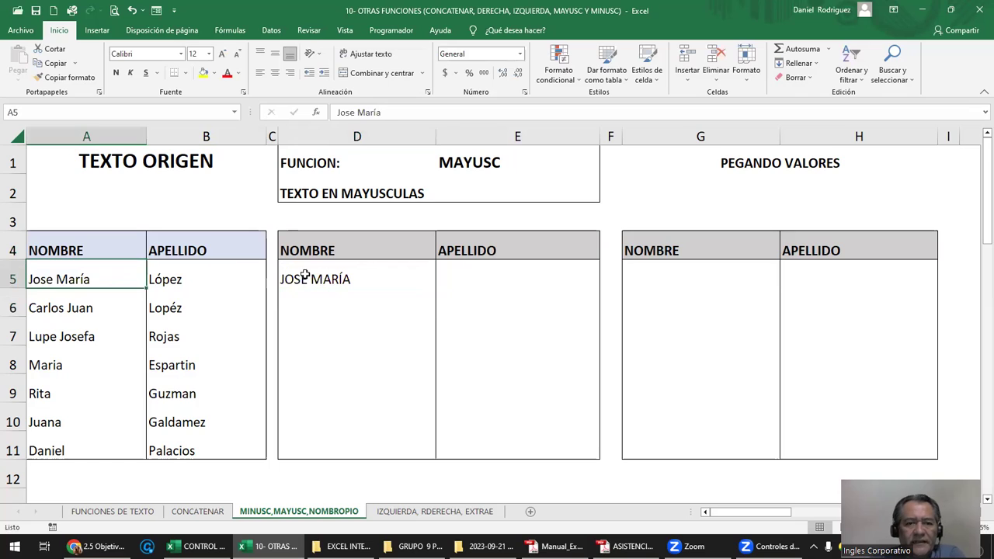
left_click(353, 277)
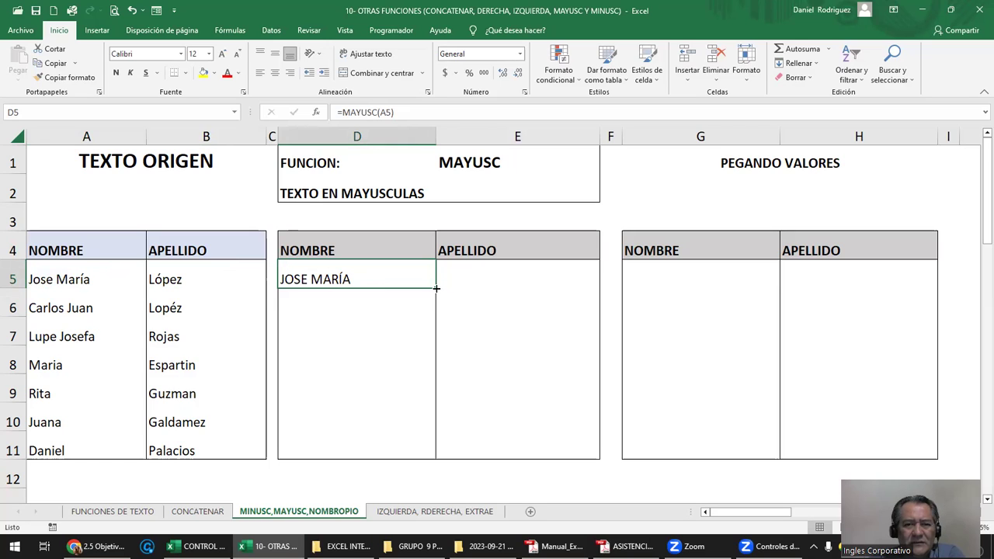
left_click_drag(437, 289, 426, 455)
Enter =MAYUSC(B5) in E5 and fill it down to E11, giving LÓPEZ through PALACIOS.
left_click(500, 272)
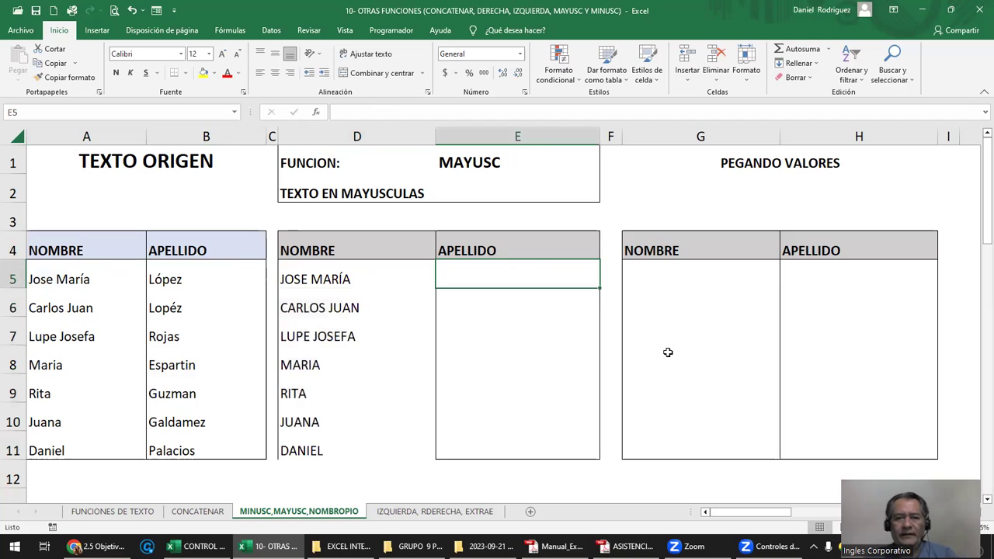
type("=mayus")
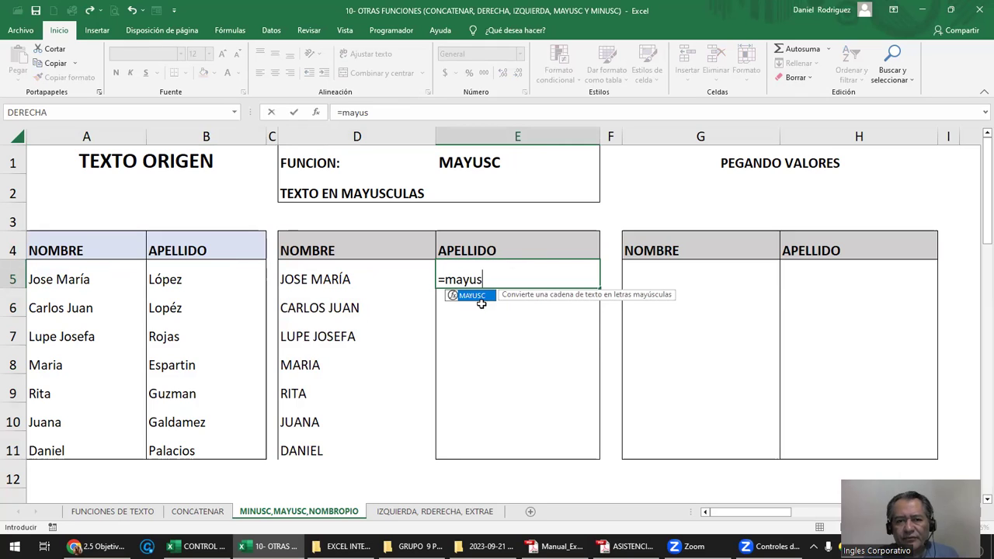
key("Tab")
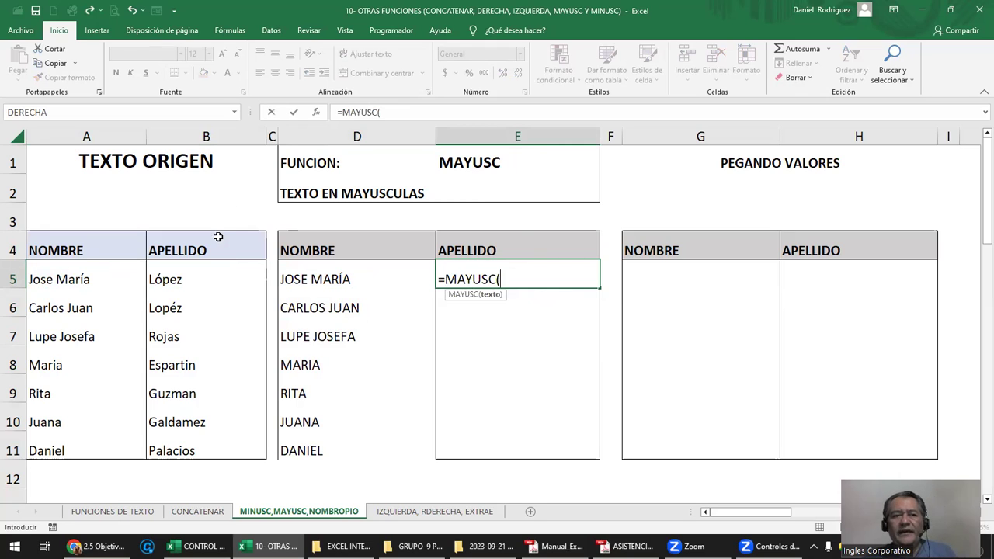
left_click(192, 279)
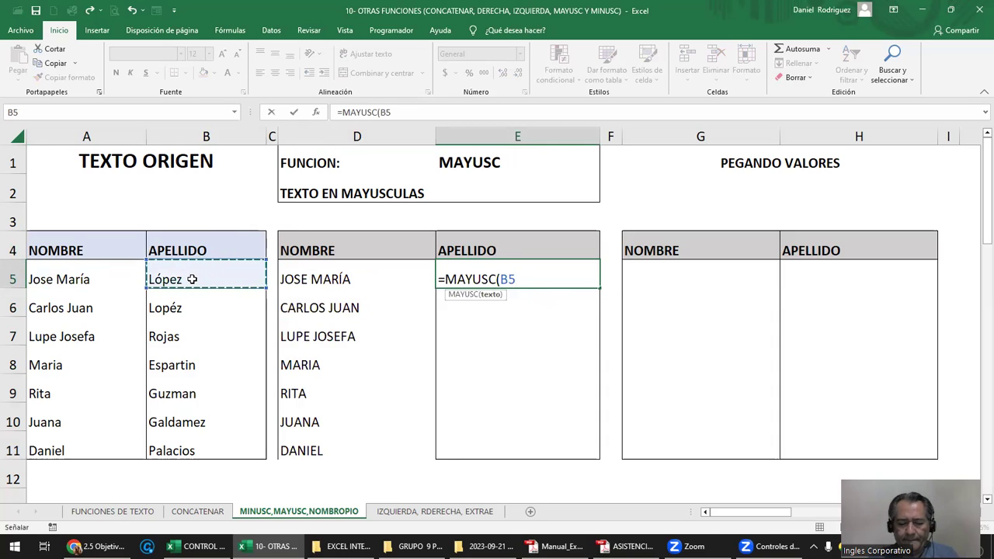
key("Return")
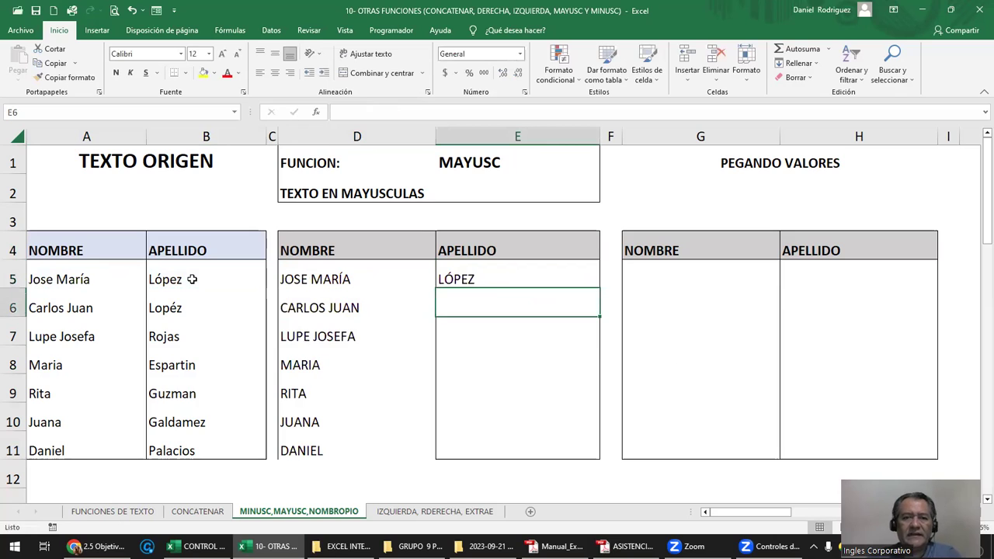
left_click(468, 280)
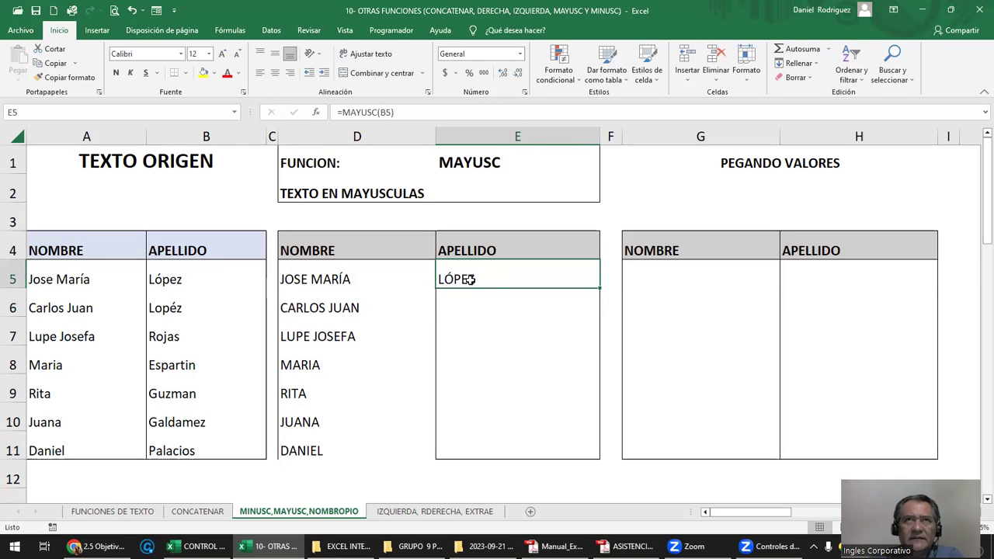
left_click_drag(600, 288, 590, 449)
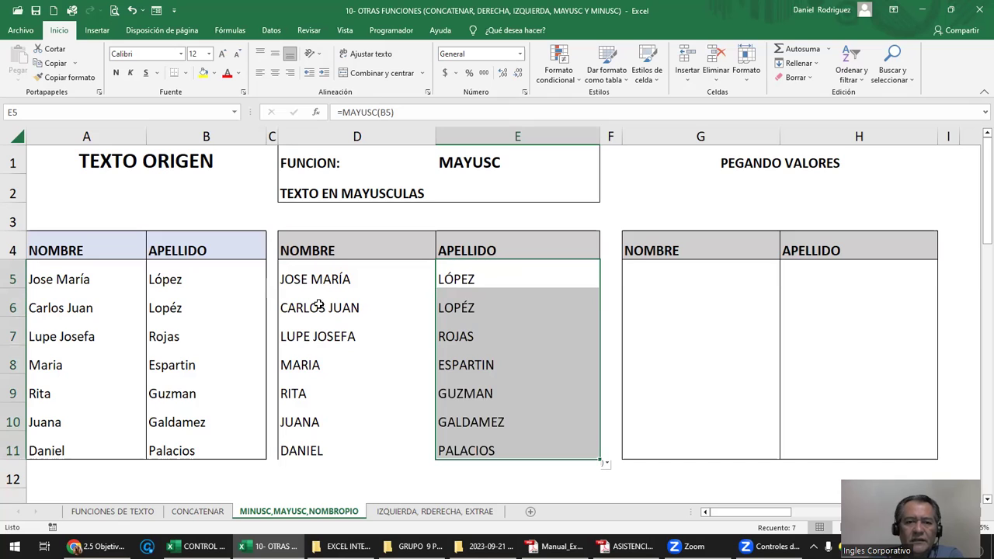
left_click(311, 281)
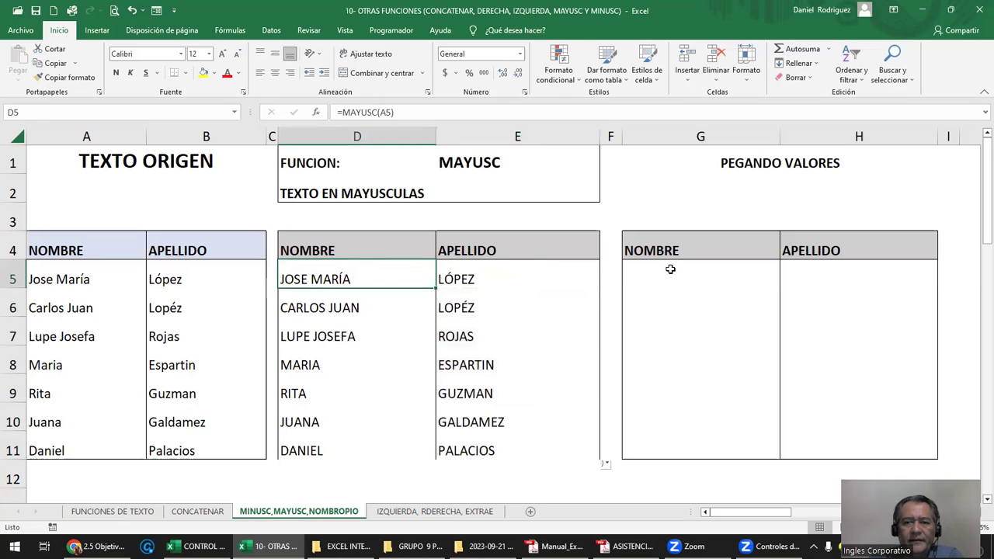
left_click_drag(670, 270, 850, 447)
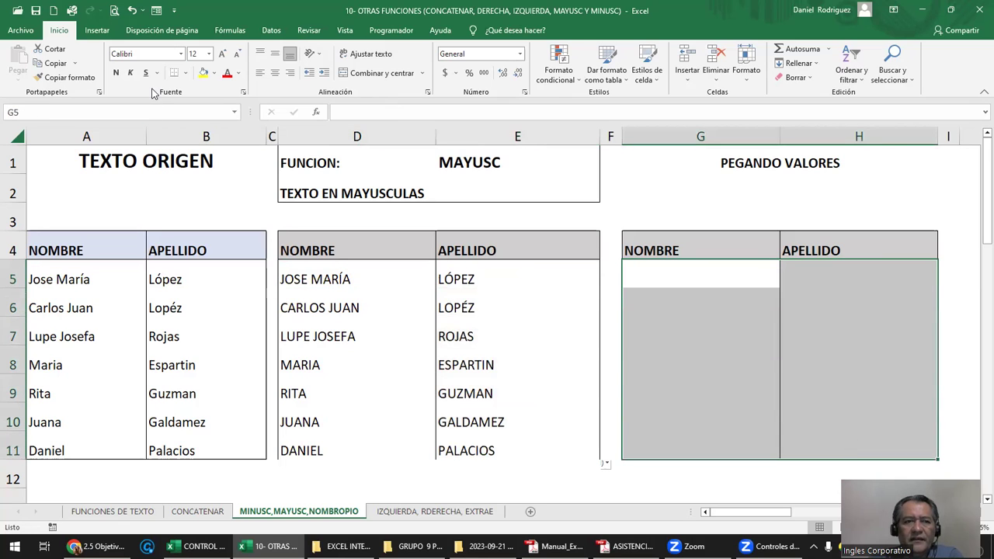
left_click(66, 77)
left_click(348, 282)
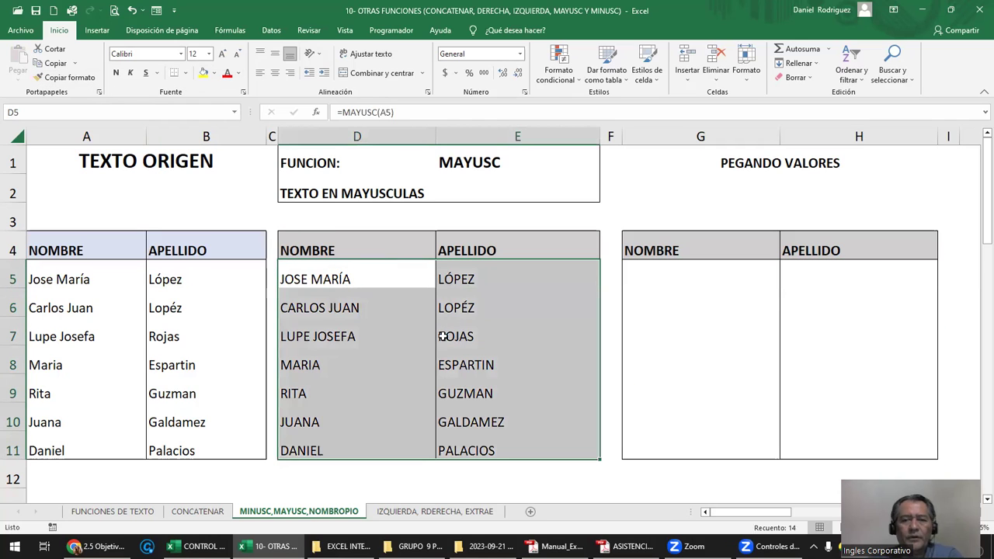
left_click(519, 303)
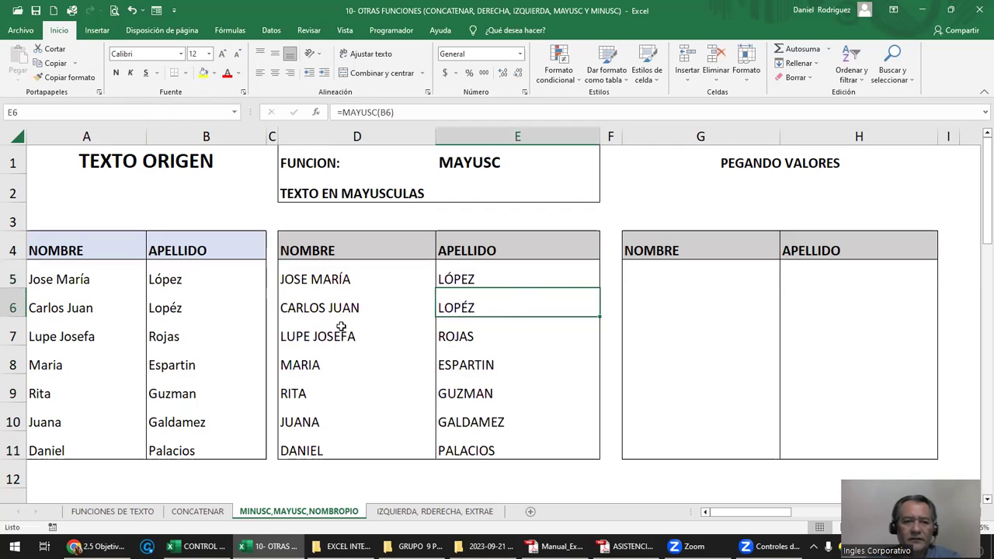
left_click(187, 283)
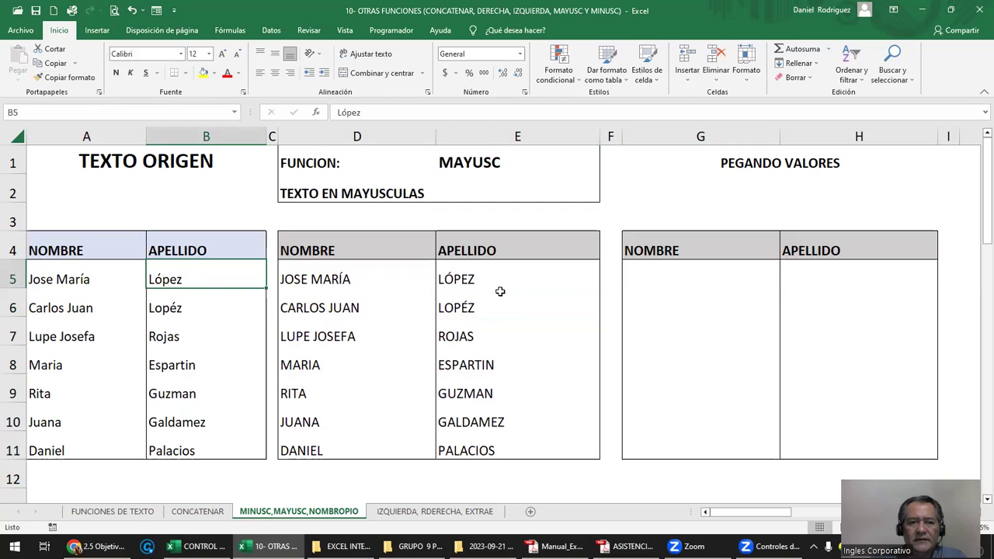
left_click(484, 308)
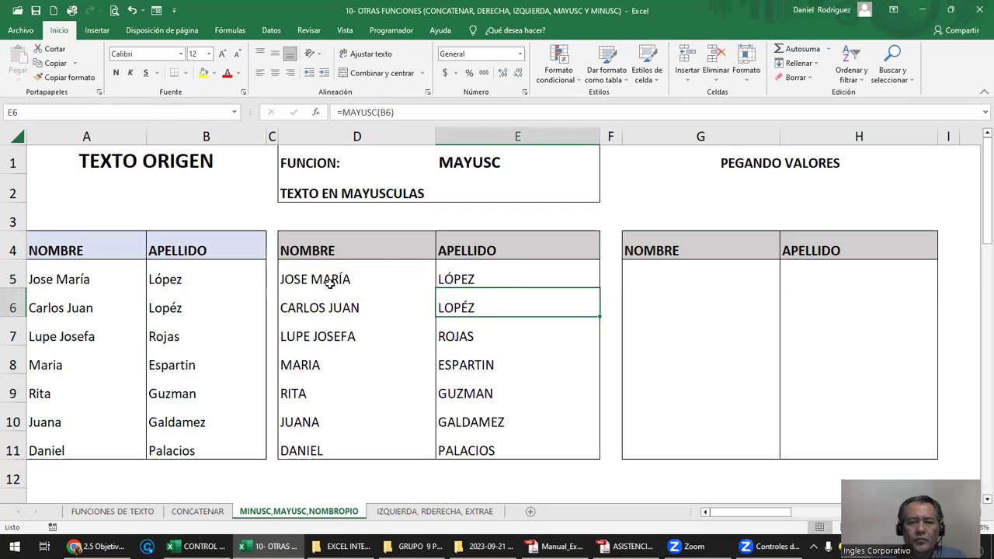
left_click(330, 284)
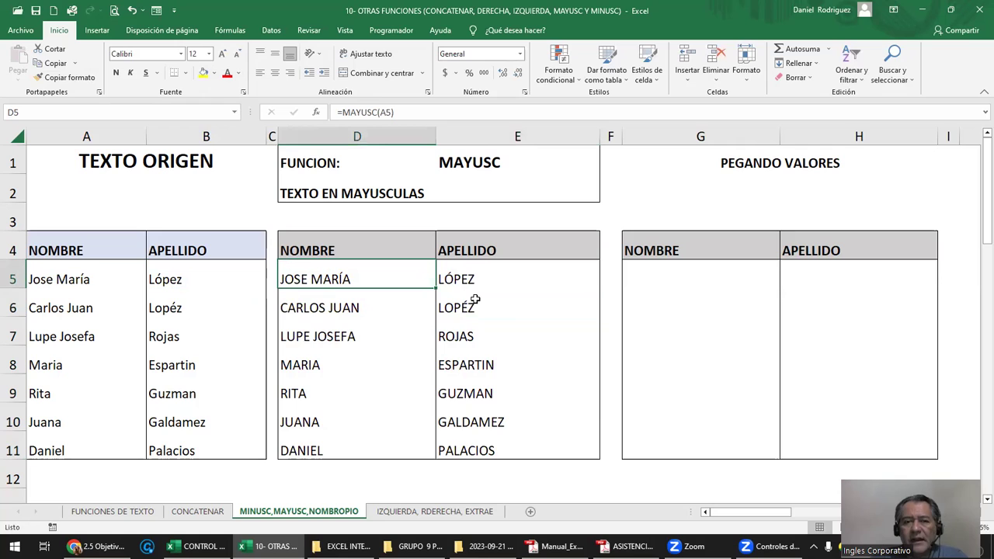
double_click(339, 278)
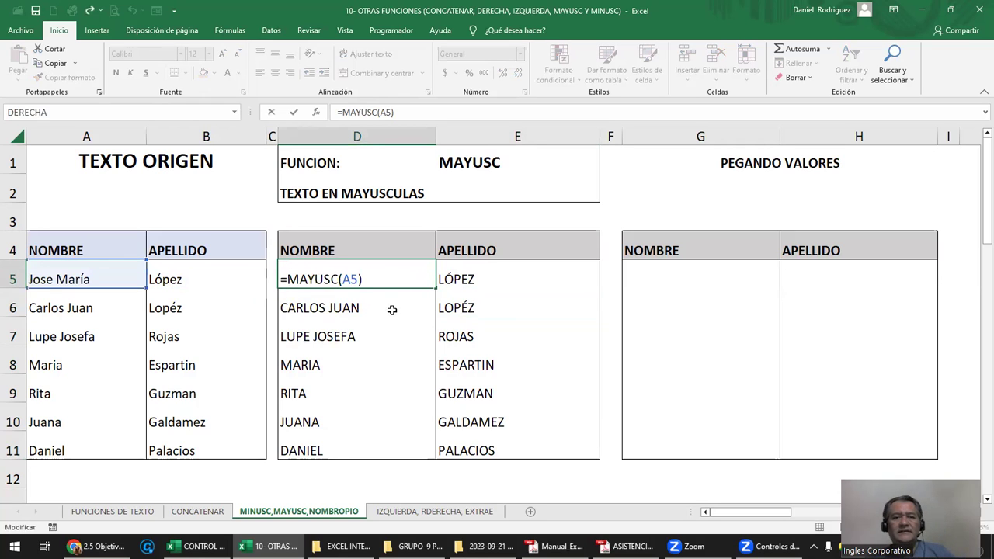
key("Escape")
left_click_drag(336, 278, 472, 276)
key("ctrl+c")
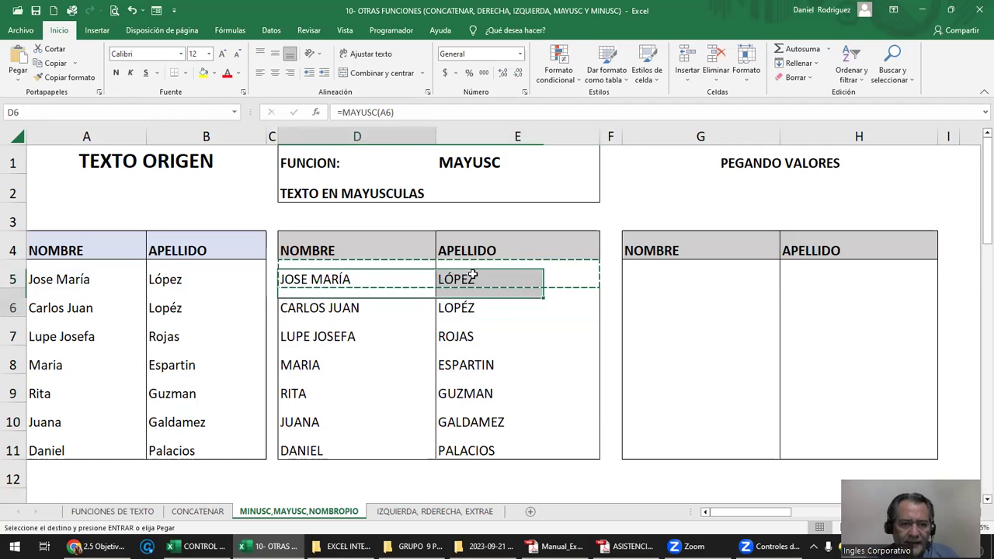
key("Down")
key("Down")
key("Down")
key("Down")
key("Down")
key("Down")
key("Down")
key("Return")
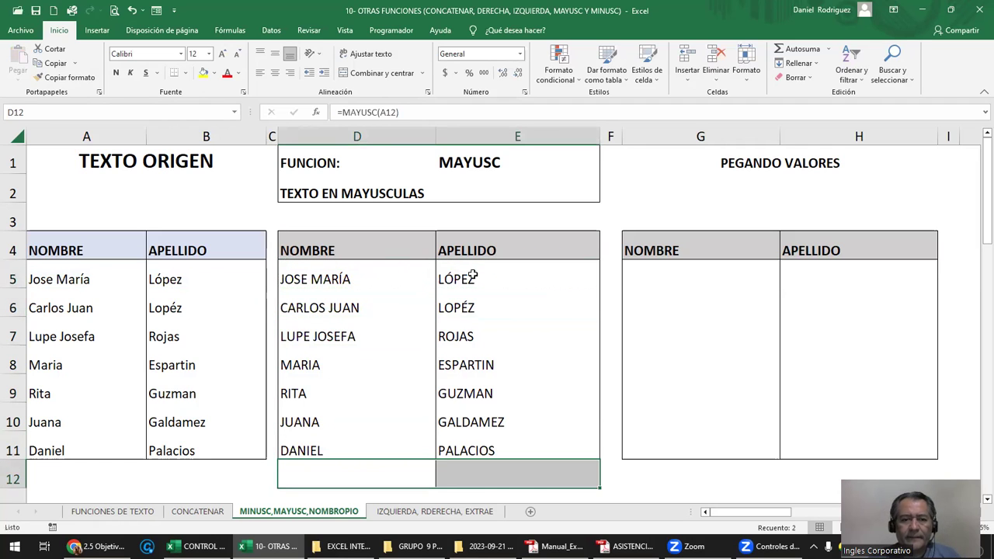
double_click(380, 474)
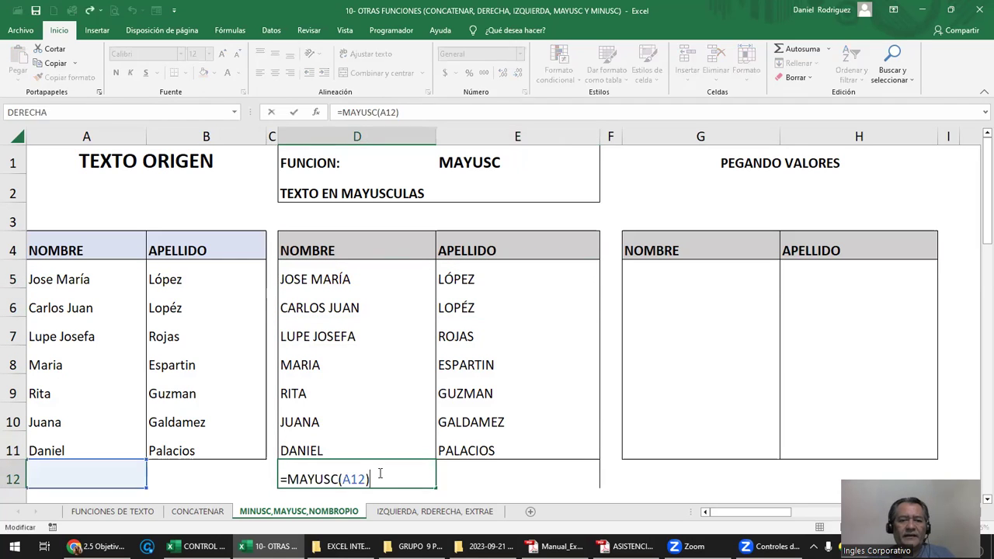
left_click(474, 474)
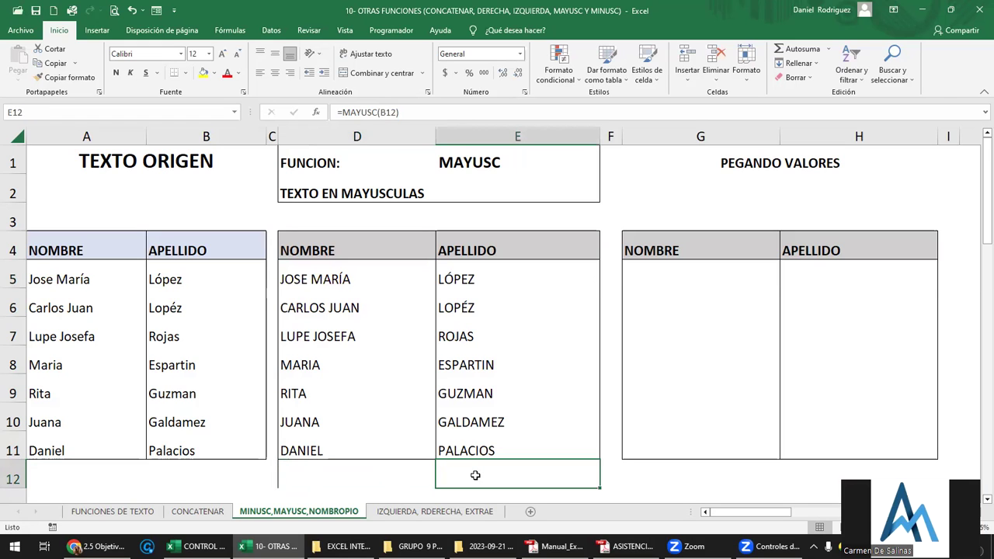
key("ctrl+z")
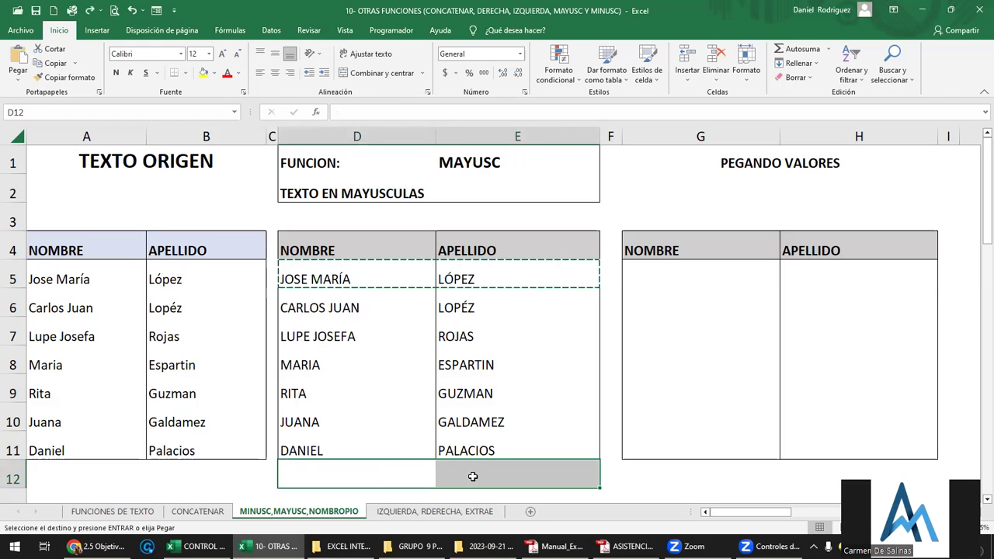
key("Escape")
left_click(347, 228)
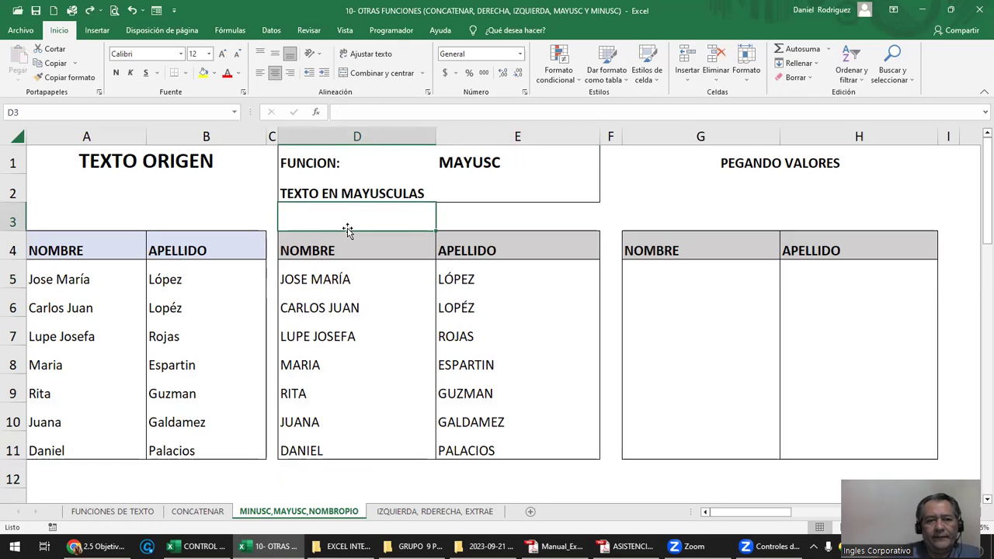
left_click(69, 277)
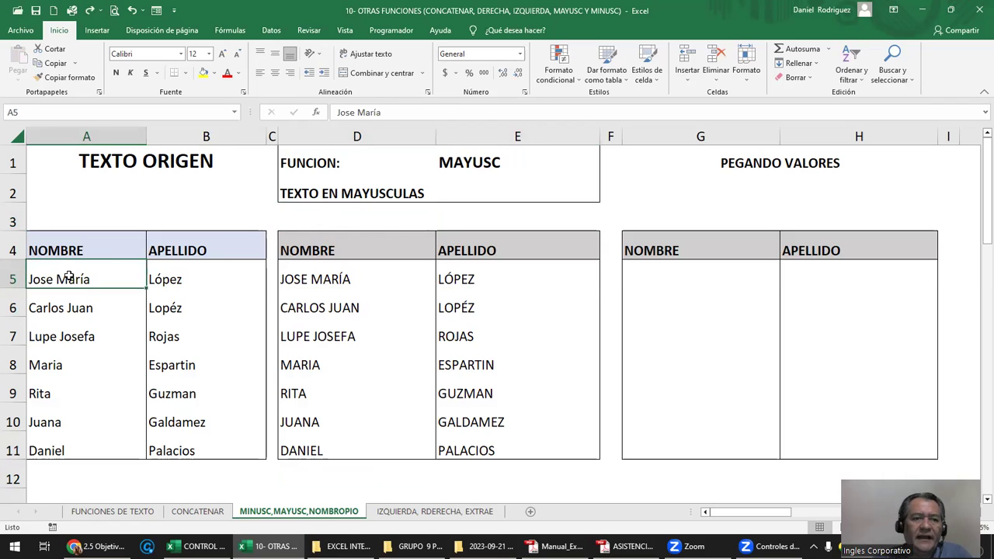
double_click(70, 278)
key("Escape")
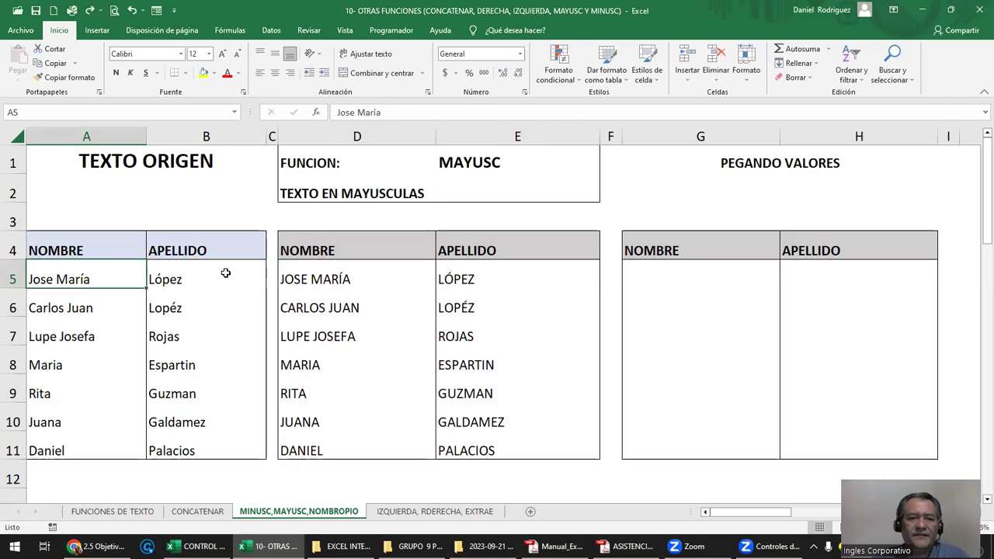
mouse_move(327, 277)
left_mouse_down()
mouse_move(508, 388)
mouse_move(510, 435)
left_mouse_up()
key("ctrl+c")
double_click(326, 274)
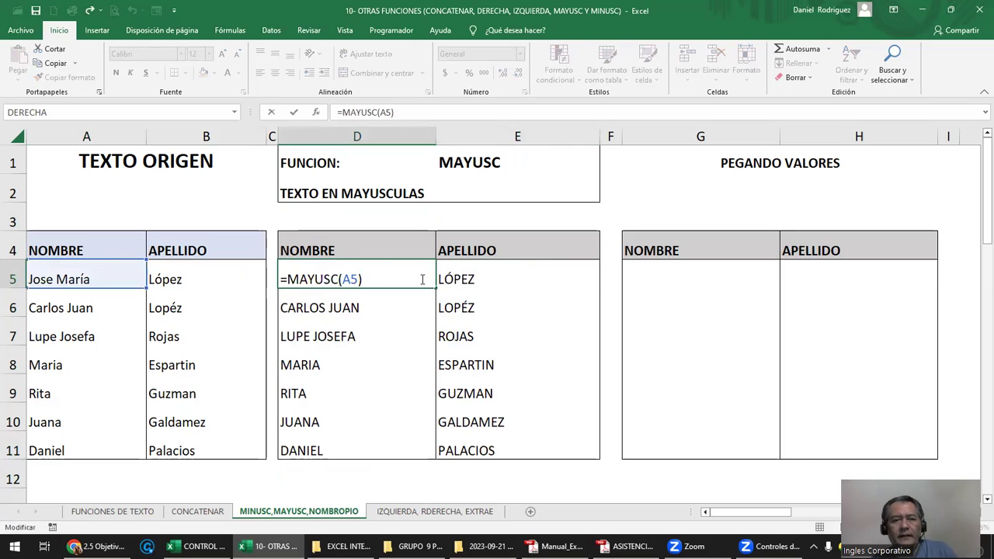
key("Escape")
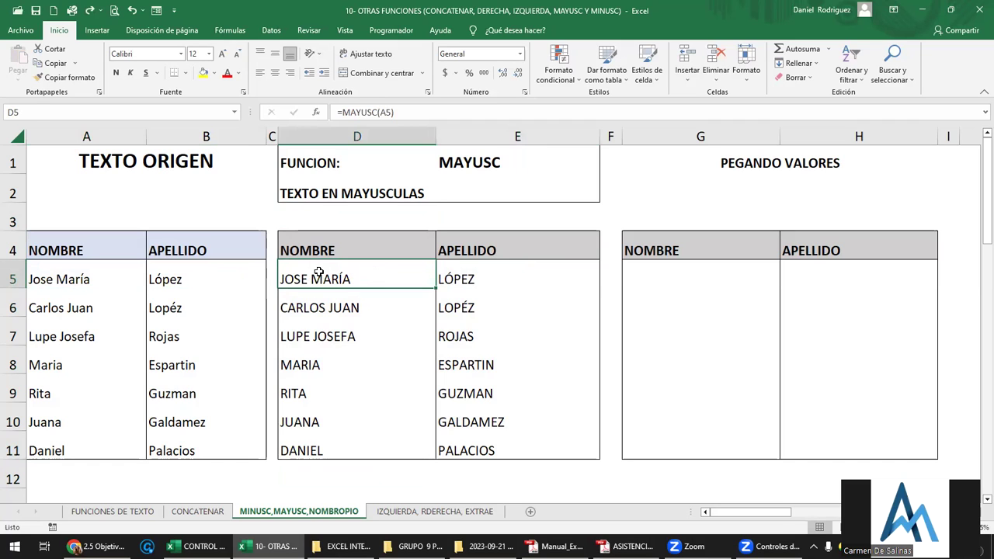
Copy the uppercase table D5:E11 and try the paste options at G5.
left_click_drag(318, 272, 511, 446)
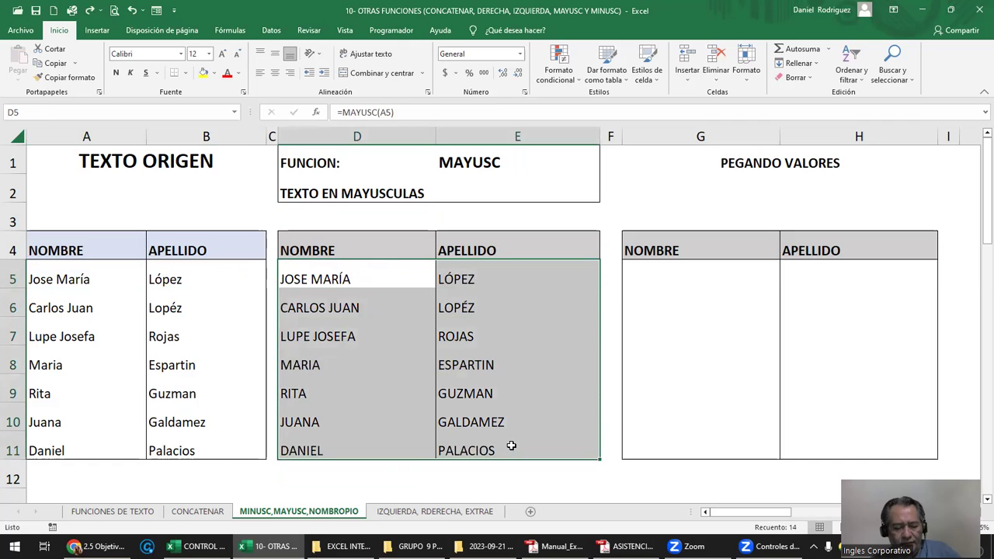
key("ctrl+c")
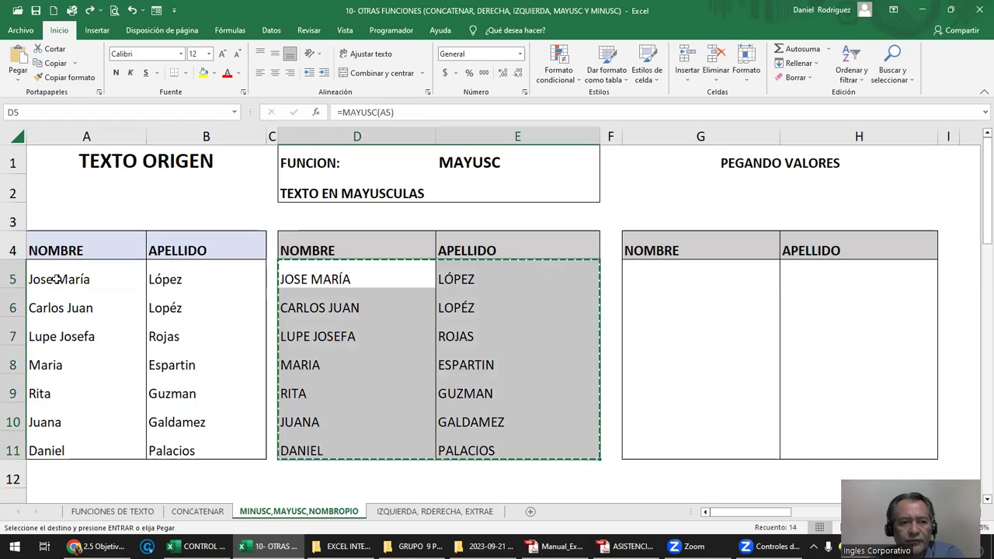
left_click(56, 280)
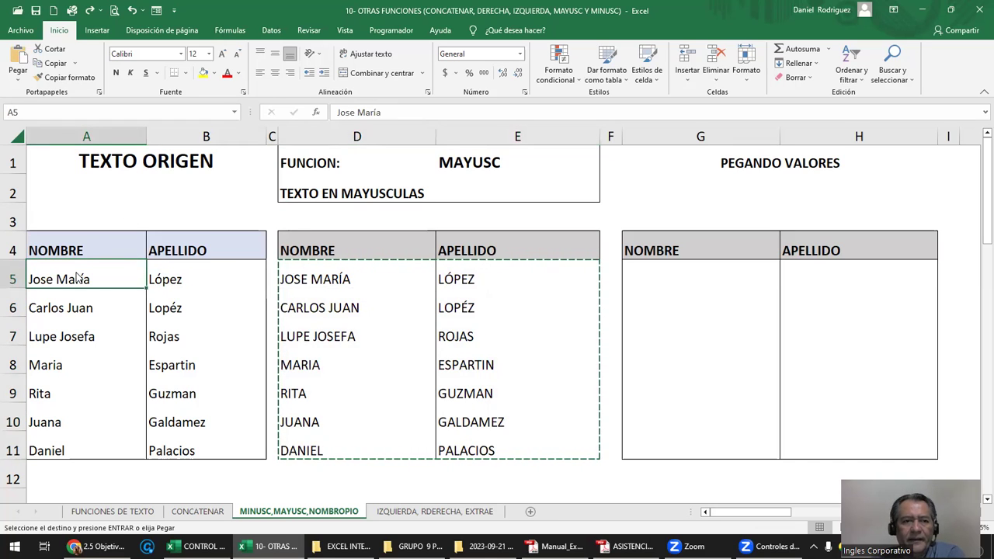
left_click_drag(340, 276, 550, 437)
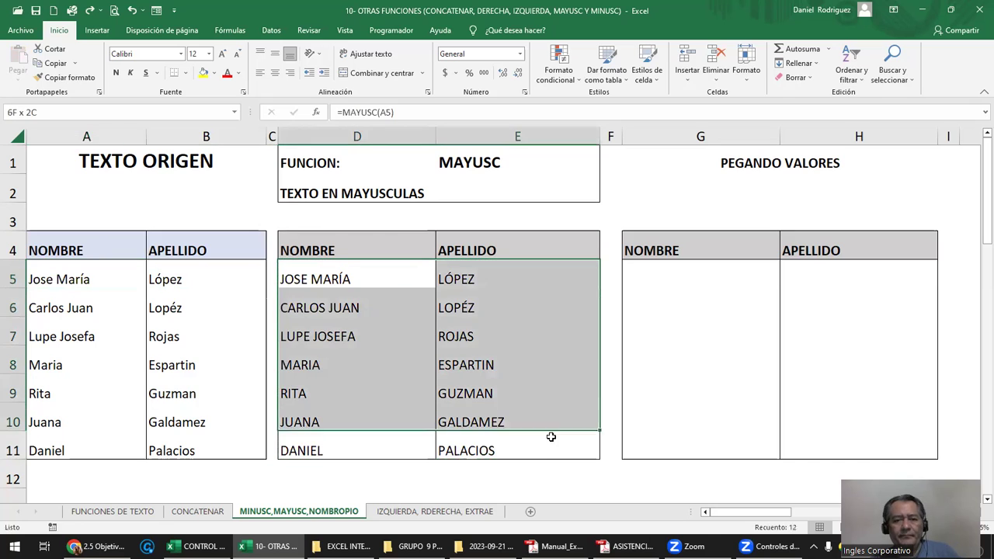
left_click(679, 276)
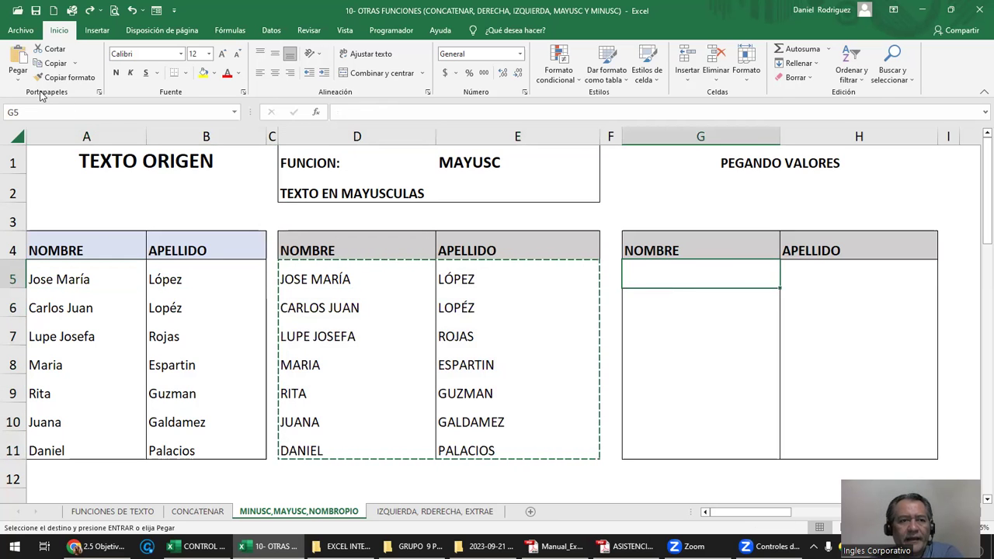
left_click(17, 76)
left_click(17, 83)
left_click(17, 83)
left_click(17, 84)
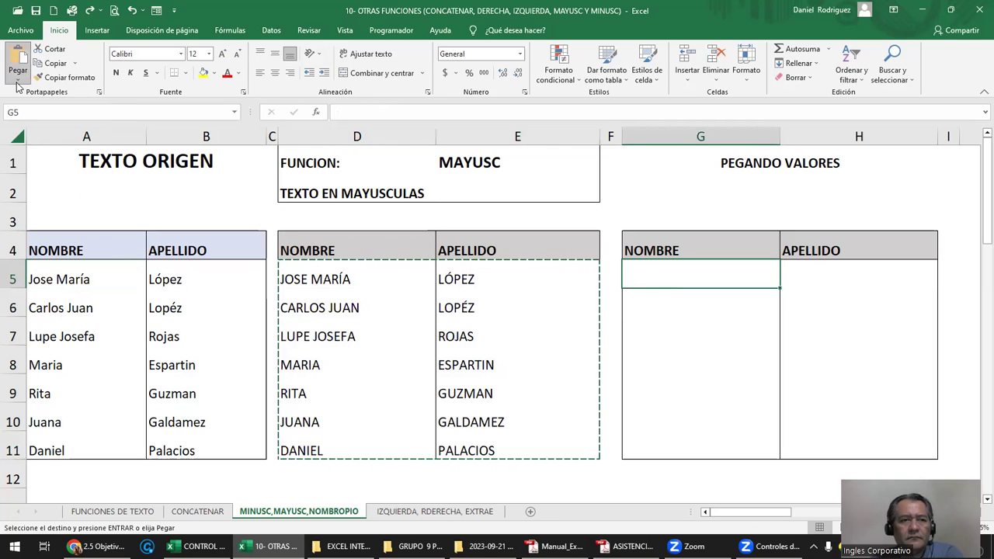
Paste the copied D5:E11 into G5:H11 as values only.
left_click_drag(342, 279, 520, 441)
key("ctrl+c")
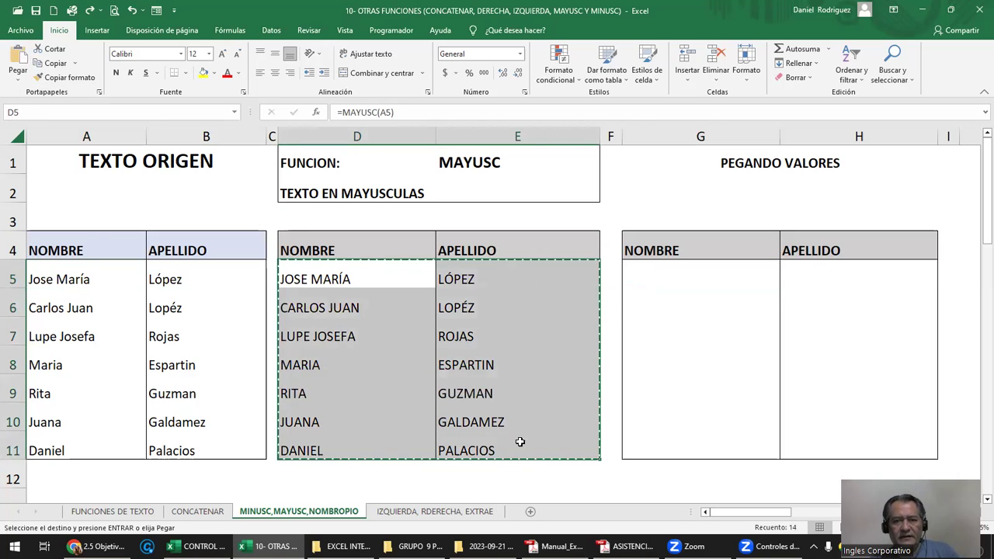
left_click(675, 273)
right_click(675, 273)
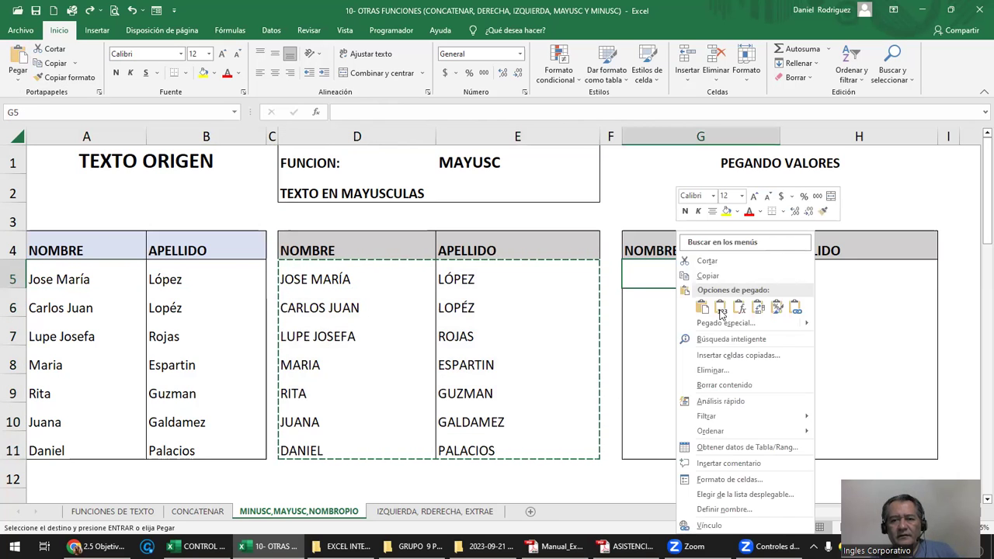
left_click(721, 308)
left_click(722, 310)
key("Escape")
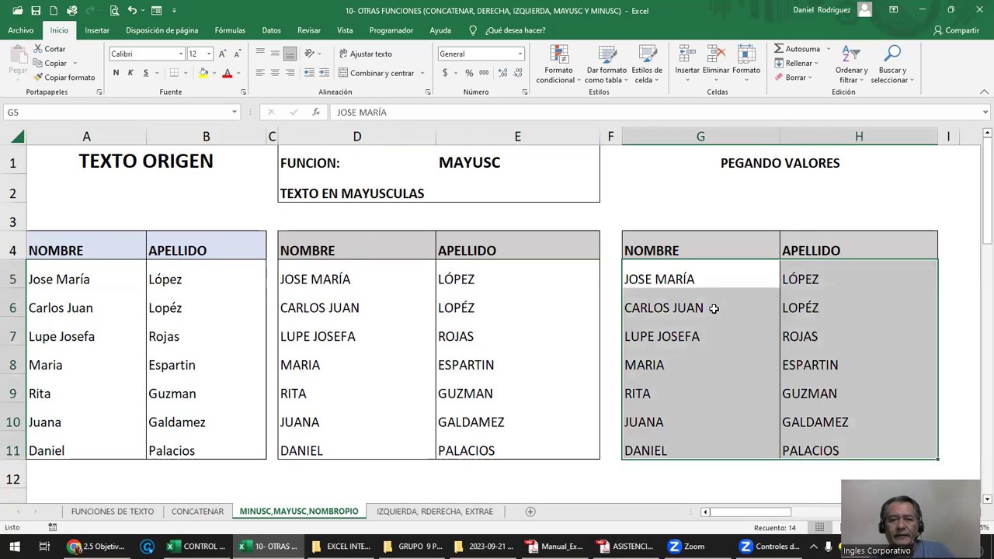
Inspect the original names and the cell reference in E5's MAYUSC formula.
mouse_move(56, 280)
left_mouse_down()
mouse_move(113, 284)
mouse_move(155, 366)
mouse_move(197, 413)
mouse_move(200, 442)
left_mouse_up()
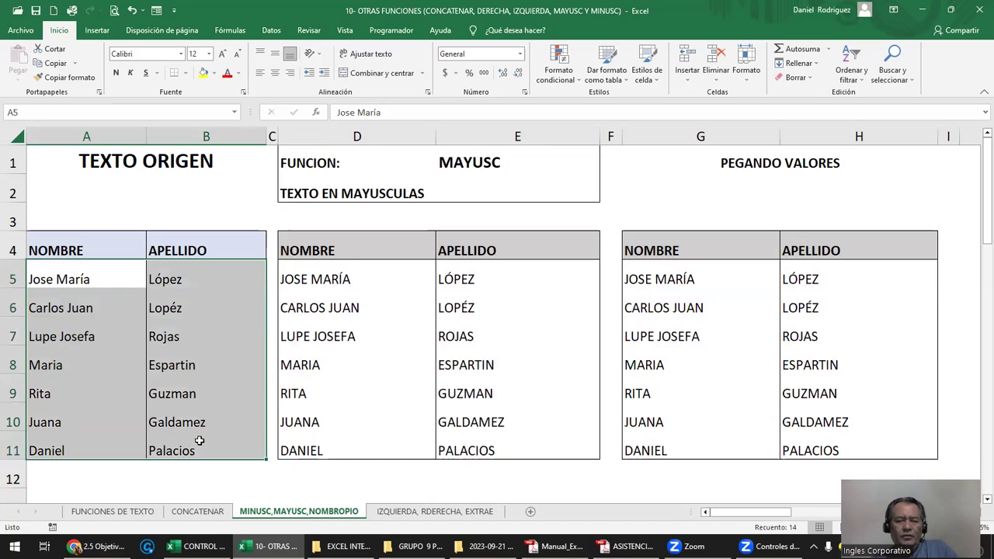
mouse_move(326, 273)
left_mouse_down()
mouse_move(499, 309)
mouse_move(528, 437)
mouse_move(471, 304)
left_mouse_up()
left_click(467, 282)
double_click(466, 282)
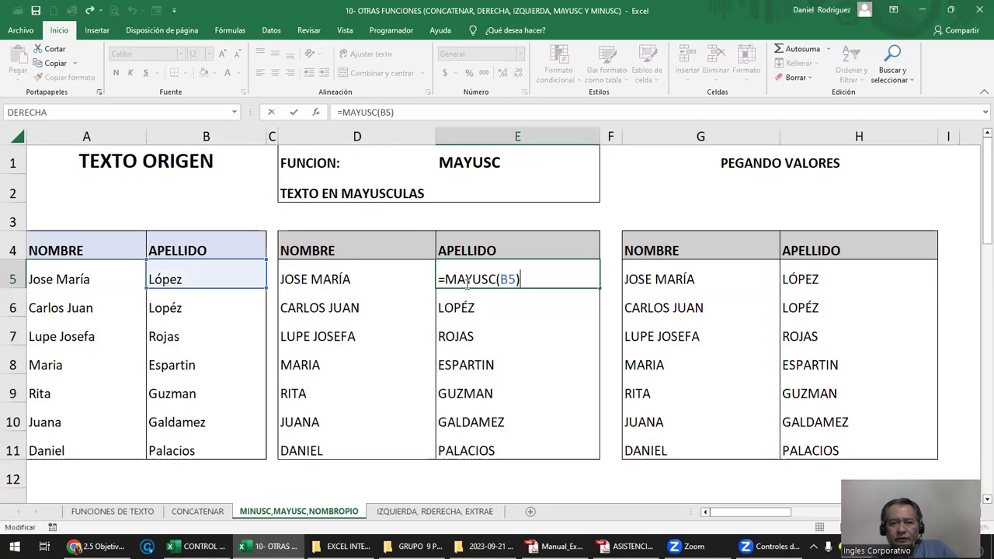
key("Escape")
mouse_move(360, 246)
left_mouse_down()
mouse_move(526, 391)
mouse_move(528, 479)
left_mouse_up()
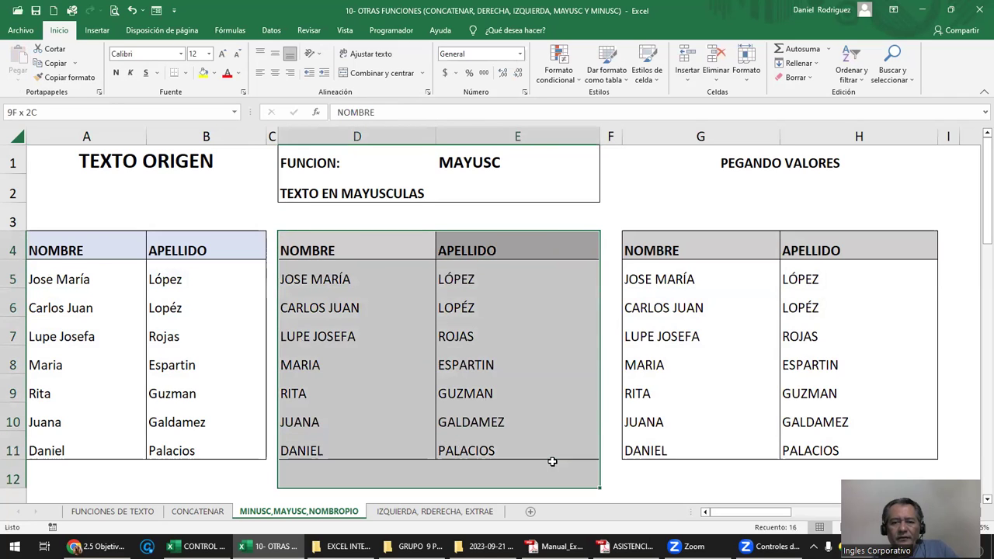
Fill the result headers D4:E4, D18:E18 and D32:E32 yellow.
left_click_drag(398, 248, 474, 249)
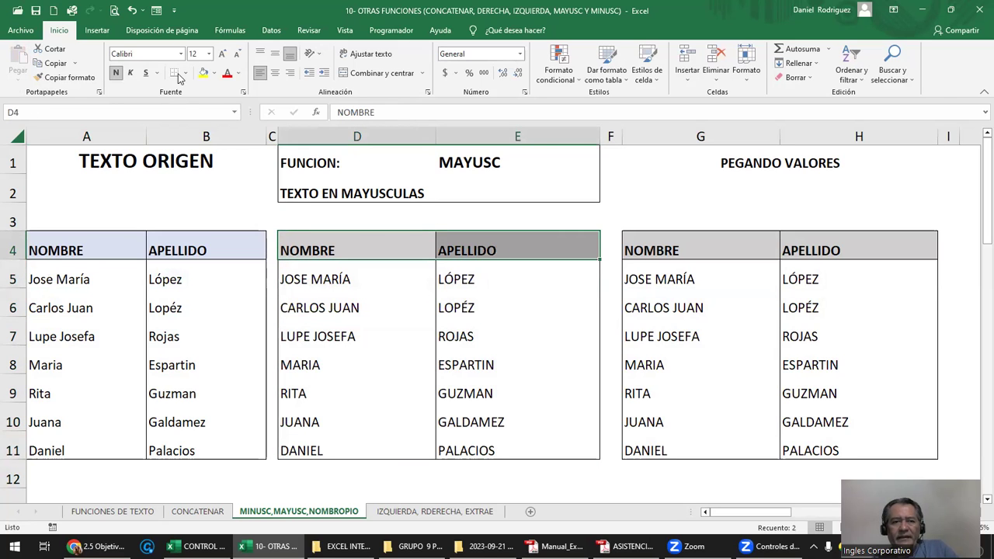
left_click(203, 72)
scroll(509, 359, "down", 2)
scroll(435, 392, "down", 1)
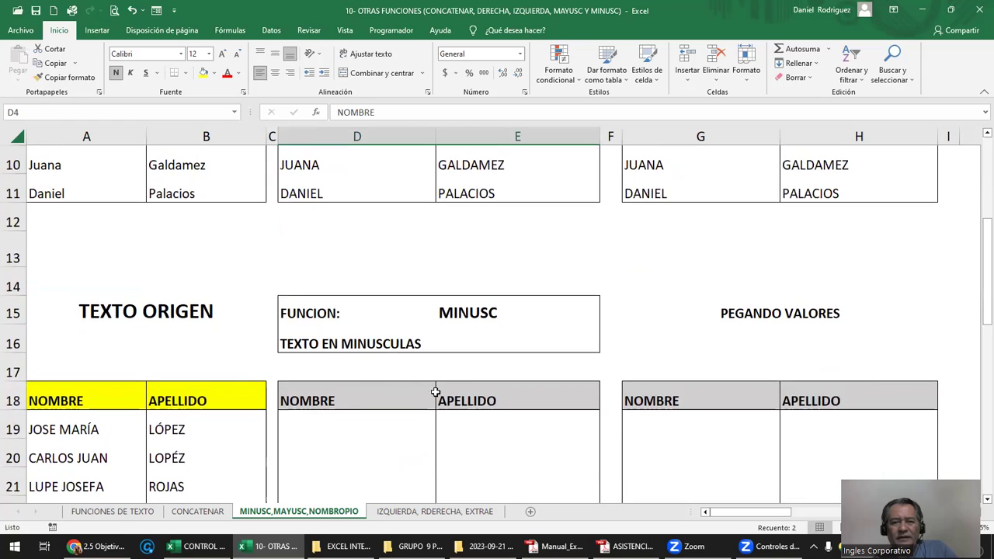
left_click_drag(355, 397, 509, 393)
left_click(203, 72)
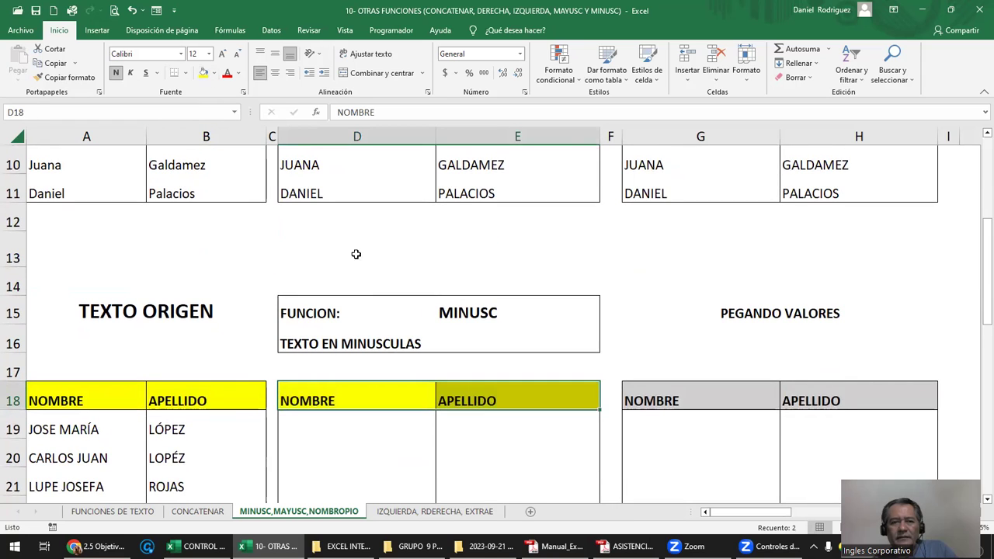
scroll(356, 254, "down", 5)
left_click_drag(373, 364, 482, 363)
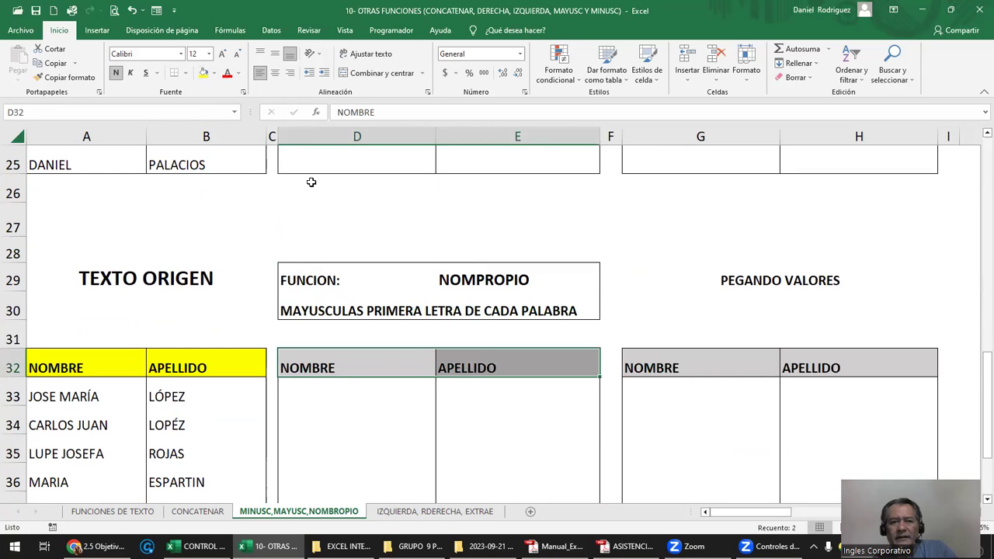
left_click(203, 73)
scroll(361, 245, "up", 5)
scroll(369, 248, "up", 2)
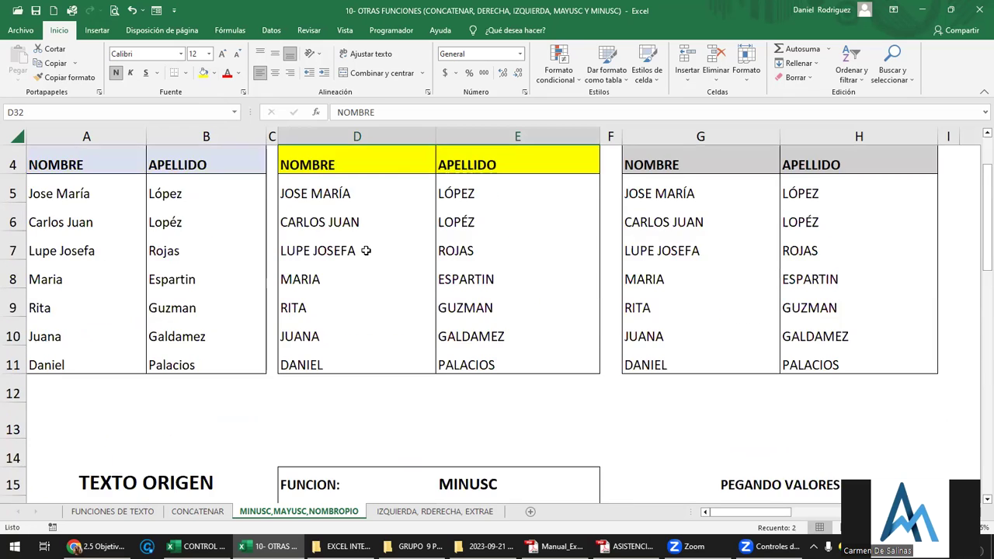
scroll(366, 250, "up", 1)
Check that G5:H11 holds plain values, e.g. H5 contains the text LÓPEZ.
left_click(440, 272)
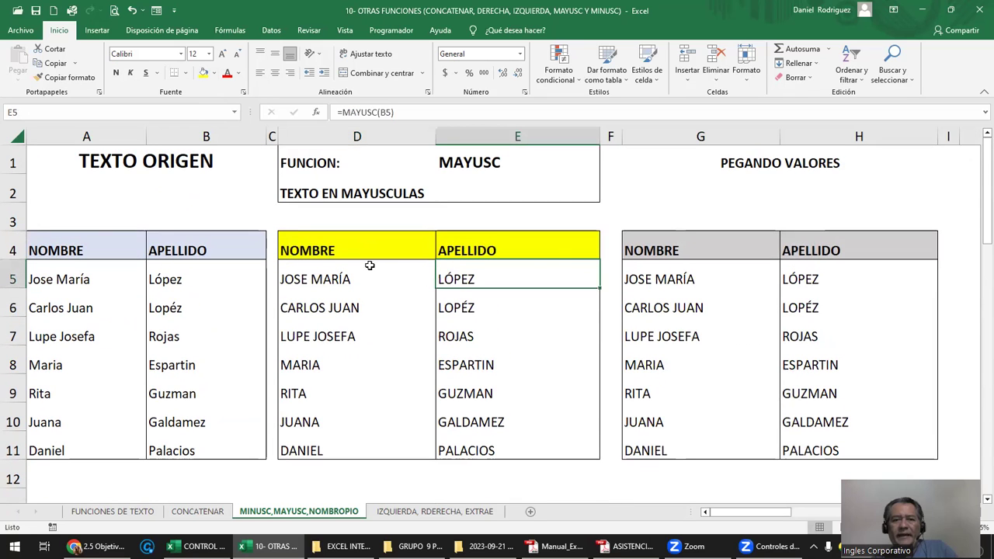
left_click_drag(666, 277, 854, 446)
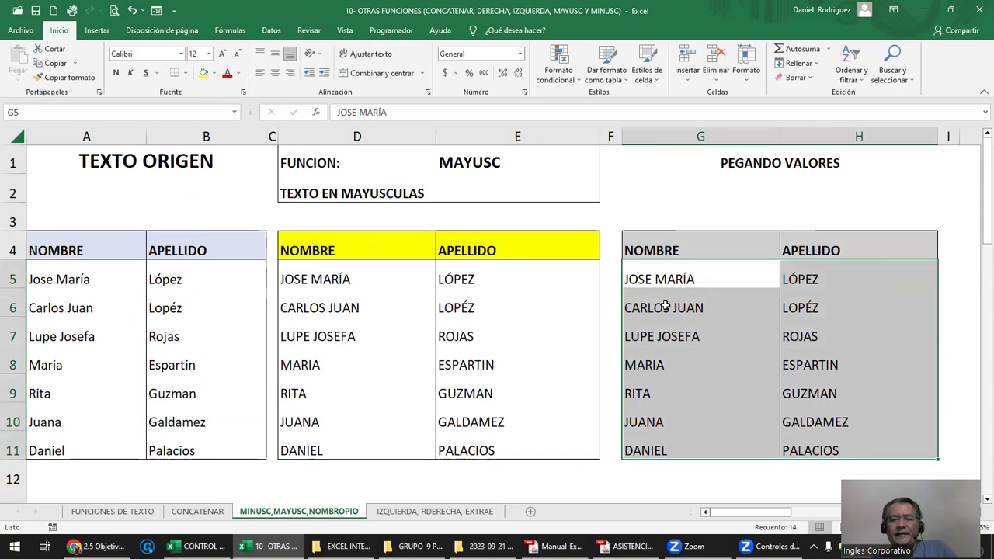
left_click(673, 284)
left_click(819, 280)
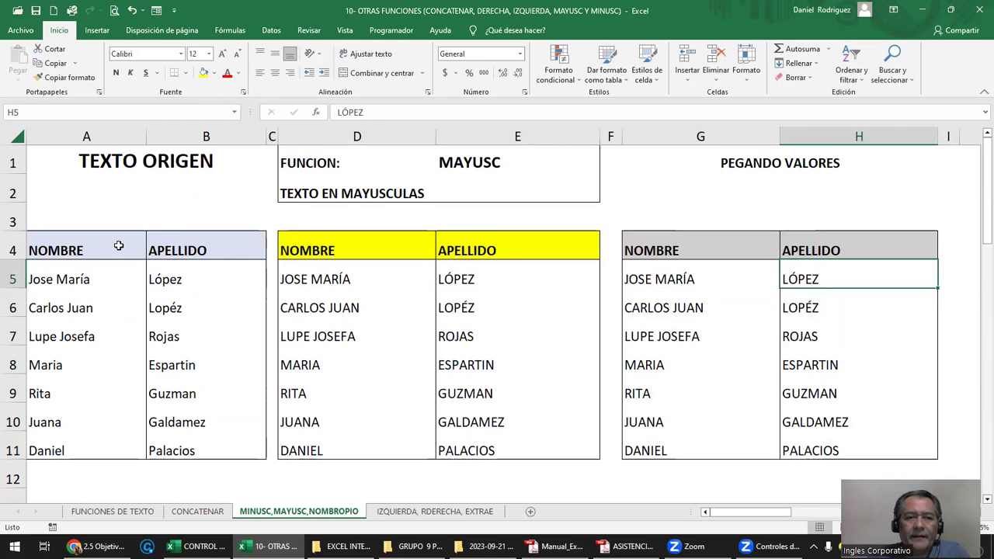
Copy the A4:B4 header formatting onto A18:B18 and A32:B32.
left_click_drag(116, 247, 226, 251)
left_click(69, 78)
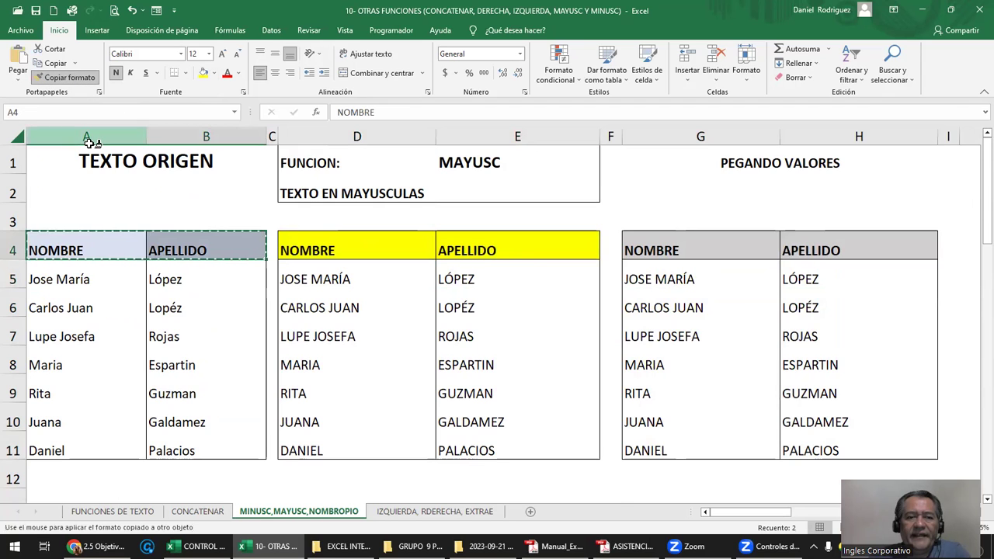
scroll(89, 138, "down", 4)
left_click(78, 310)
left_click(69, 78)
scroll(92, 134, "down", 1)
scroll(101, 272, "down", 4)
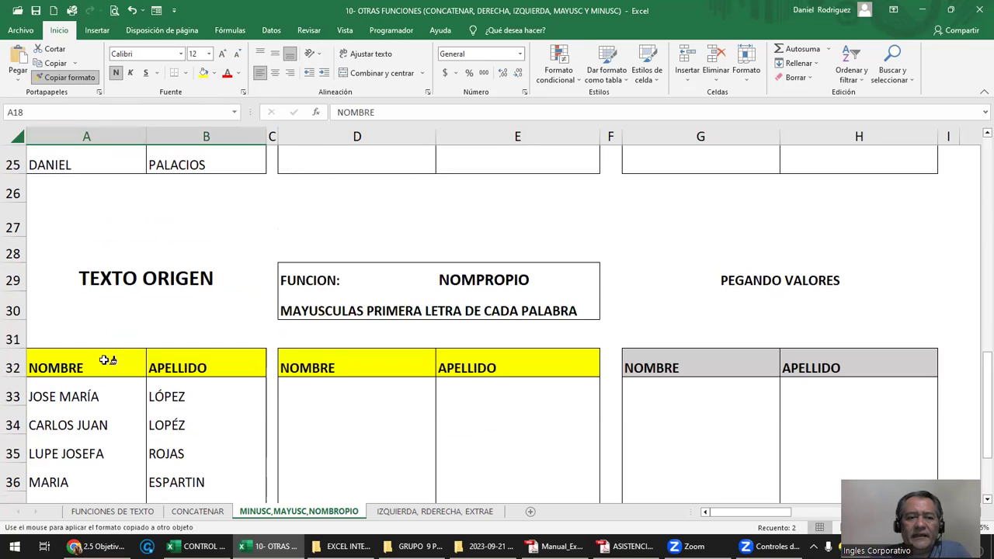
left_click_drag(108, 360, 202, 364)
scroll(182, 329, "up", 7)
scroll(182, 329, "up", 2)
scroll(182, 329, "up", 1)
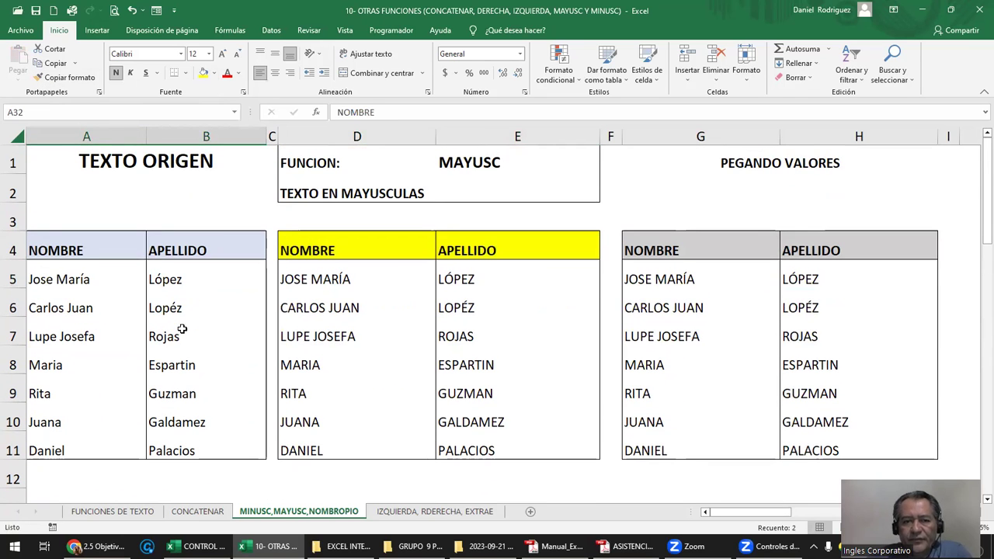
left_click(237, 281)
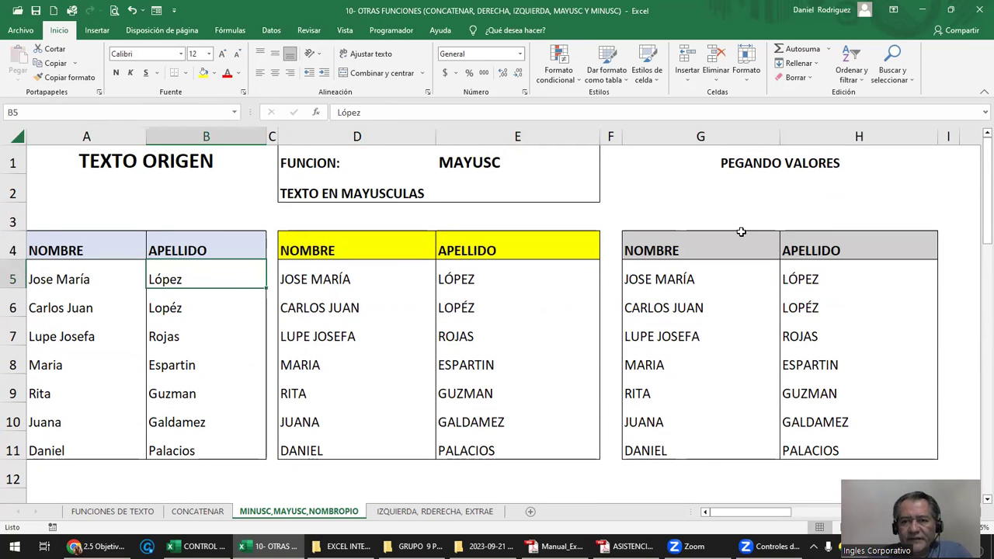
left_click_drag(734, 140, 817, 141)
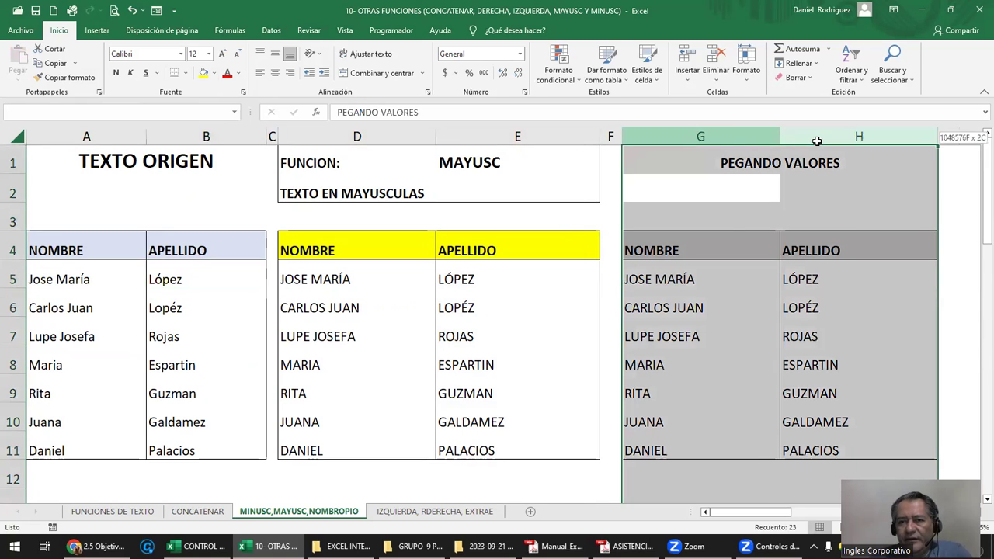
mouse_move(92, 245)
left_mouse_down()
mouse_move(188, 412)
mouse_move(194, 450)
left_mouse_up()
left_click_drag(330, 247, 515, 440)
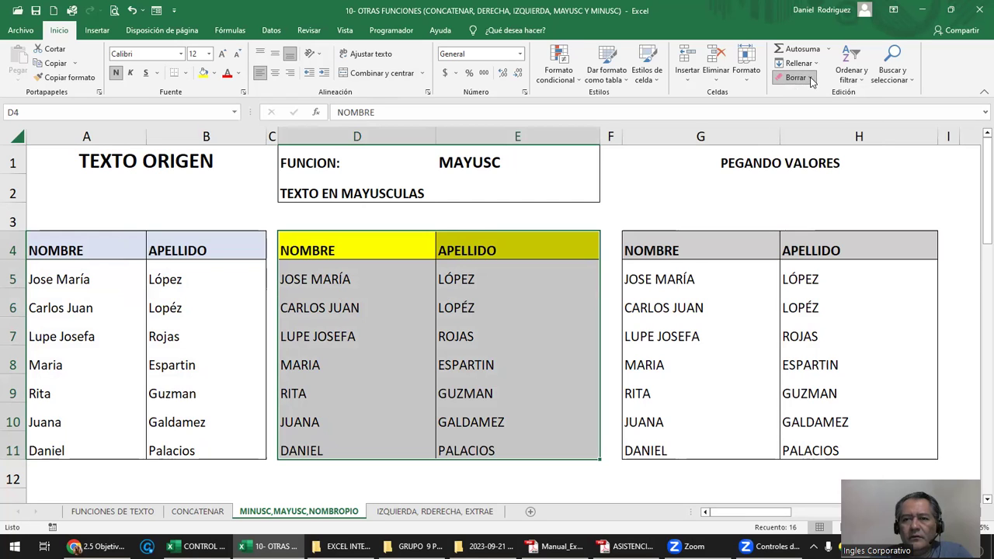
left_click(699, 185)
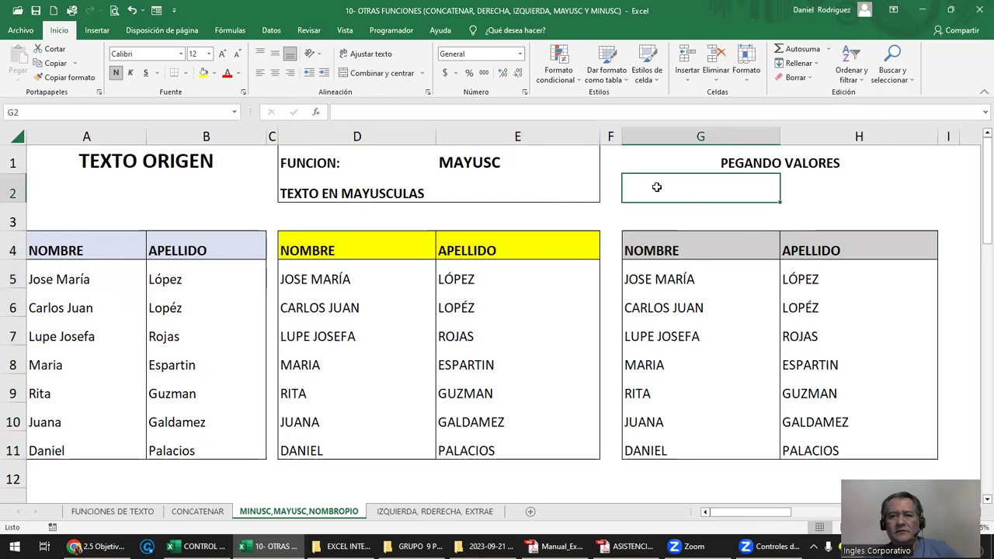
left_click_drag(391, 252, 575, 451)
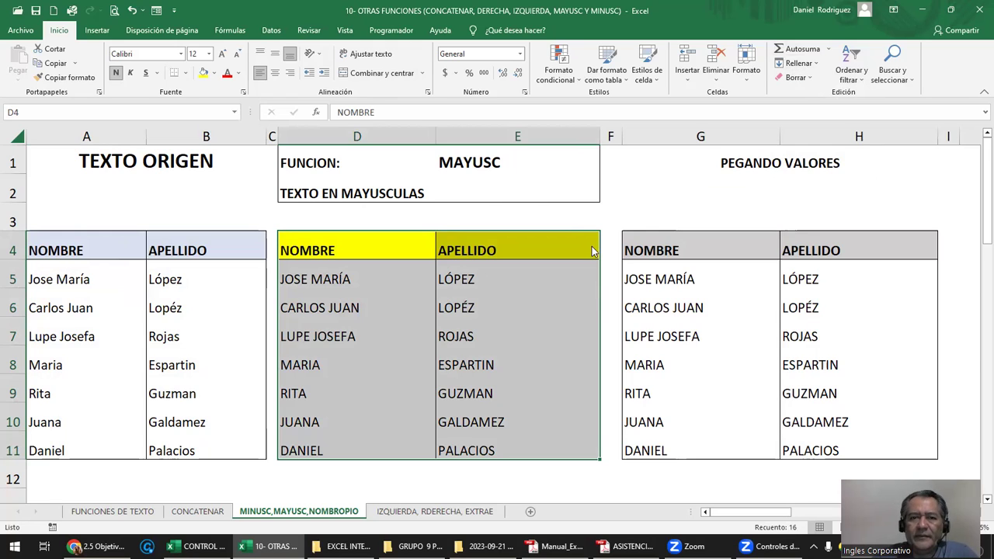
key("Delete")
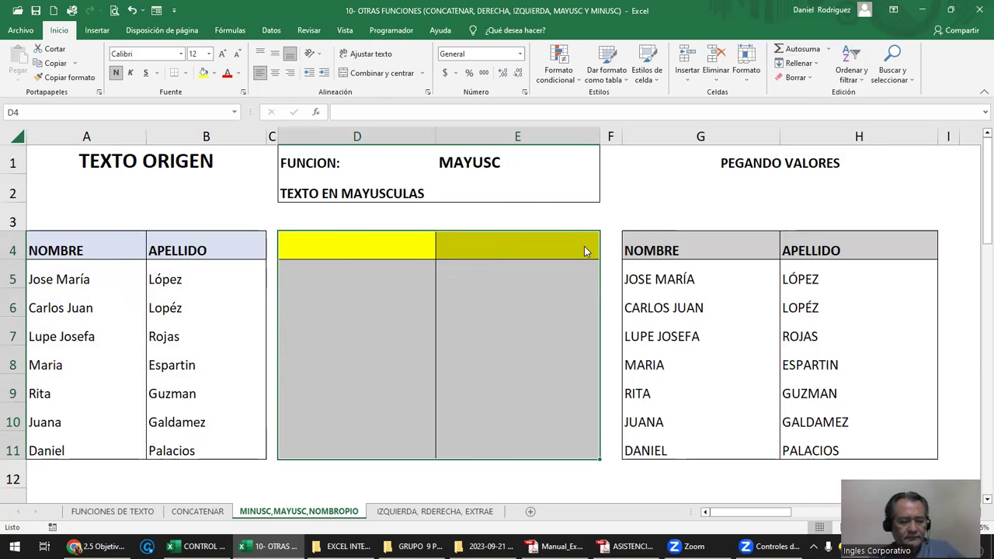
key("ctrl+z")
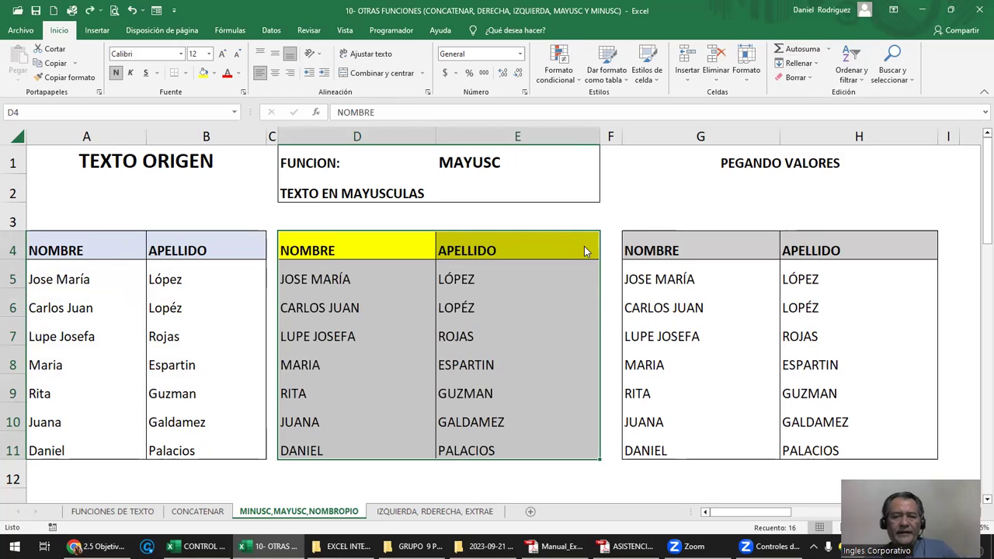
left_click(88, 247)
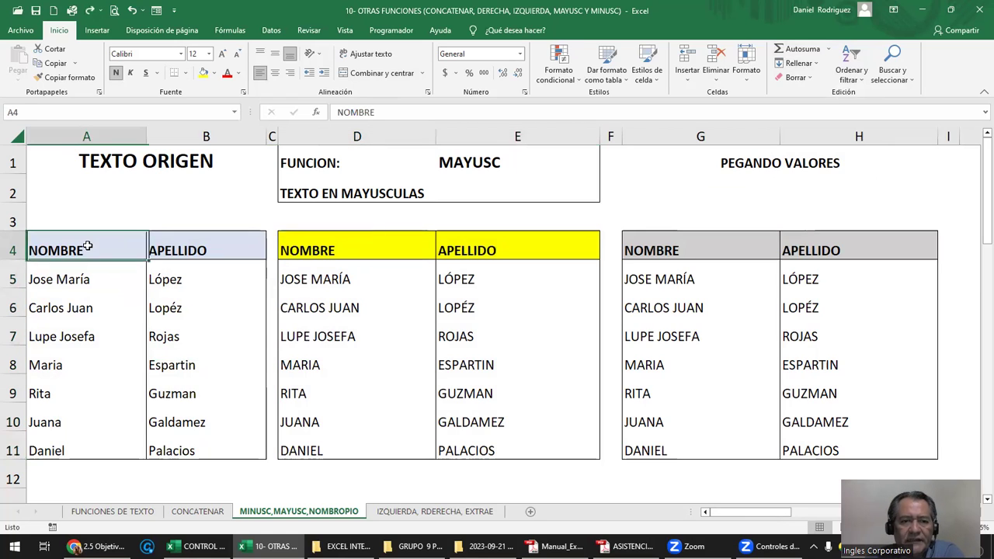
left_click(336, 270)
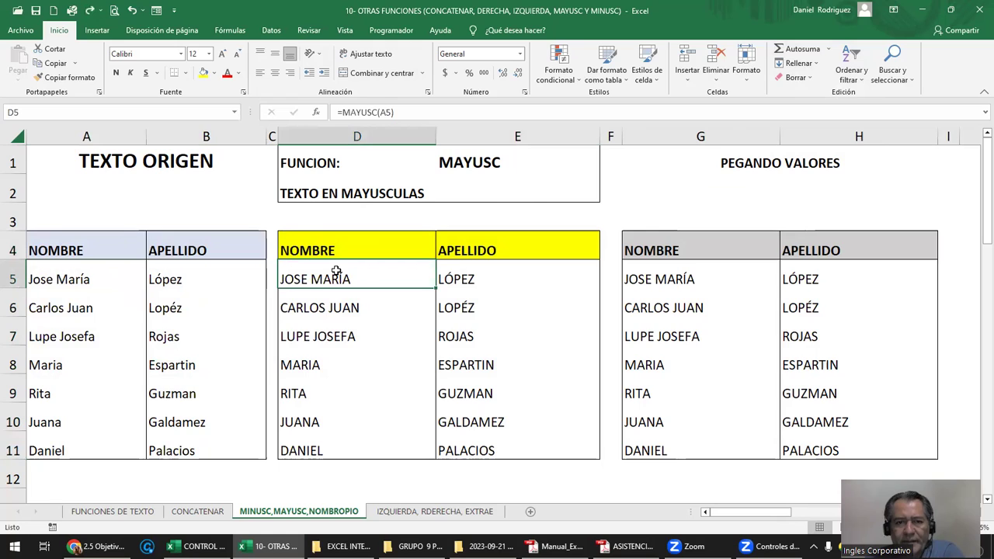
left_click(699, 277)
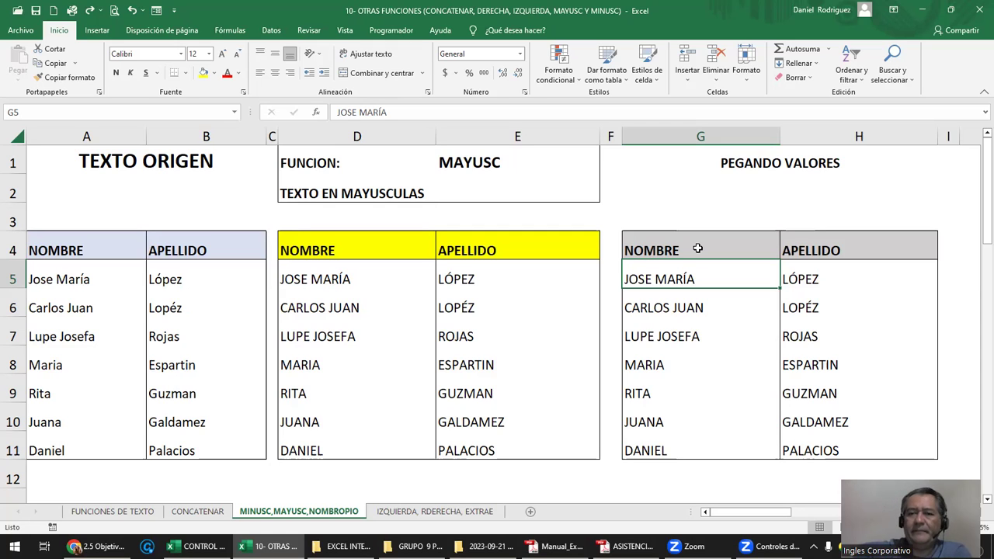
left_click(83, 247)
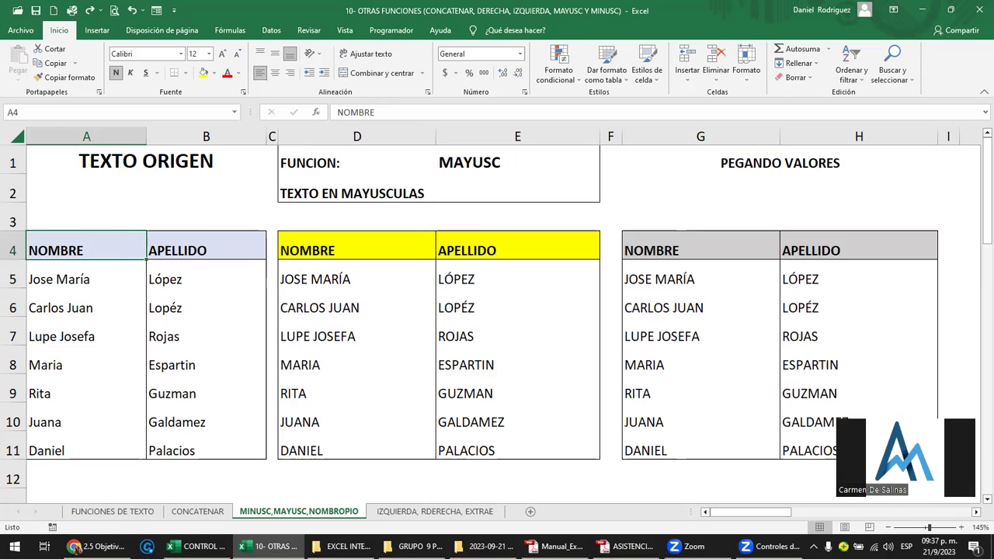
Look over the NOMBRE and APELLIDO result headers and the MINUSC section.
left_click(432, 247)
left_click(466, 244)
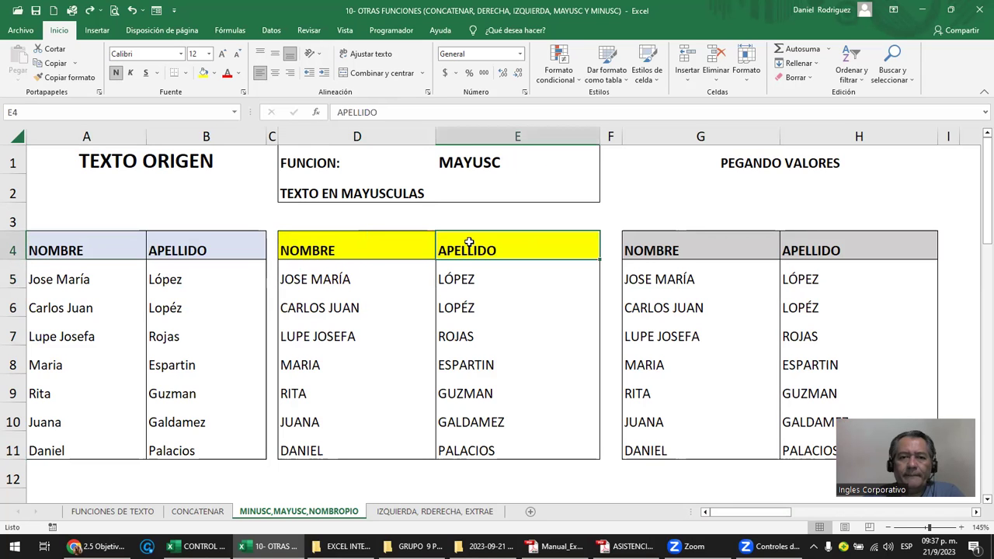
scroll(463, 247, "down", 3)
scroll(463, 248, "down", 3)
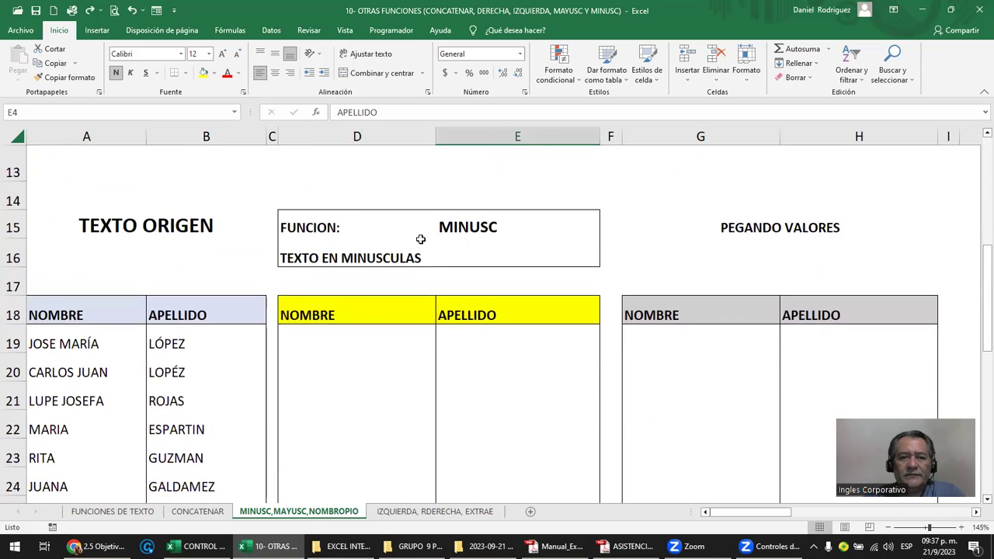
left_click(322, 181)
left_click(200, 172)
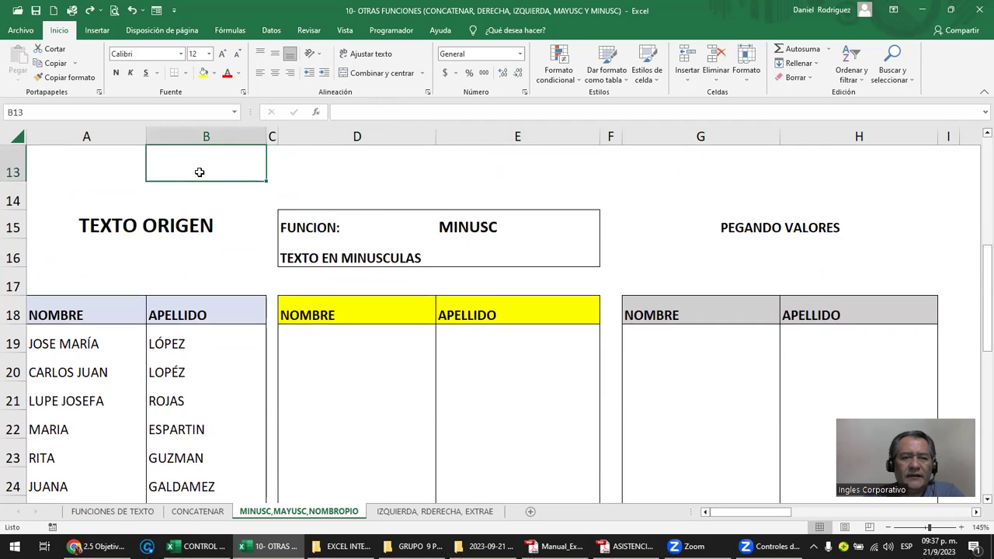
scroll(124, 304, "down", 2)
scroll(99, 215, "up", 1)
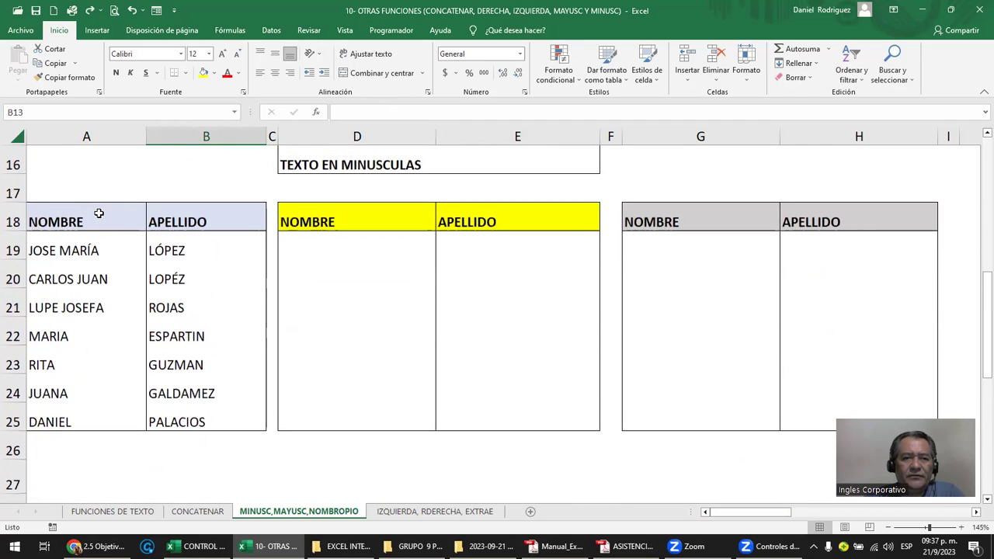
scroll(98, 223, "up", 1)
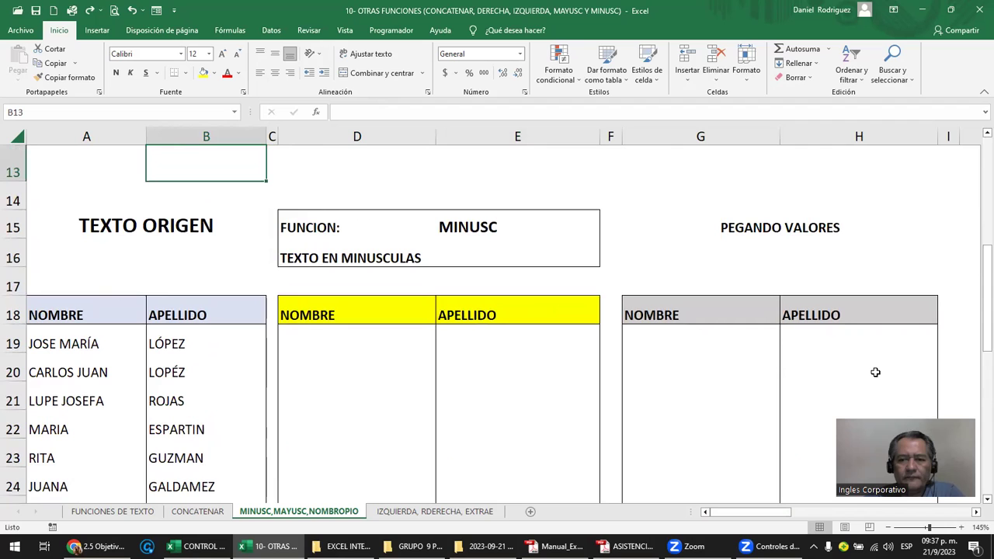
scroll(978, 503, "down", 1)
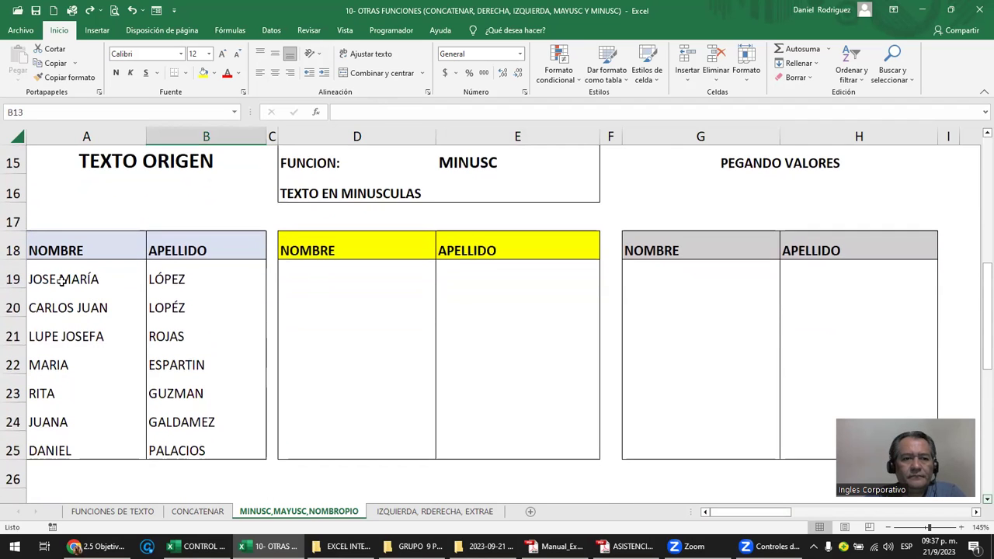
Copy LÓPEZ from B19 into B20, replacing the misspelled LOPÉZ.
left_click(61, 282)
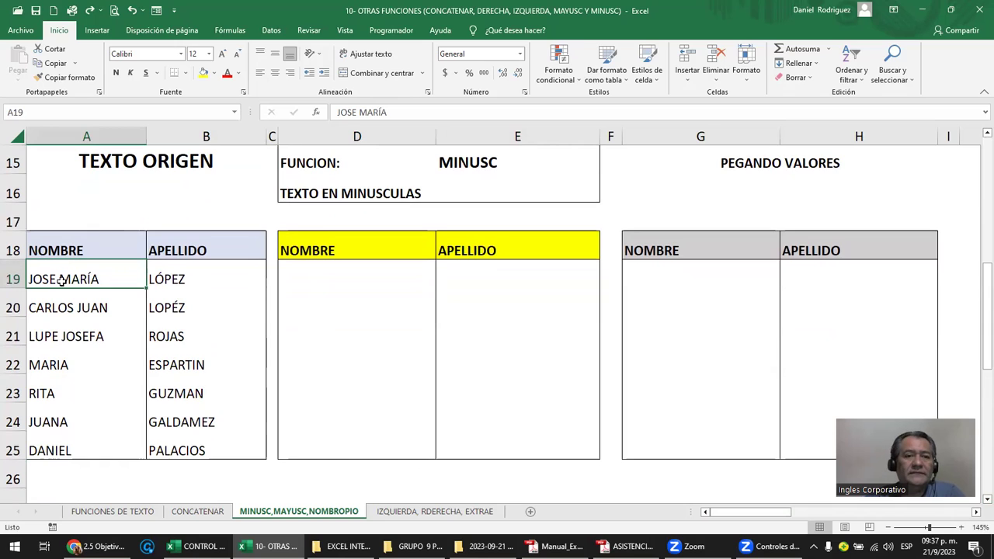
left_click(164, 279)
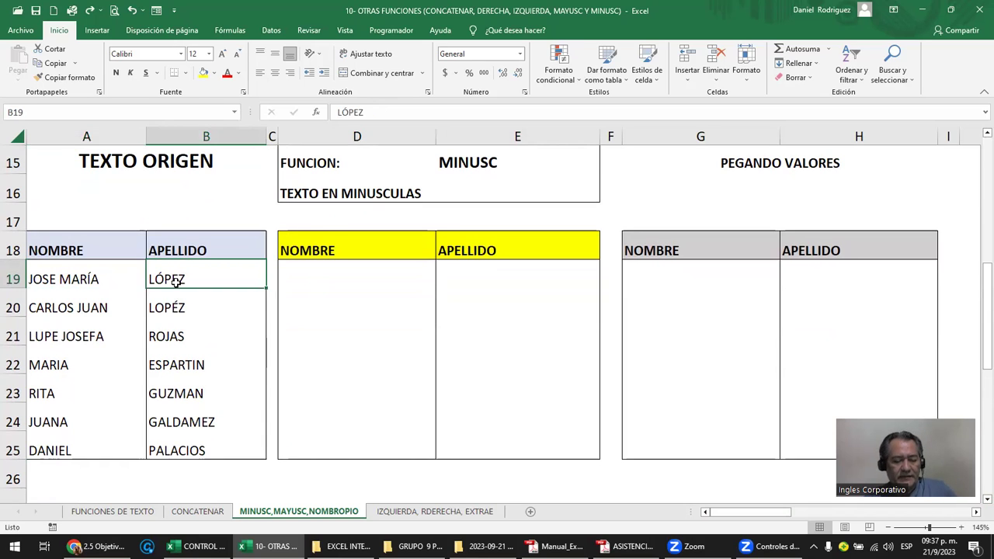
key("ctrl+c")
key("Down")
key("Return")
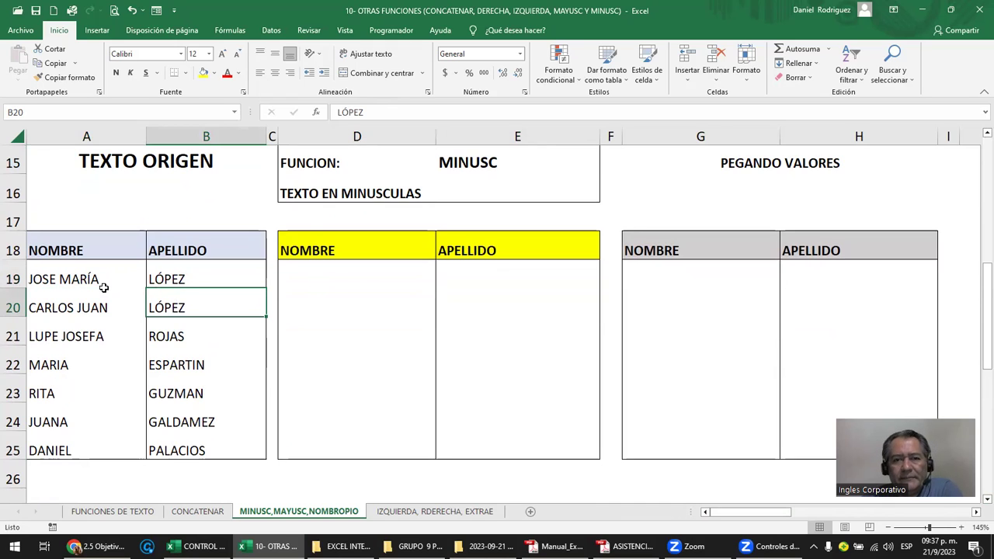
Enter =MINUSC(A19) in D19 and fill it down to D25.
left_click(360, 275)
type("=")
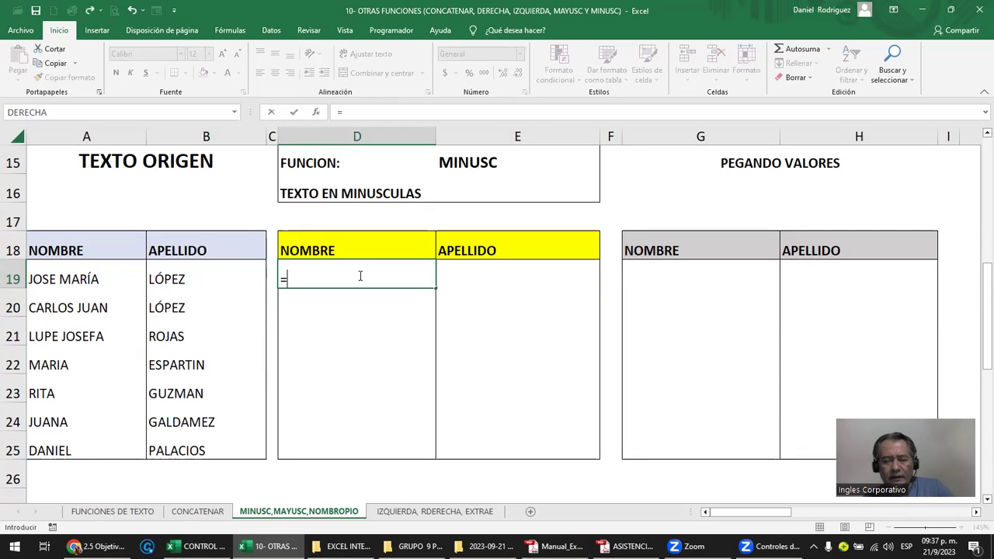
type("min")
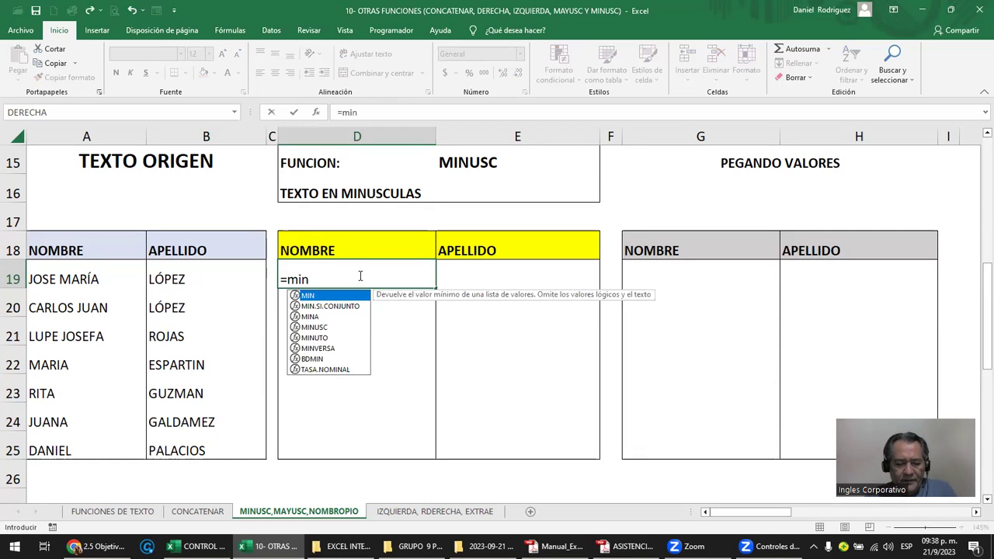
type("u")
key("Tab")
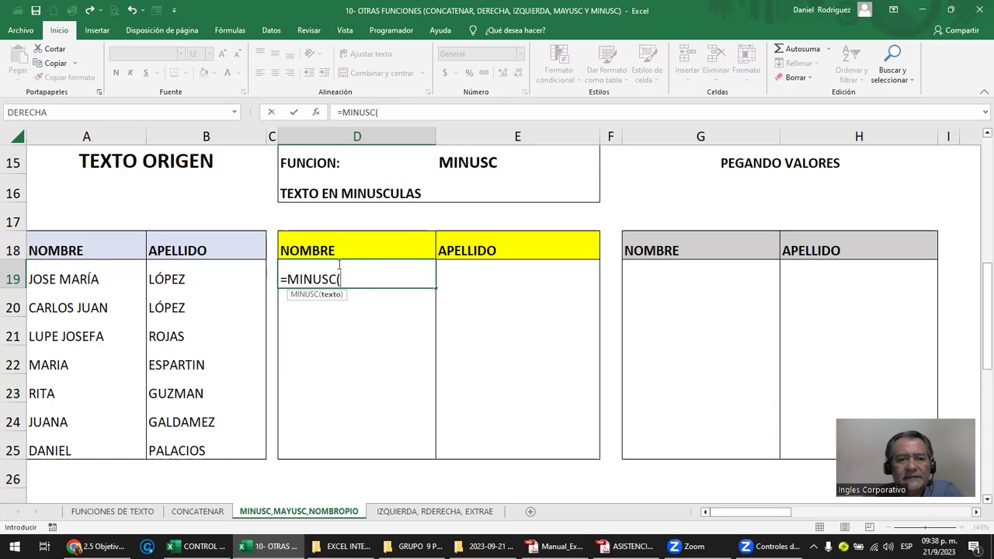
left_click(92, 279)
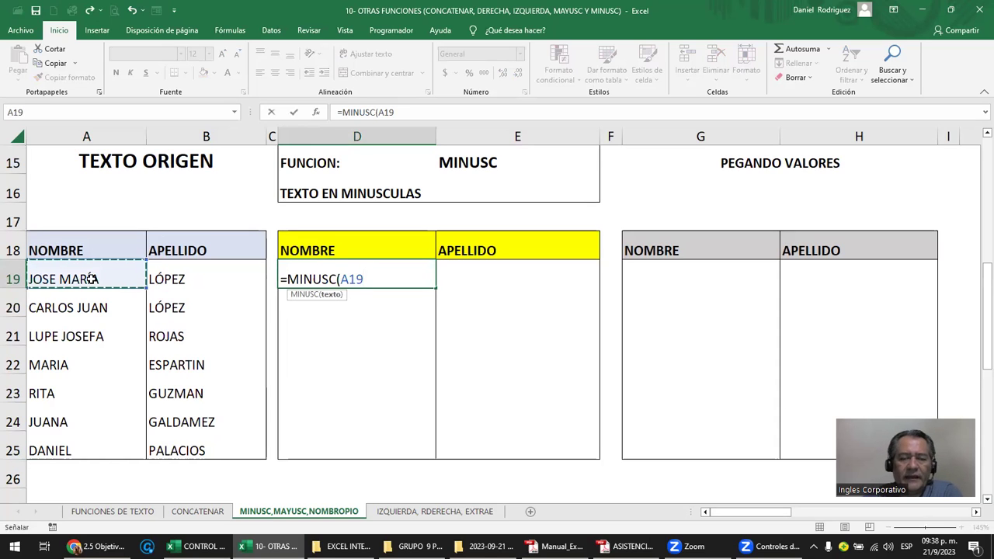
key("Return")
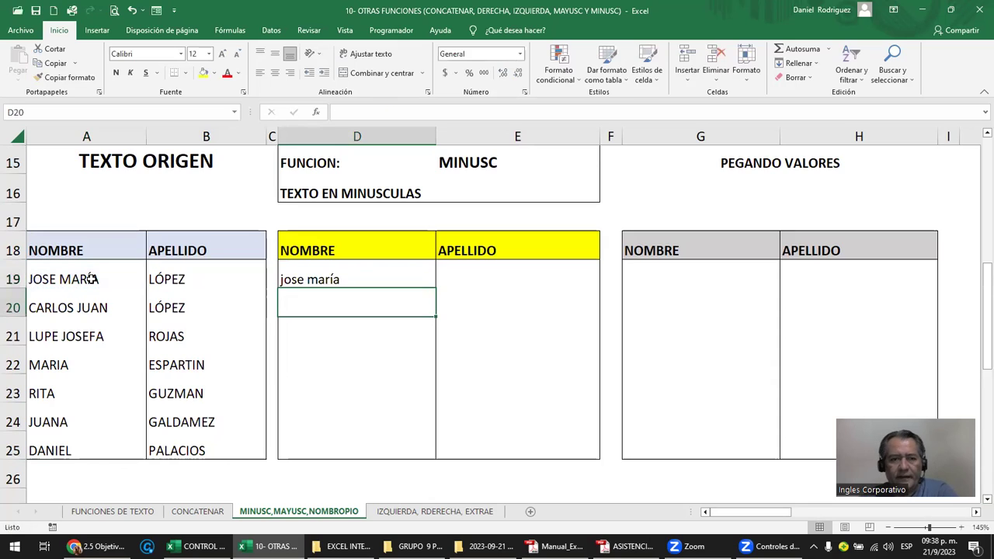
left_click(388, 284)
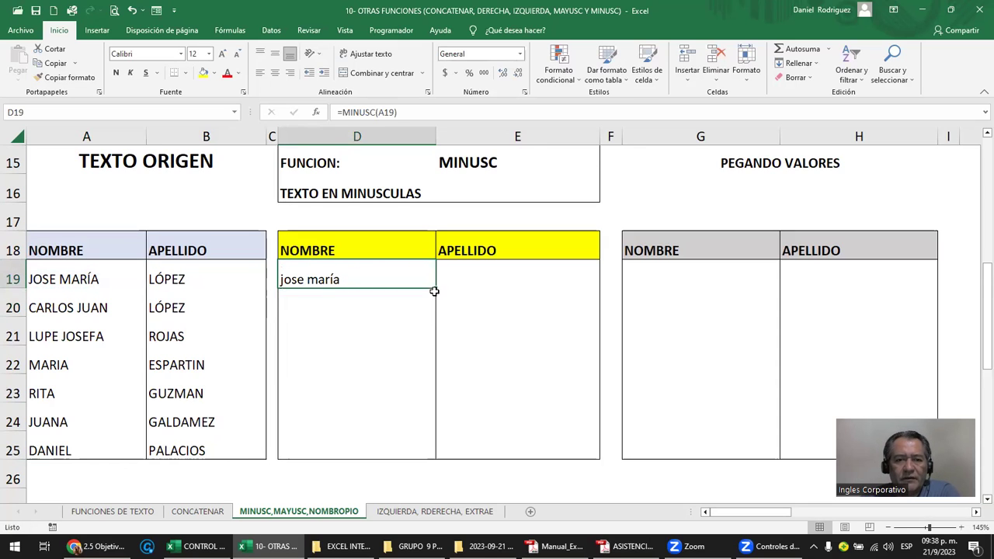
left_click_drag(434, 288, 439, 454)
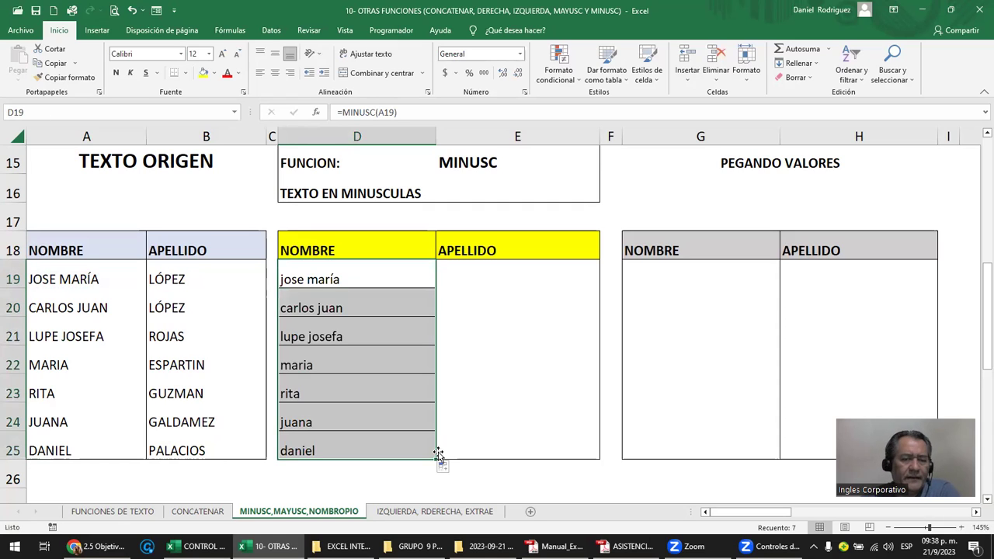
Enter =MINUSC(B19) in E19 and fill it down to E25, ending at palacios.
left_click(508, 289)
type("=")
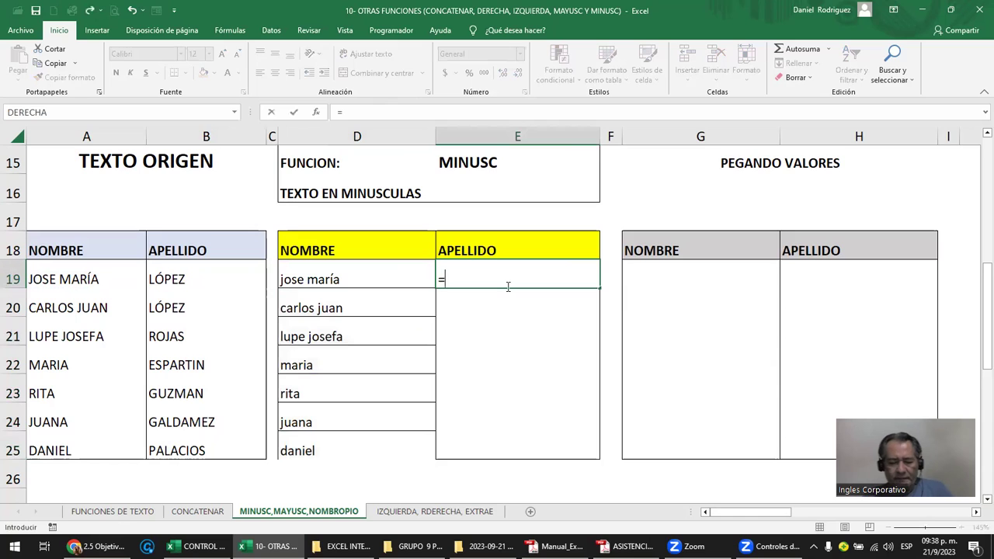
type("minusc")
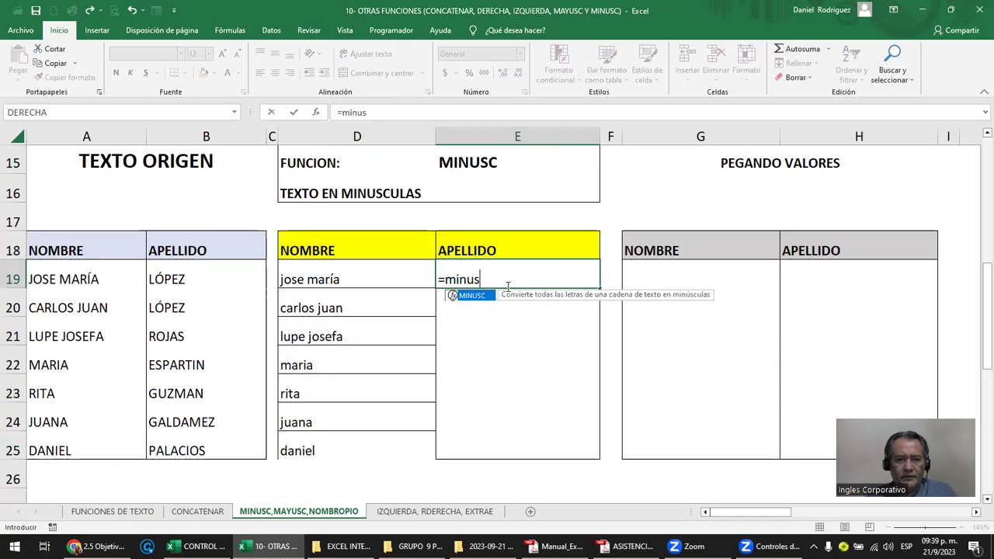
key("Tab")
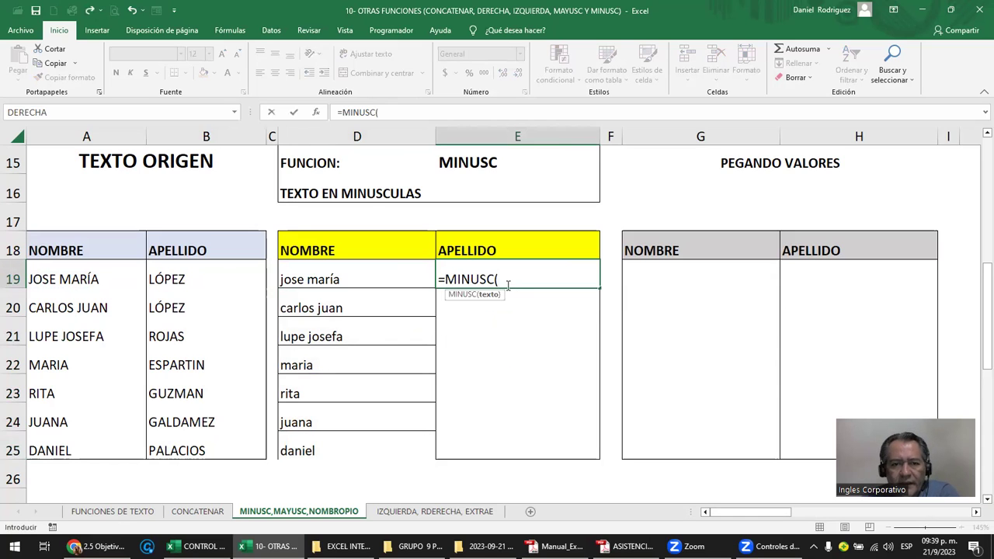
left_click(181, 277)
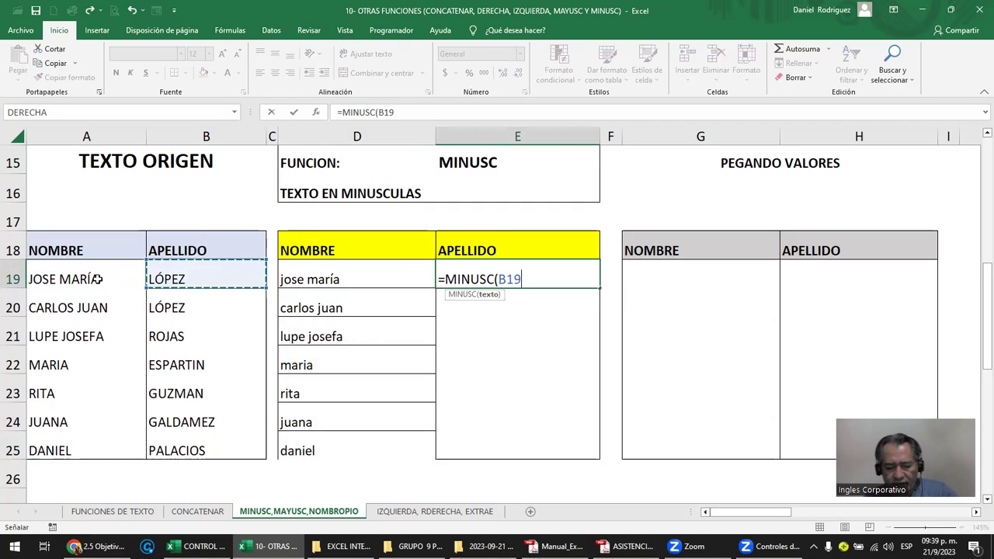
type(")")
key("Return")
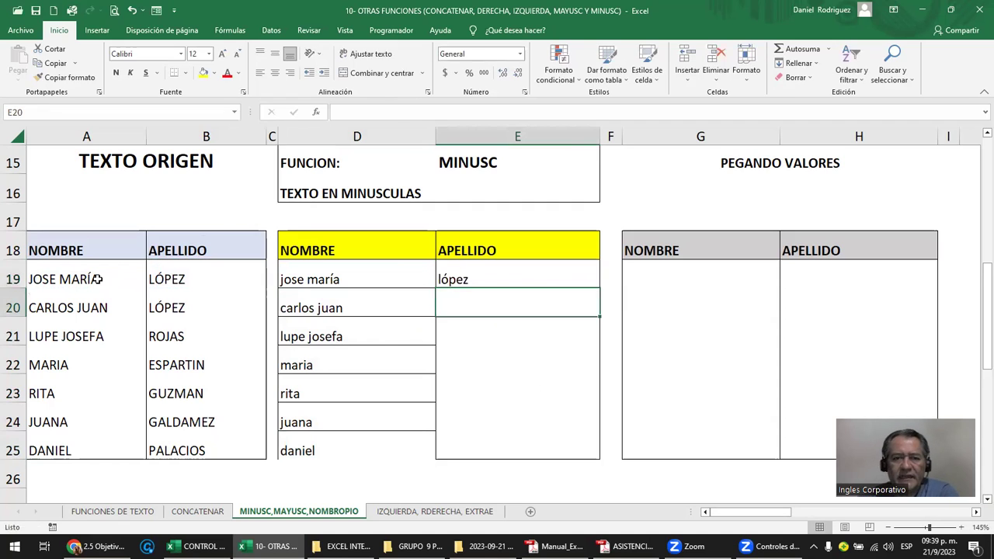
left_click(471, 273)
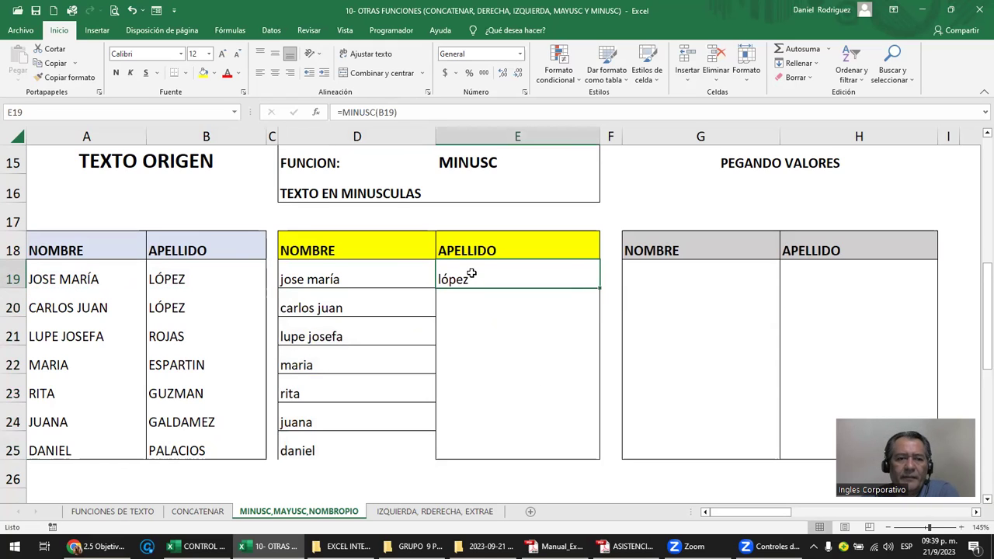
left_click_drag(601, 288, 599, 456)
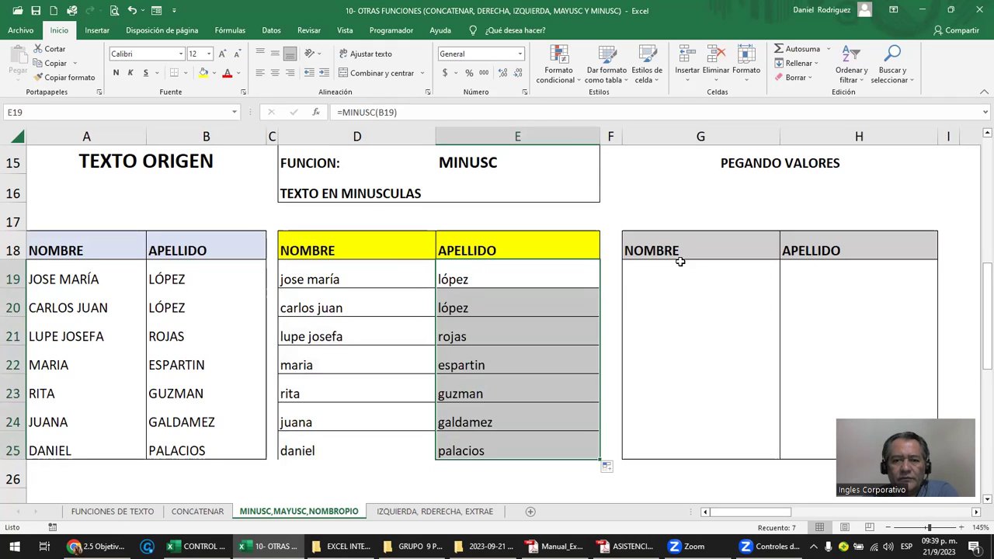
left_click_drag(681, 261, 870, 412)
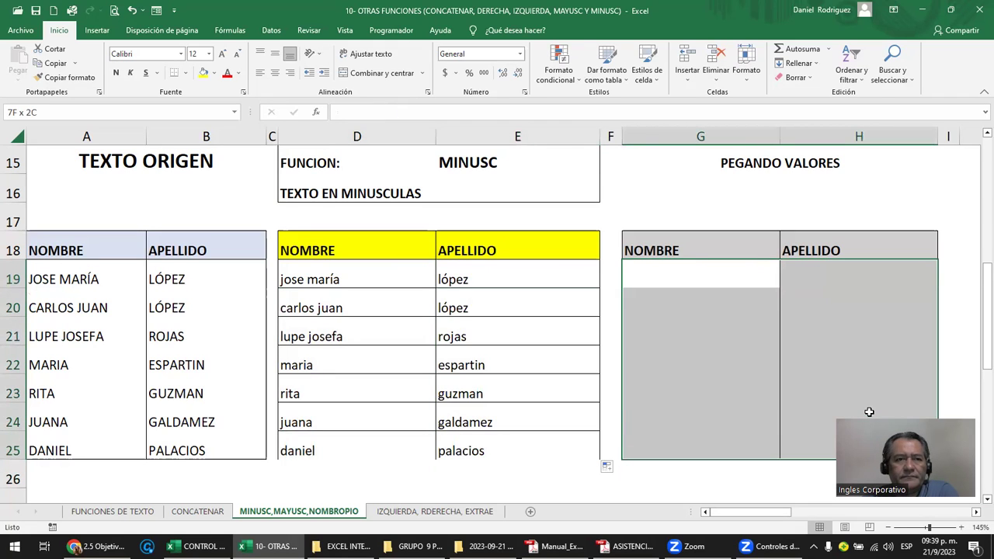
Apply the G19:H25 formatting to D19:E25 with Format Painter.
left_click(59, 78)
left_click(372, 274)
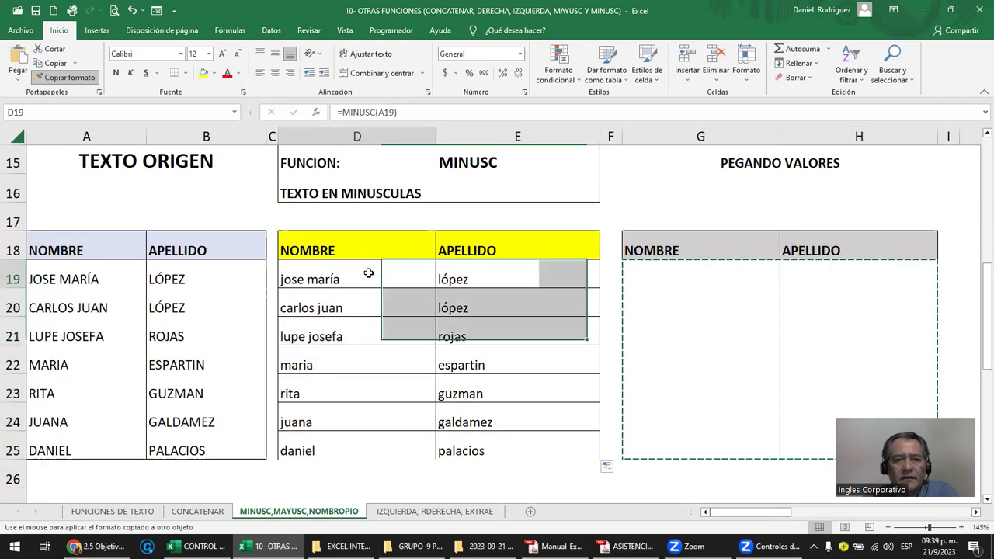
left_click(462, 215)
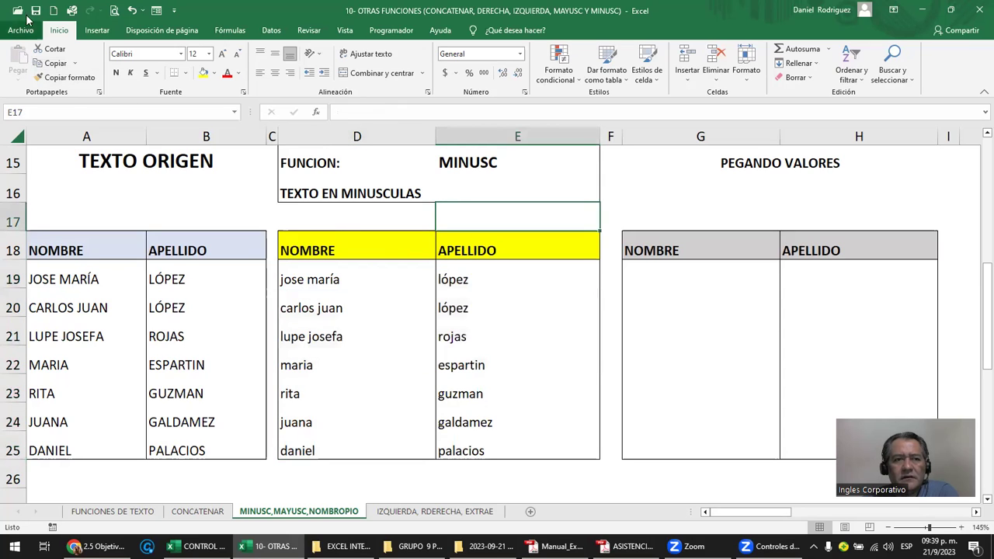
Check the =MINUSC(A19) formula in D19 and leave it unchanged.
left_click(310, 280)
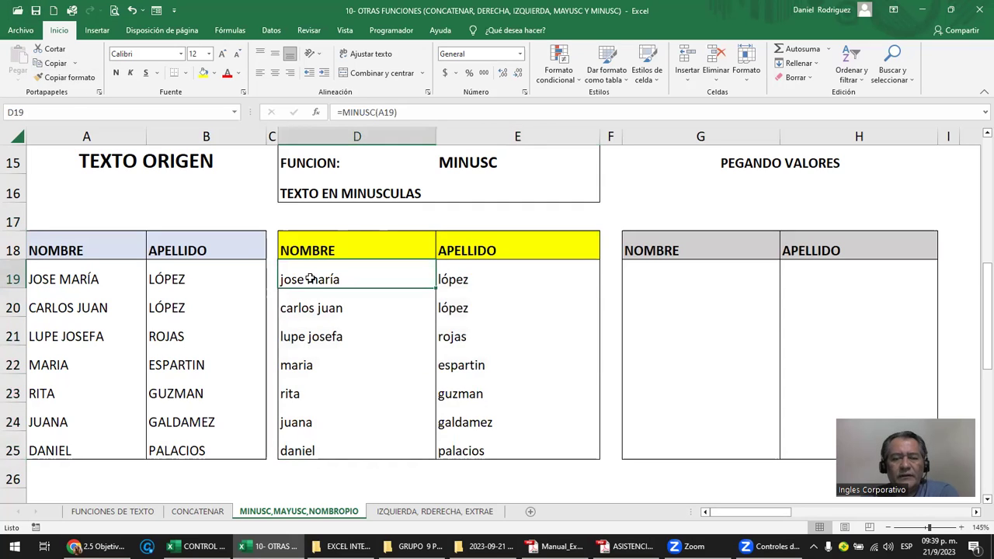
double_click(356, 278)
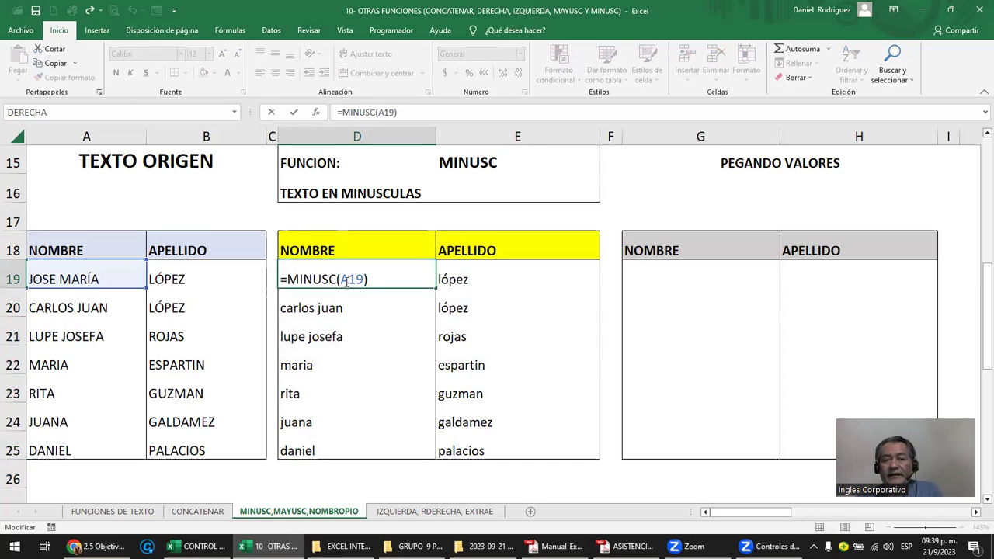
left_click(348, 279)
key("ctrl+Return")
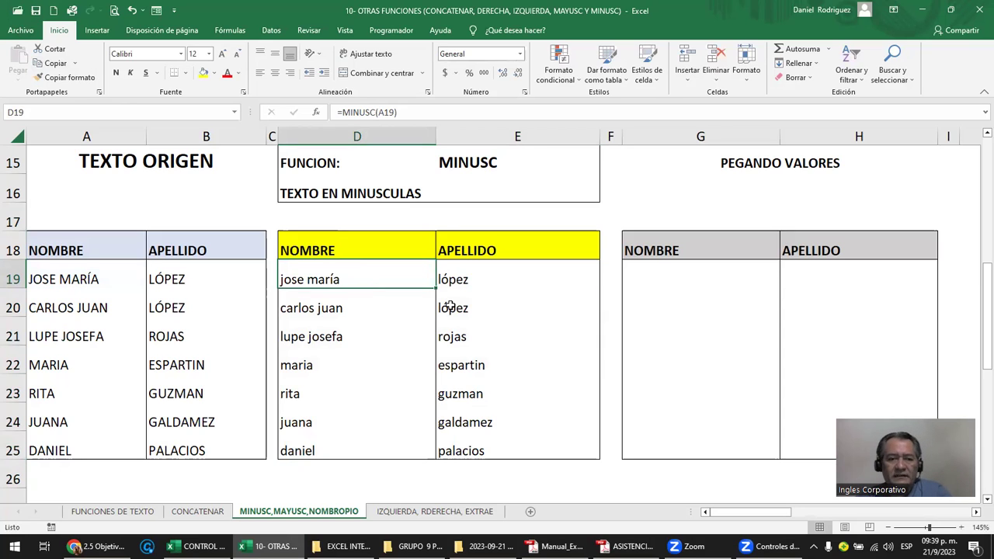
Copy the lowercase results D19:E25 toward G19 three times, cancelling each without pasting.
left_click_drag(343, 274, 507, 440)
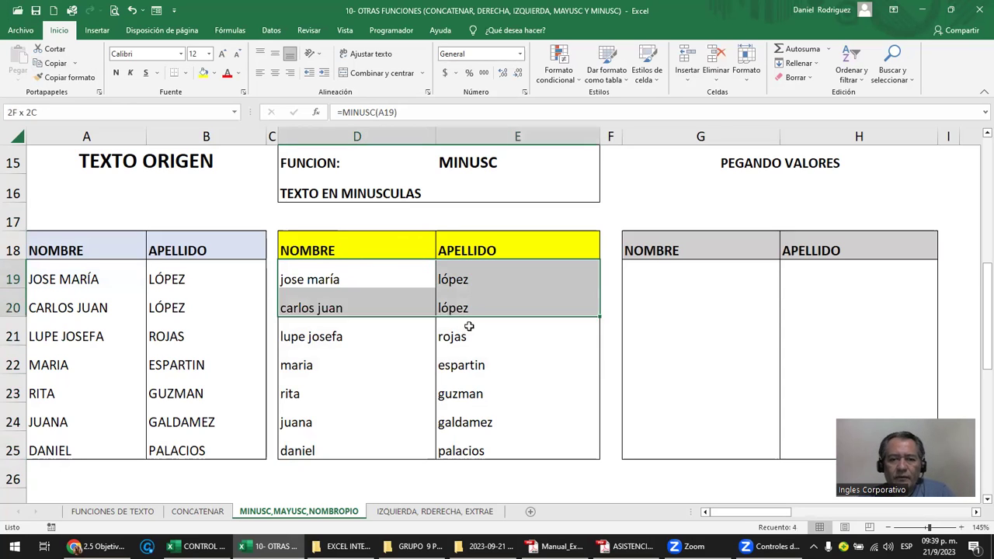
key("ctrl+c")
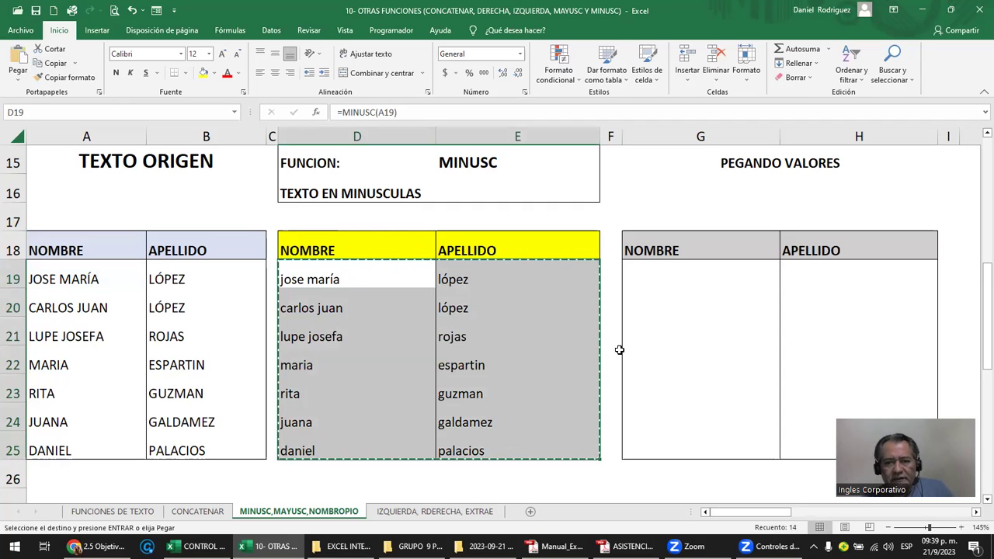
left_click(671, 271)
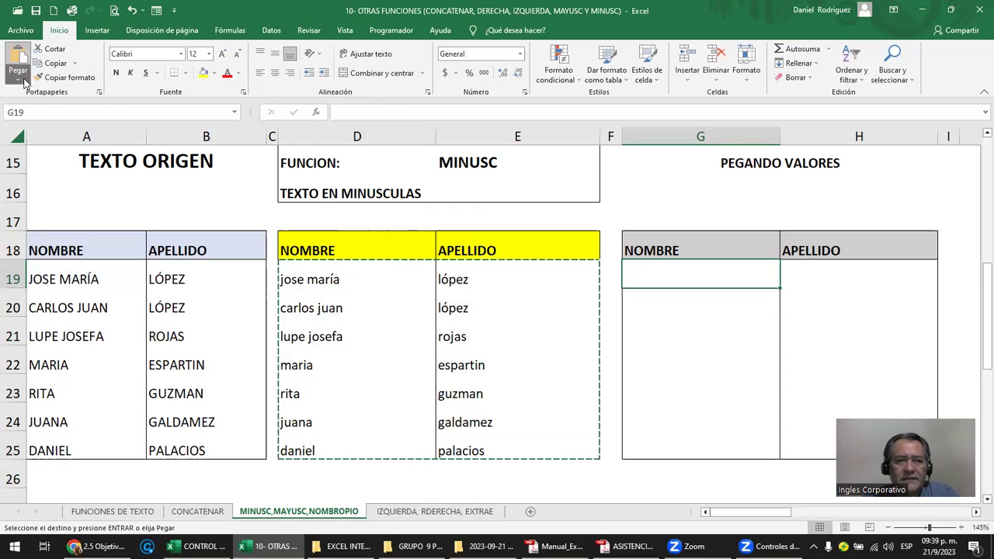
key("Escape")
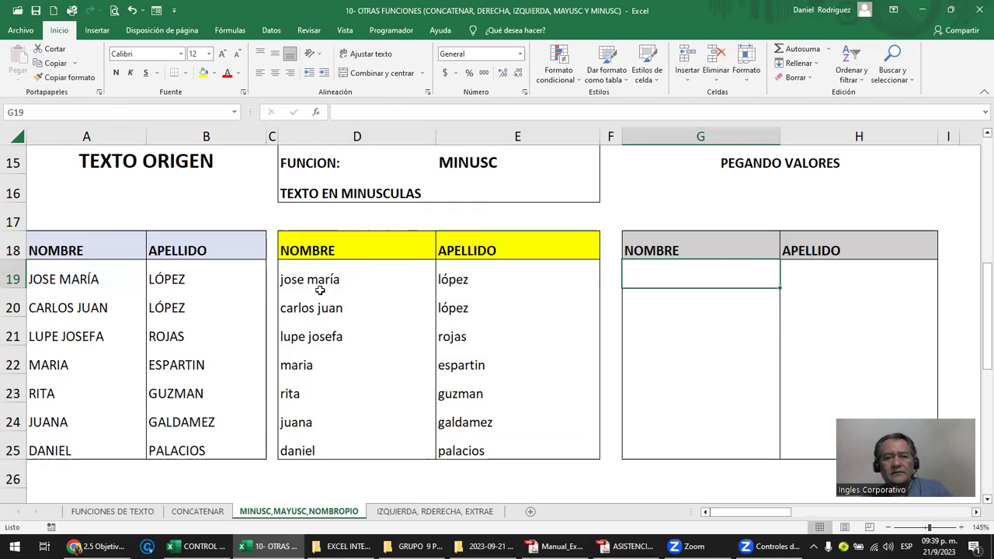
mouse_move(309, 275)
left_mouse_down()
mouse_move(482, 365)
mouse_move(486, 443)
left_mouse_up()
key("ctrl+c")
left_click(679, 276)
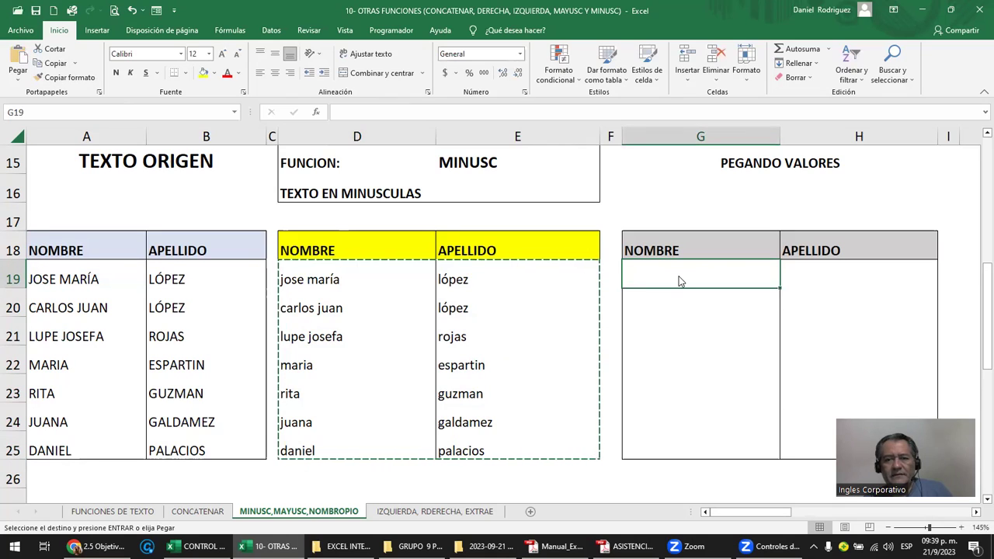
key("Escape")
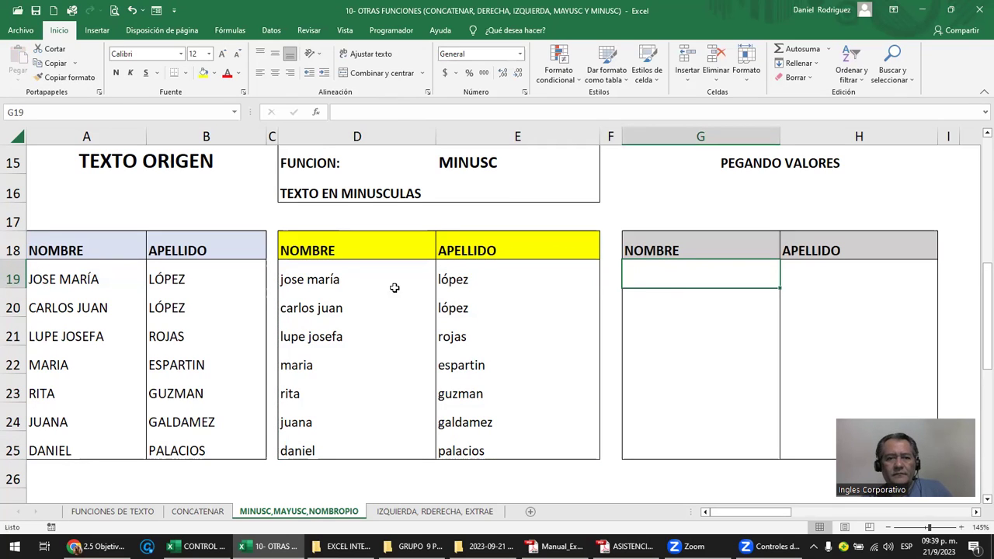
left_click_drag(395, 288, 520, 441)
key("ctrl+c")
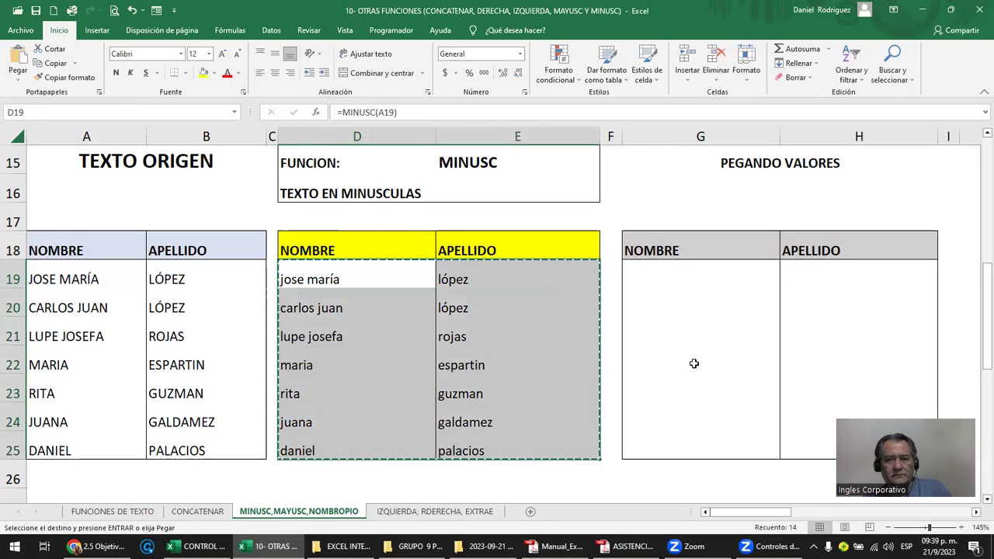
left_click(681, 277)
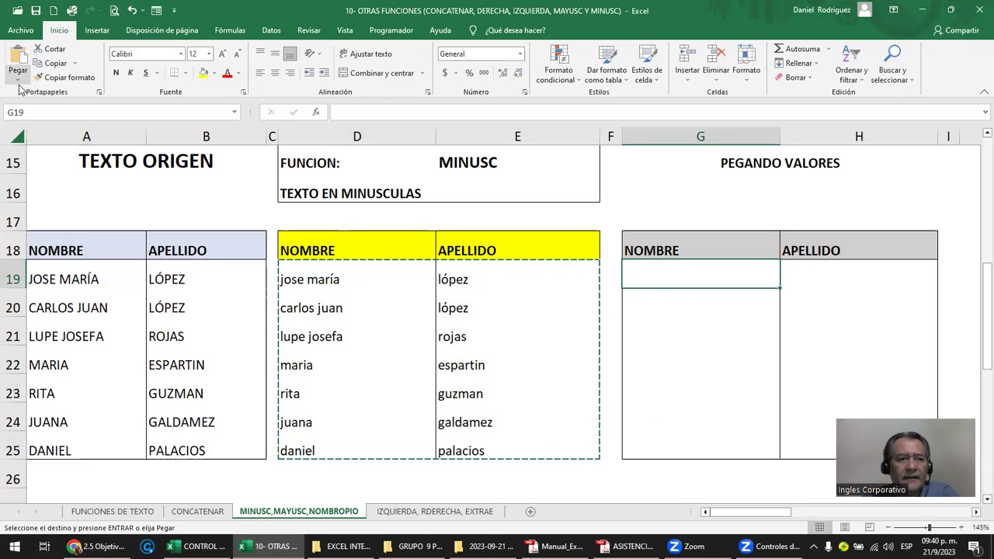
key("Escape")
Copy D19:E25 toward G19 once more, cancel it, and move to G16.
left_click(164, 215)
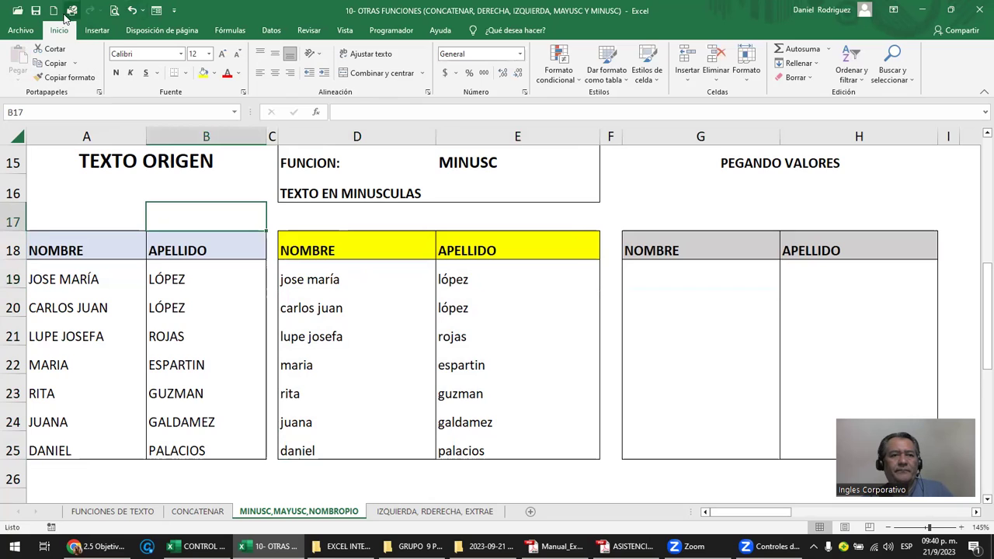
mouse_move(305, 280)
left_mouse_down()
mouse_move(457, 386)
mouse_move(486, 449)
left_mouse_up()
key("ctrl+c")
left_click(673, 276)
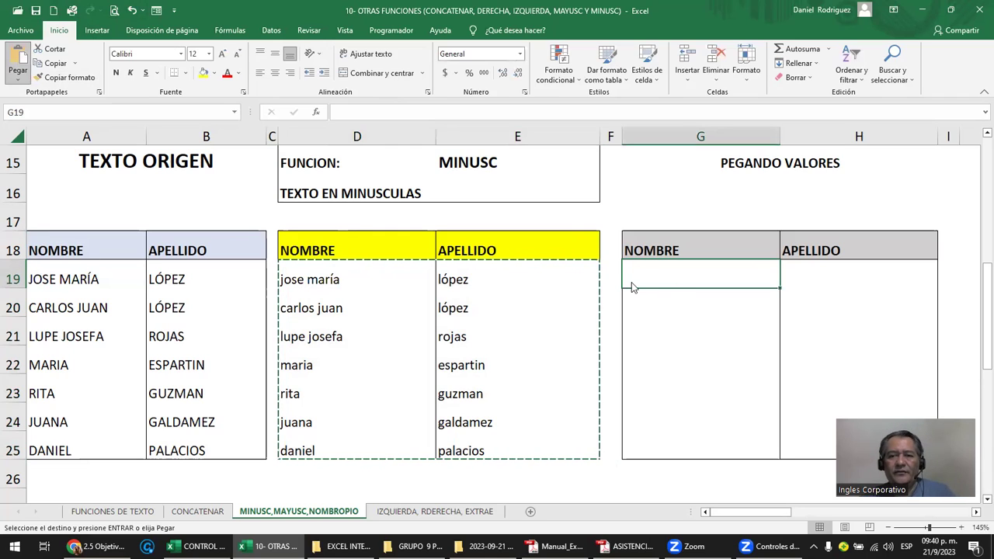
key("Escape")
left_click(658, 193)
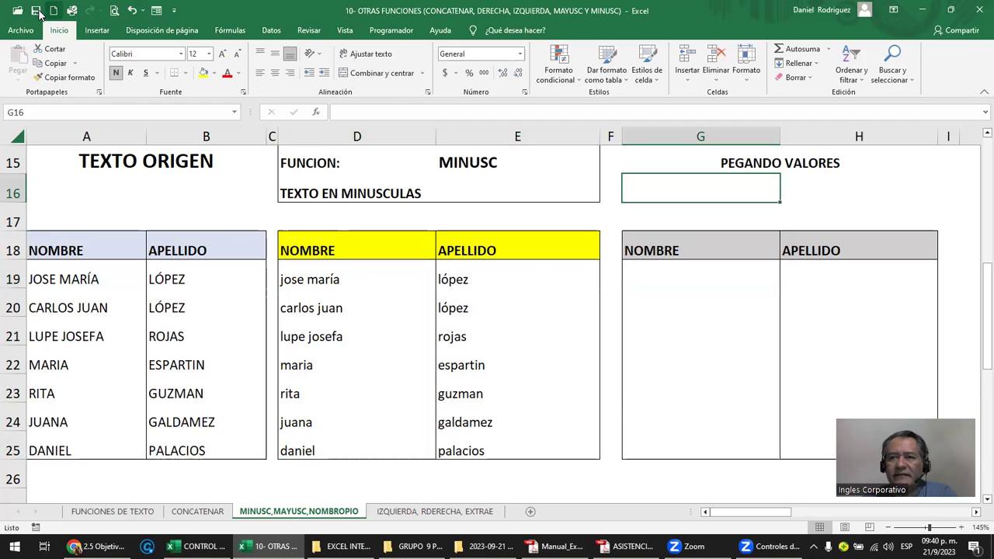
left_click(922, 9)
left_click(922, 9)
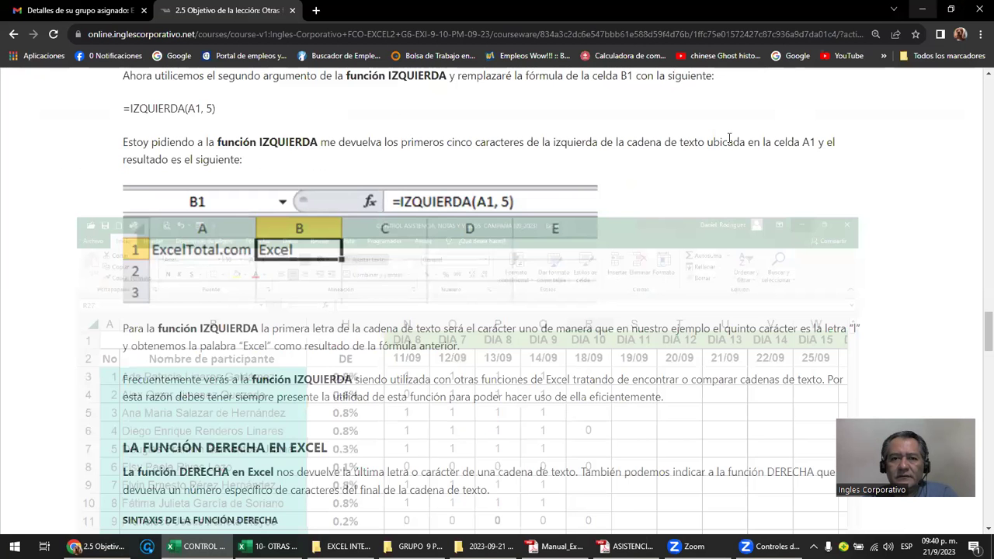
left_click(925, 10)
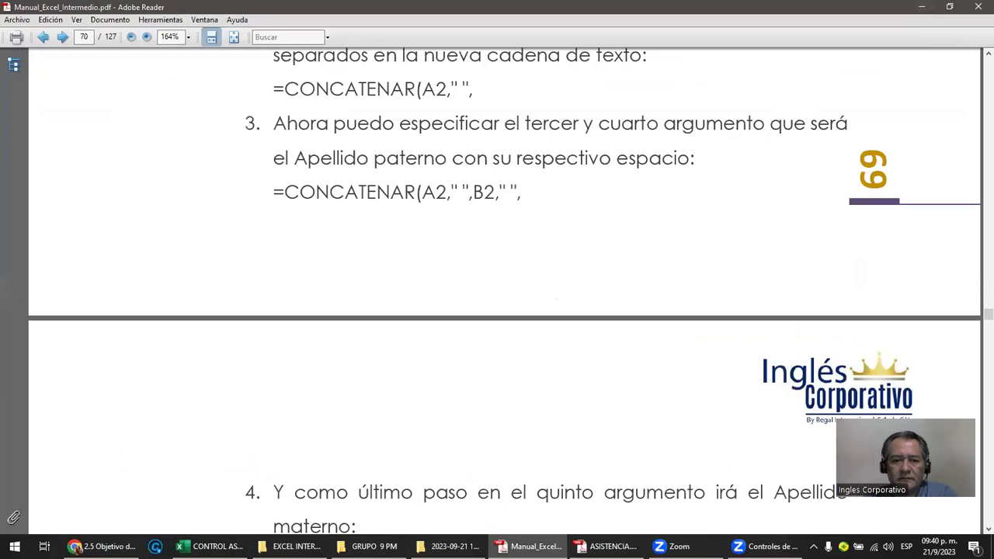
left_click(922, 7)
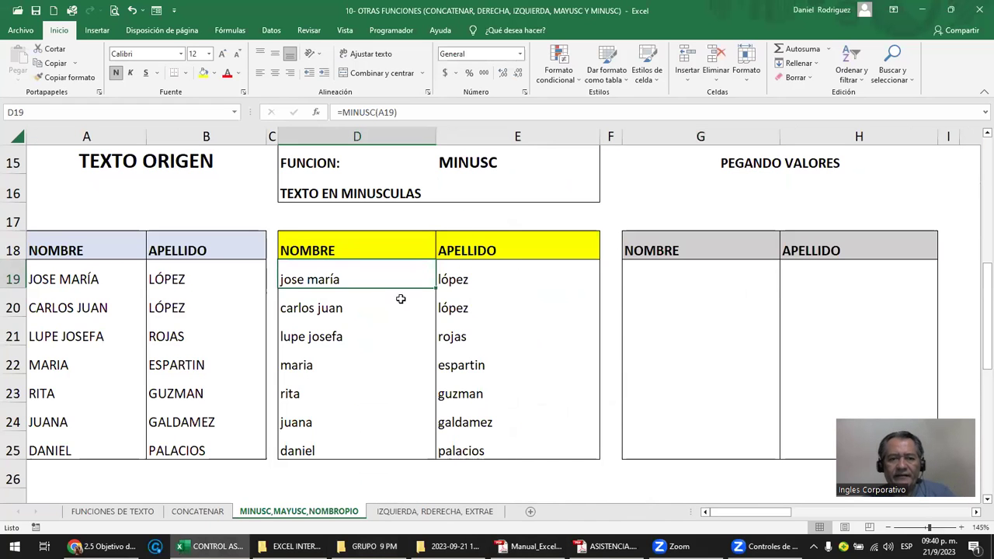
Copy the lowercase names and surnames D19:E25 and paste them into G19:H25.
left_click_drag(331, 279, 488, 446)
key("ctrl+c")
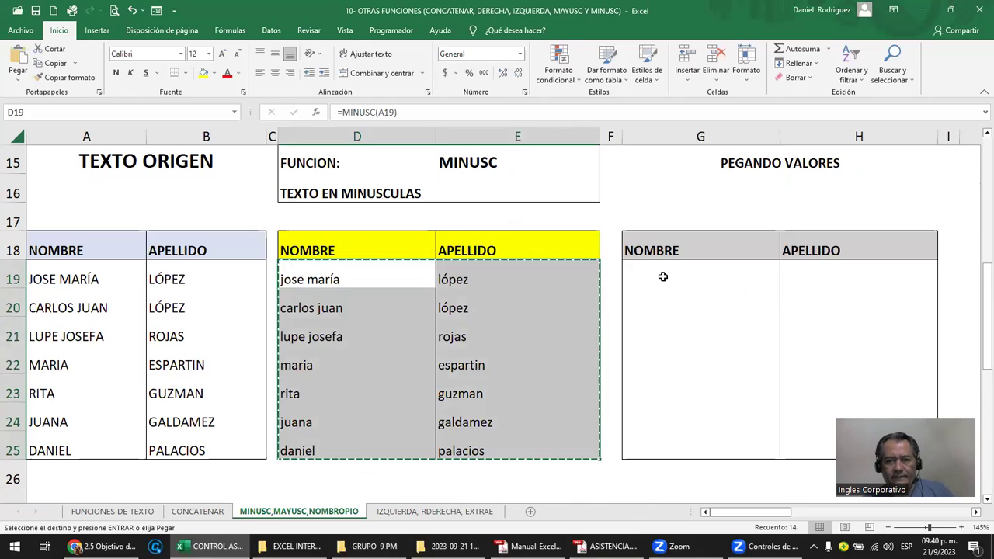
left_click(662, 276)
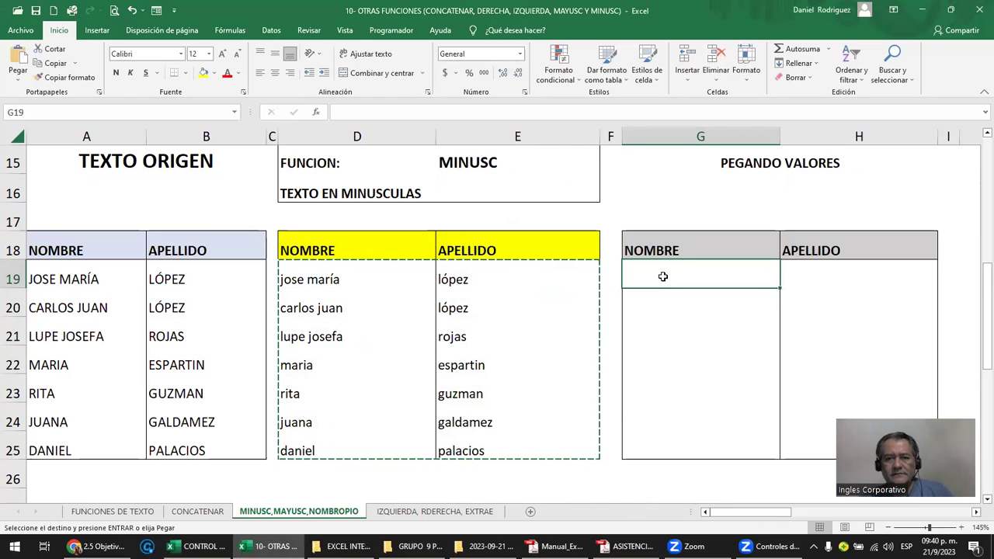
key("Escape")
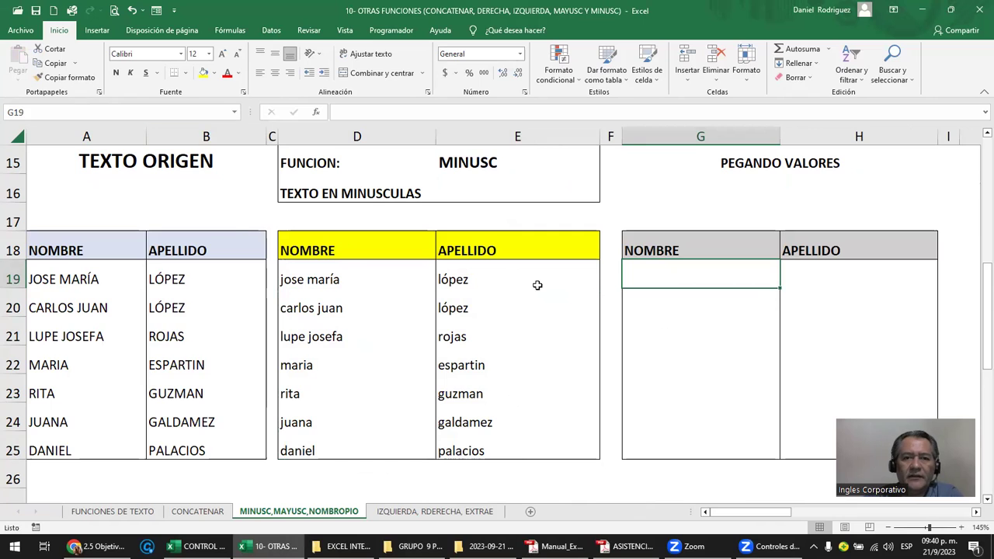
mouse_move(310, 282)
left_mouse_down()
mouse_move(495, 388)
mouse_move(505, 446)
left_mouse_up()
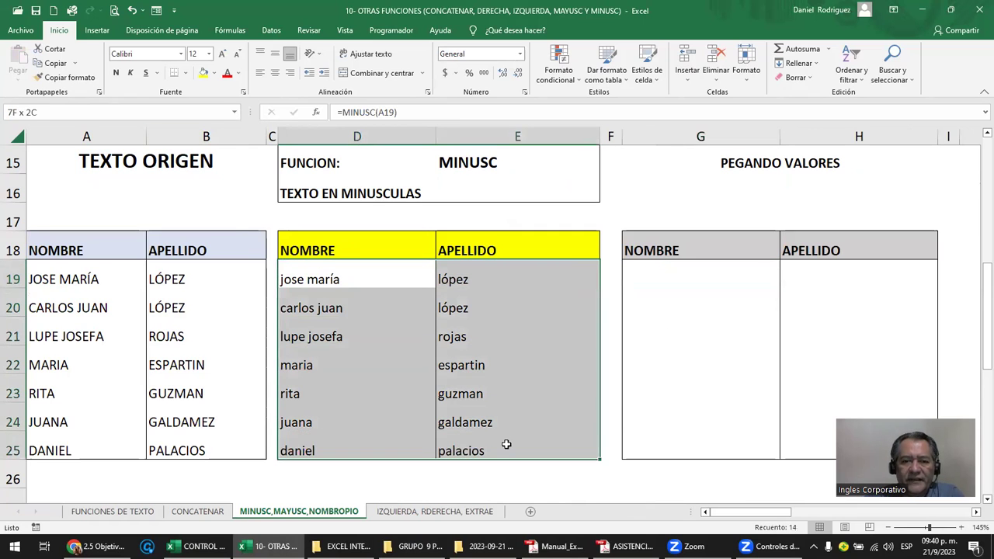
key("ctrl+c")
key("Right")
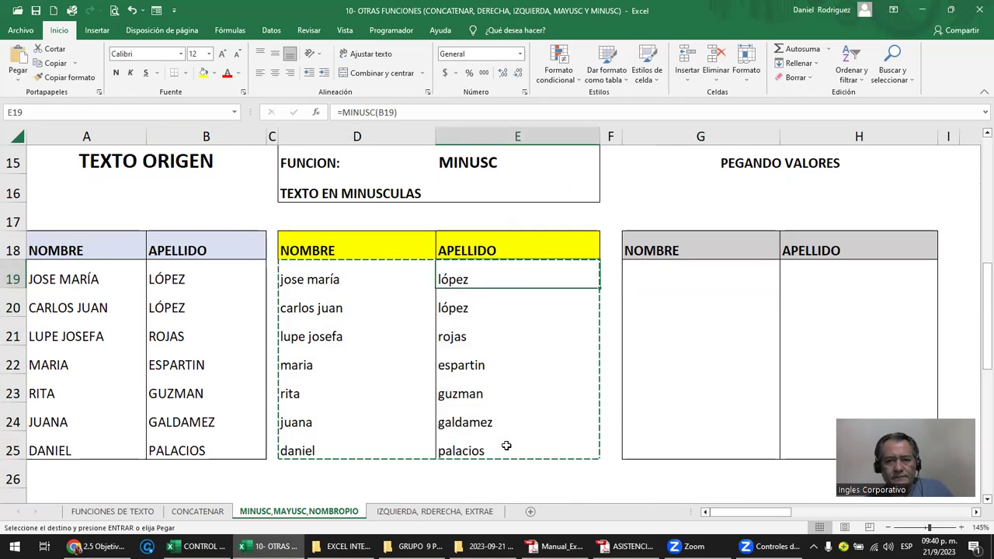
key("Right")
key("Right")
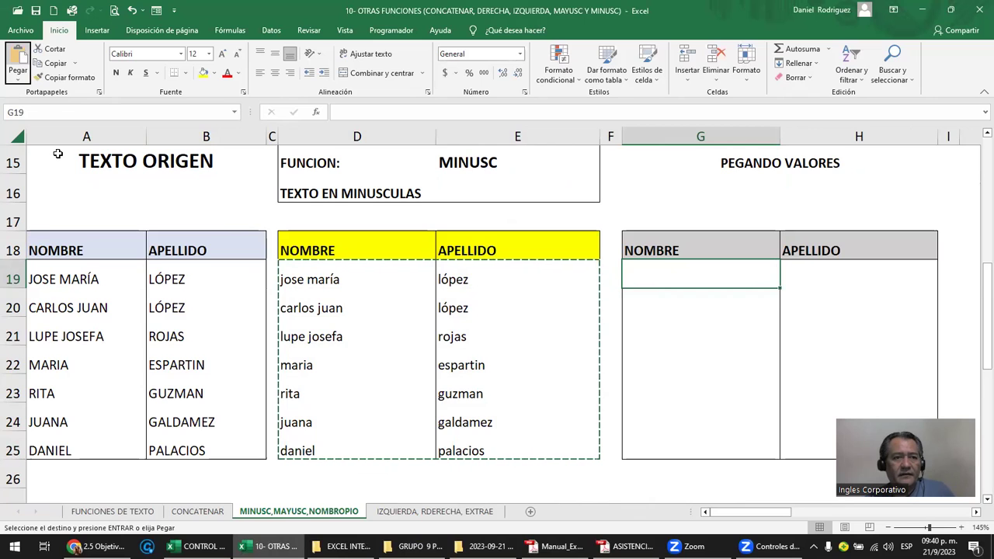
key("ctrl+v")
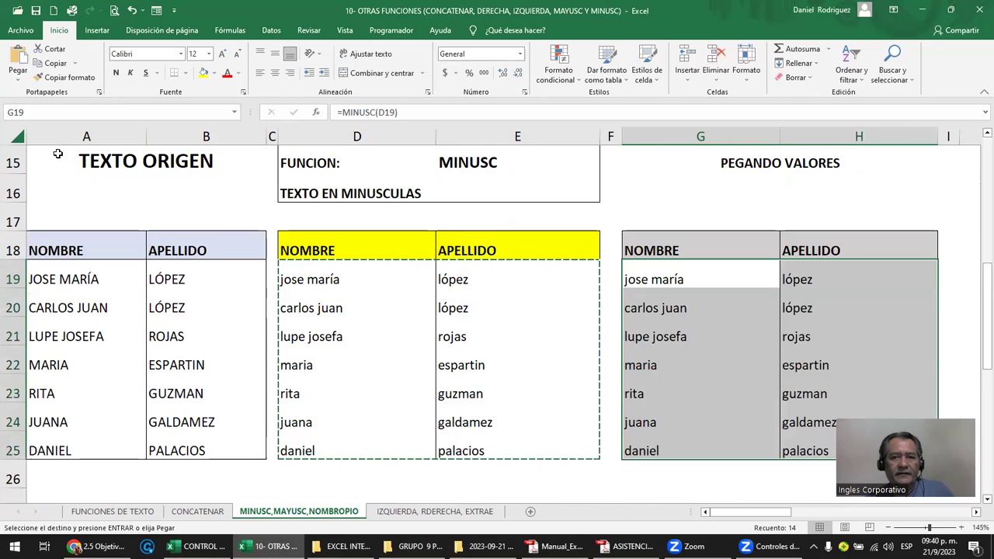
key("Escape")
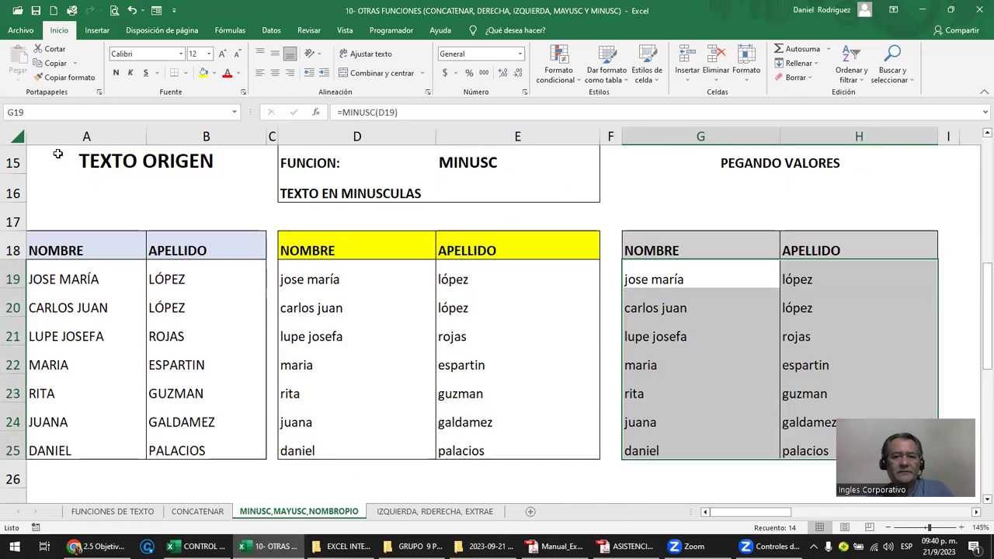
Confirm G19 holds =MINUSC(D19), then select the pasted block G19:H25.
left_click(657, 277)
double_click(658, 279)
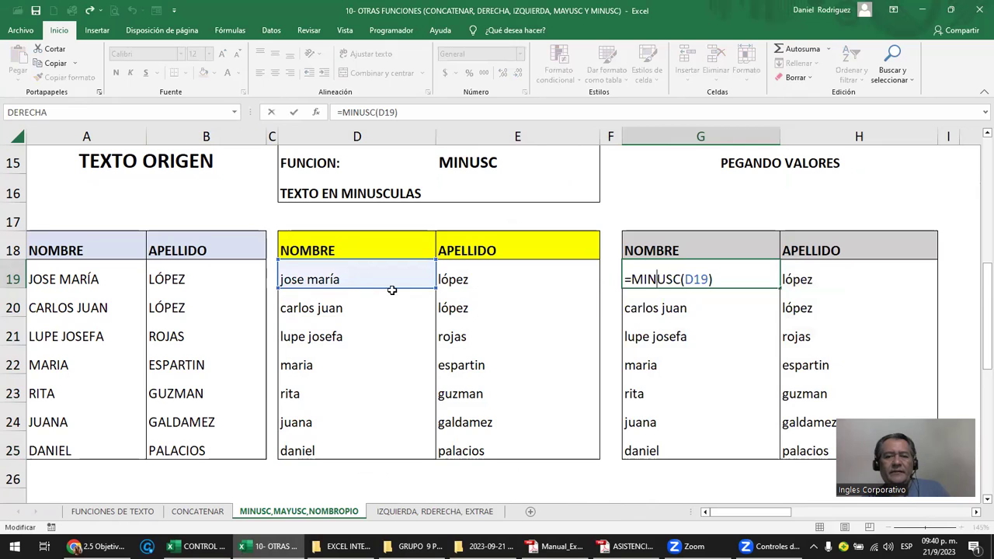
key("Escape")
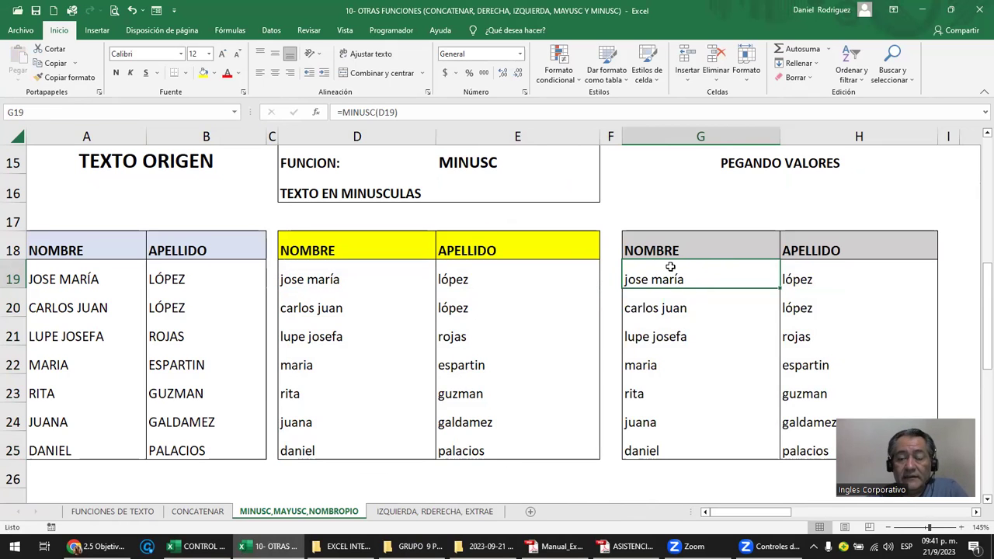
left_click_drag(671, 268, 810, 440)
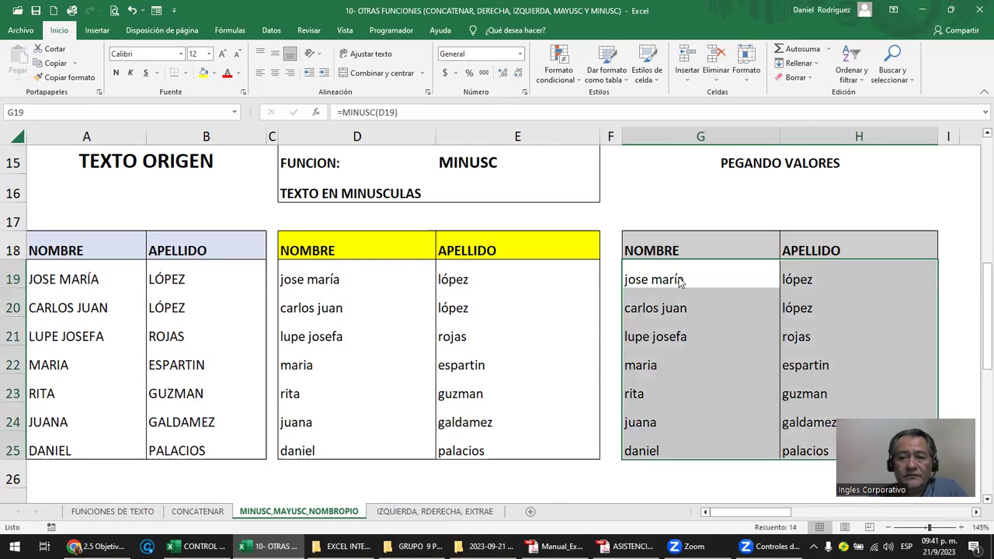
Review both MINUSC tables and the original JOSE MARÍA name, clearing the pasted selection.
double_click(656, 215)
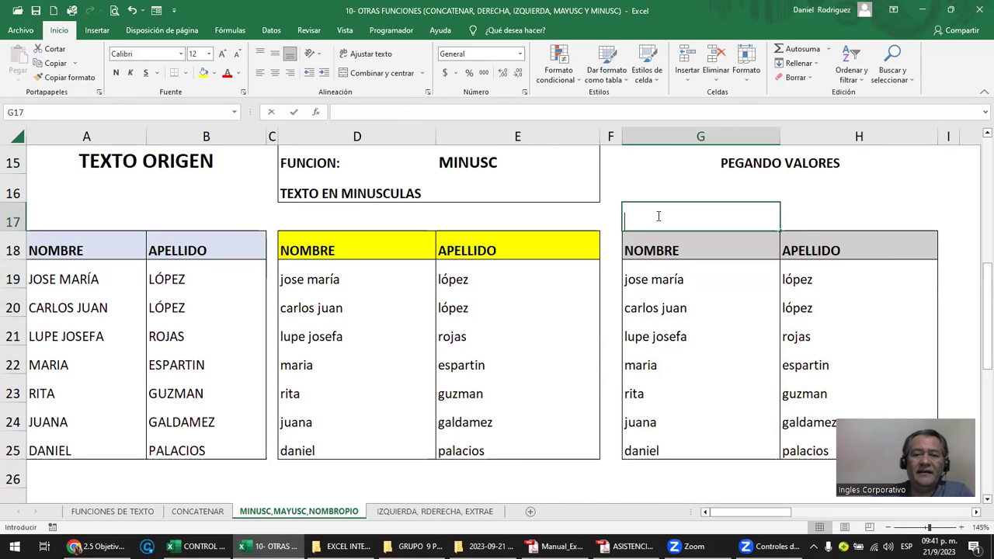
left_click(568, 217)
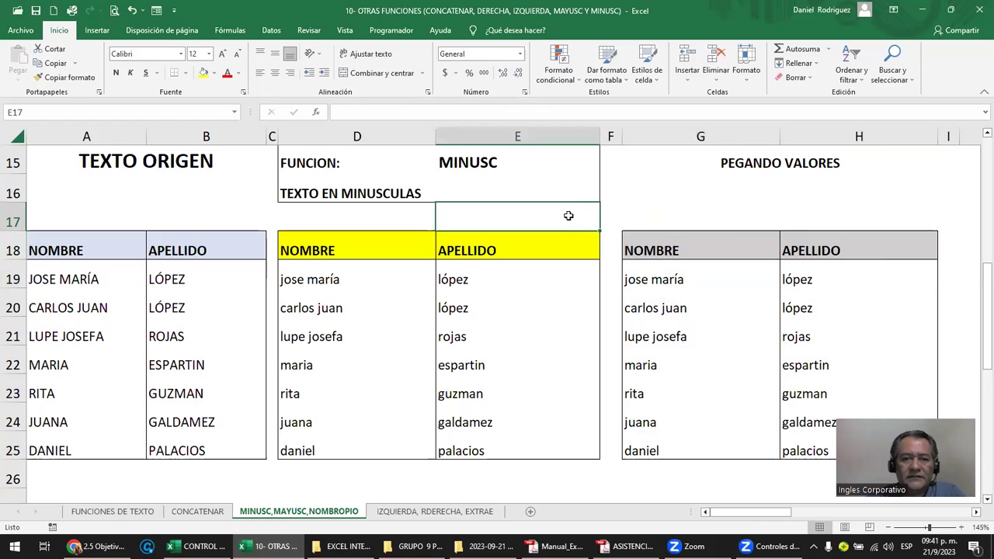
scroll(568, 216, "down", 1)
left_click(667, 195)
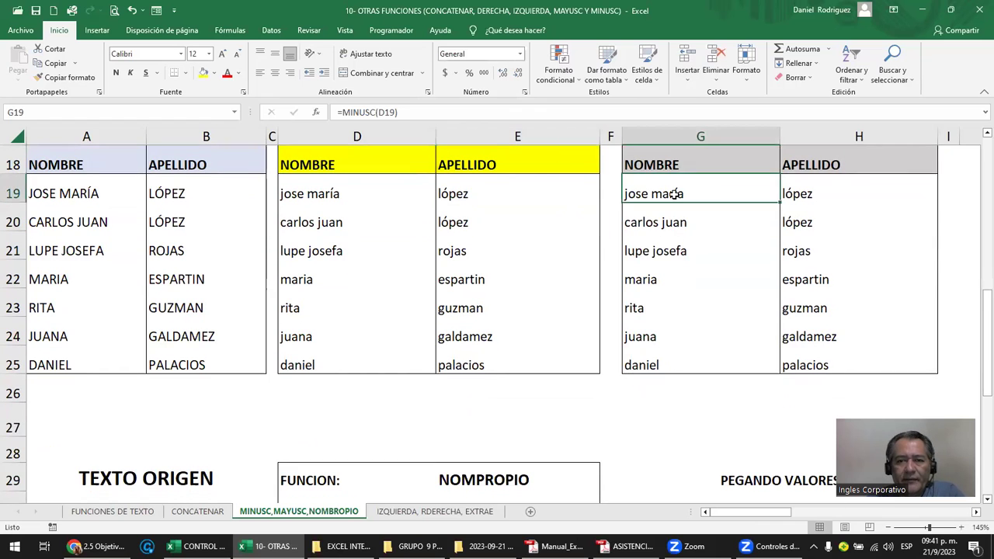
scroll(645, 194, "up", 3)
scroll(377, 408, "down", 1)
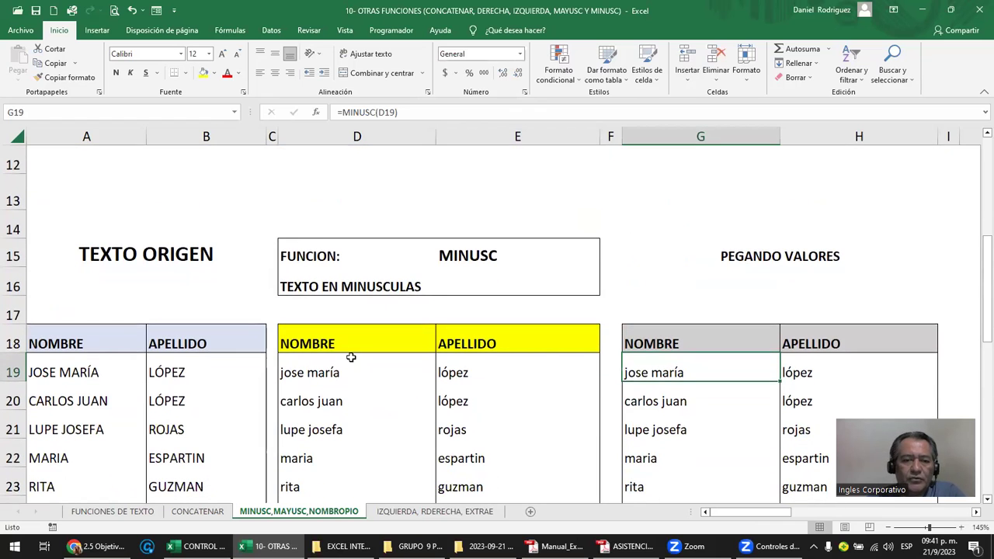
left_click_drag(351, 350, 513, 486)
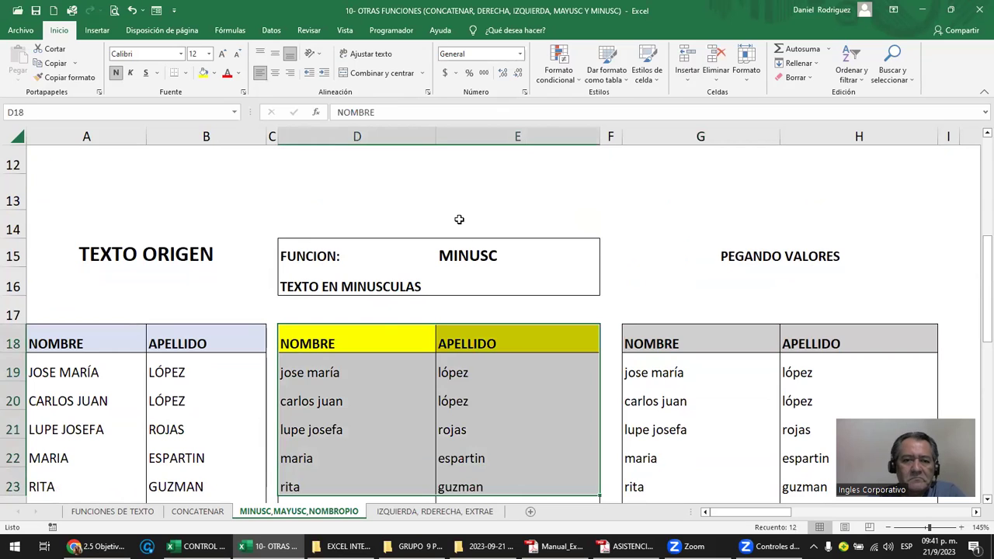
left_click(459, 220)
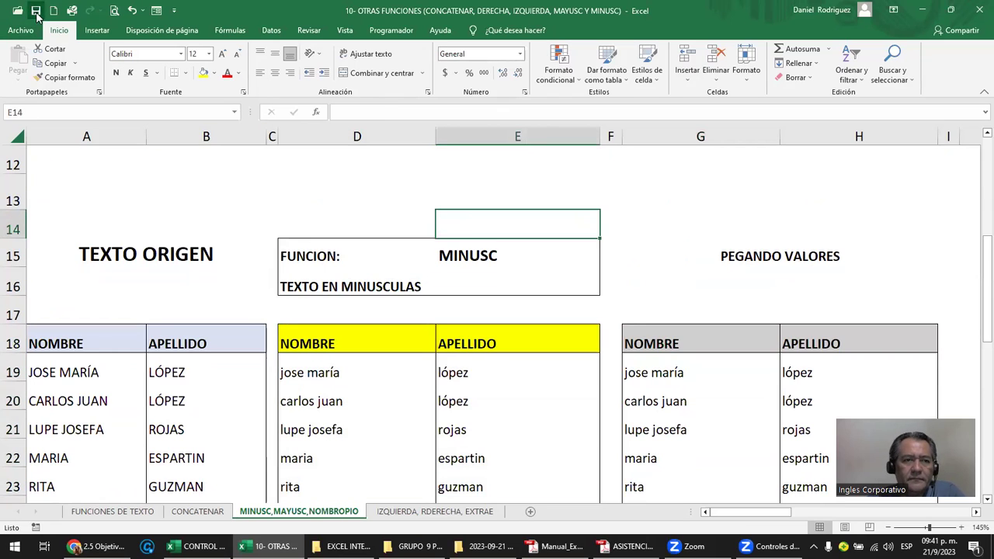
left_click(265, 198)
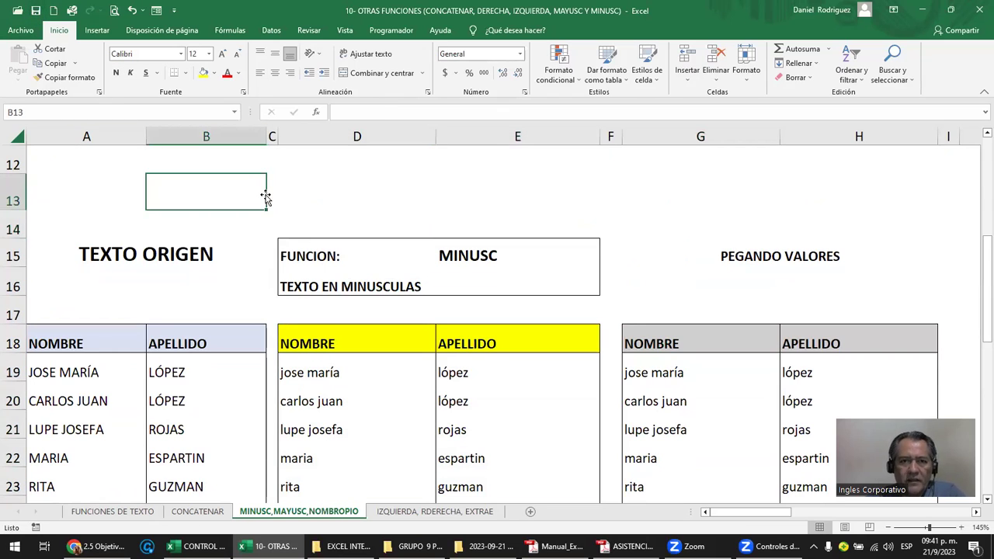
scroll(266, 196, "down", 1)
scroll(266, 196, "down", 1)
scroll(268, 195, "up", 1)
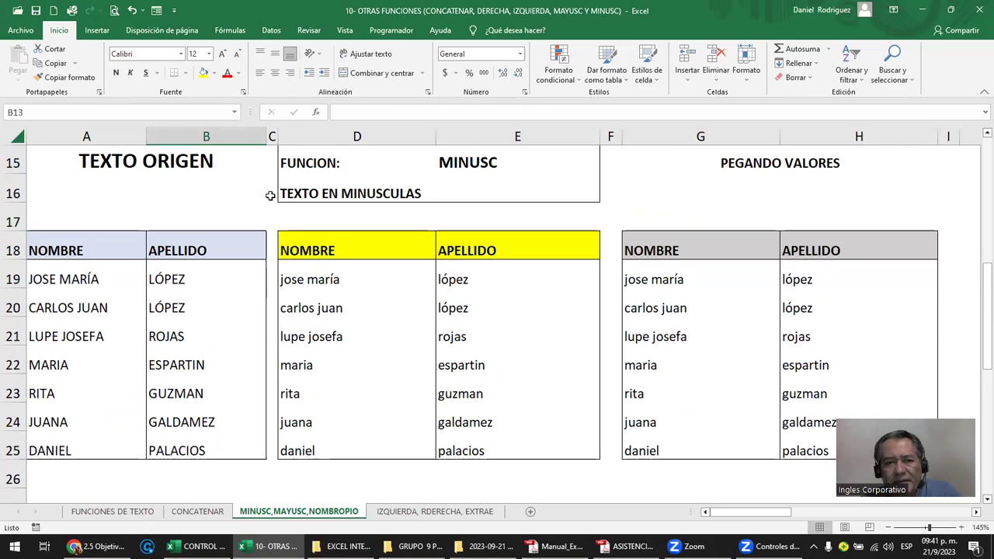
left_click(73, 285)
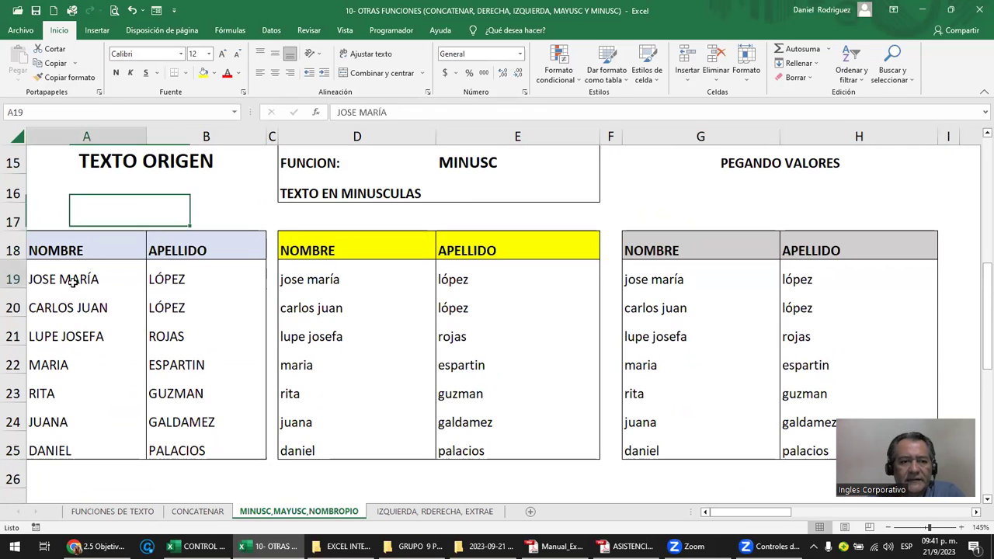
scroll(74, 285, "down", 1)
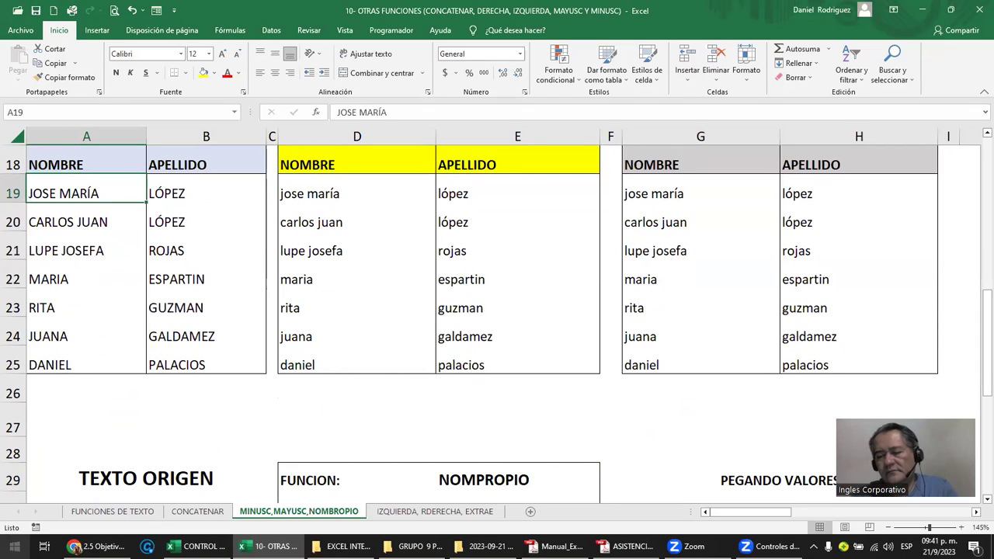
Dismiss the B26 context menu and news pop-up, then scroll down to the NOMPROPIO section.
left_click(179, 282)
left_click(196, 397)
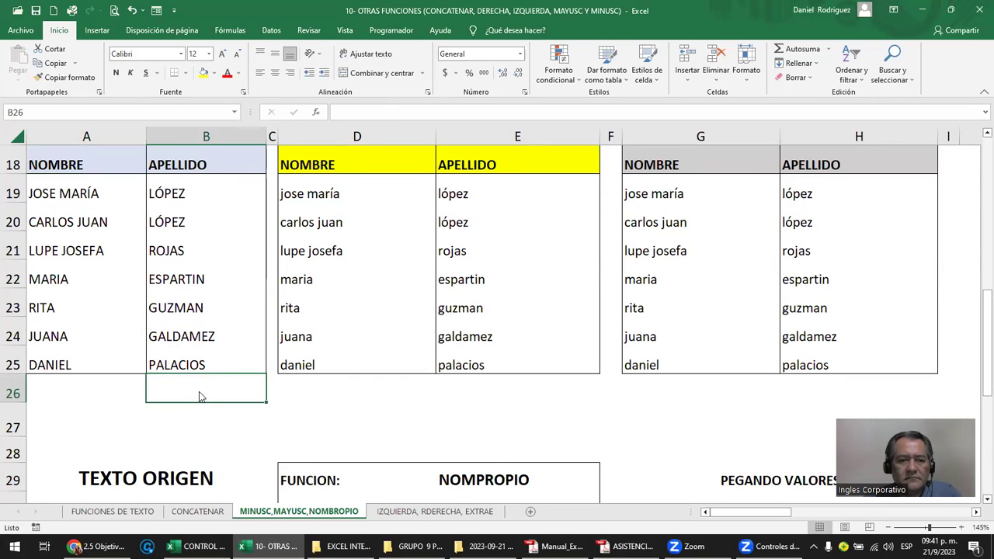
right_click(199, 396)
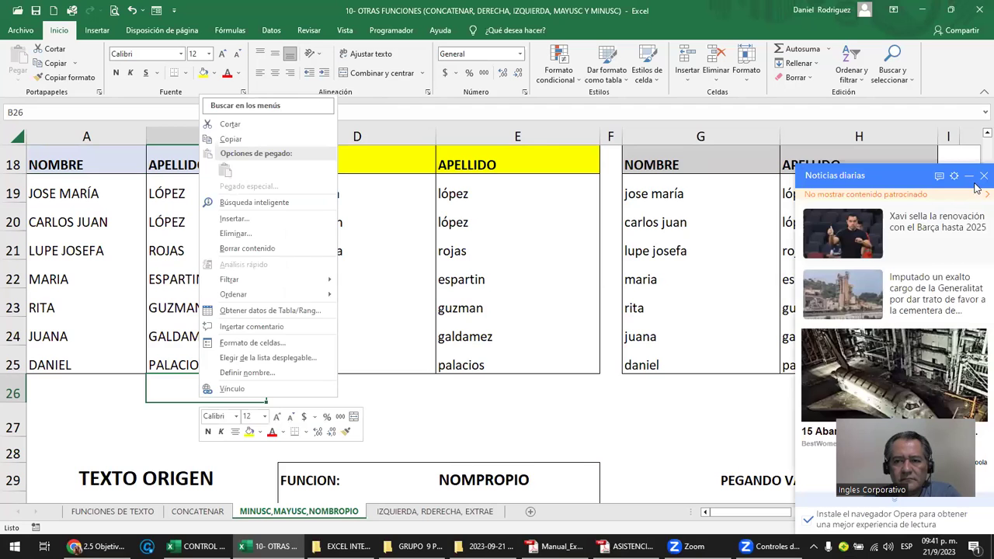
left_click(970, 177)
left_click(403, 409)
scroll(404, 407, "down", 2)
scroll(403, 408, "down", 1)
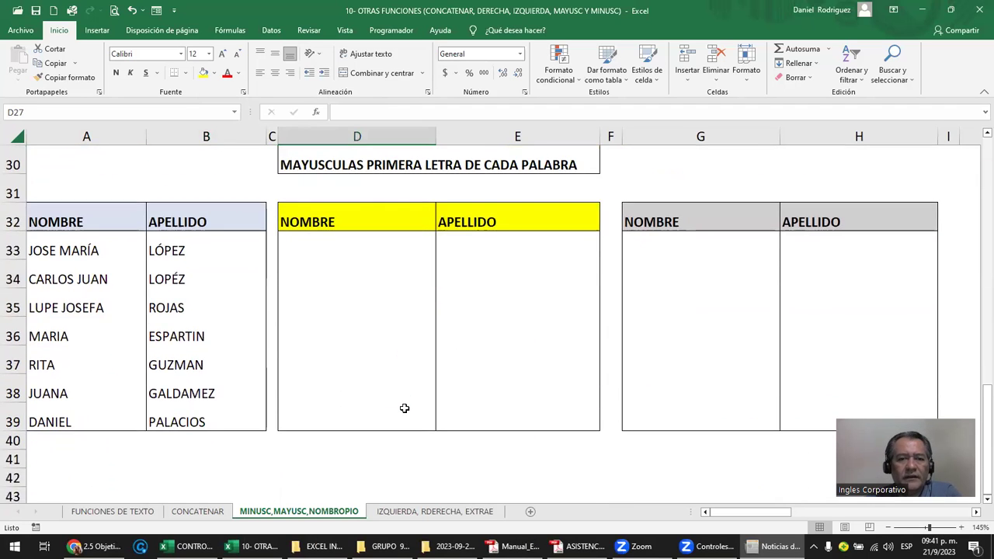
scroll(404, 408, "up", 2)
left_click(489, 308)
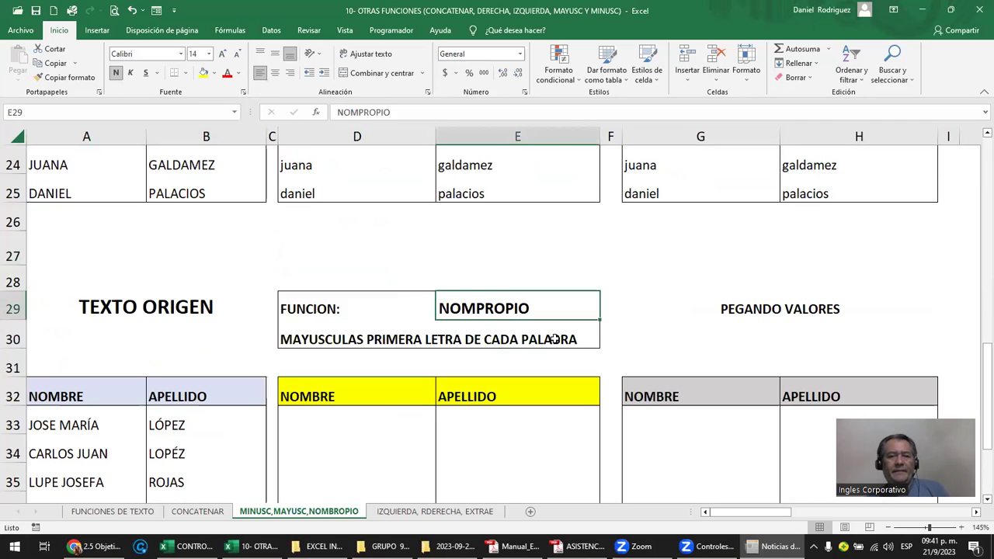
key("Left")
key("Left")
key("Left")
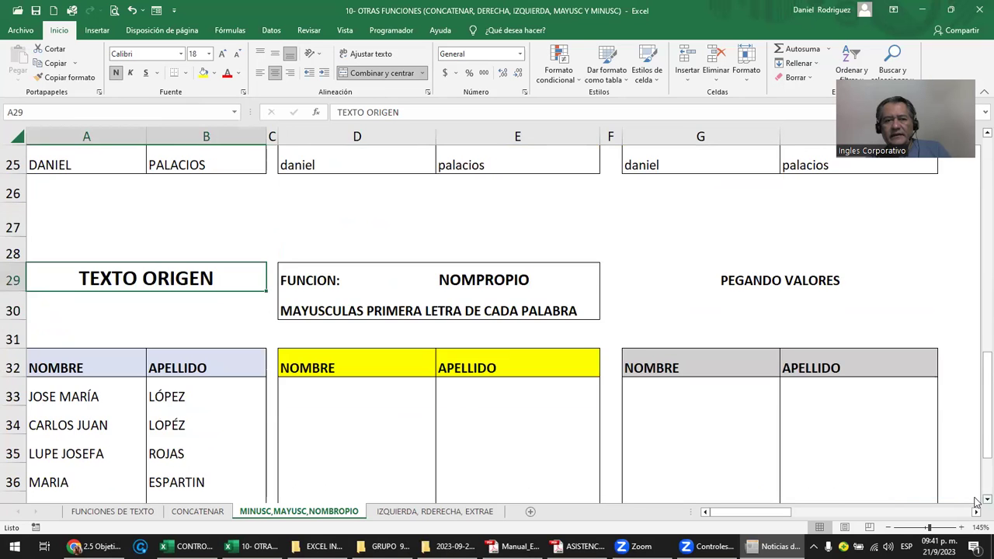
scroll(977, 501, "down", 2)
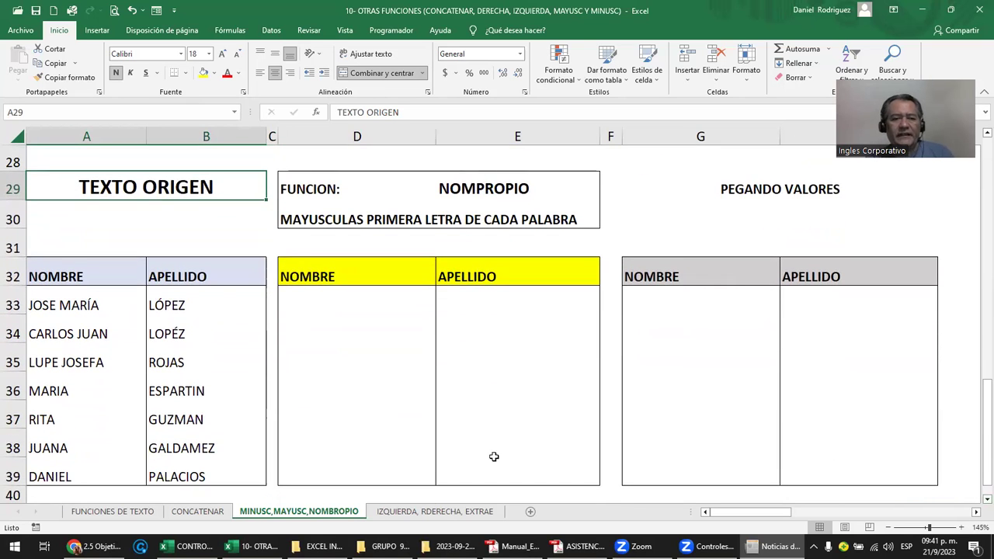
left_click(61, 309)
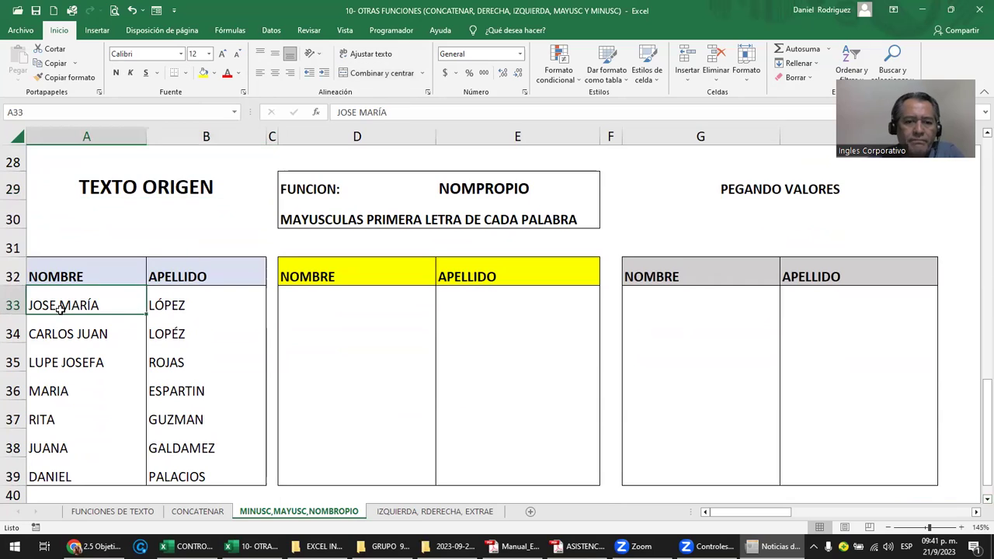
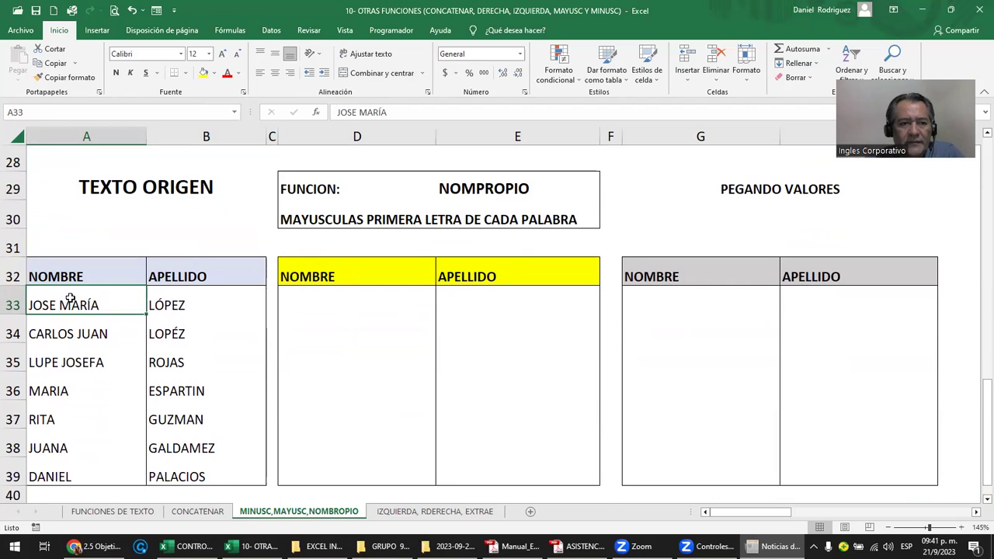
Enter =NOMPROPIO(A33) in D33 and fill it down to D39 for the proper-case names.
left_click_drag(69, 306, 197, 472)
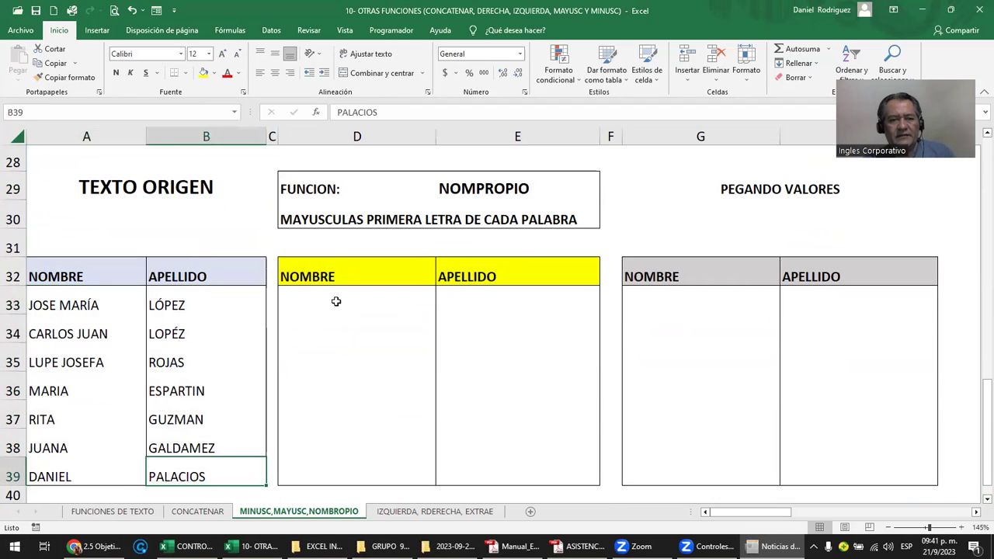
left_click(345, 293)
type("=")
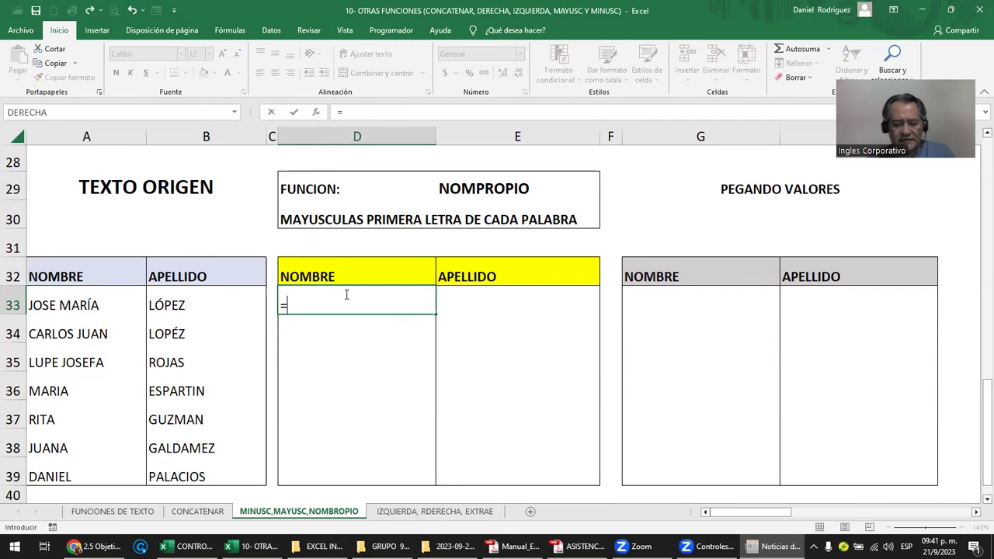
type("nom")
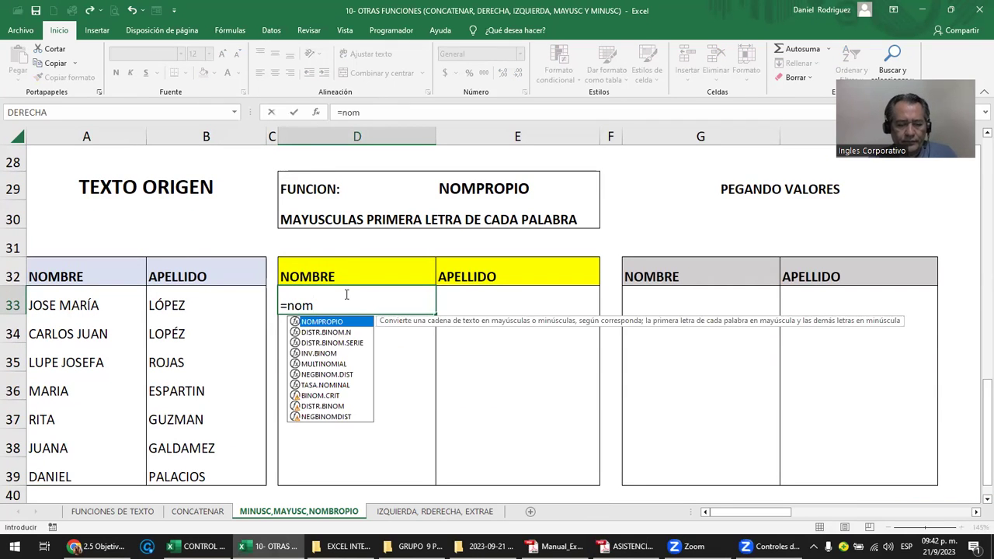
key("Tab")
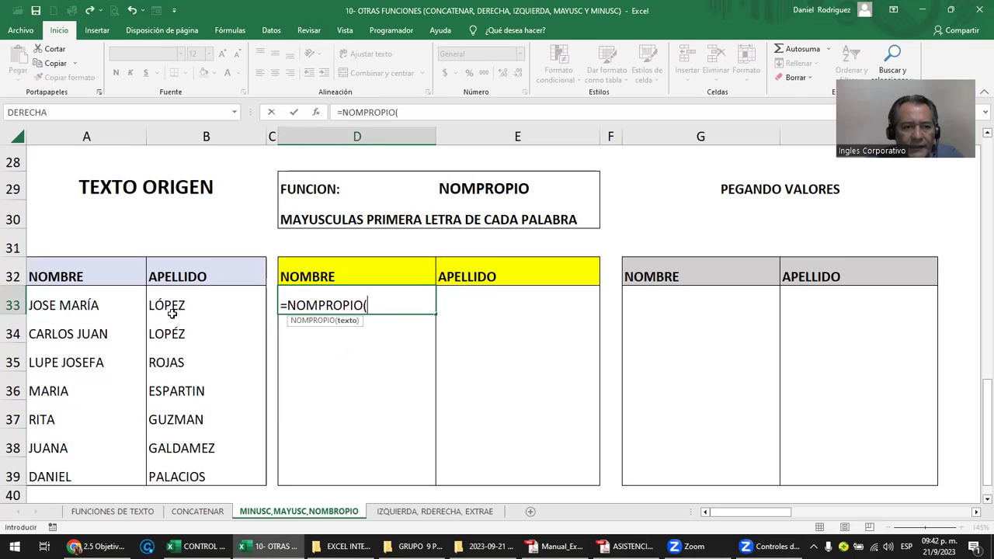
left_click(93, 306)
key("Return")
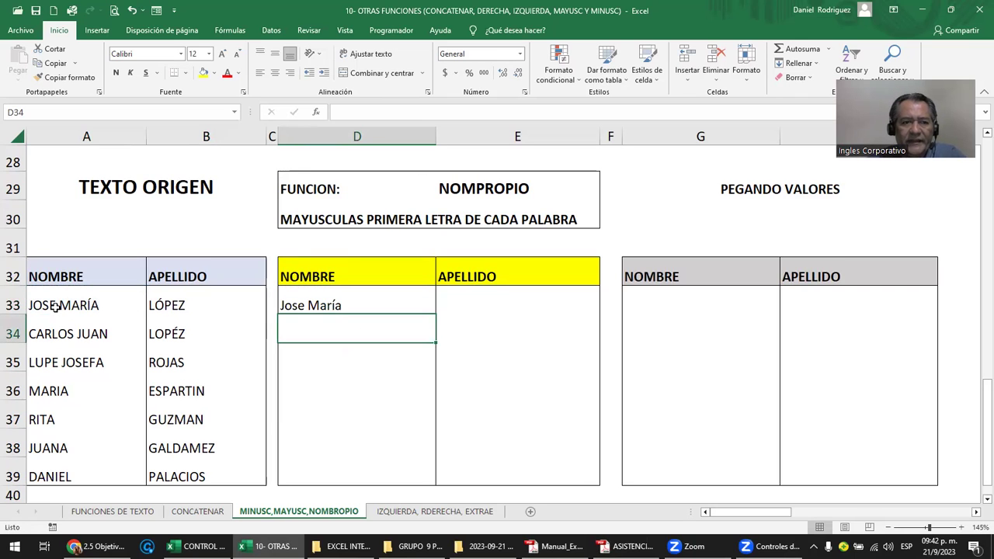
left_click(328, 301)
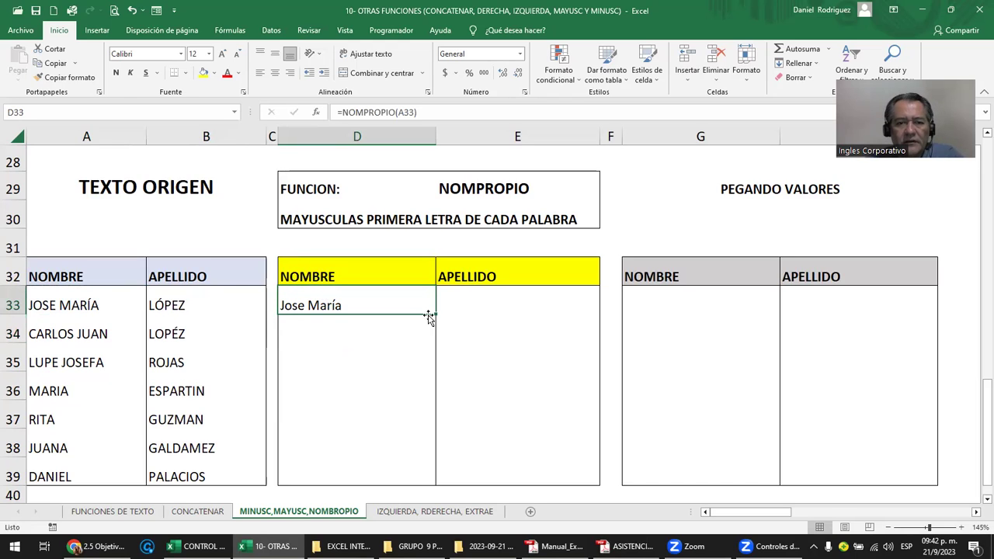
left_click_drag(434, 315, 449, 475)
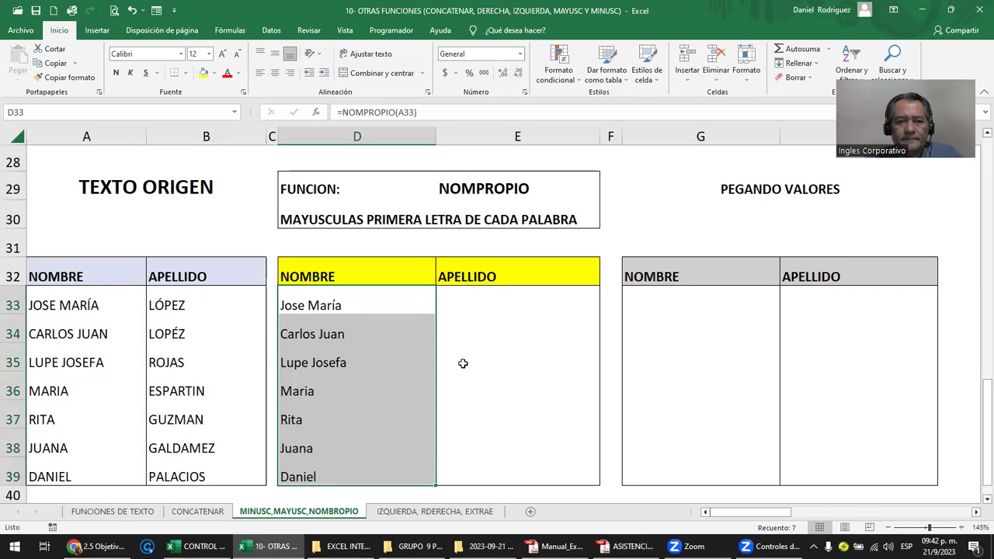
Enter =NOMPROPIO(B33) in E33 and fill it down to E39 for the proper-case surnames.
left_click(483, 301)
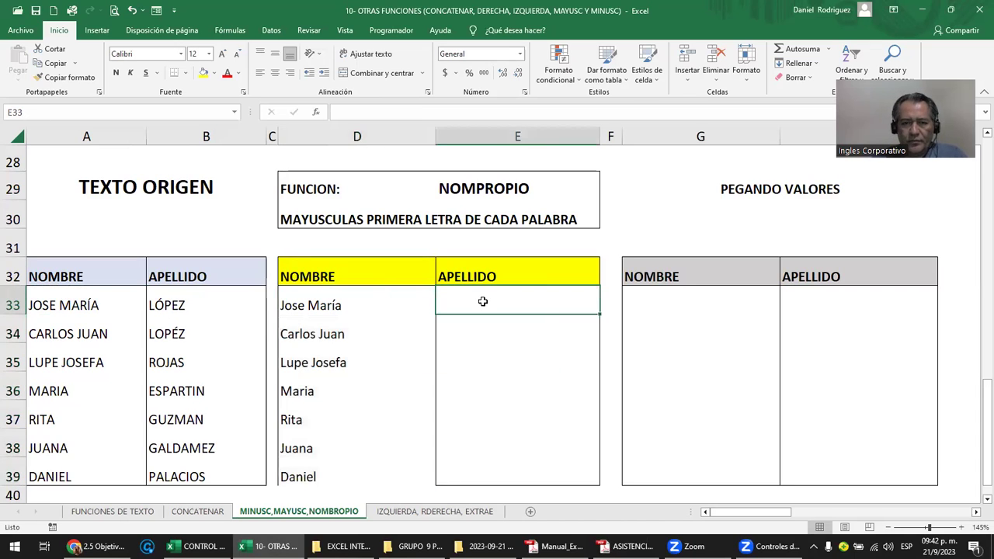
type("=nom")
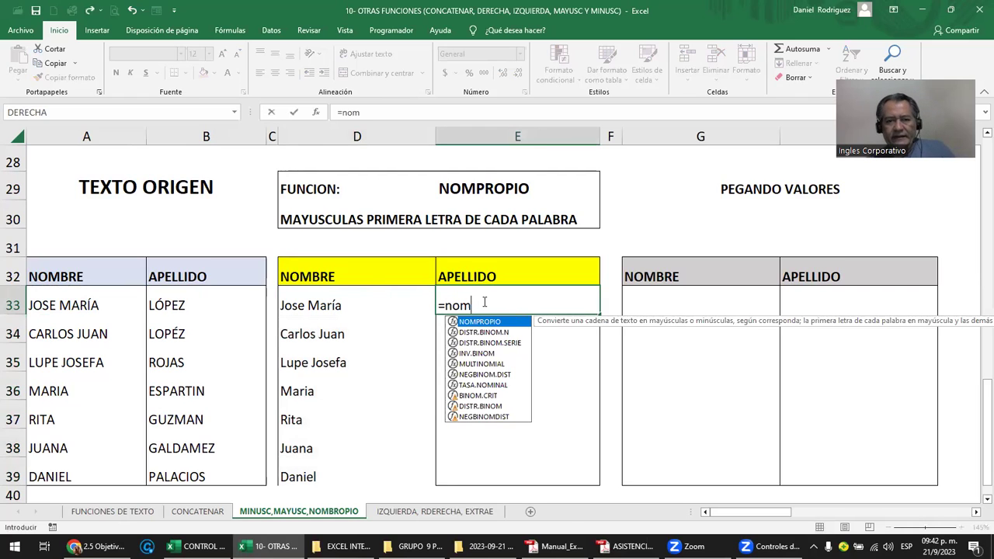
key("Tab")
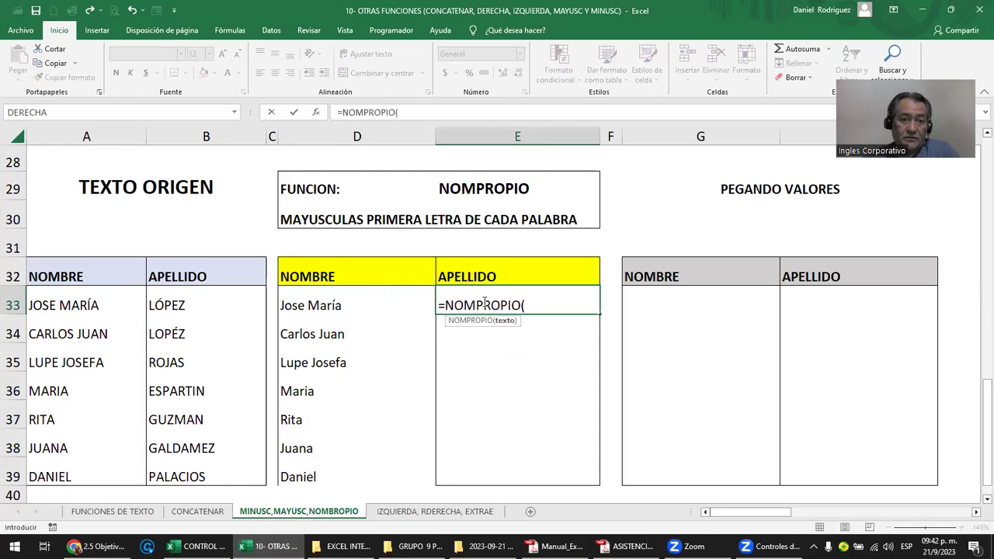
left_click(202, 296)
key("Return")
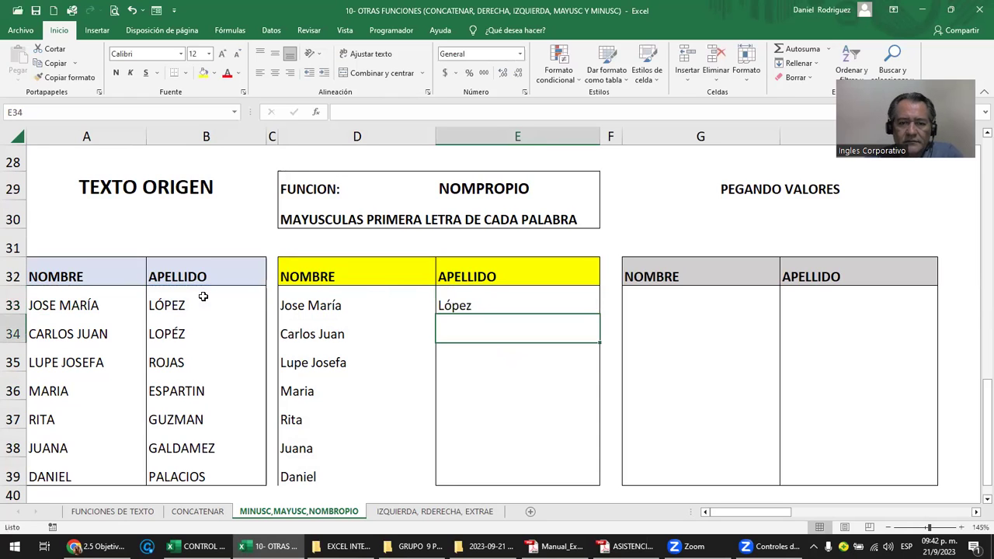
left_click(474, 300)
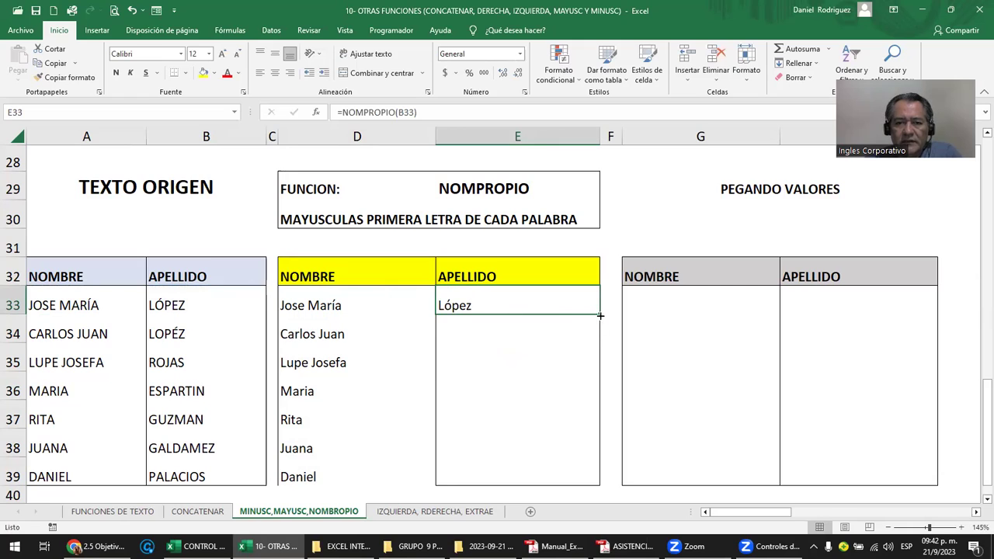
left_click_drag(598, 316, 596, 481)
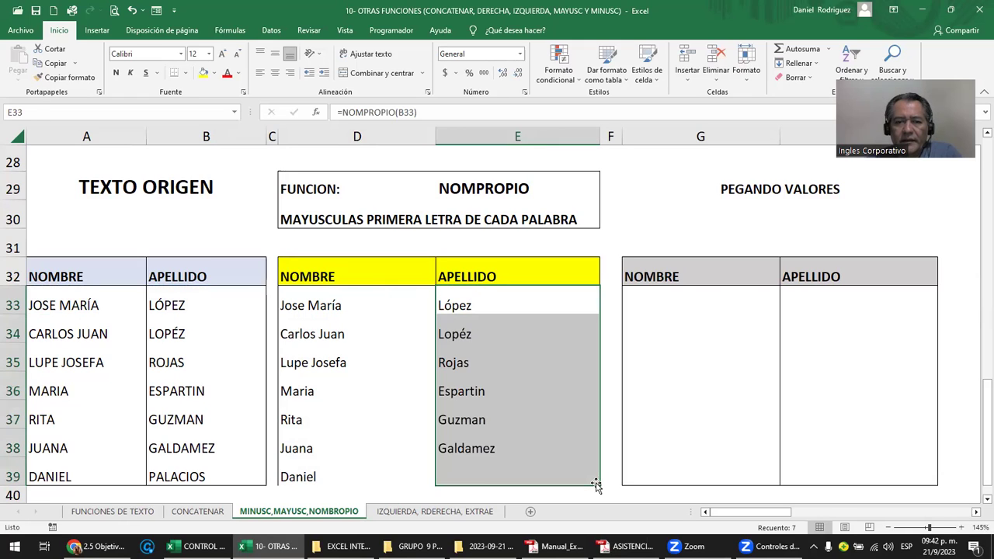
left_click_drag(668, 310, 822, 480)
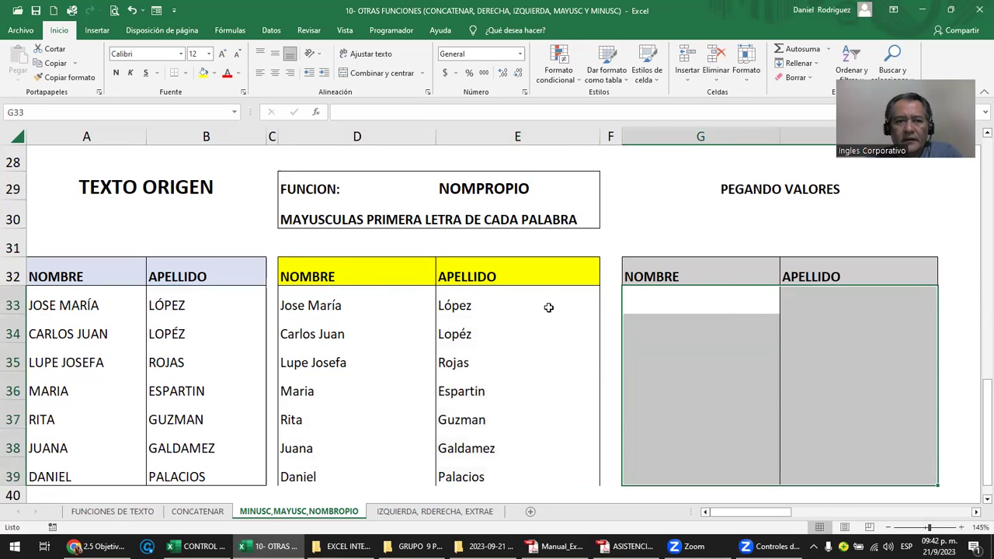
Copy the formatting of G33:H39 onto the D33:E39 results with Copiar formato.
left_click(67, 77)
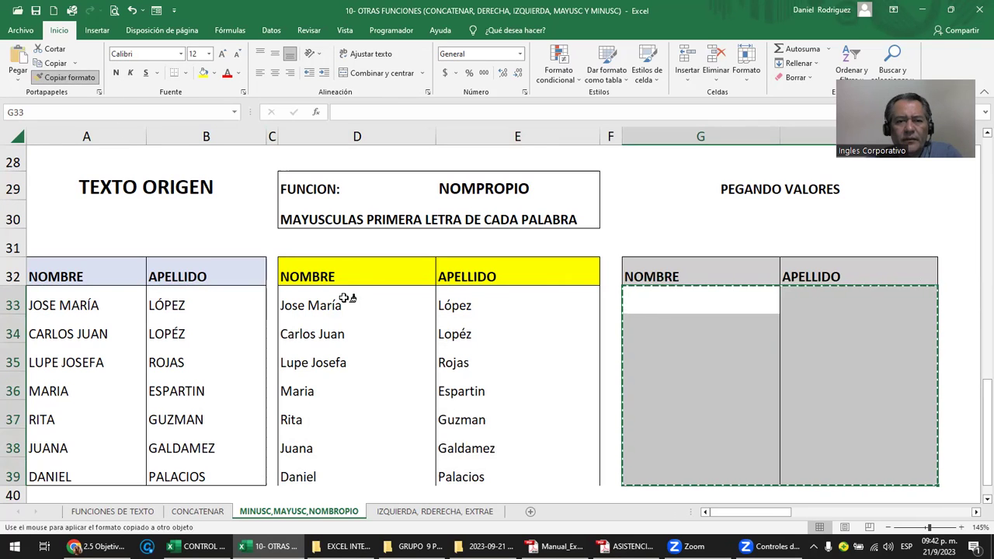
left_click(343, 301)
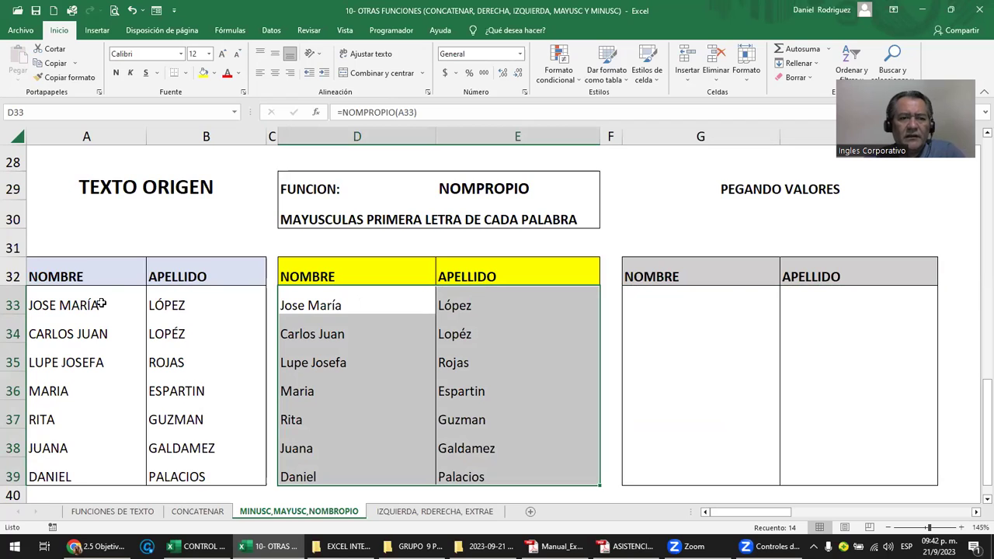
left_click(316, 305)
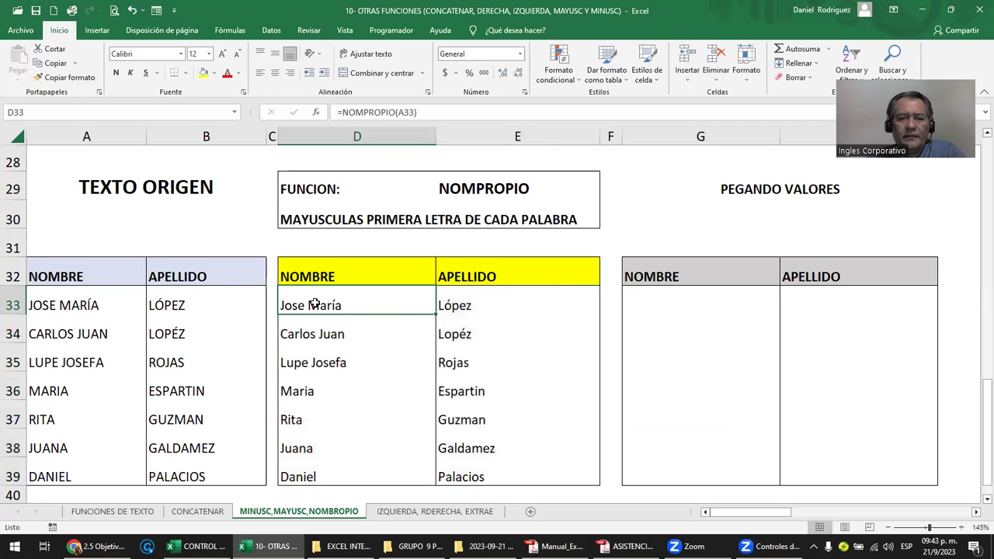
Copy LÓPEZ from B33 over the misspelled surname in B34, so E34 reads López.
left_click_drag(78, 305, 151, 311)
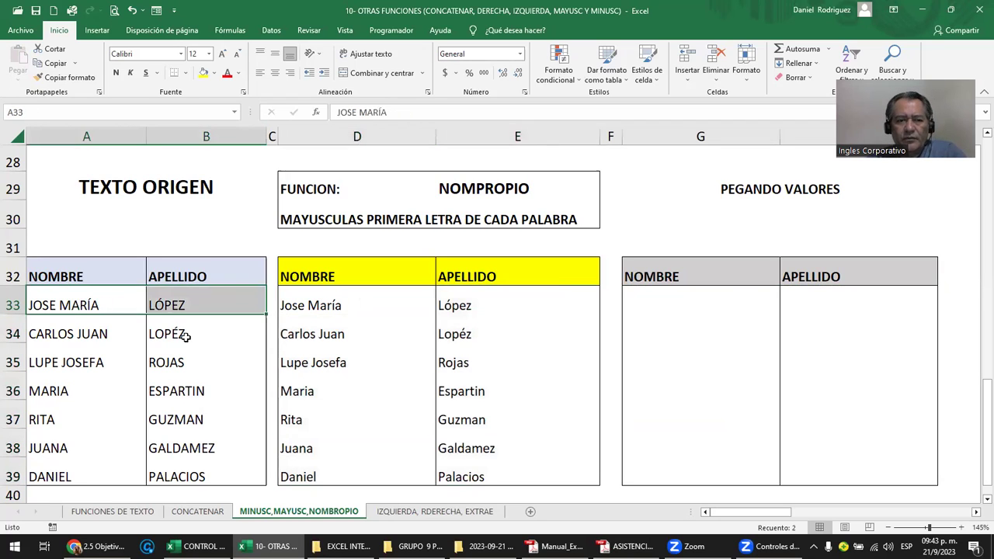
left_click(225, 303)
key("ctrl+c")
key("Down")
key("Return")
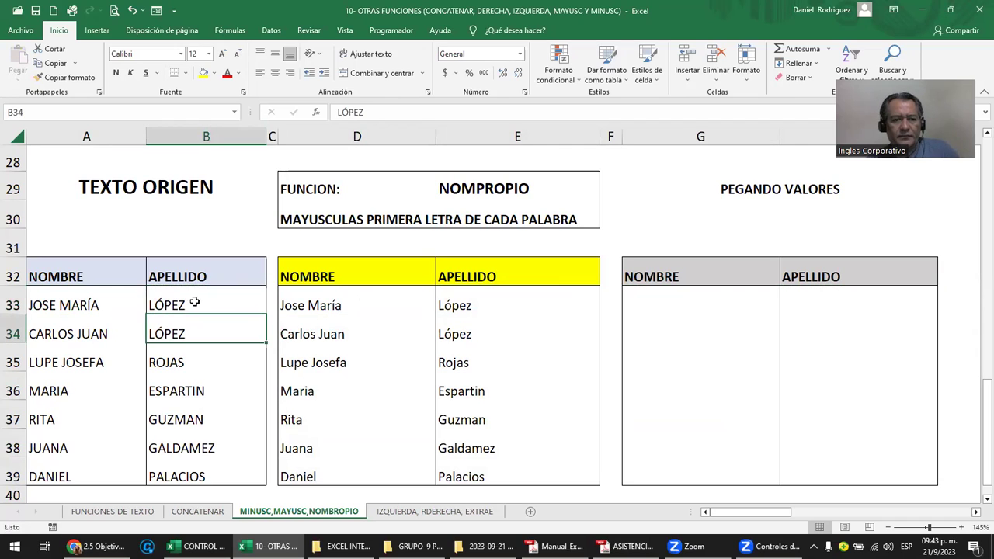
left_click(469, 325)
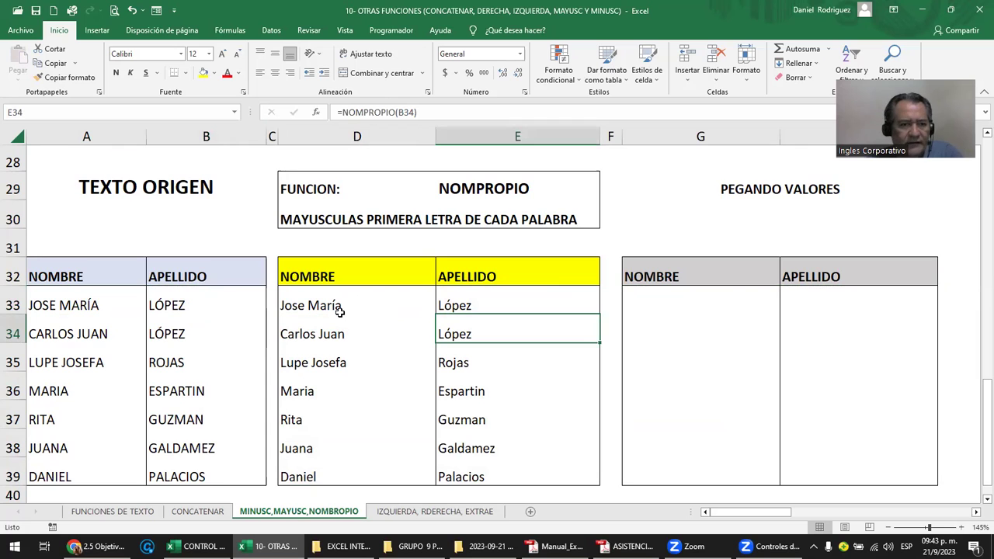
left_click(111, 303)
left_click(309, 306)
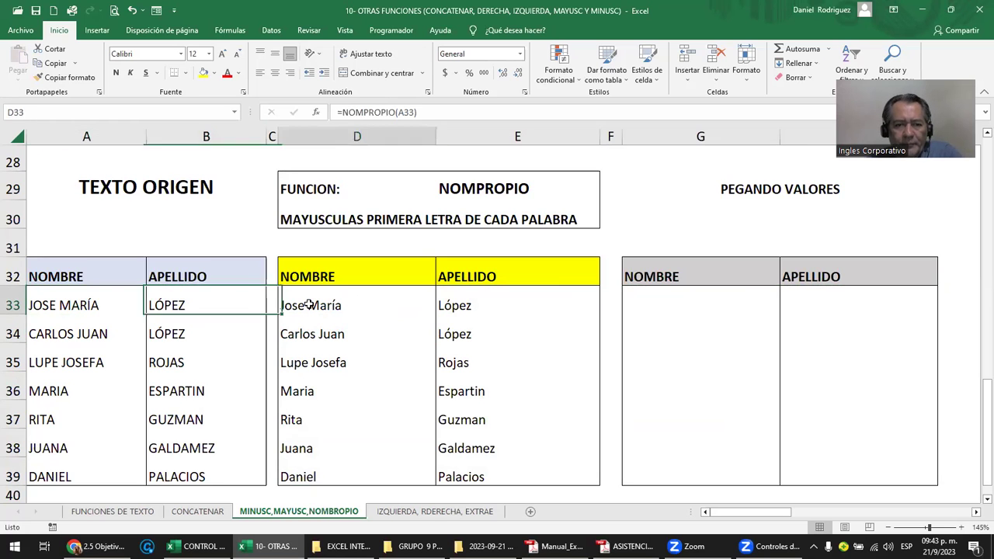
scroll(309, 306, "up", 4)
scroll(308, 306, "up", 4)
scroll(309, 305, "up", 1)
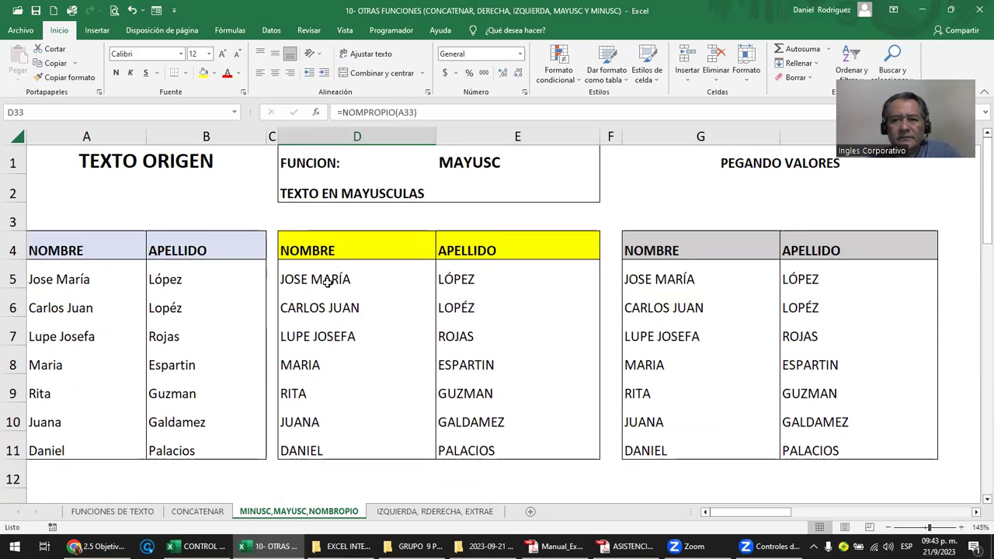
scroll(328, 284, "down", 1)
scroll(327, 283, "down", 3)
scroll(328, 284, "down", 1)
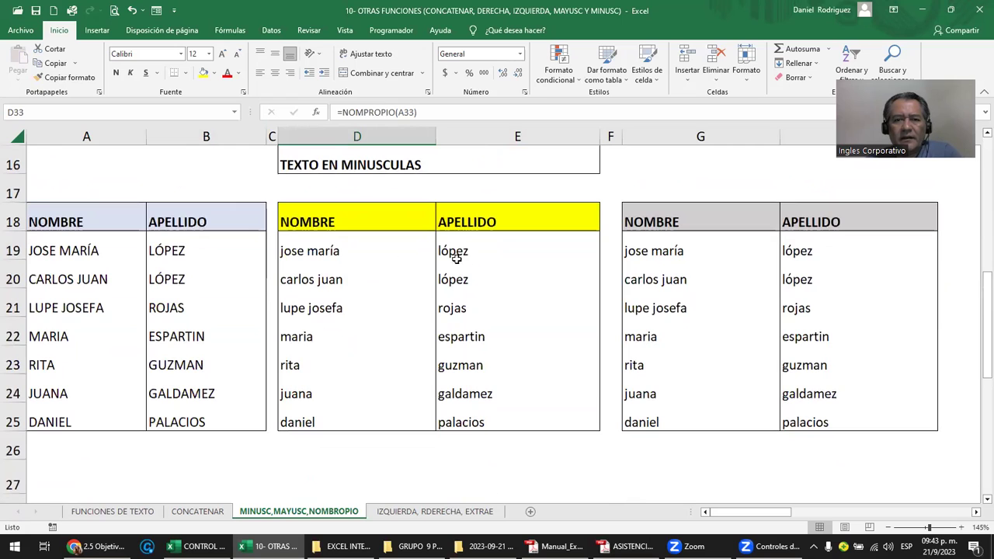
left_click_drag(303, 249, 482, 408)
left_click(483, 410)
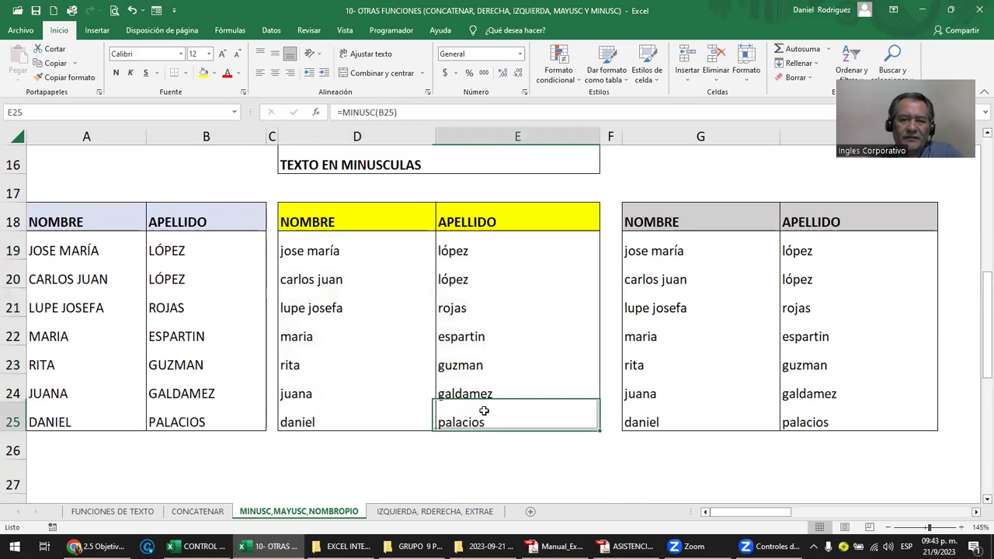
left_click(460, 253)
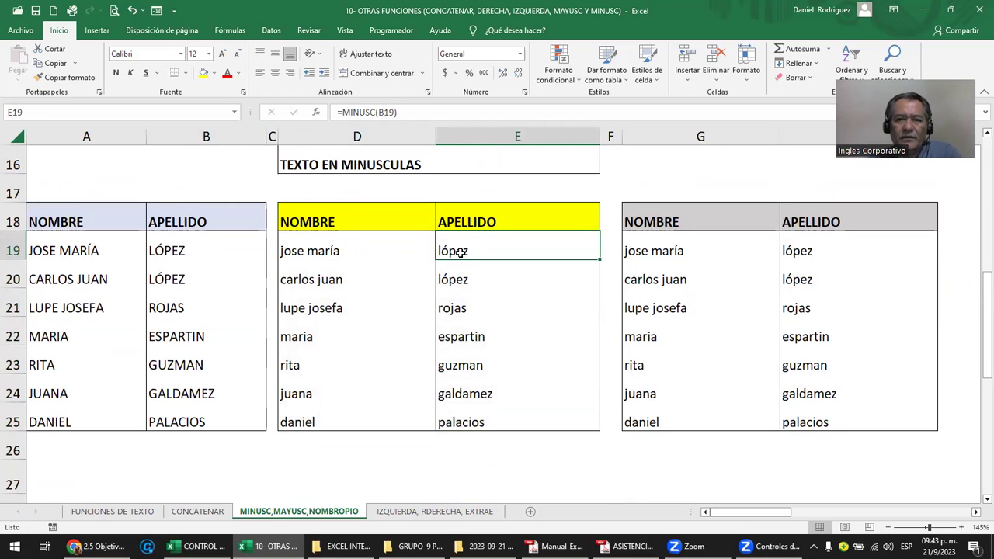
scroll(462, 253, "down", 2)
scroll(463, 254, "down", 1)
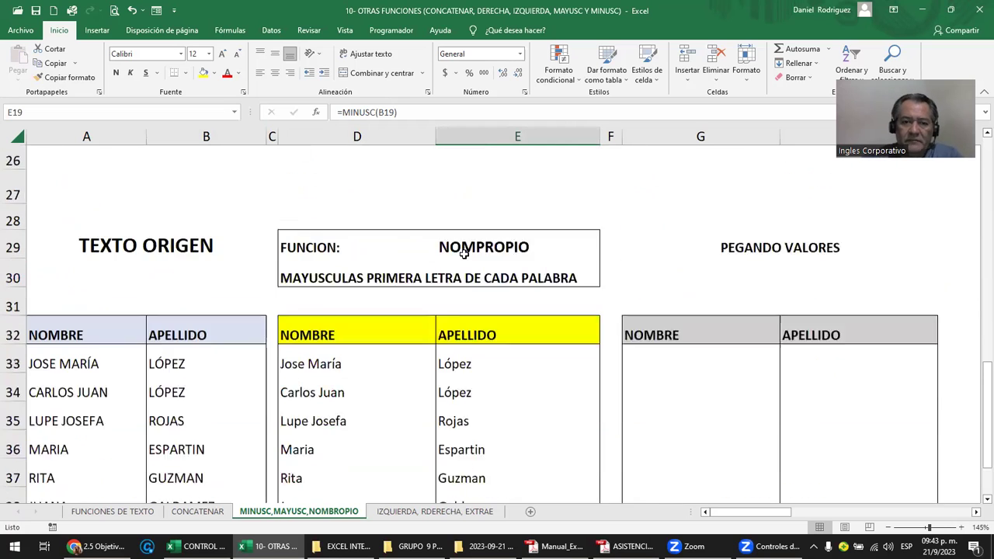
scroll(464, 254, "down", 1)
Copy the proper-case results D33:E39 and paste them into G33:H39.
mouse_move(318, 305)
left_mouse_down()
mouse_move(489, 361)
mouse_move(516, 469)
left_mouse_up()
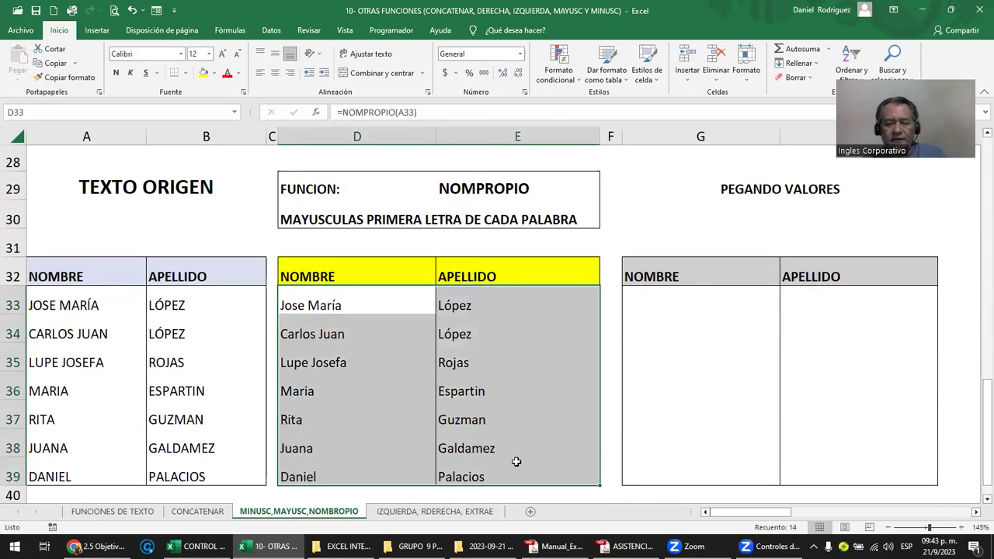
key("ctrl+c")
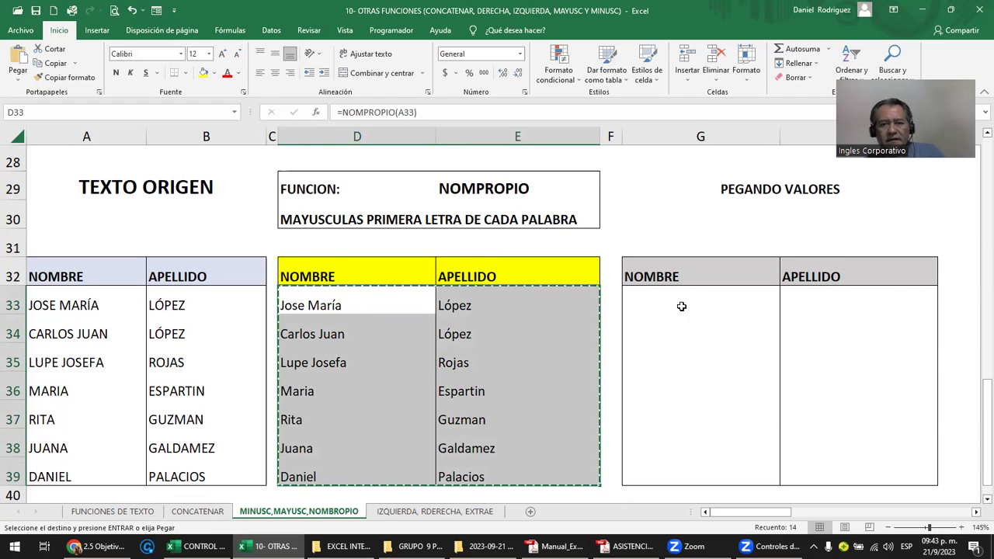
left_click(679, 306)
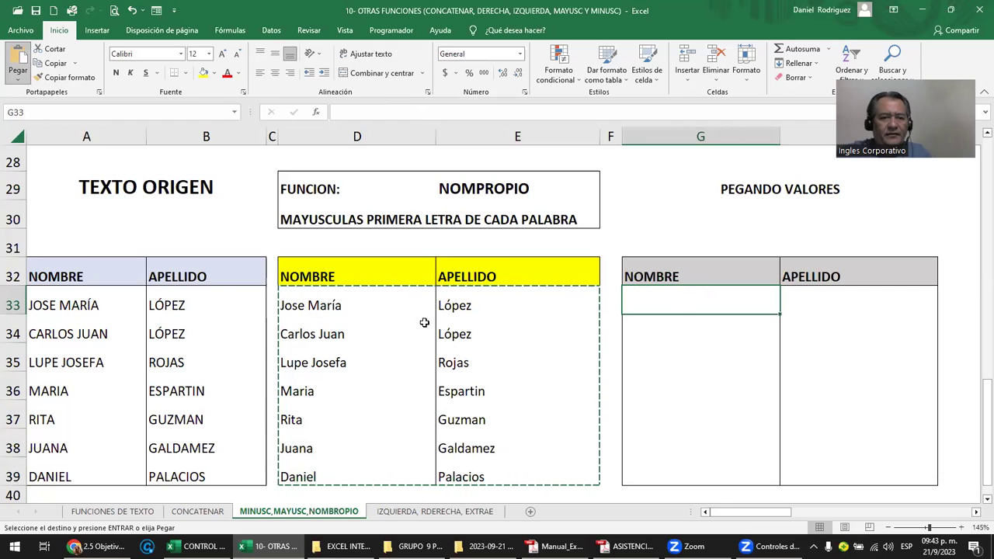
left_click_drag(328, 302, 509, 466)
key("ctrl+c")
key("Right")
key("Right")
key("Right")
key("ctrl+v")
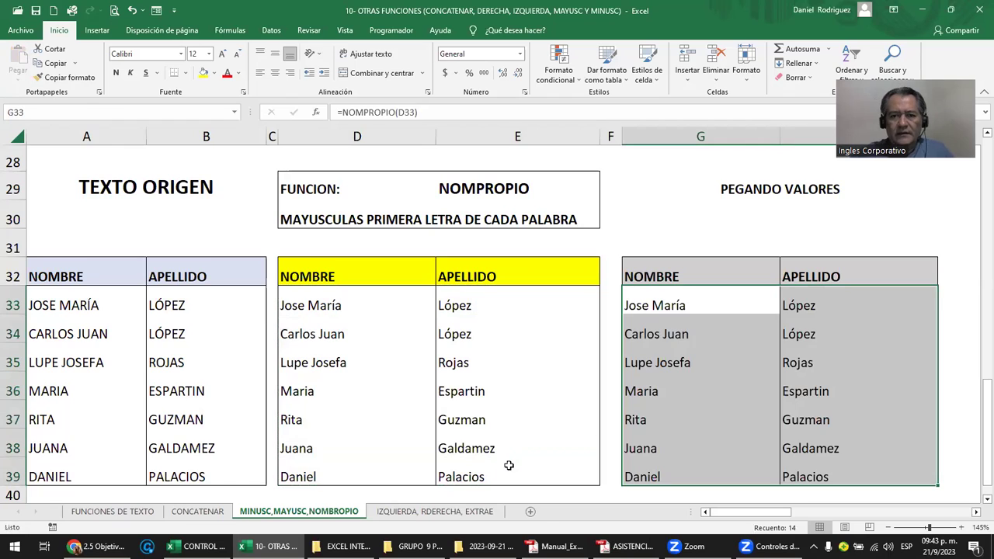
left_click(669, 239)
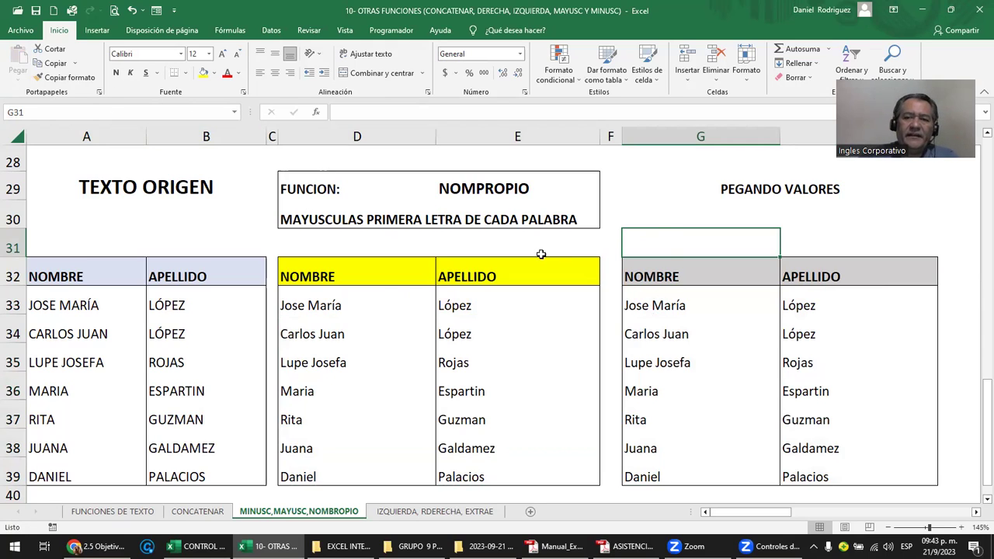
left_click(655, 295)
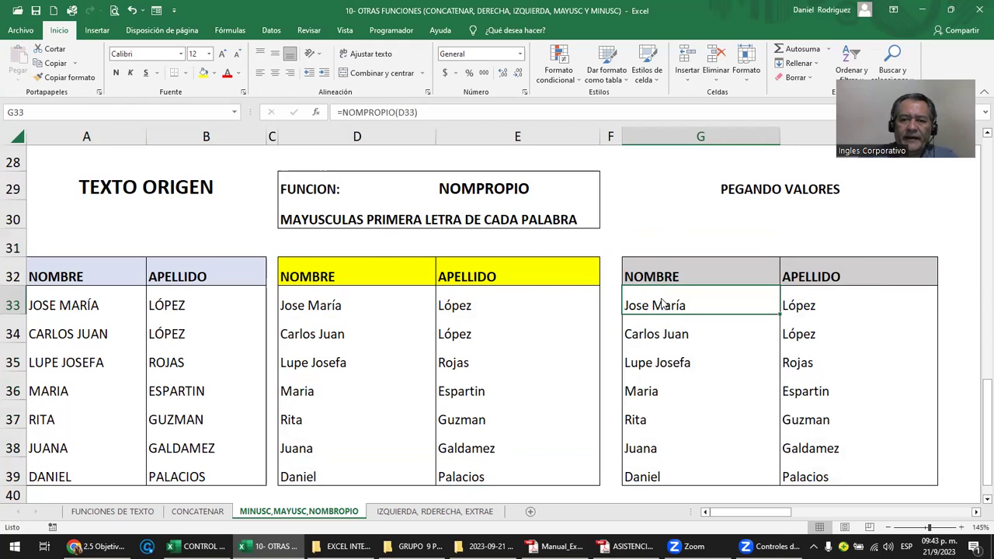
left_click(647, 236)
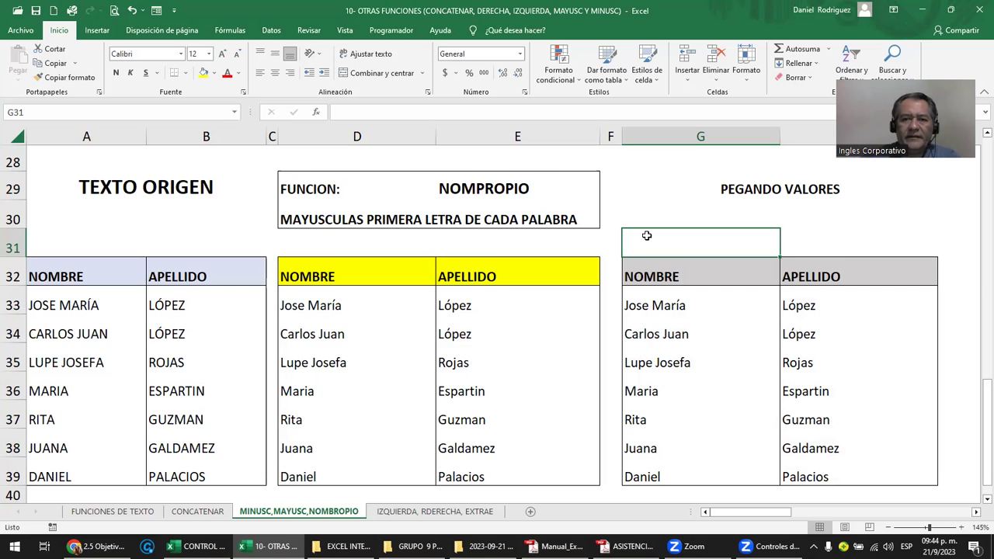
left_click(658, 303)
scroll(660, 309, "down", 2)
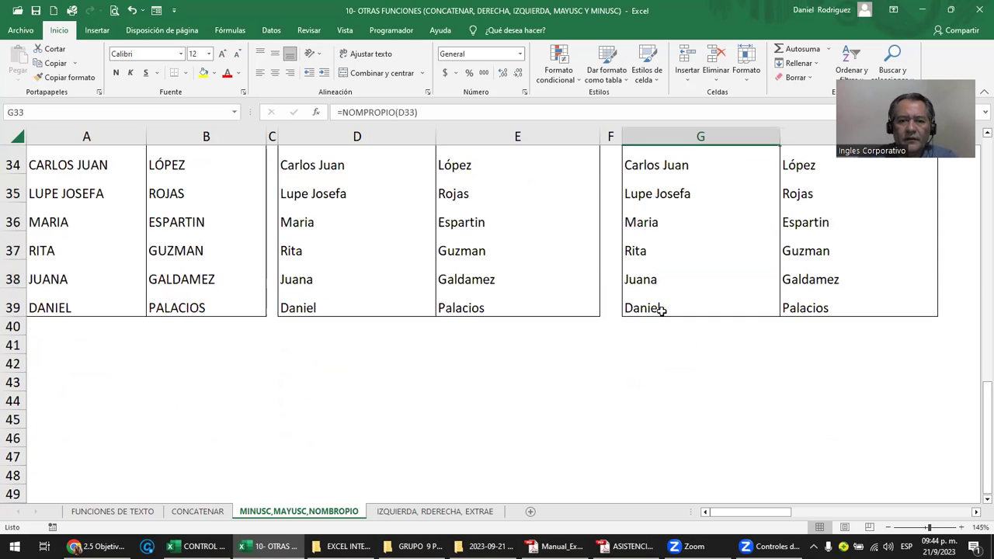
scroll(661, 310, "up", 1)
scroll(662, 312, "up", 2)
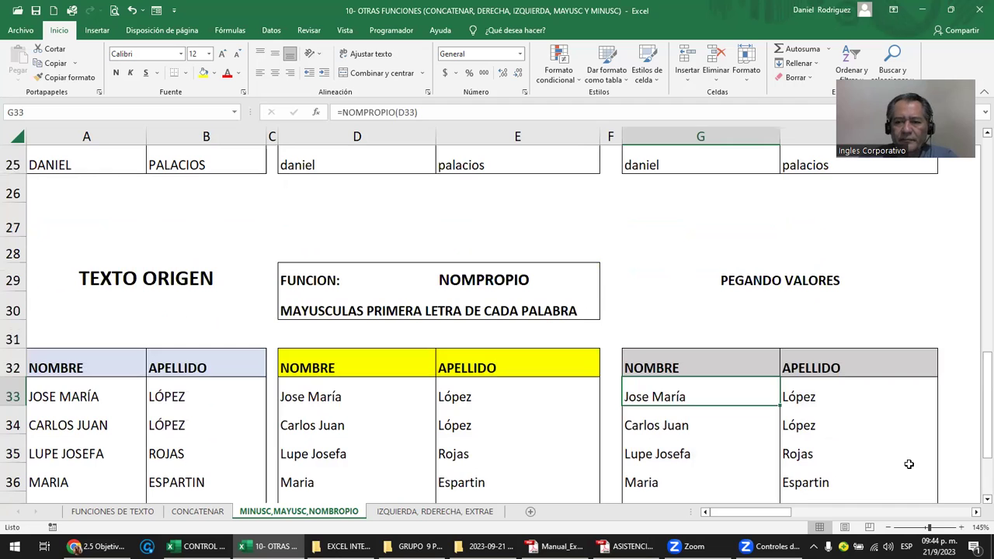
scroll(976, 505, "down", 3)
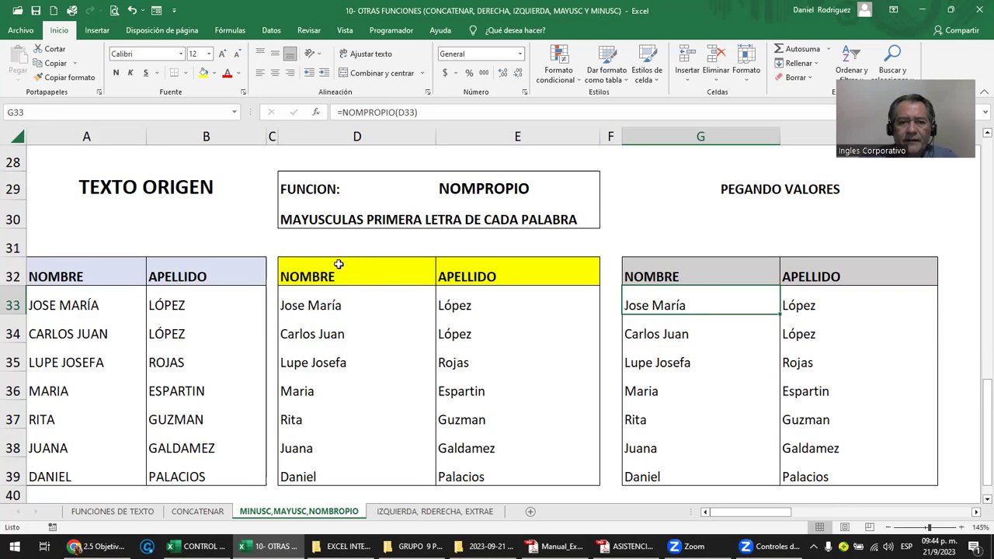
left_click_drag(338, 266, 541, 469)
left_click(541, 469)
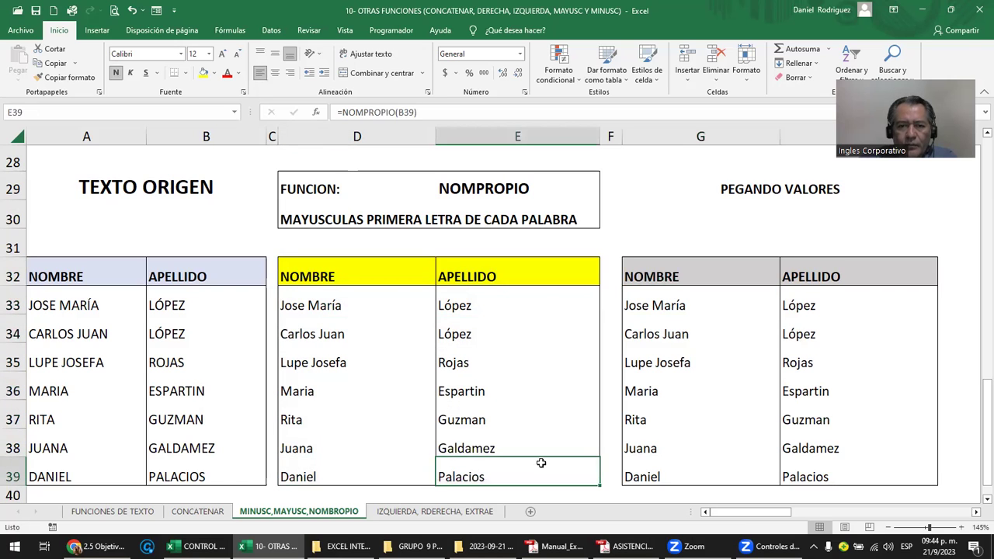
left_click(457, 308)
double_click(466, 305)
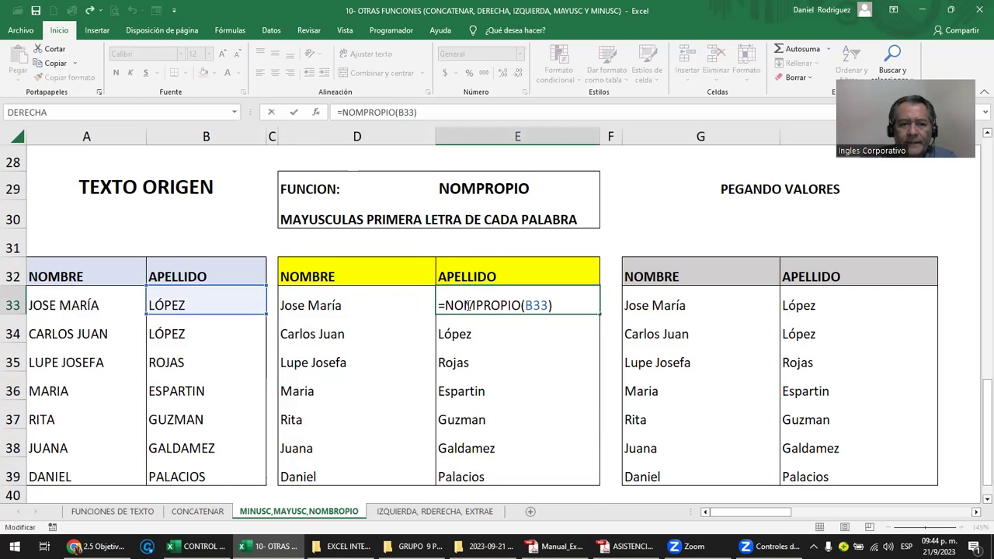
key("Escape")
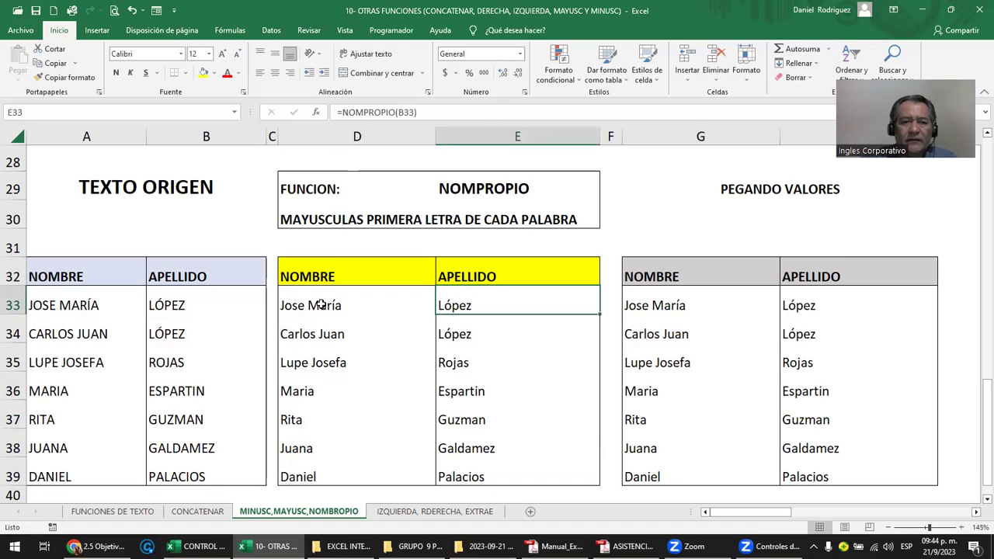
left_click_drag(321, 305, 514, 468)
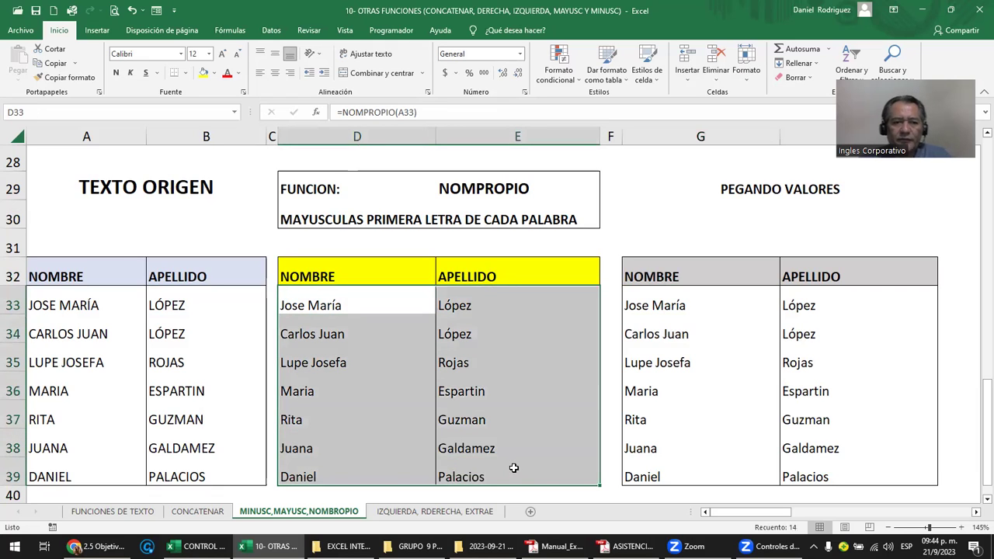
mouse_move(72, 295)
left_mouse_down()
mouse_move(193, 426)
mouse_move(210, 464)
left_mouse_up()
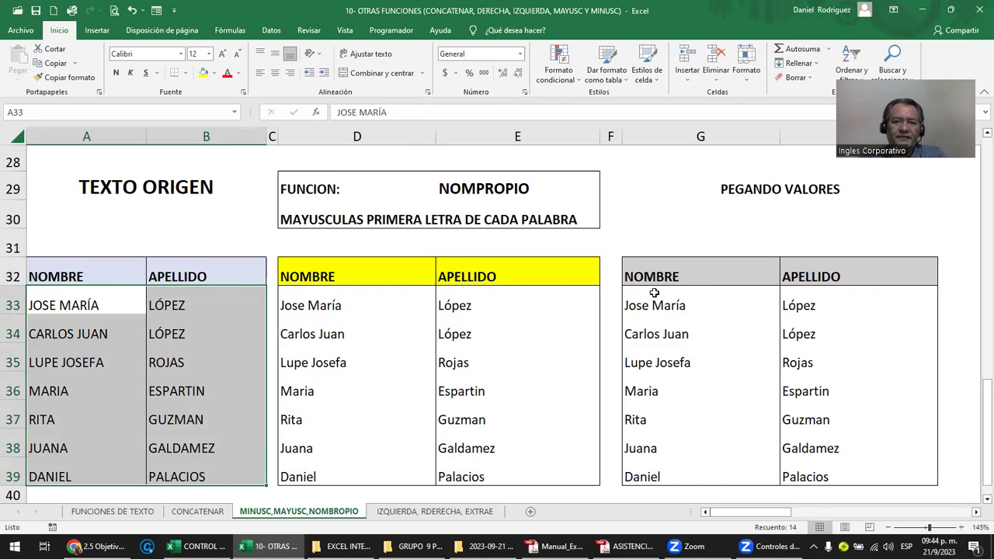
left_click_drag(655, 292, 869, 480)
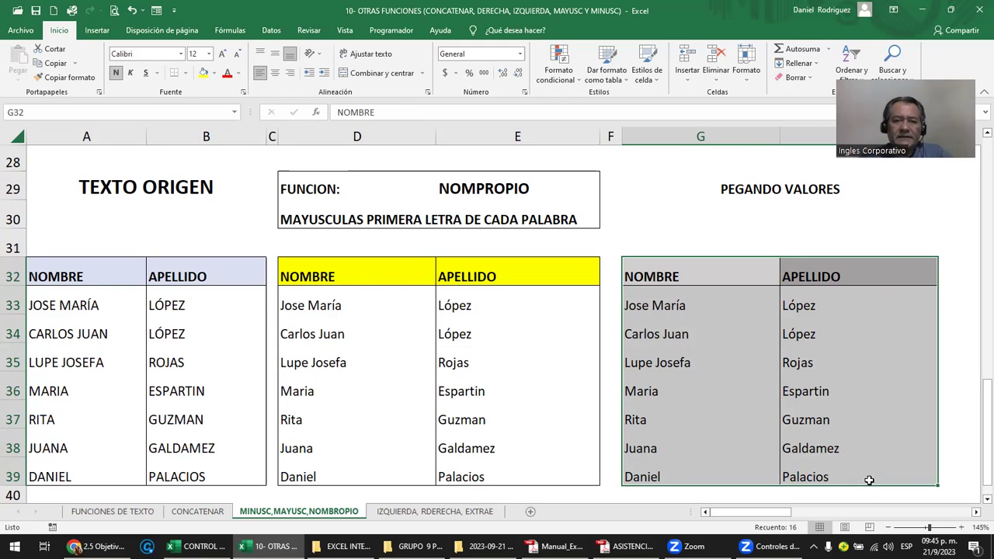
left_click(654, 241)
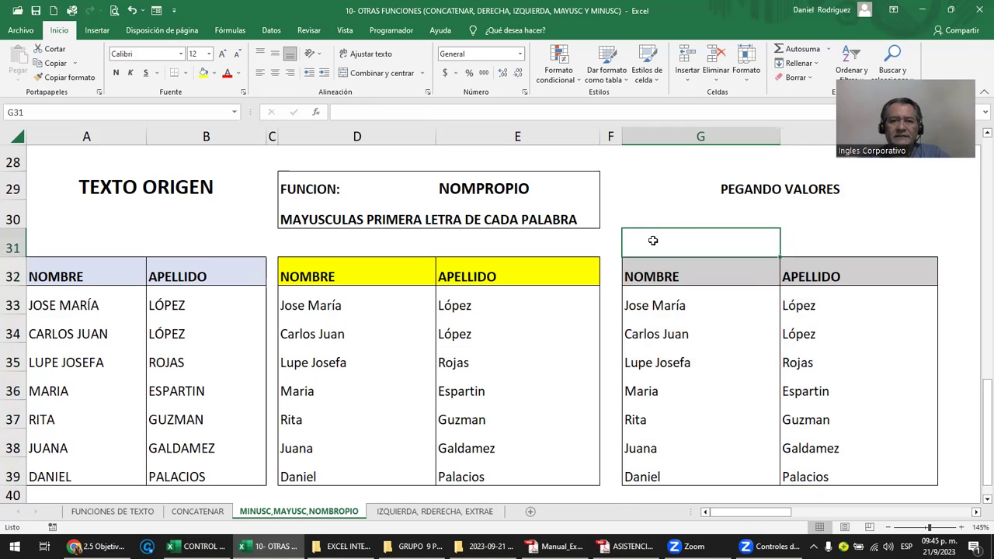
Change the B3 label on FUNCIONES DE TEXTO to 'CONCATENAR / &', then go to the CONCATENAR sheet.
left_click(118, 514)
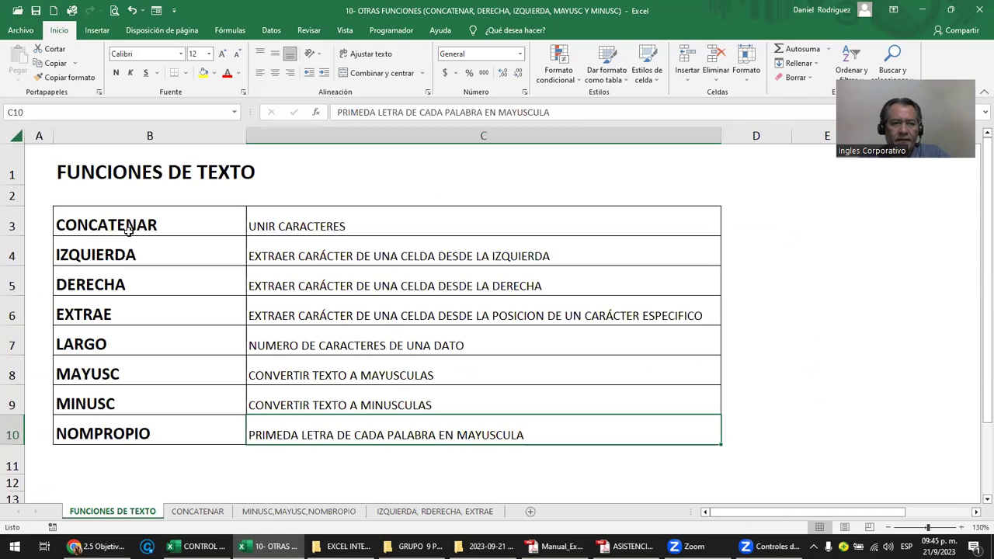
left_click(11, 256)
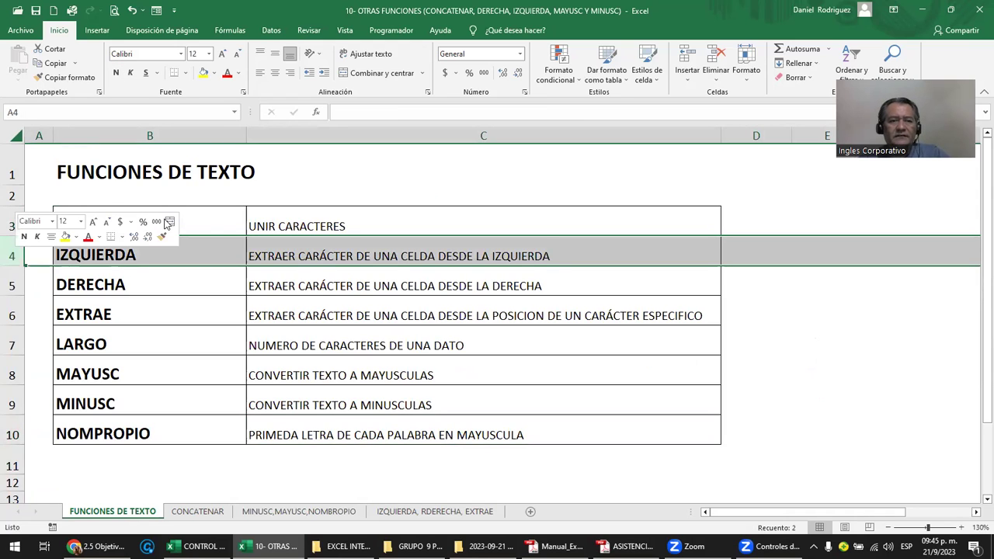
left_click(213, 223)
double_click(242, 232)
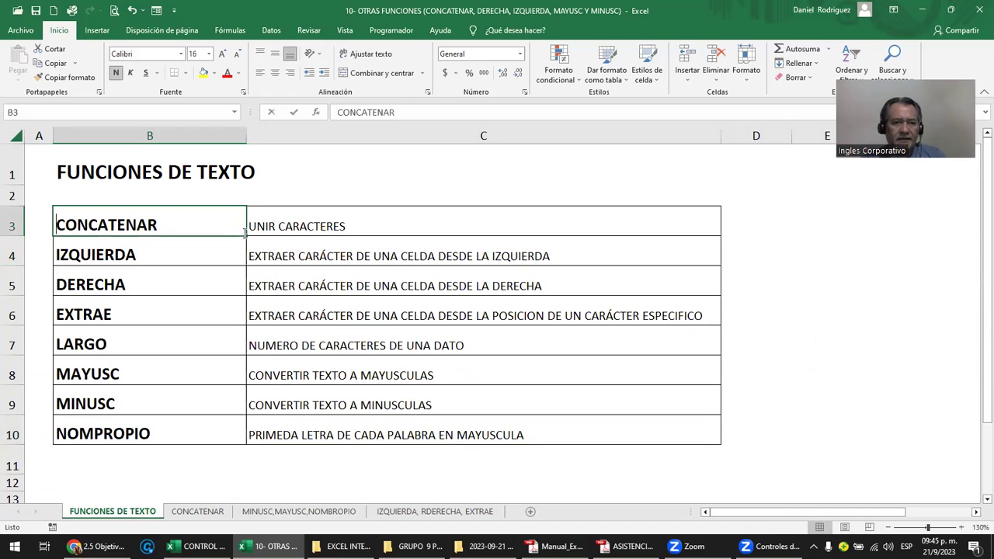
type("/ ")
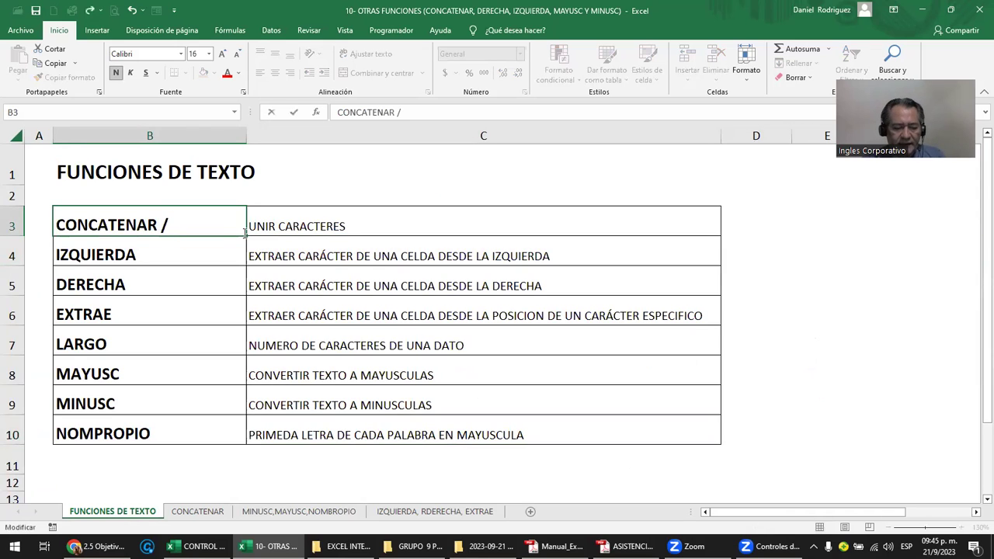
type("&")
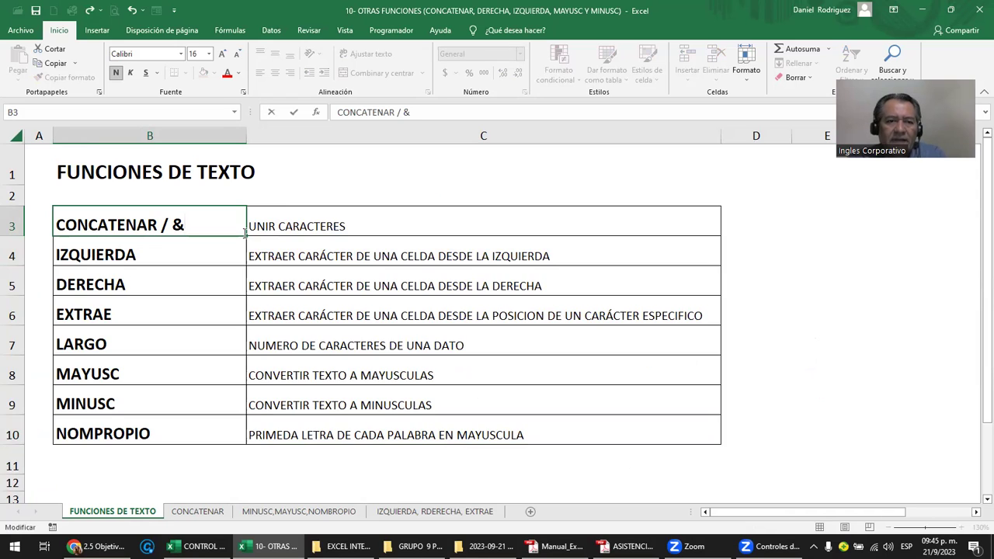
key("Return")
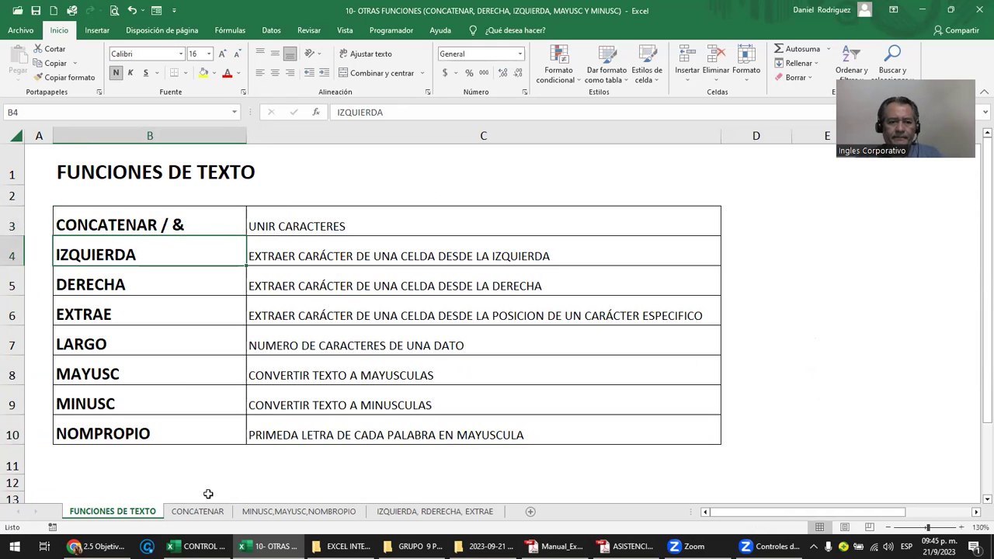
left_click(208, 512)
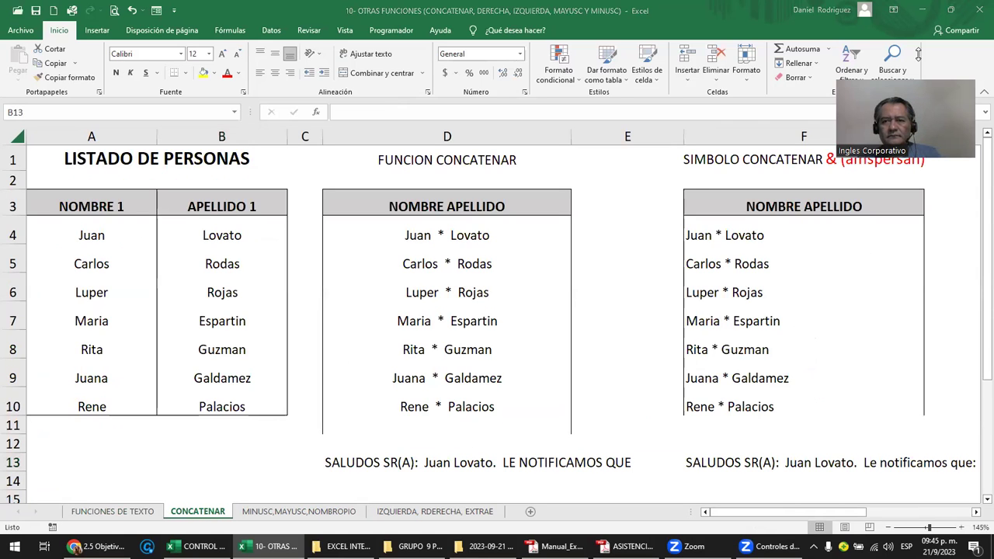
Inspect the & symbol in the F1 title without changing it, then switch to the IZQUIERDA lesson page.
left_click(835, 163)
double_click(836, 161)
left_click_drag(827, 160, 847, 157)
key("Escape")
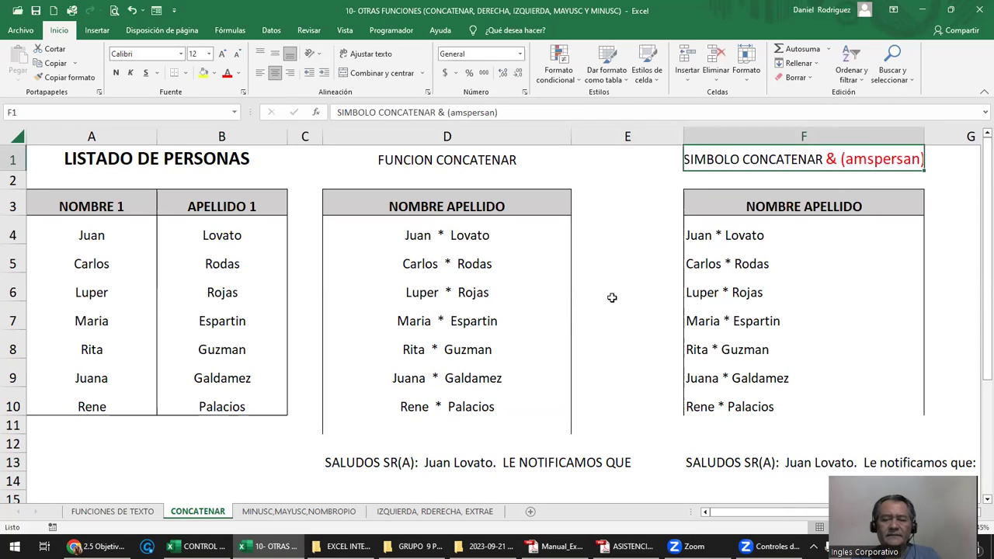
left_click(610, 295)
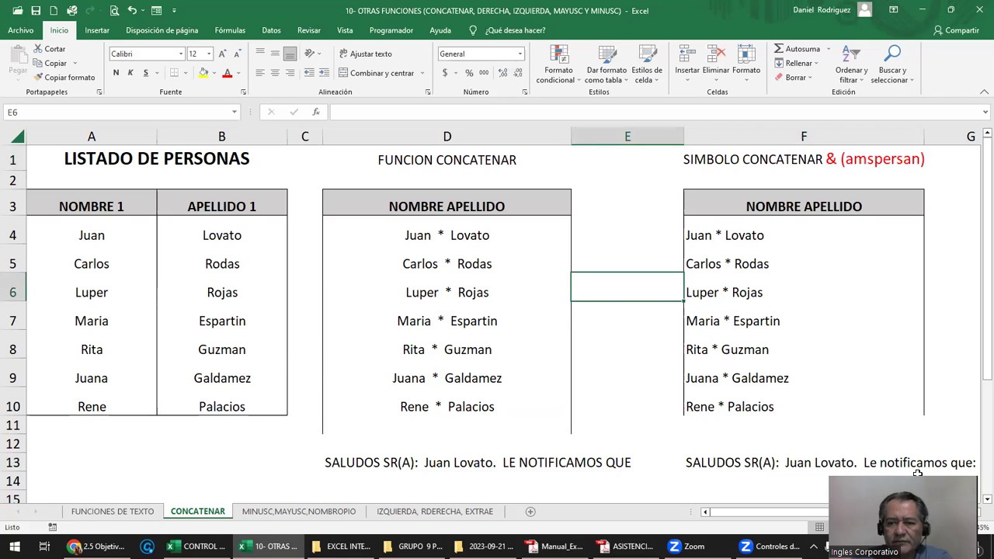
left_click_drag(917, 473, 914, 414)
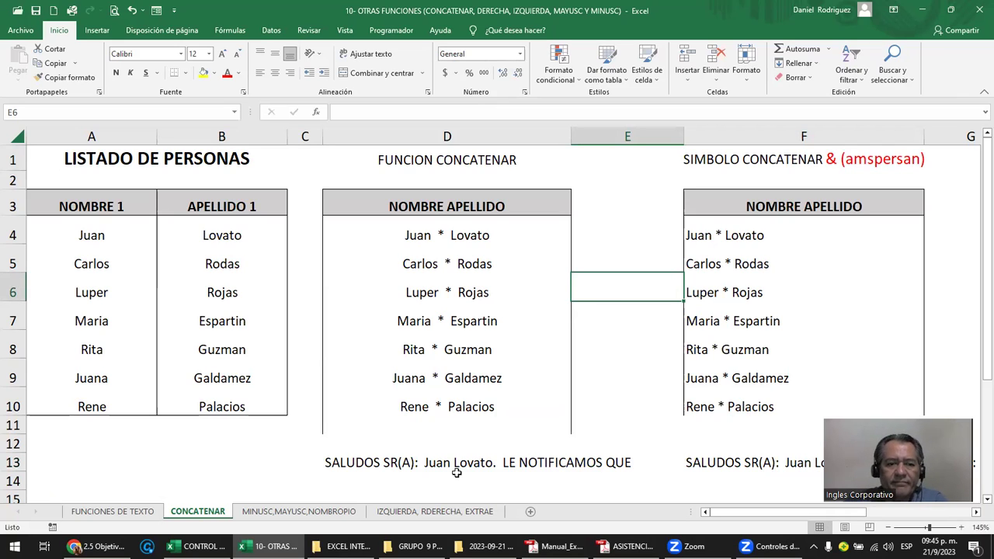
mouse_move(74, 546)
left_click(97, 546)
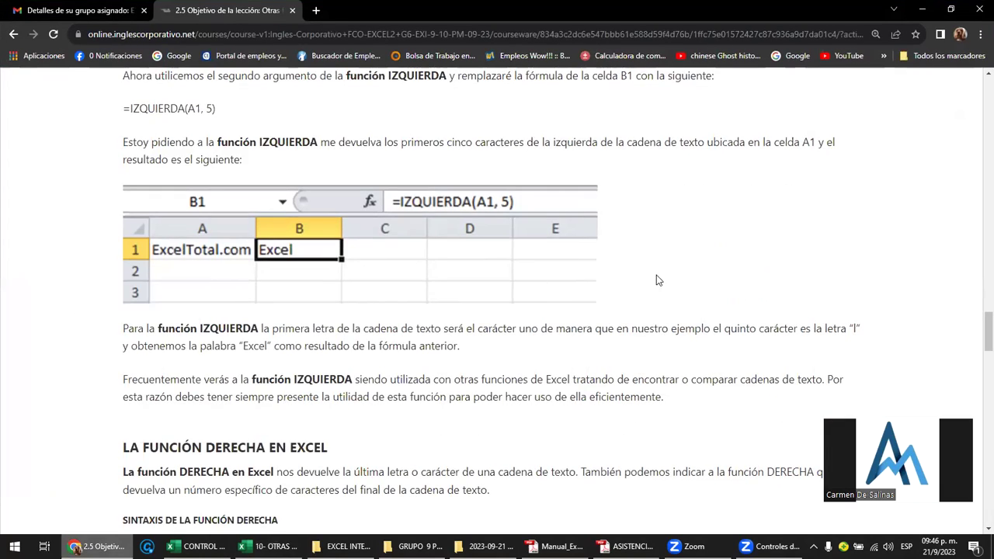
scroll(698, 268, "down", 4)
scroll(685, 252, "down", 5)
scroll(687, 259, "down", 3)
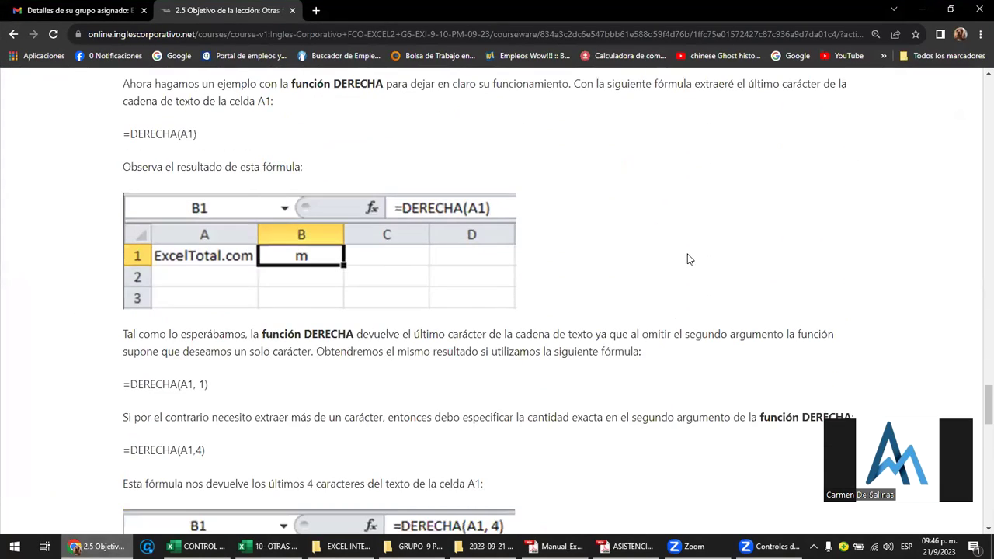
scroll(688, 259, "down", 2)
scroll(691, 260, "down", 2)
scroll(693, 259, "down", 2)
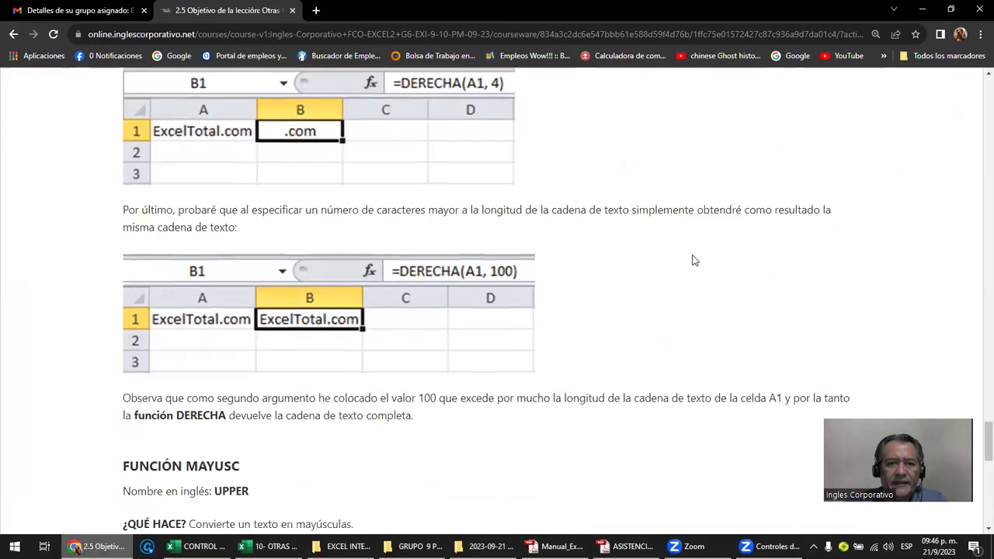
scroll(693, 255, "down", 4)
scroll(694, 254, "down", 2)
scroll(692, 254, "down", 3)
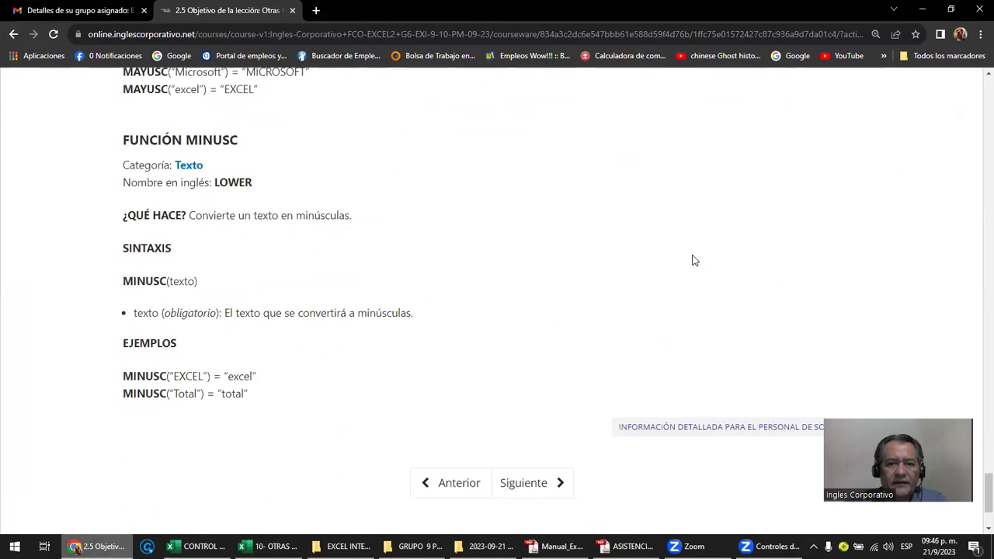
scroll(693, 256, "up", 3)
scroll(694, 261, "up", 6)
scroll(695, 261, "up", 5)
scroll(694, 261, "up", 4)
scroll(695, 261, "up", 5)
scroll(695, 261, "up", 4)
scroll(695, 261, "up", 3)
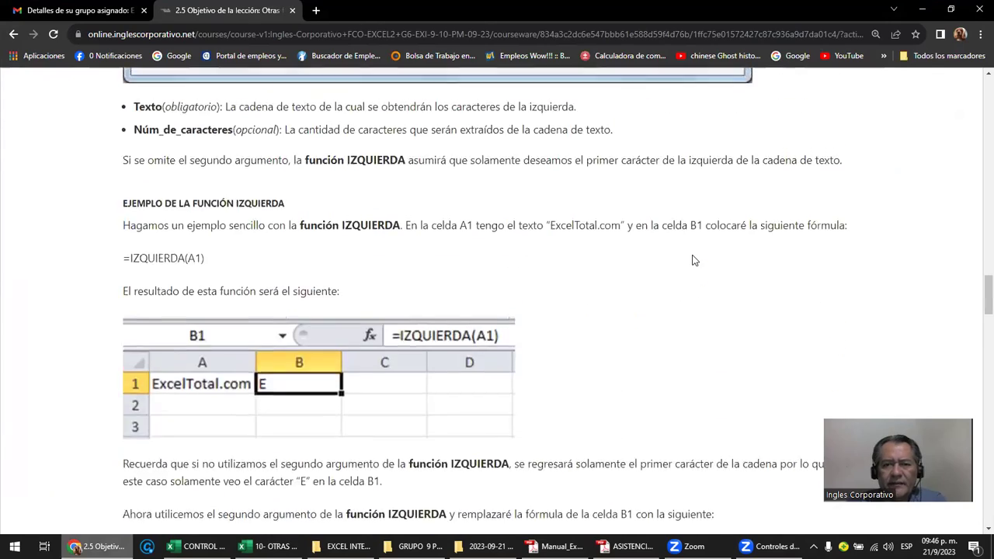
scroll(694, 261, "up", 4)
scroll(694, 261, "up", 2)
scroll(695, 261, "up", 5)
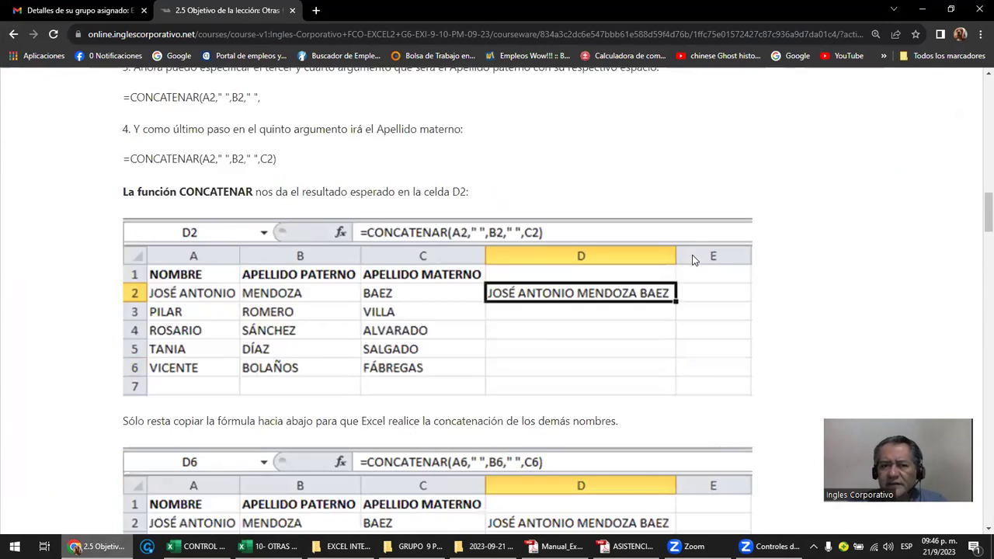
scroll(695, 261, "up", 4)
scroll(694, 261, "up", 3)
scroll(694, 261, "up", 3)
scroll(695, 261, "up", 2)
scroll(695, 261, "up", 4)
scroll(694, 261, "up", 3)
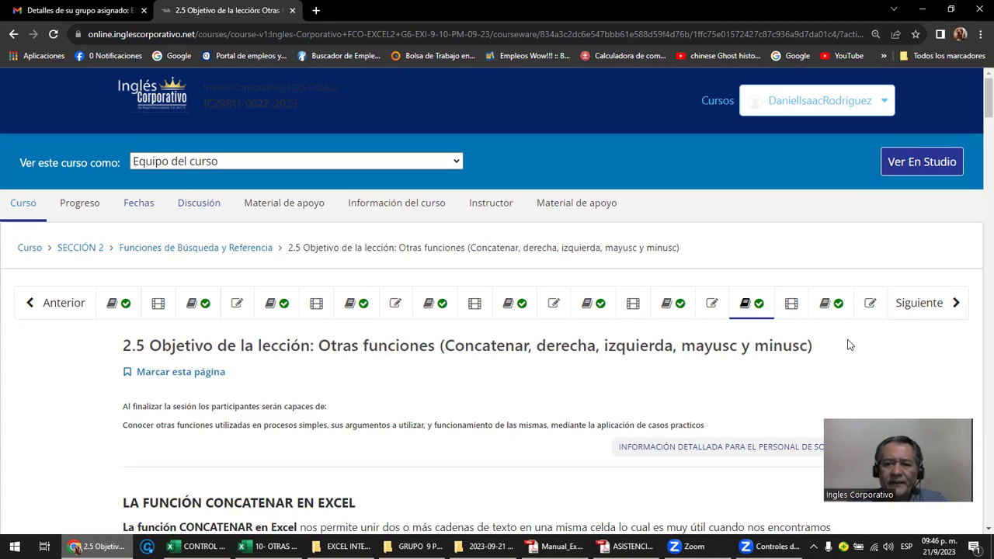
Move forward through Videoconferencia #10 and the class #10 forum to the Laboratorio 5 quiz.
left_click(919, 303)
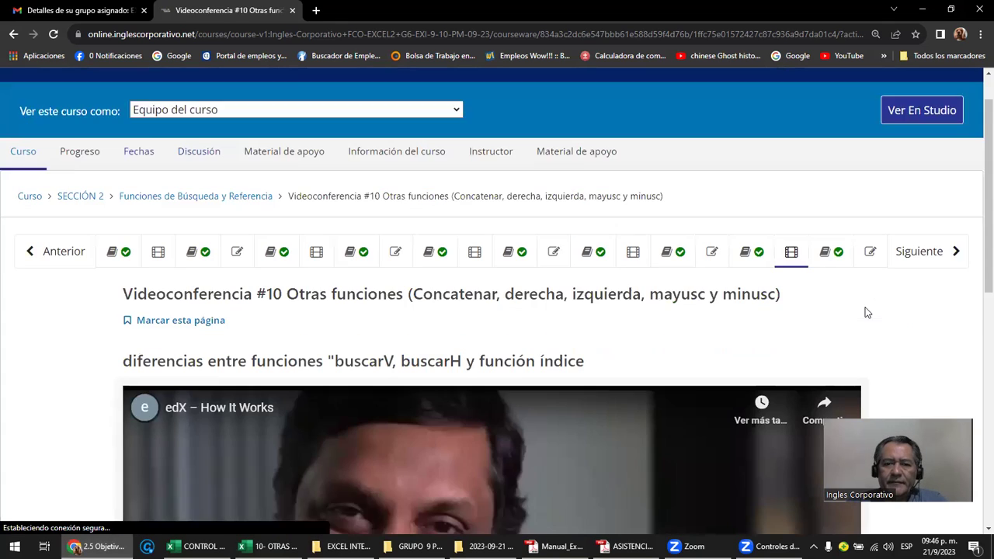
scroll(485, 344, "down", 1)
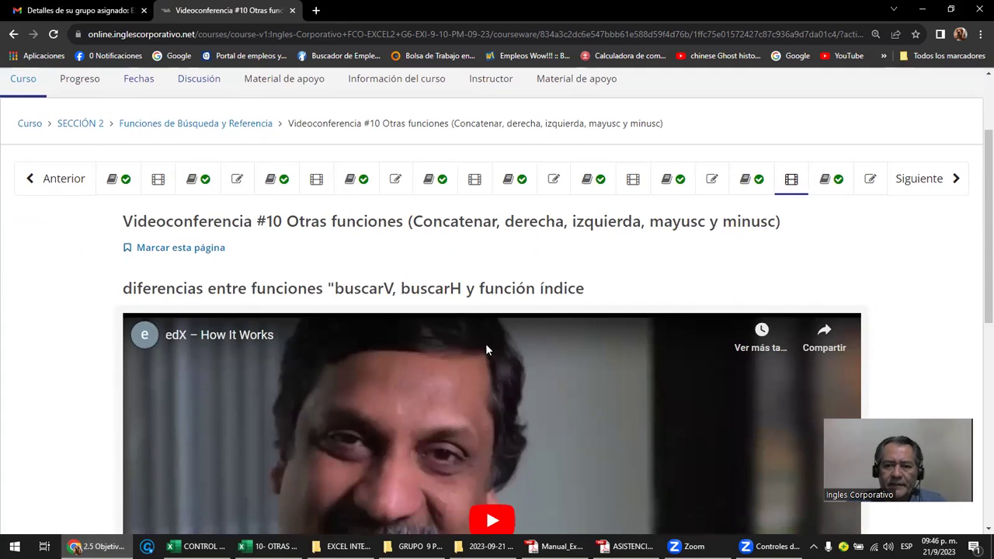
left_click(917, 181)
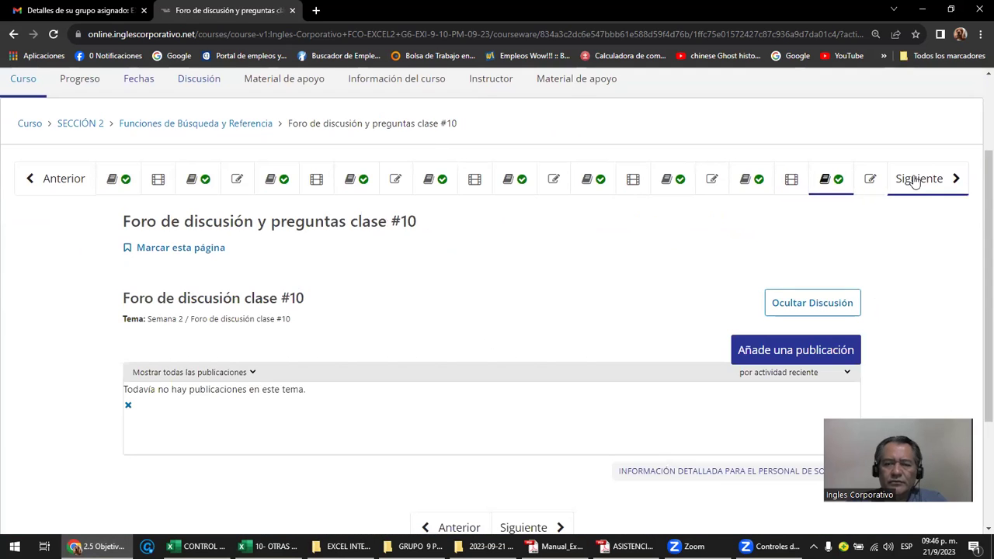
left_click(917, 182)
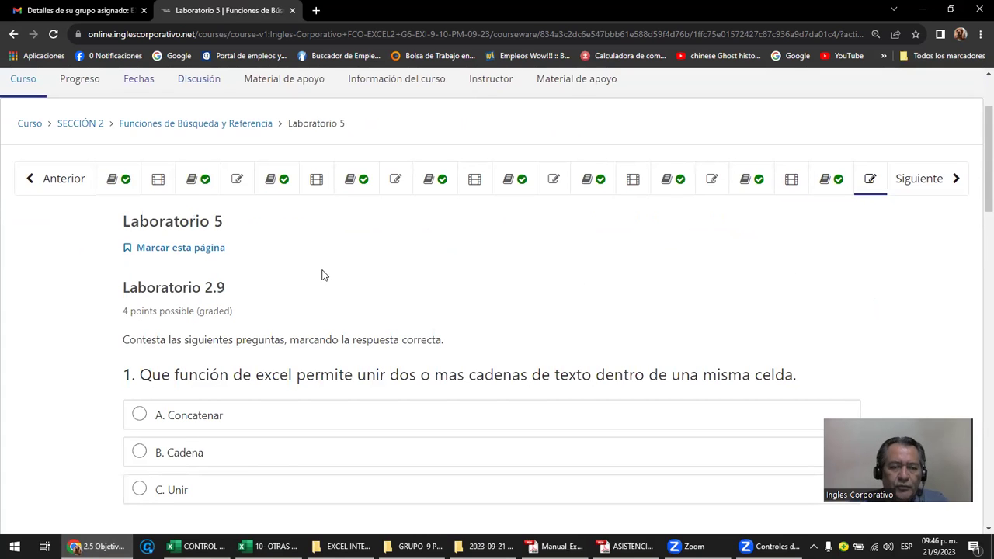
Read through Laboratorio 5 questions 1–4, then switch to the Manual_Excel_Intermedio PDF.
scroll(324, 275, "down", 1)
left_click_drag(123, 158, 230, 161)
scroll(266, 231, "down", 1)
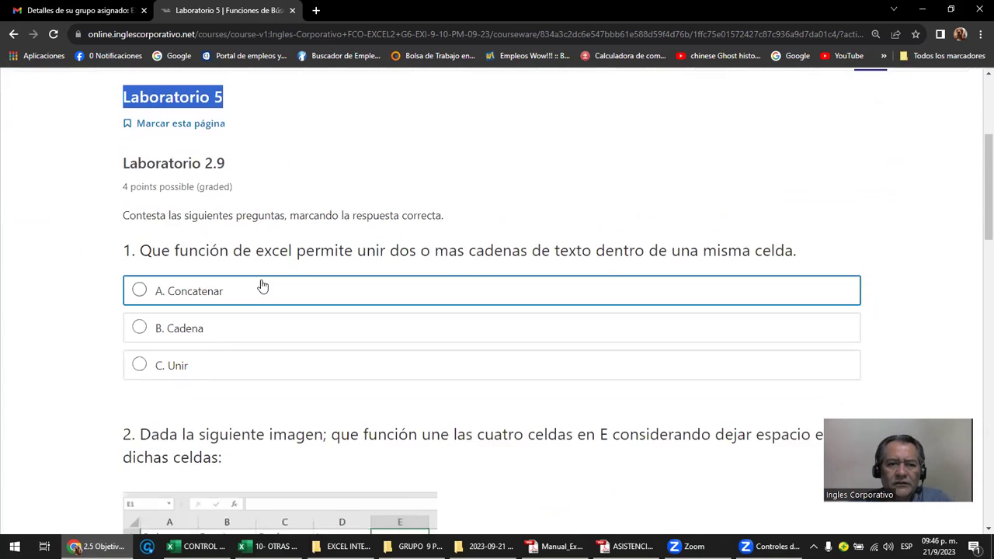
scroll(264, 284, "down", 2)
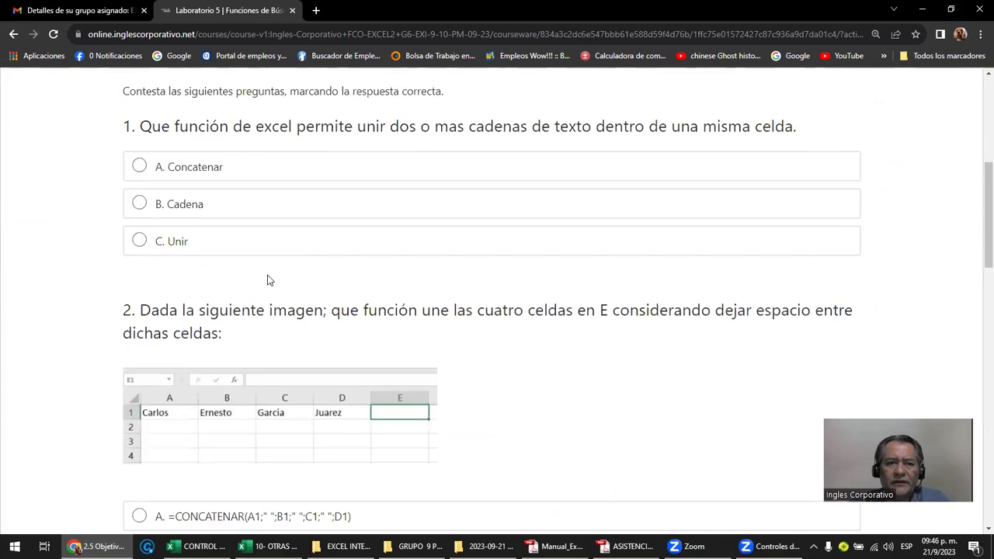
scroll(269, 281, "down", 1)
scroll(269, 280, "down", 2)
scroll(270, 282, "down", 2)
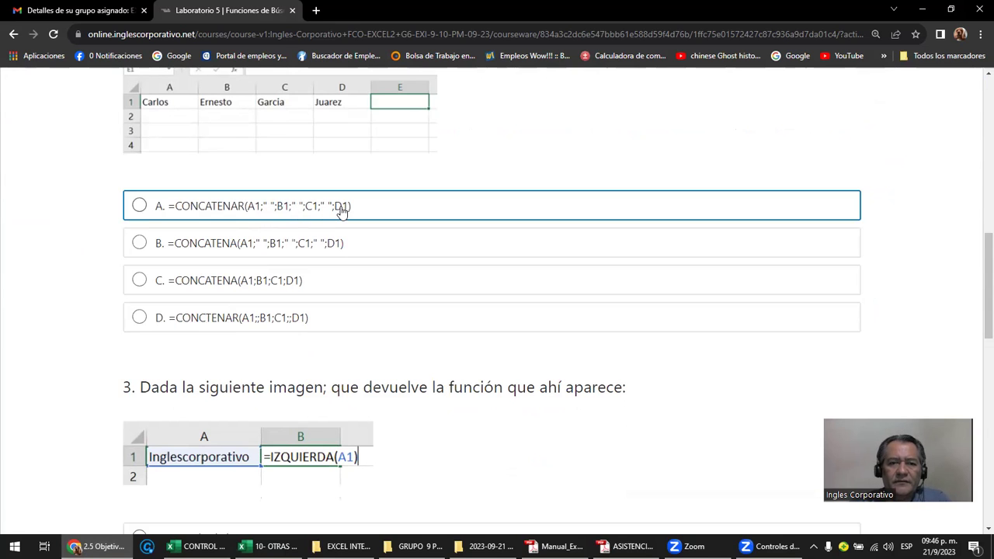
scroll(405, 236, "up", 2)
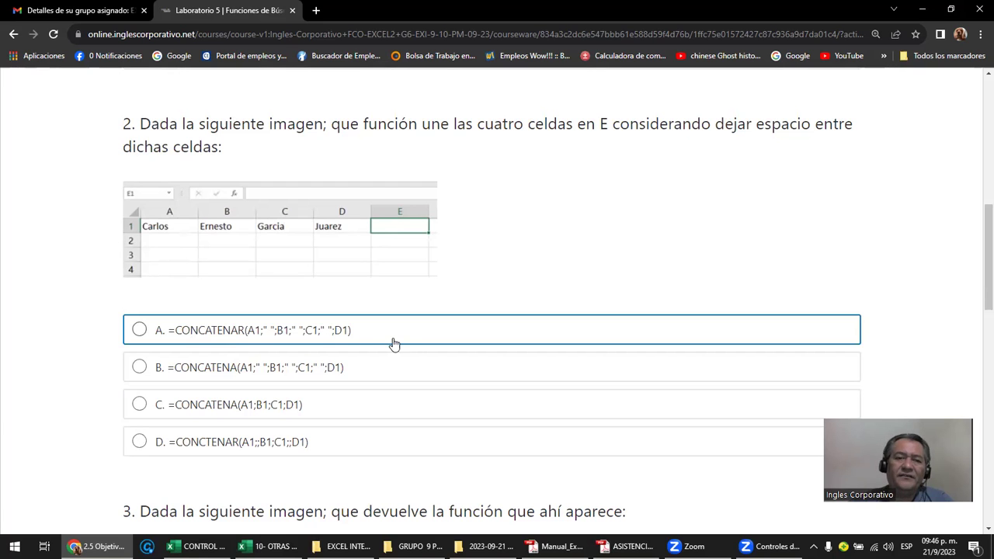
scroll(399, 347, "down", 1)
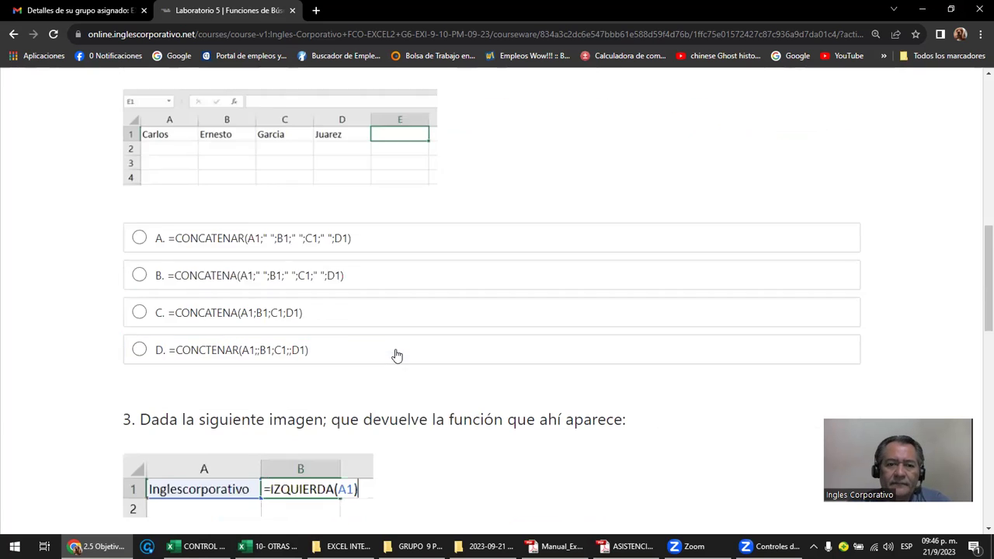
scroll(395, 350, "down", 1)
scroll(396, 350, "down", 1)
scroll(395, 350, "down", 1)
scroll(395, 356, "down", 1)
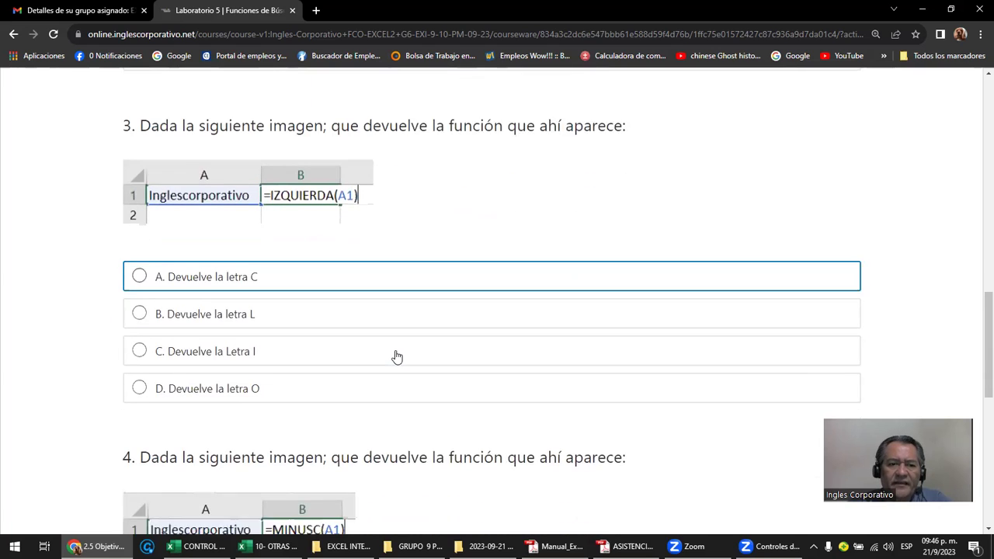
scroll(396, 356, "down", 1)
scroll(396, 357, "down", 2)
scroll(396, 357, "down", 1)
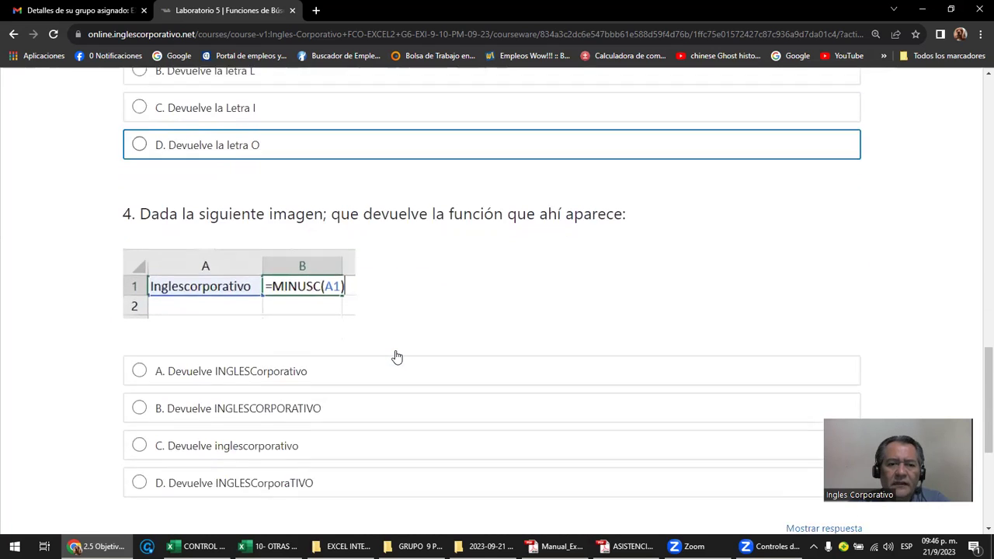
scroll(396, 357, "down", 2)
scroll(396, 355, "up", 4)
scroll(395, 356, "up", 4)
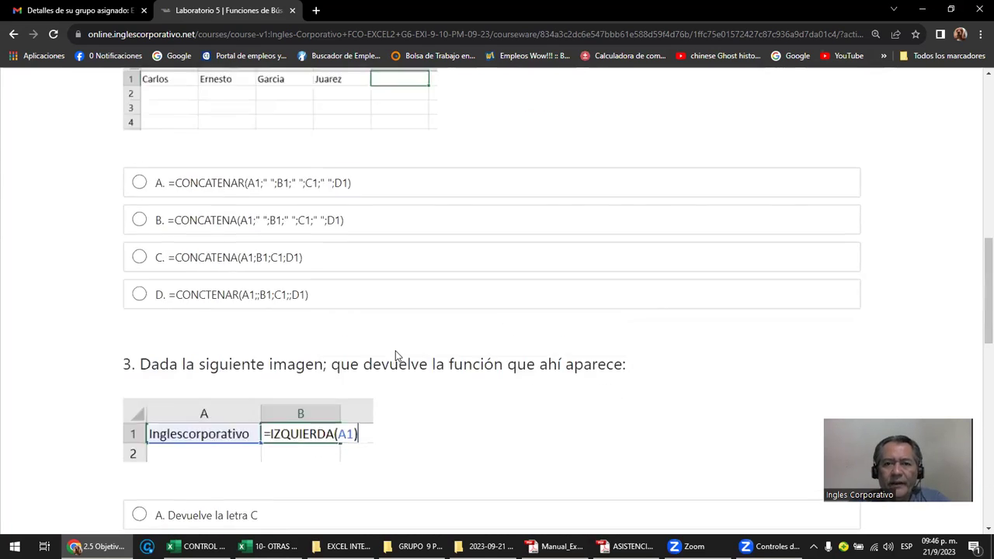
scroll(395, 356, "up", 4)
scroll(395, 356, "up", 3)
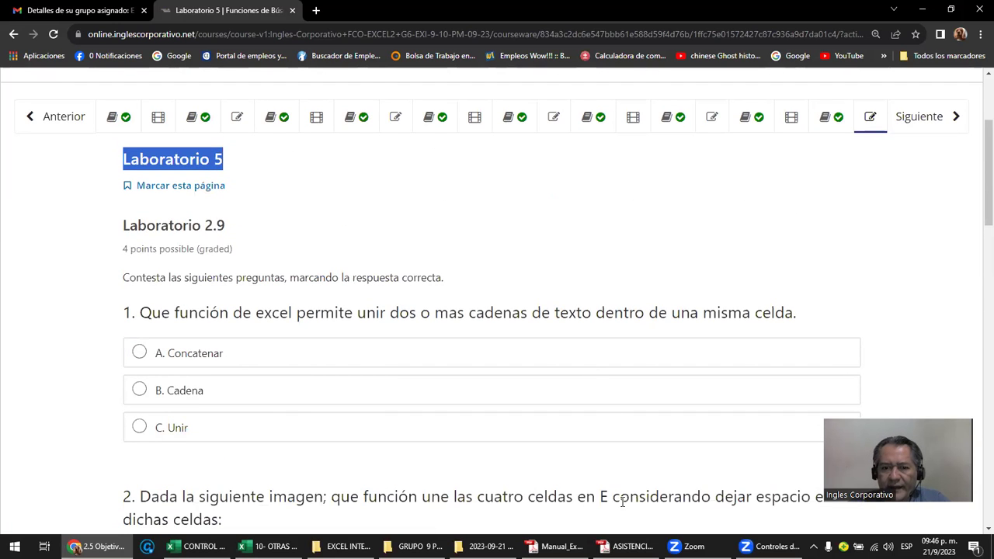
left_click(555, 546)
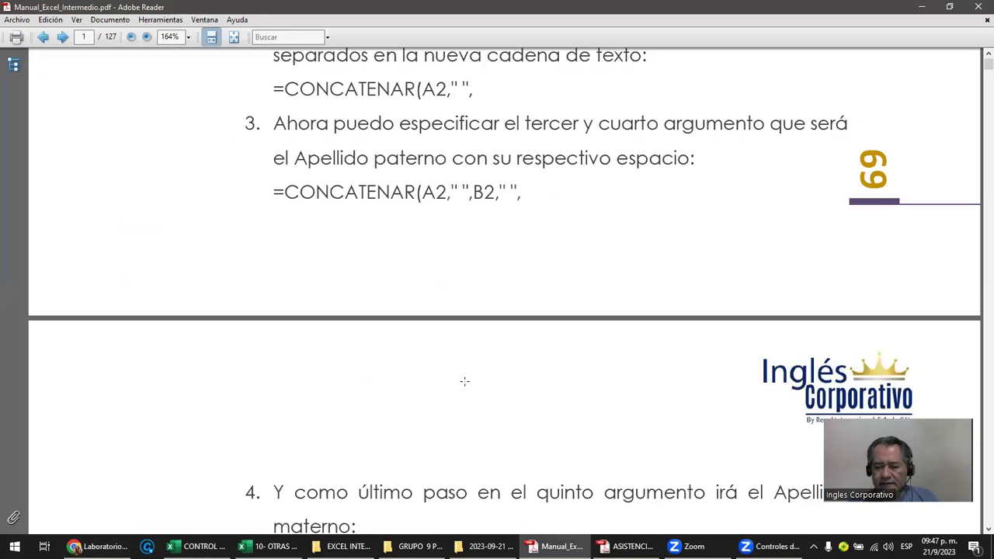
Review the manual's Contenido pages through Otras Funciones, then advance the course to the Examen de Medio Curso.
key("Home")
scroll(464, 384, "down", 2)
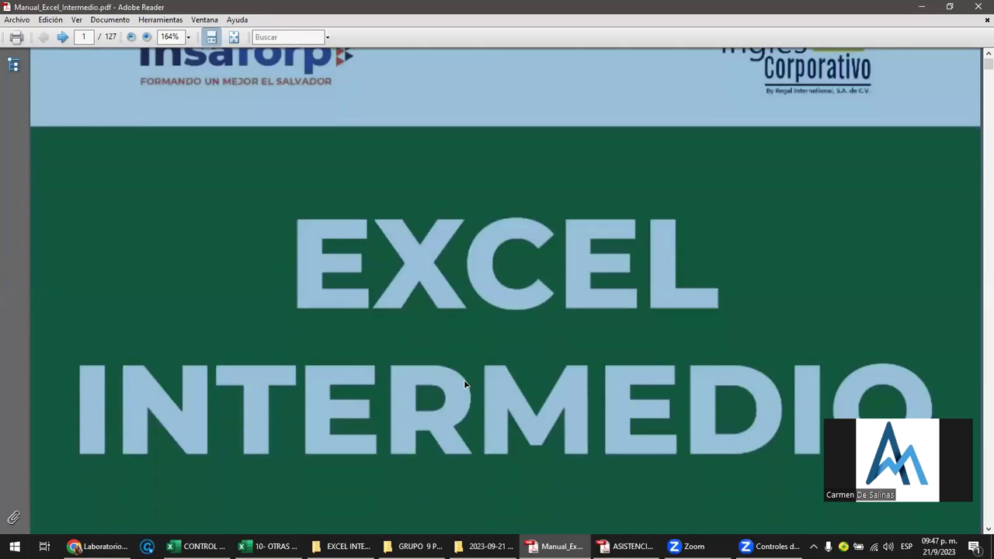
scroll(465, 384, "down", 5)
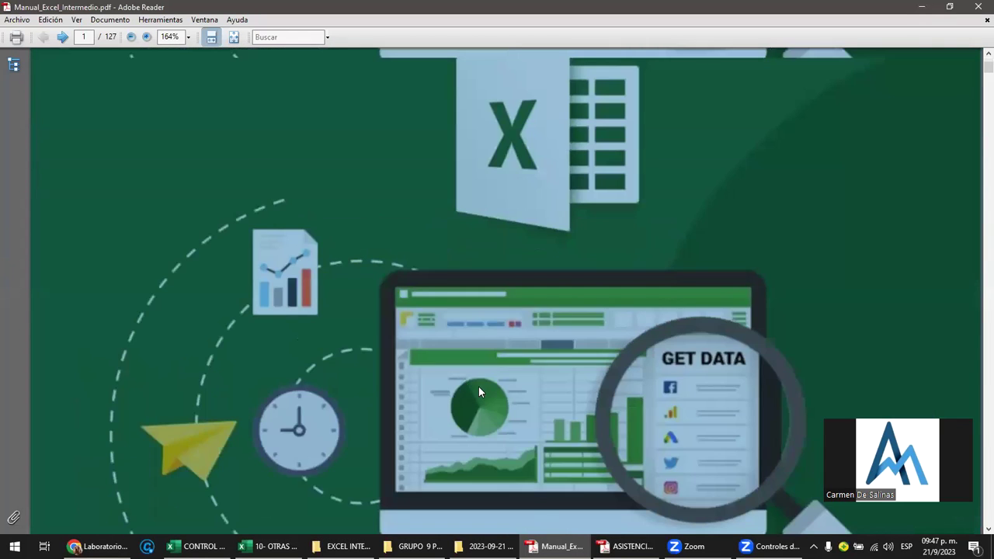
scroll(478, 386, "down", 5)
scroll(479, 388, "down", 2)
scroll(478, 392, "down", 1)
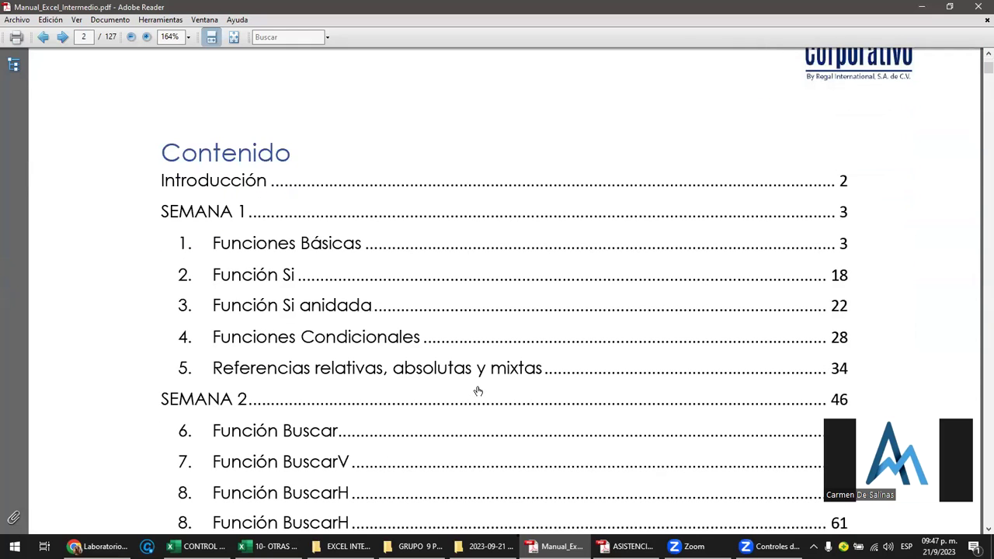
scroll(478, 392, "down", 1)
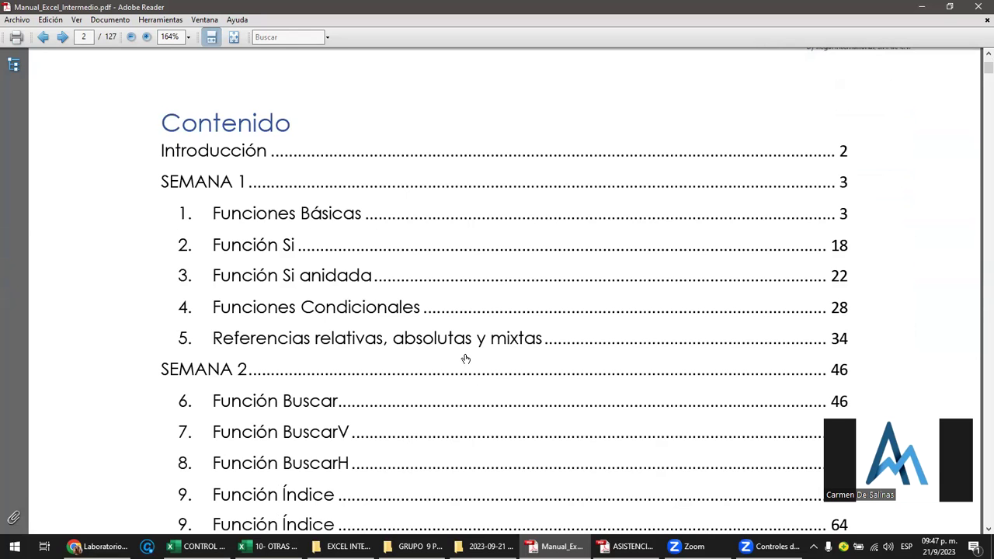
scroll(466, 359, "down", 1)
scroll(466, 359, "down", 1, "ctrl")
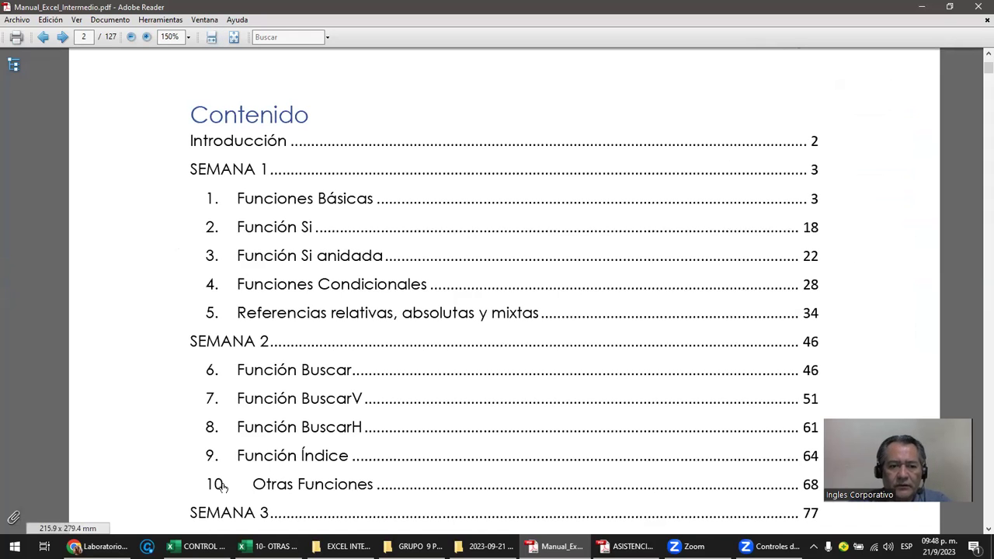
scroll(240, 482, "down", 1)
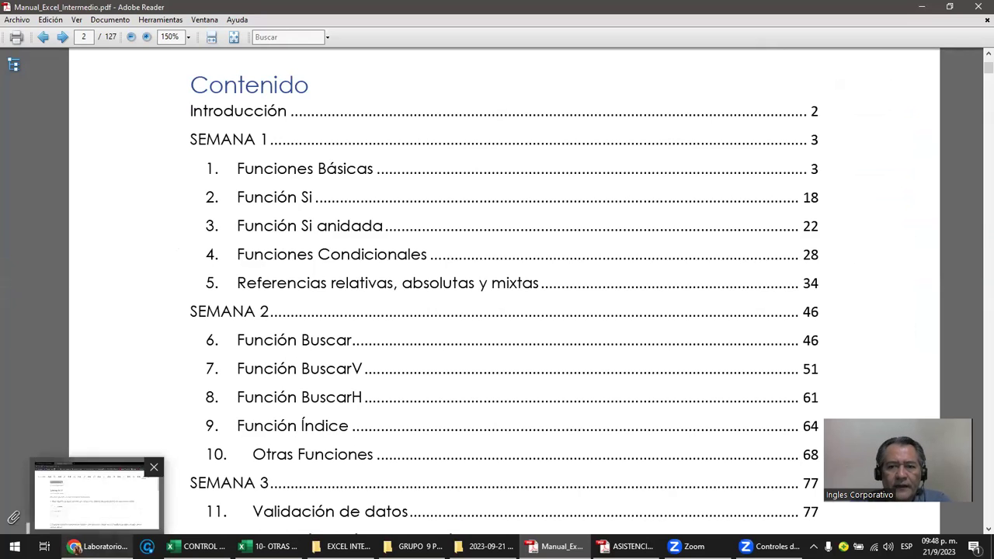
left_click(100, 546)
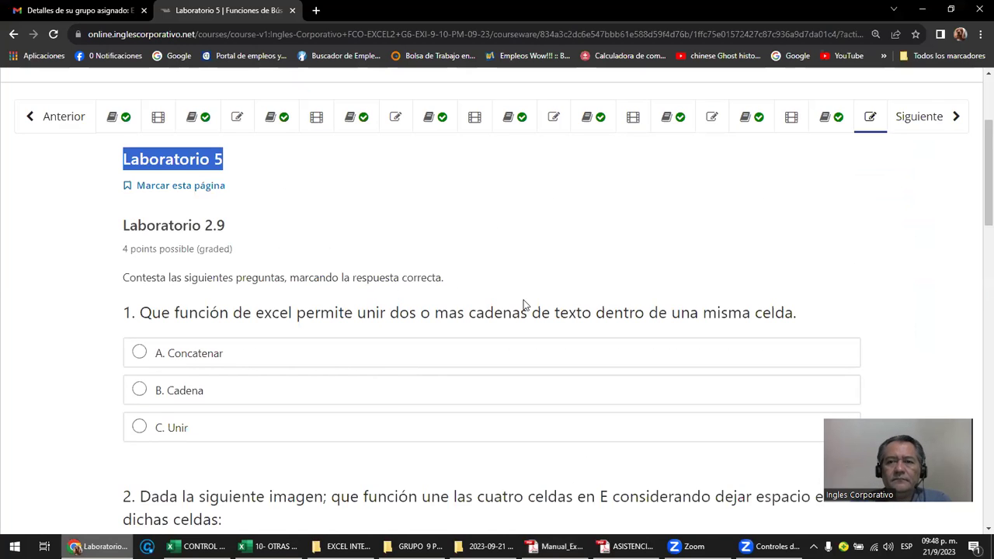
left_click(913, 126)
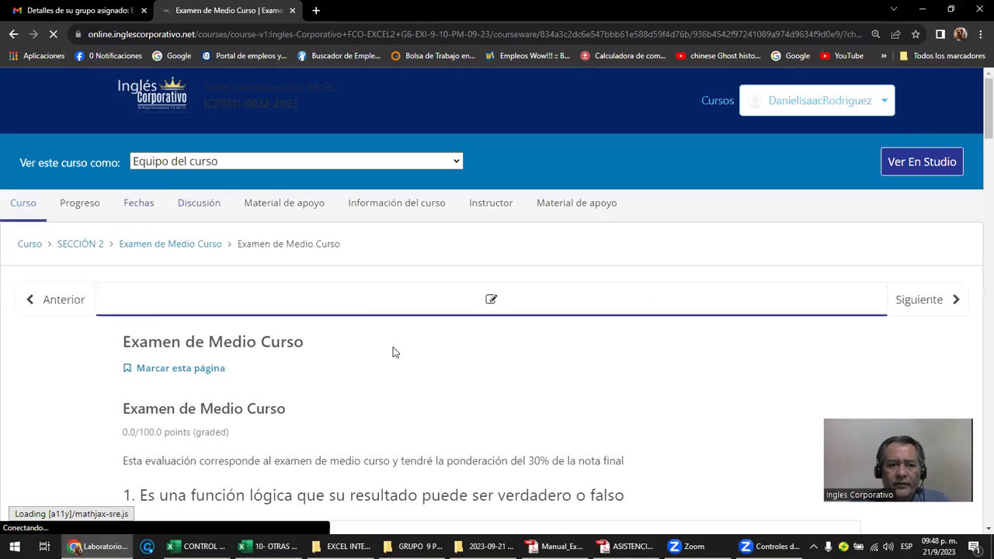
Read the exam description, highlighting its 30% weighting, and scroll through questions 1 to 3.
scroll(394, 352, "down", 2)
scroll(394, 352, "down", 1)
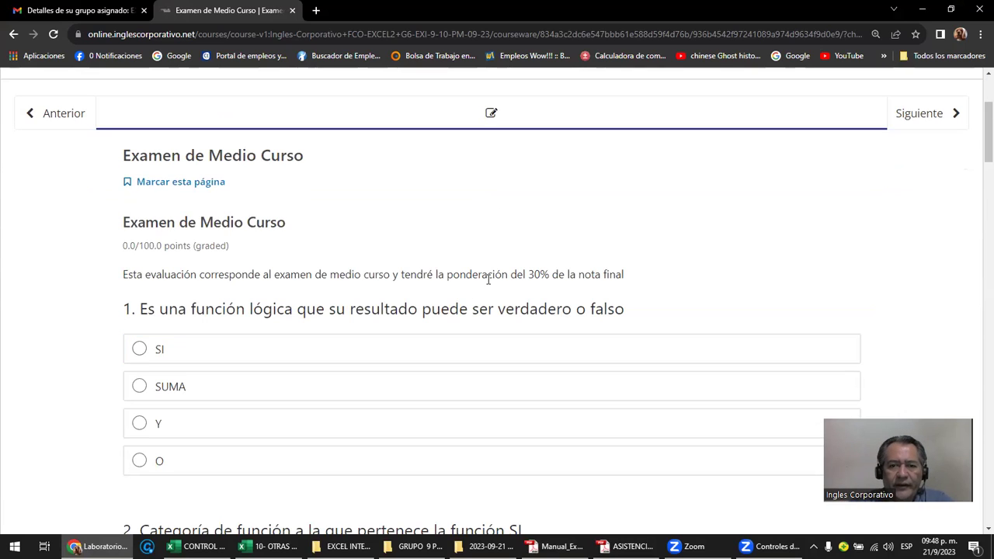
left_click_drag(528, 274, 548, 272)
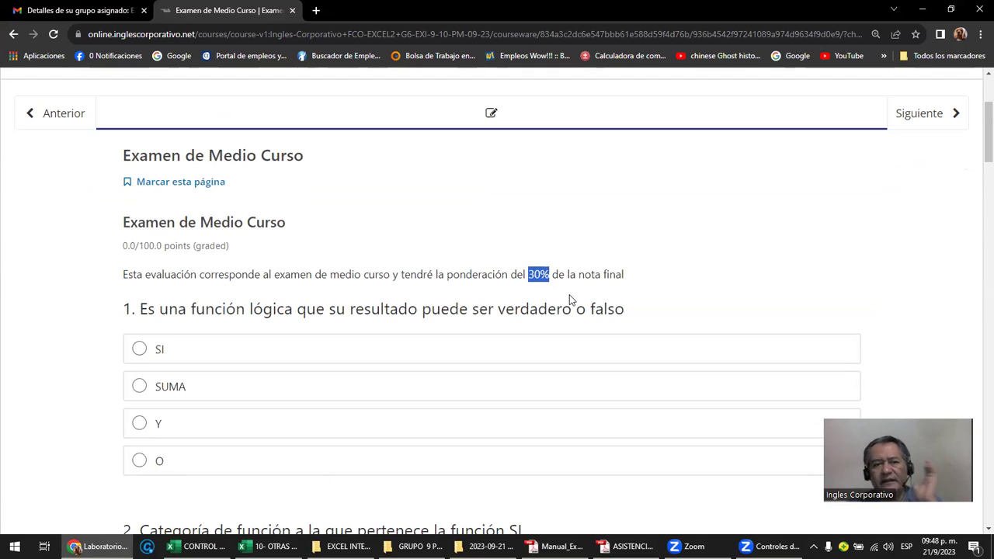
scroll(569, 300, "down", 2)
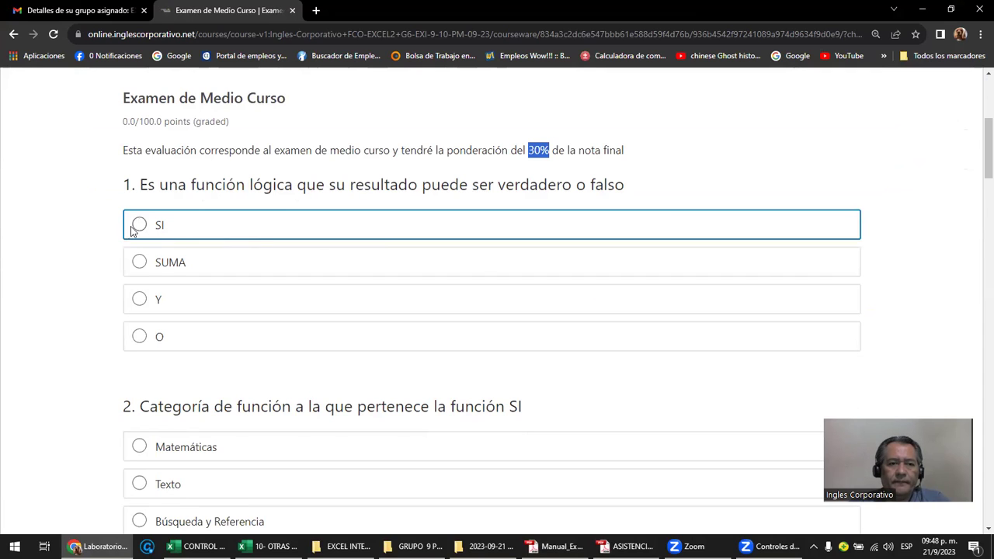
scroll(143, 243, "down", 1)
scroll(143, 244, "down", 2)
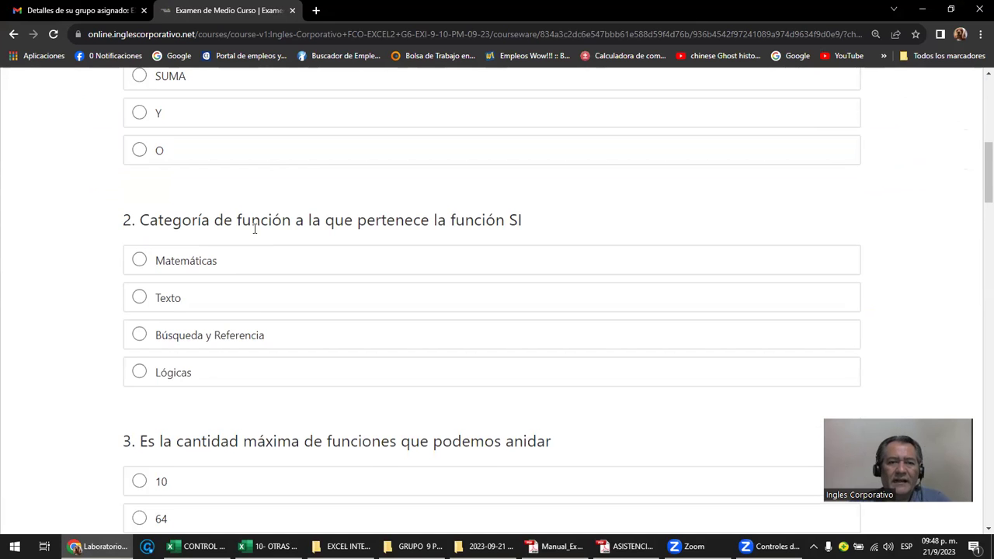
scroll(254, 228, "down", 1)
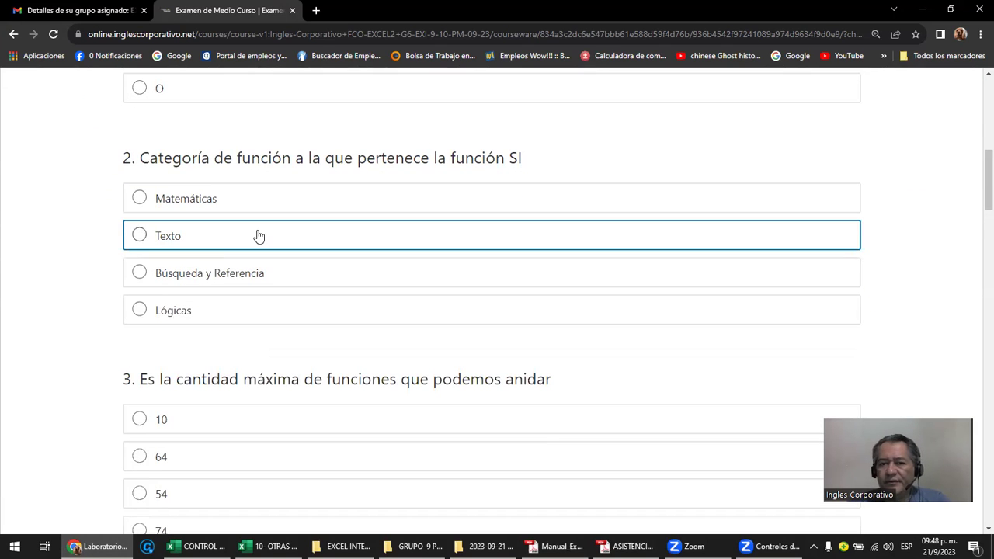
scroll(259, 235, "down", 1)
scroll(259, 236, "down", 1)
scroll(259, 235, "down", 1)
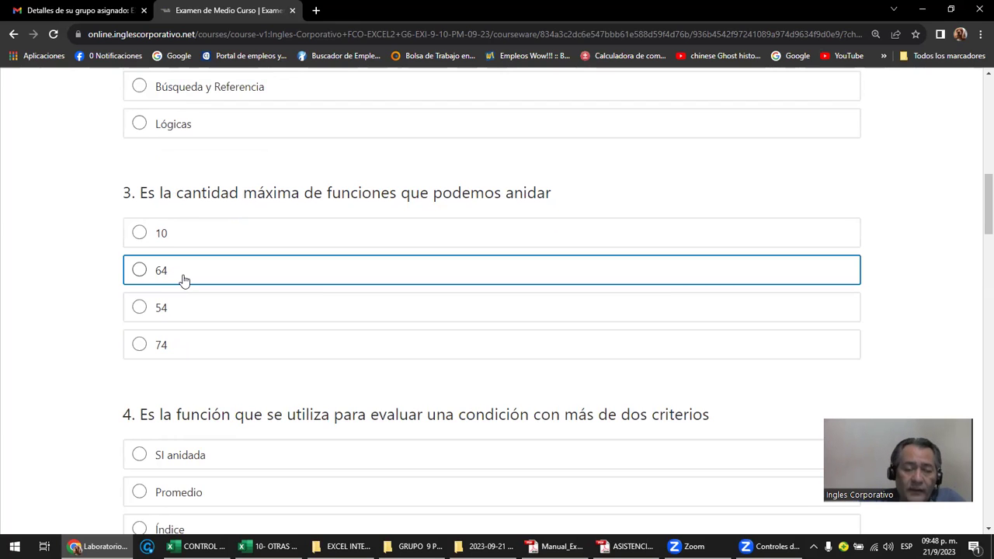
scroll(184, 281, "down", 2)
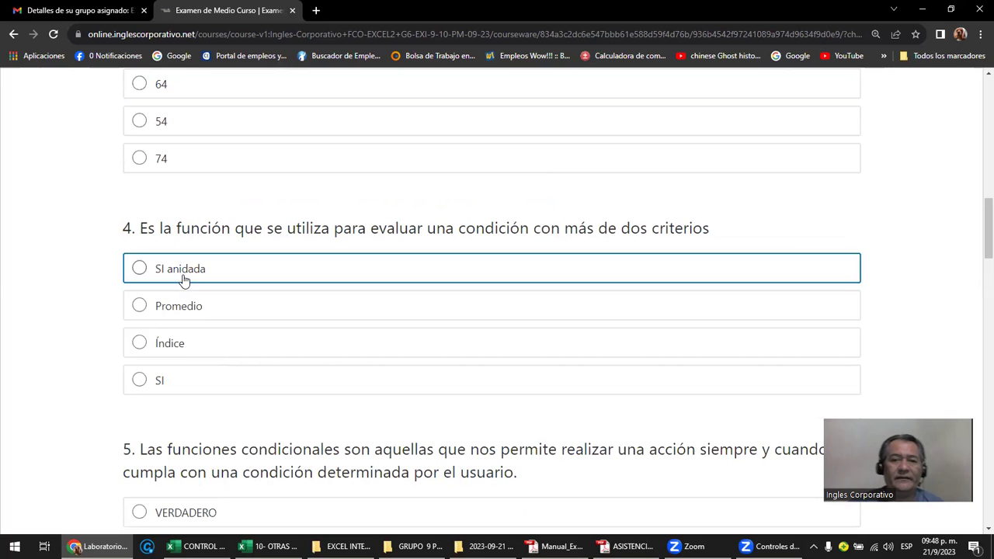
scroll(184, 280, "down", 2)
scroll(184, 280, "down", 1)
scroll(185, 276, "down", 1)
scroll(184, 280, "down", 1)
scroll(185, 281, "down", 1)
scroll(184, 281, "down", 1)
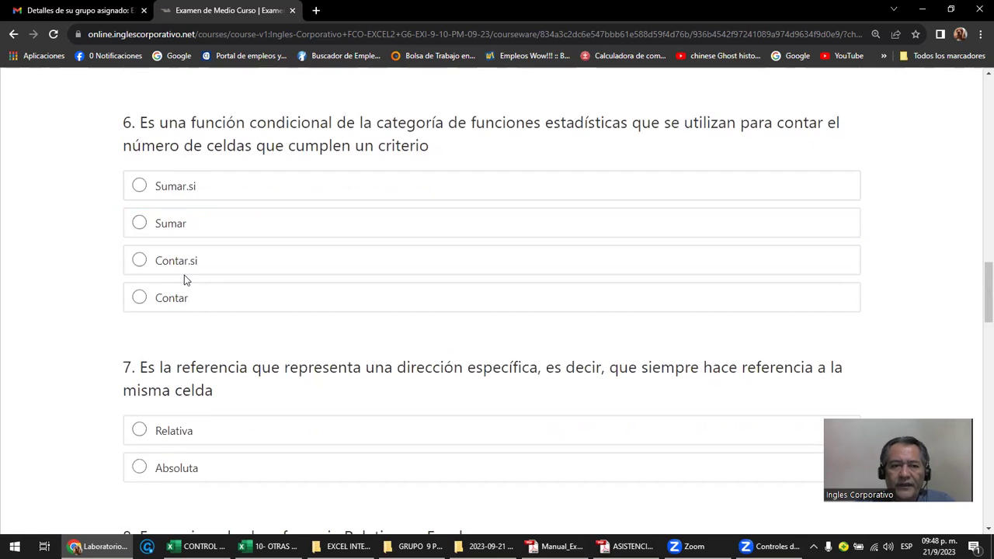
scroll(184, 278, "down", 1)
scroll(185, 279, "down", 1)
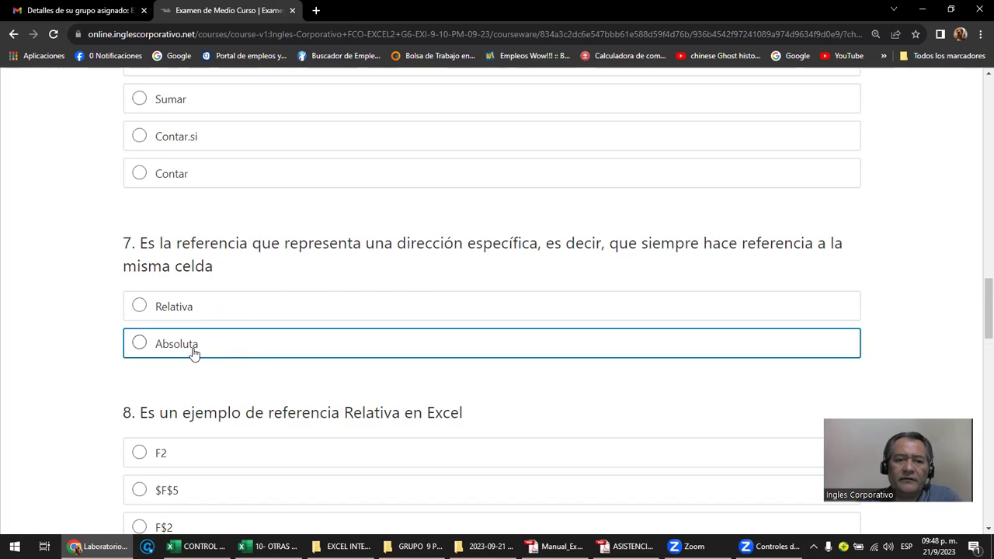
scroll(195, 352, "down", 3)
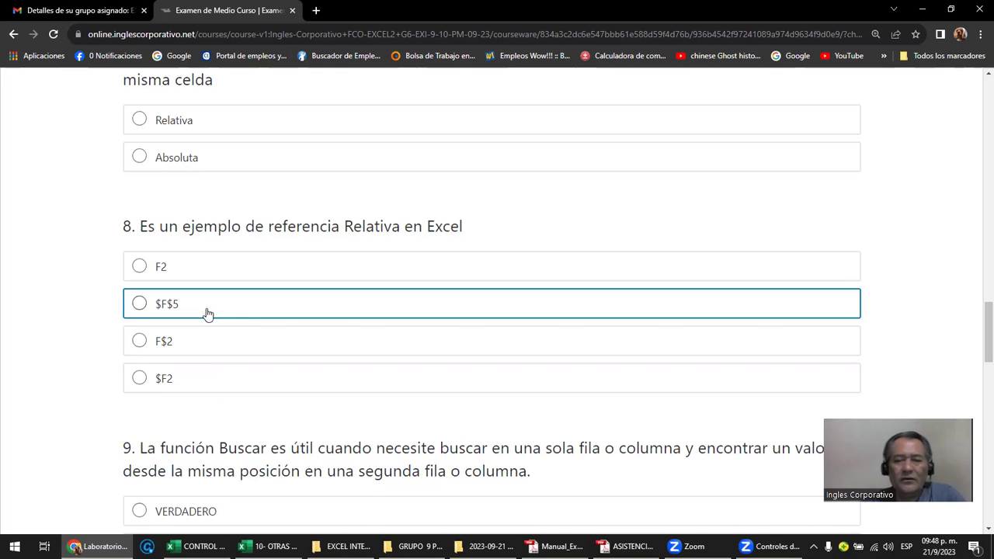
scroll(97, 388, "down", 3)
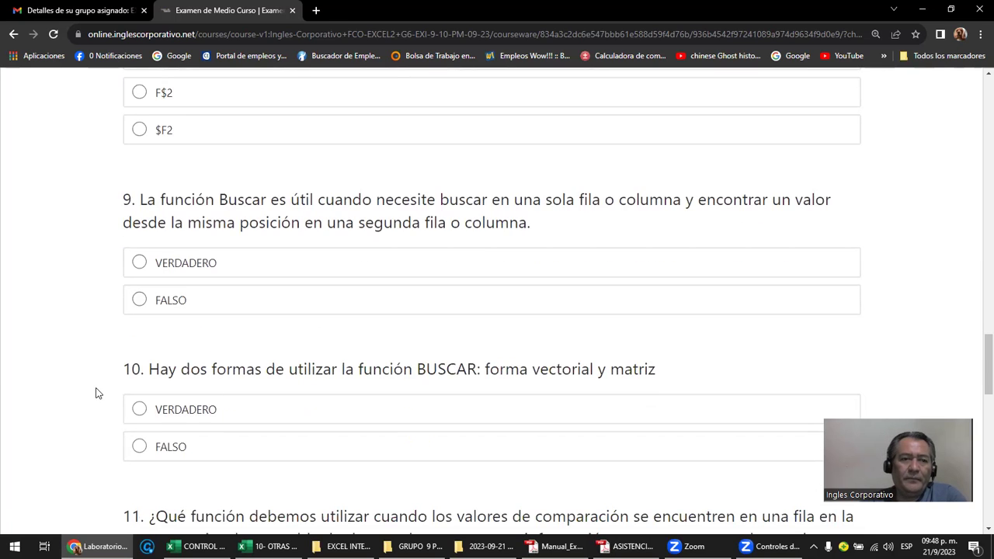
scroll(96, 394, "up", 2)
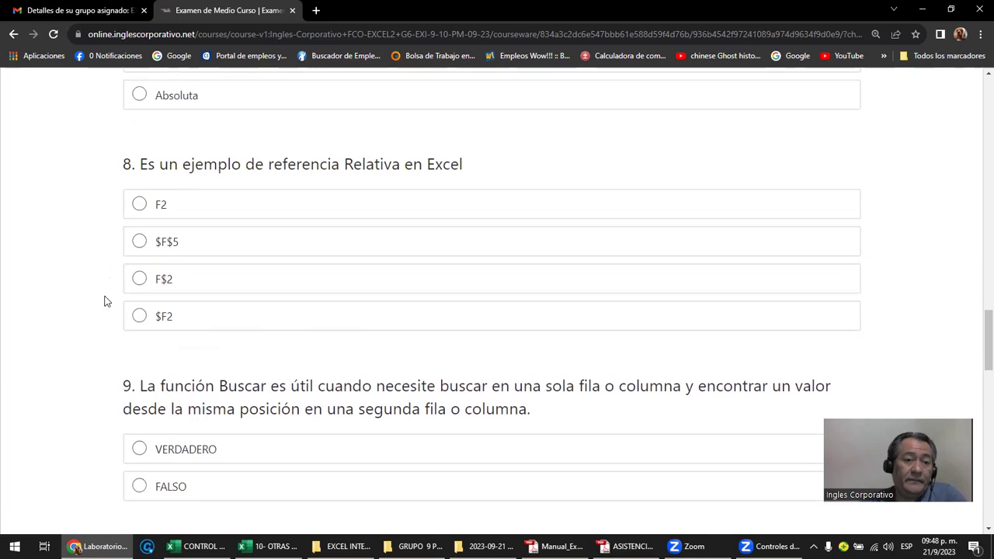
scroll(93, 340, "down", 2)
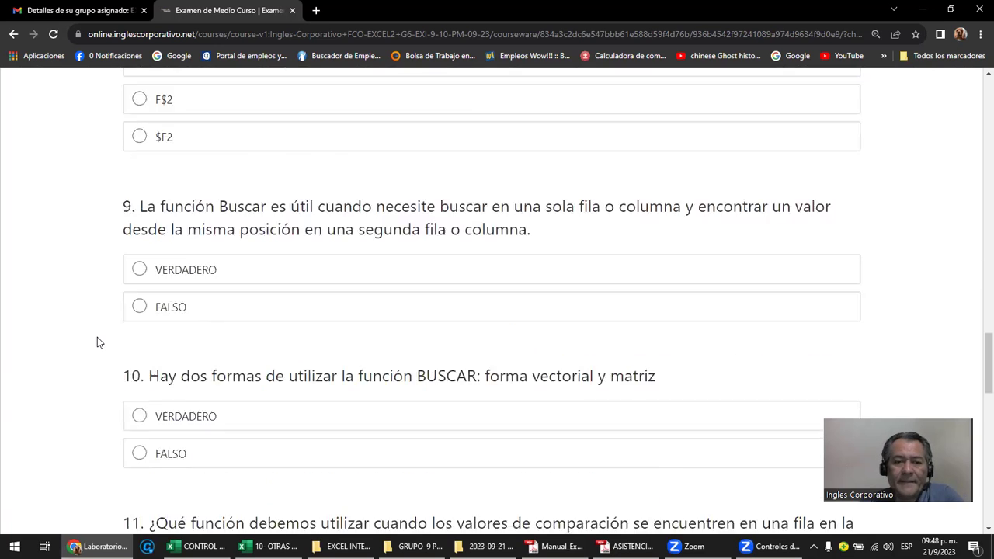
scroll(97, 337, "down", 3)
scroll(100, 340, "down", 2)
scroll(104, 345, "down", 2)
scroll(105, 347, "down", 2)
scroll(107, 346, "down", 1)
scroll(109, 347, "down", 2)
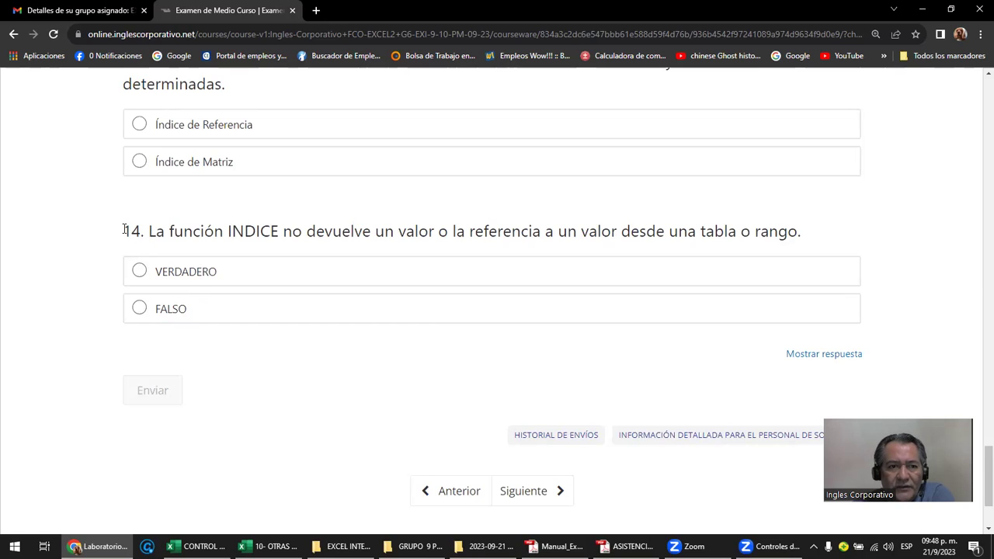
left_click_drag(124, 230, 828, 212)
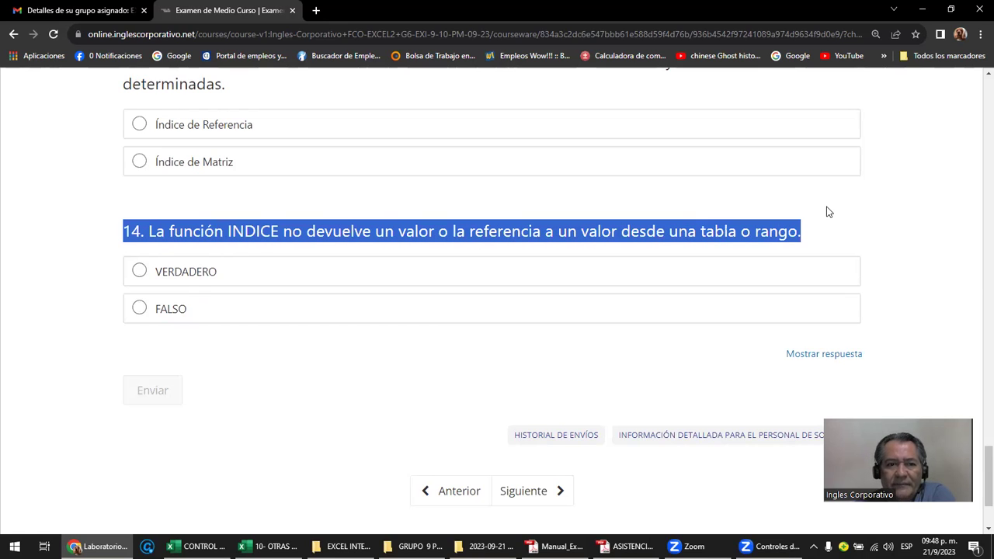
left_click(122, 351)
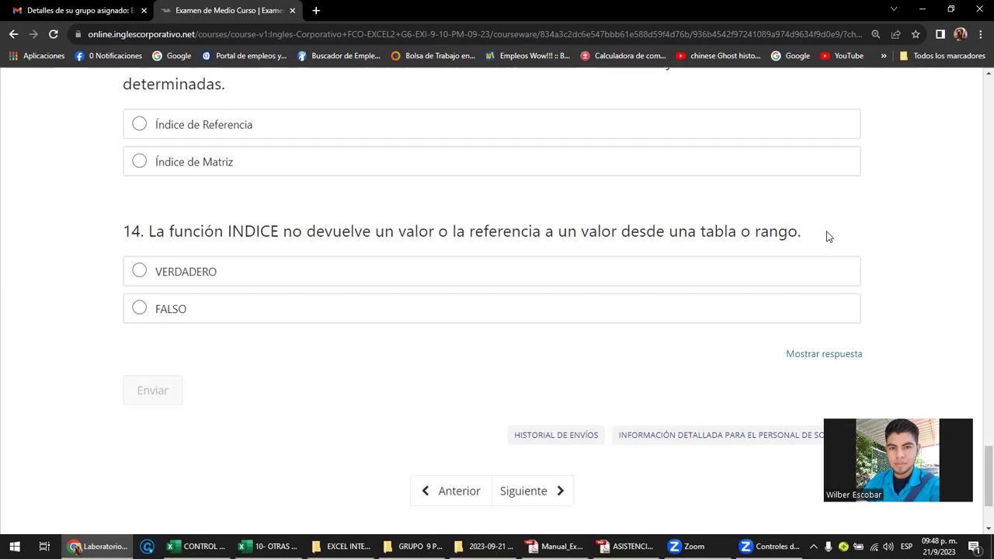
left_click_drag(540, 231, 471, 235)
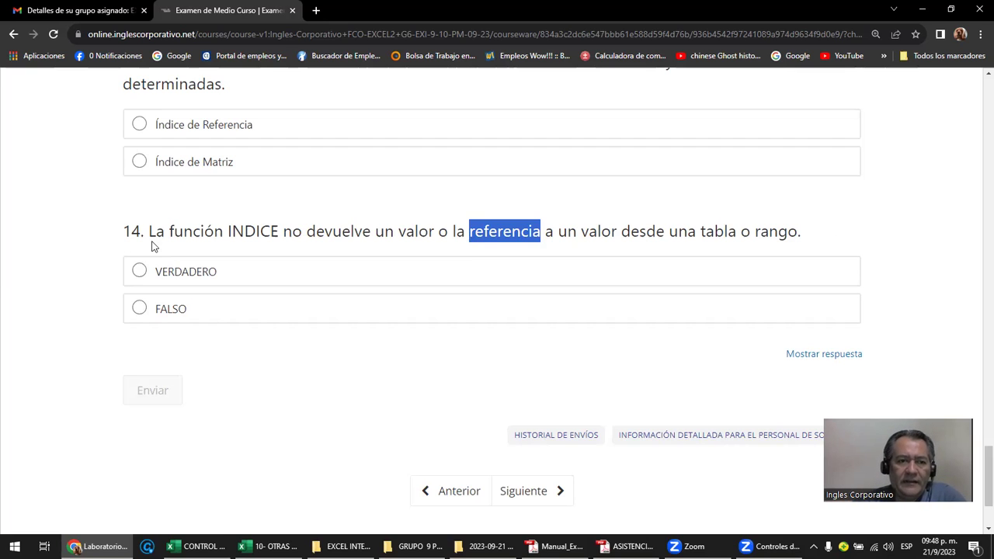
left_click_drag(122, 231, 798, 213)
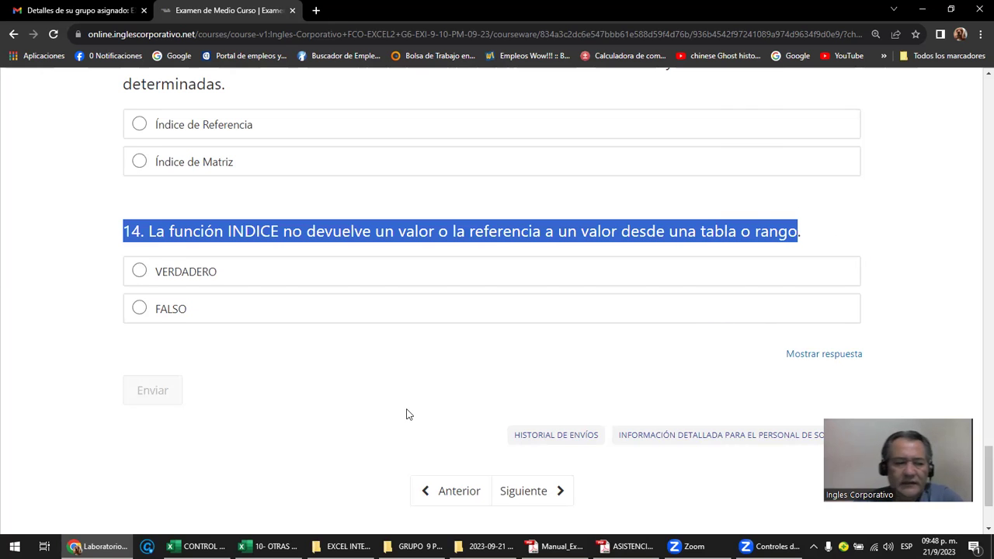
scroll(406, 414, "up", 1)
scroll(405, 415, "up", 1)
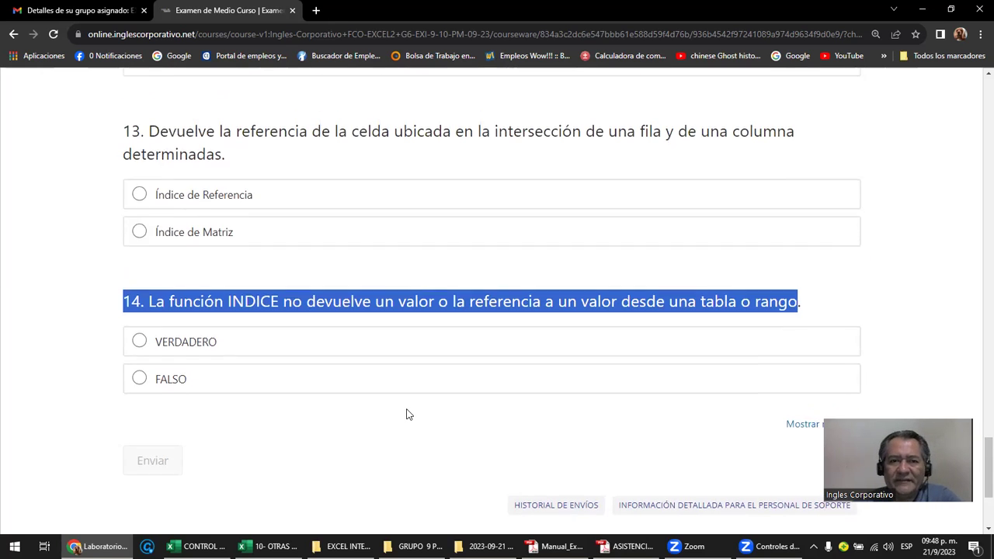
scroll(406, 414, "up", 2)
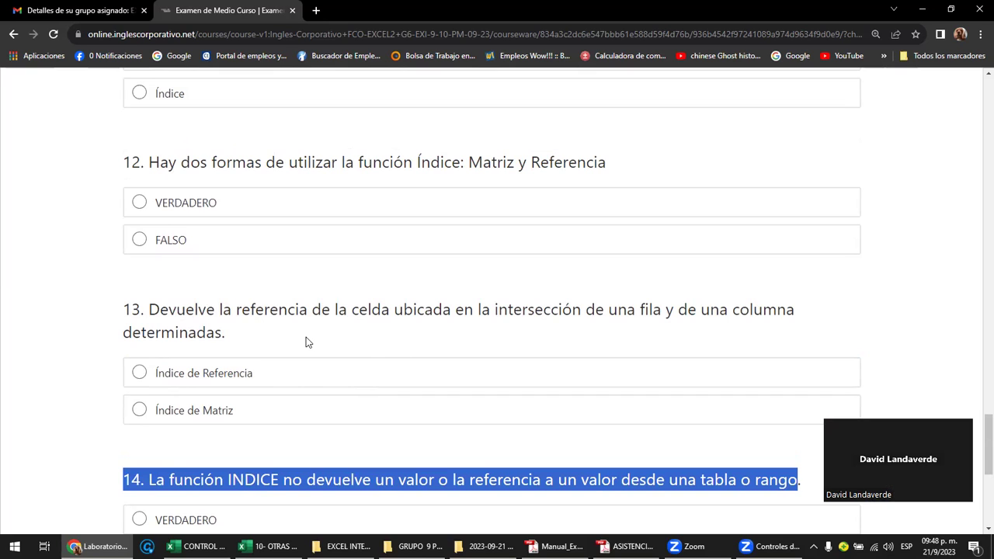
scroll(309, 341, "down", 1)
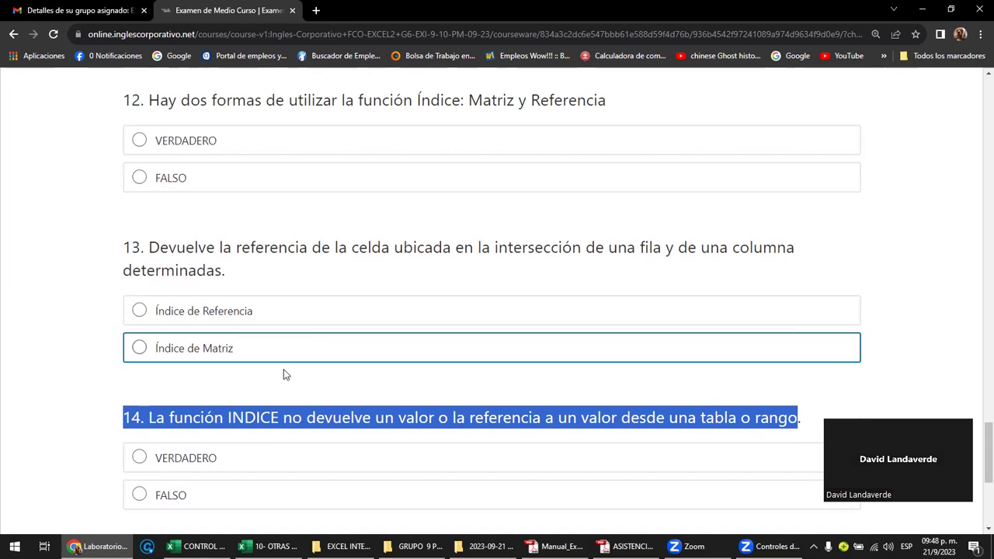
left_click(241, 380)
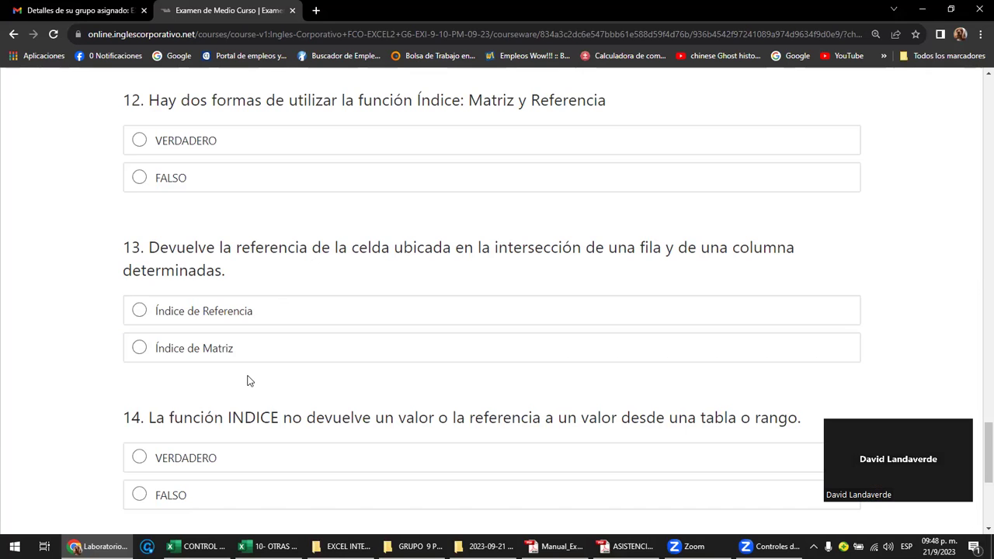
scroll(246, 233, "up", 1)
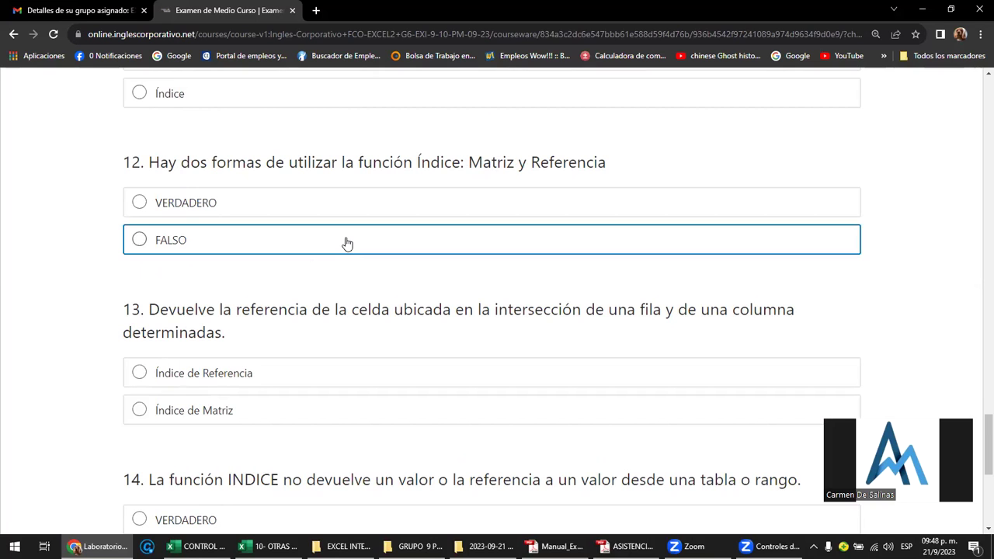
Scroll back past questions 8 and 6, pointing out F2 as the relative reference, up to question 1.
scroll(174, 277, "up", 1)
scroll(174, 278, "up", 1)
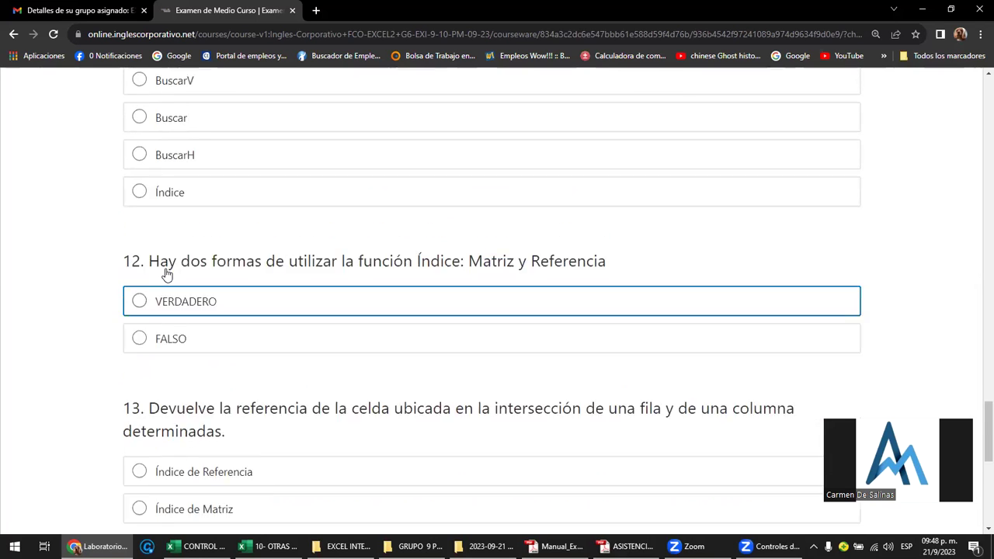
scroll(174, 278, "up", 3)
scroll(174, 278, "up", 4)
scroll(194, 233, "up", 2)
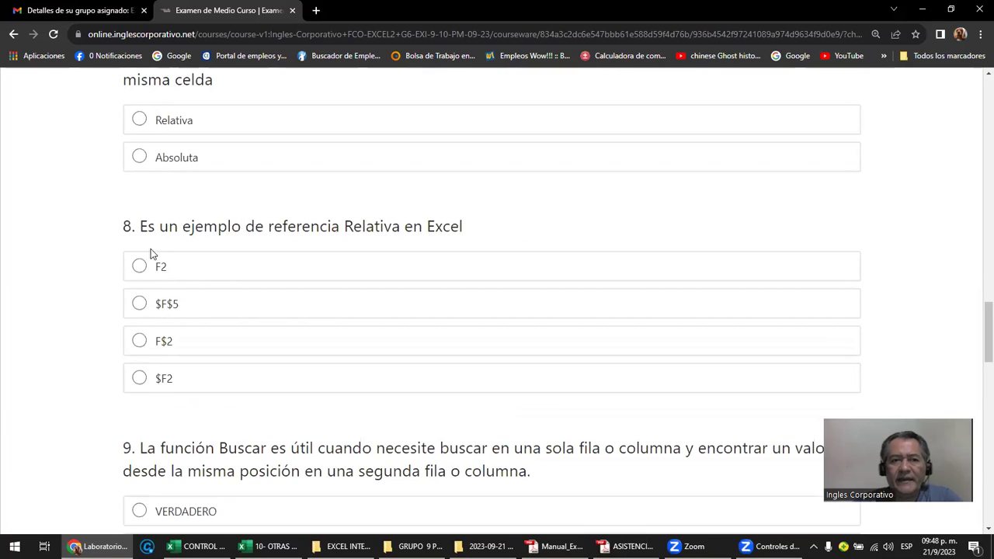
left_click(142, 258)
scroll(140, 248, "down", 1)
scroll(140, 257, "up", 2)
scroll(143, 255, "up", 4)
scroll(143, 256, "up", 6)
scroll(143, 255, "up", 3)
scroll(143, 255, "up", 3)
scroll(143, 256, "up", 5)
scroll(143, 255, "up", 3)
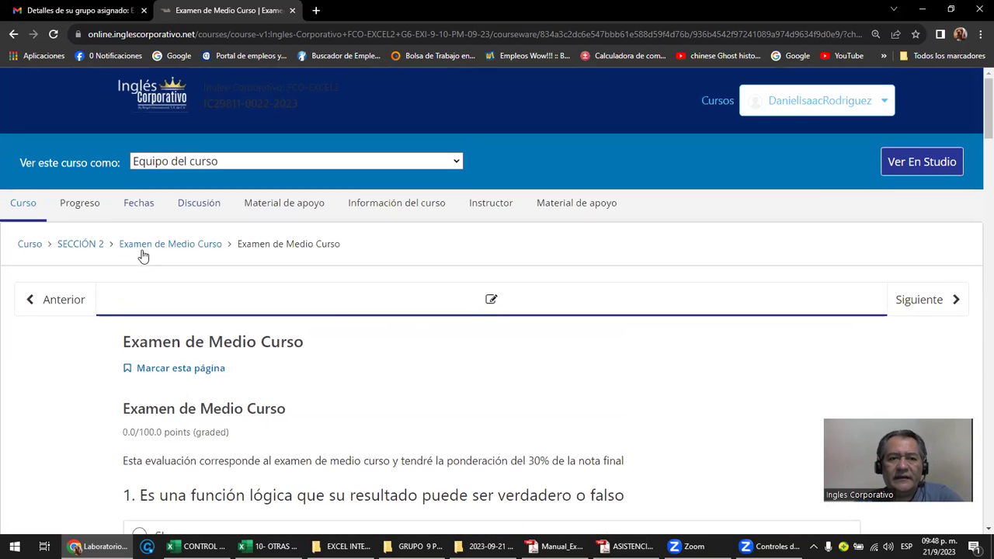
scroll(433, 381, "down", 1)
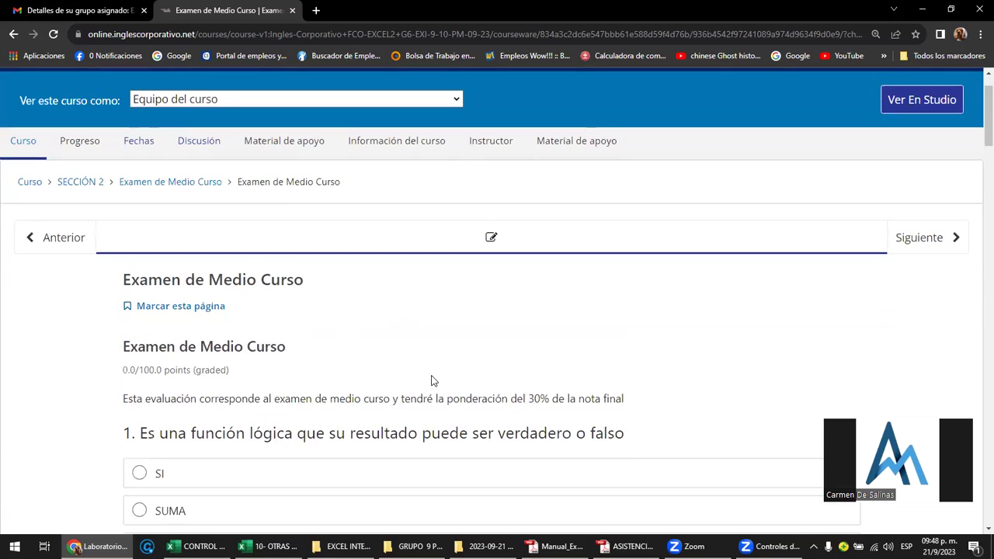